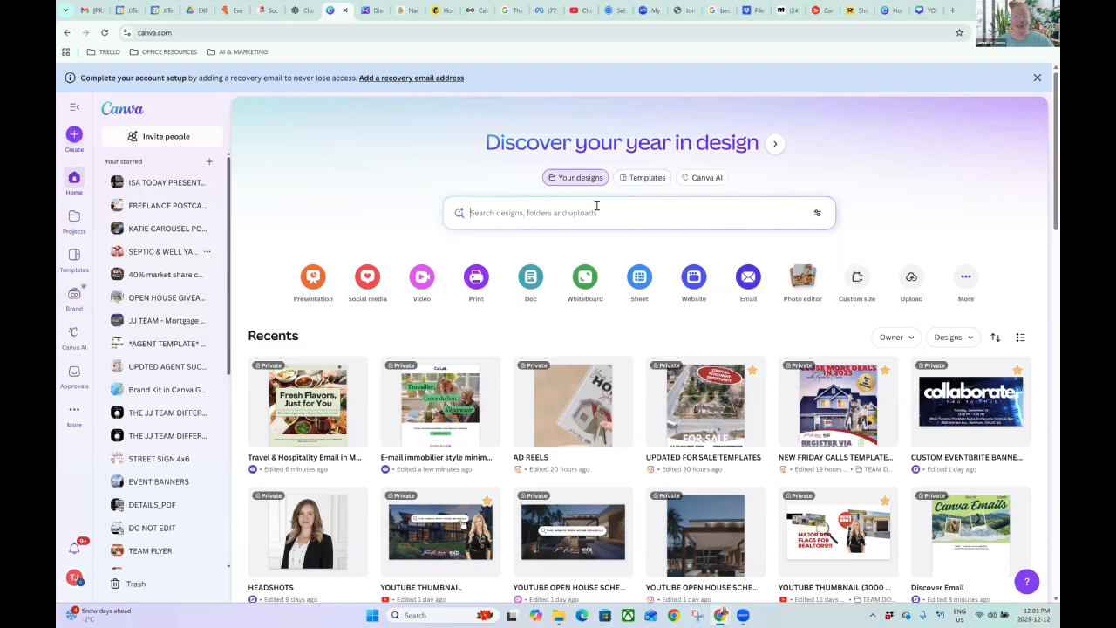
Open the Templates gallery and filter it to Email templates.
left_click(639, 179)
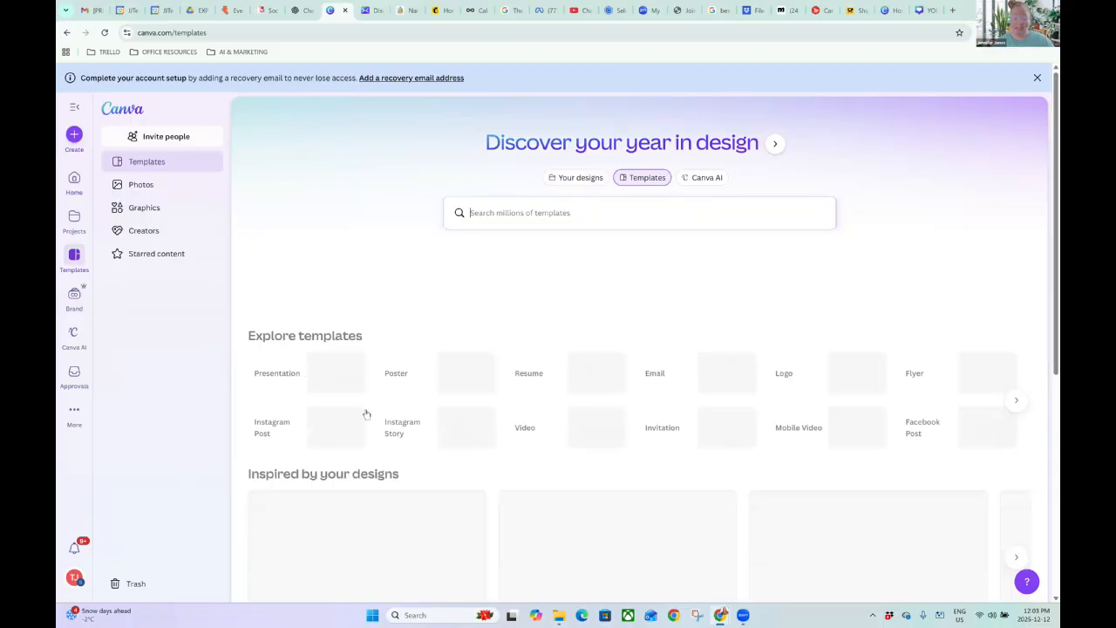
left_click(1015, 390)
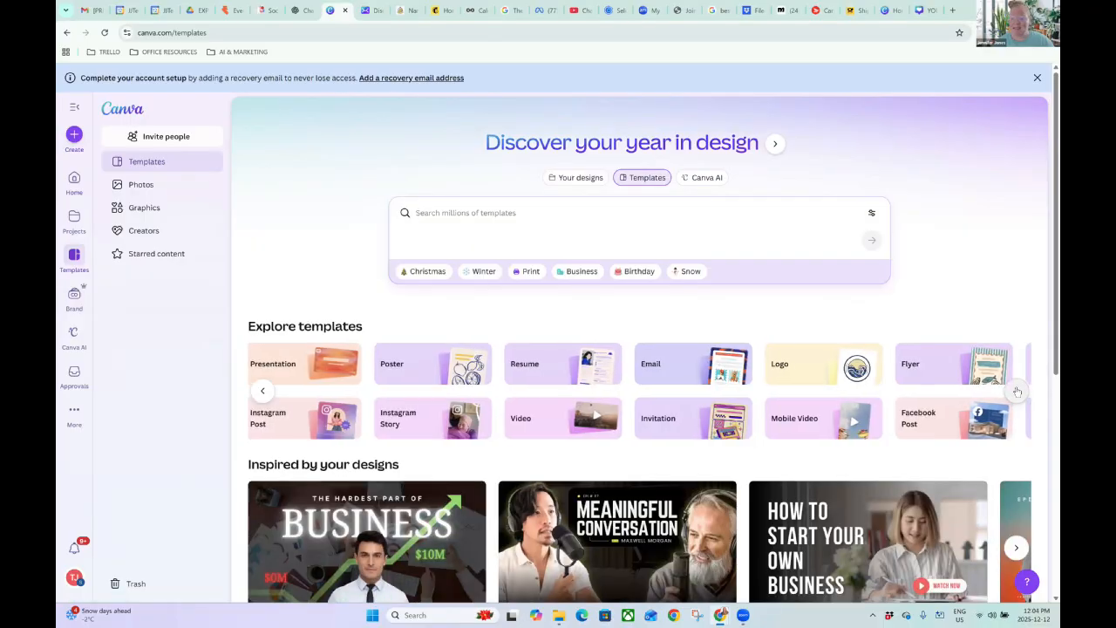
left_click(263, 391)
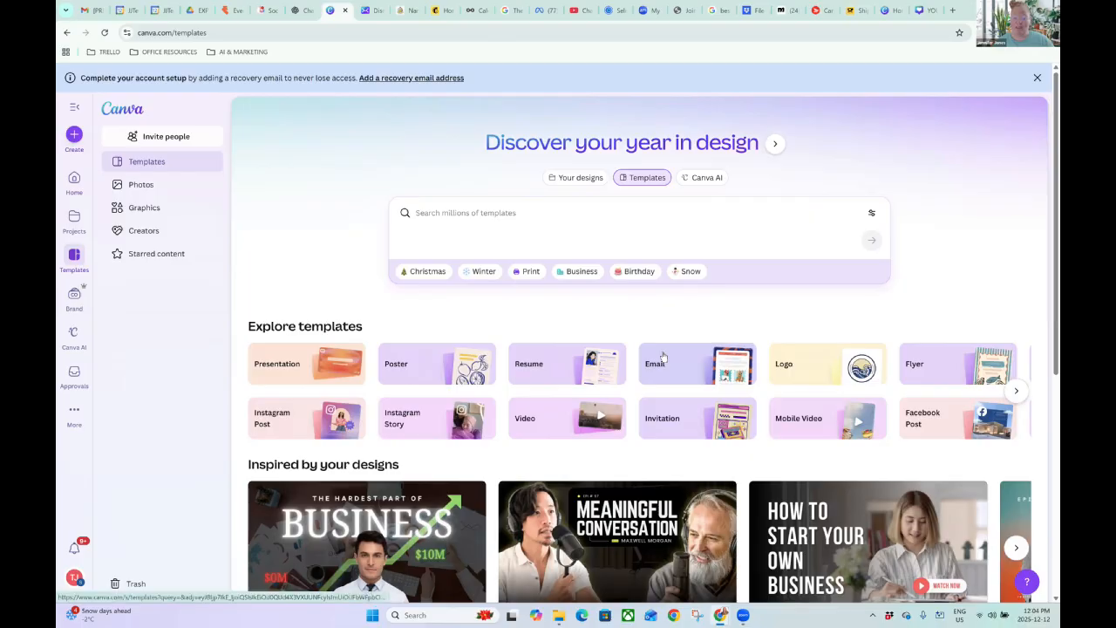
left_click(662, 360)
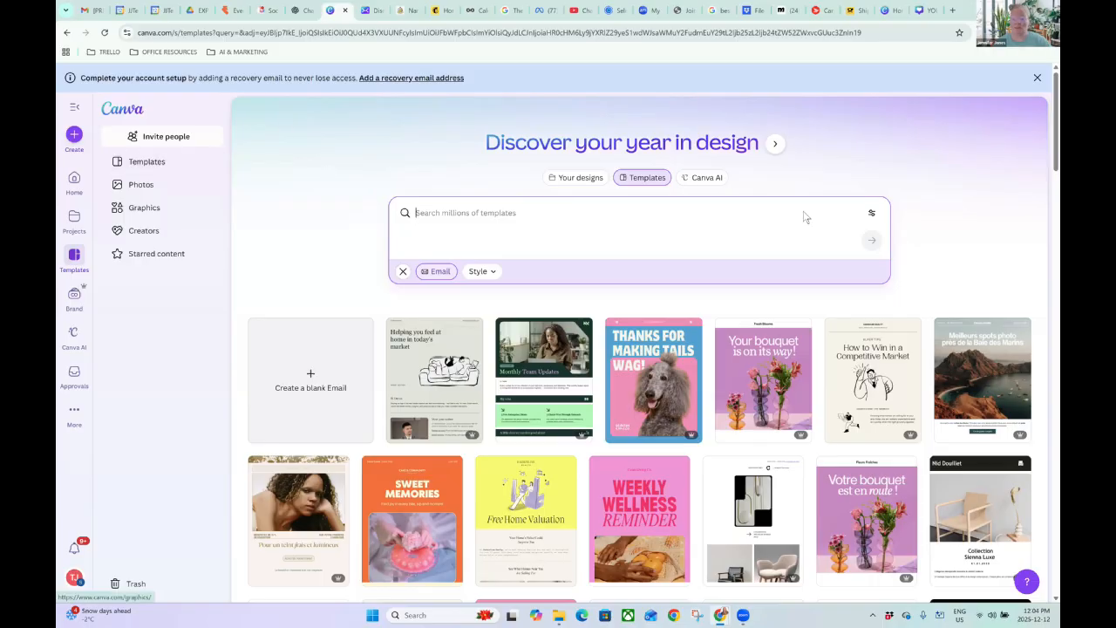
Find the Co-Lab black, white and green real estate email template and customize it.
scroll(901, 200, "down", 3)
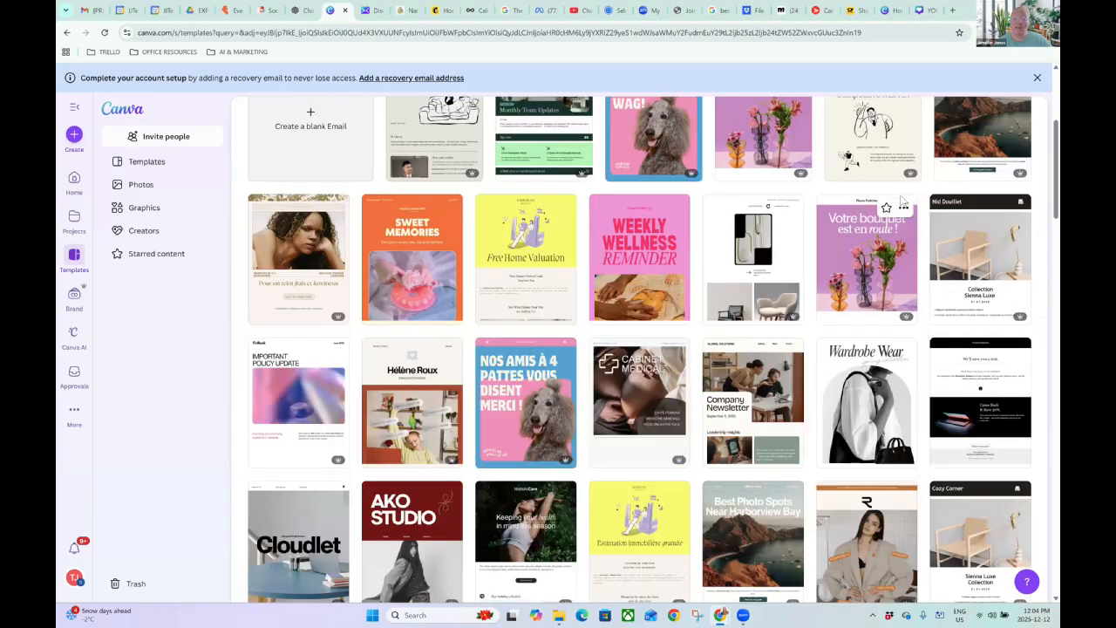
scroll(898, 199, "down", 2)
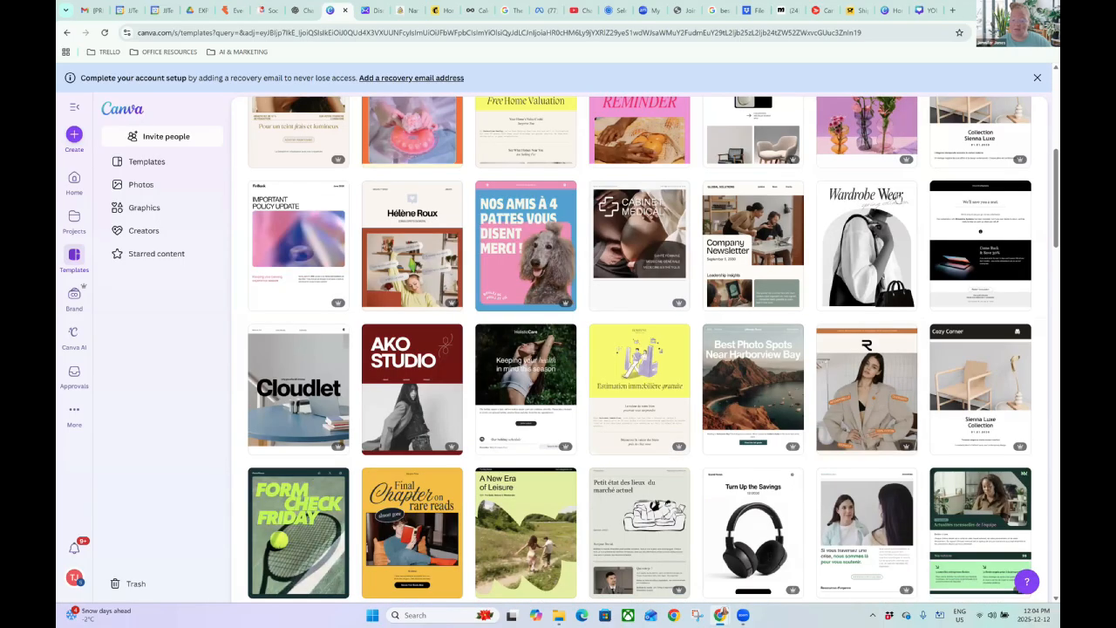
scroll(678, 362, "down", 3)
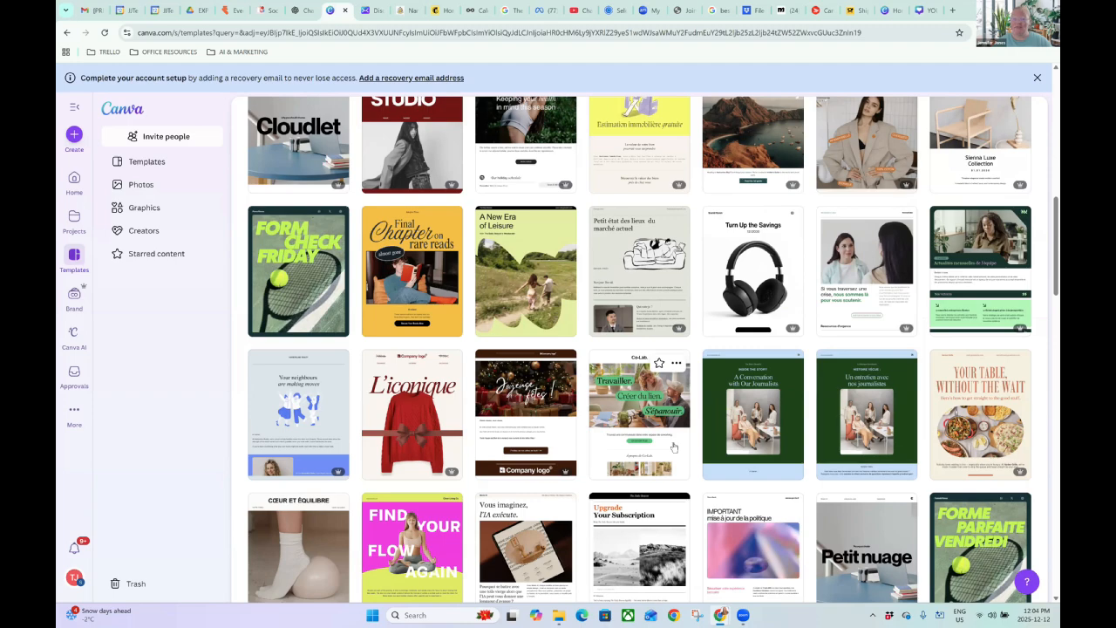
left_click(677, 365)
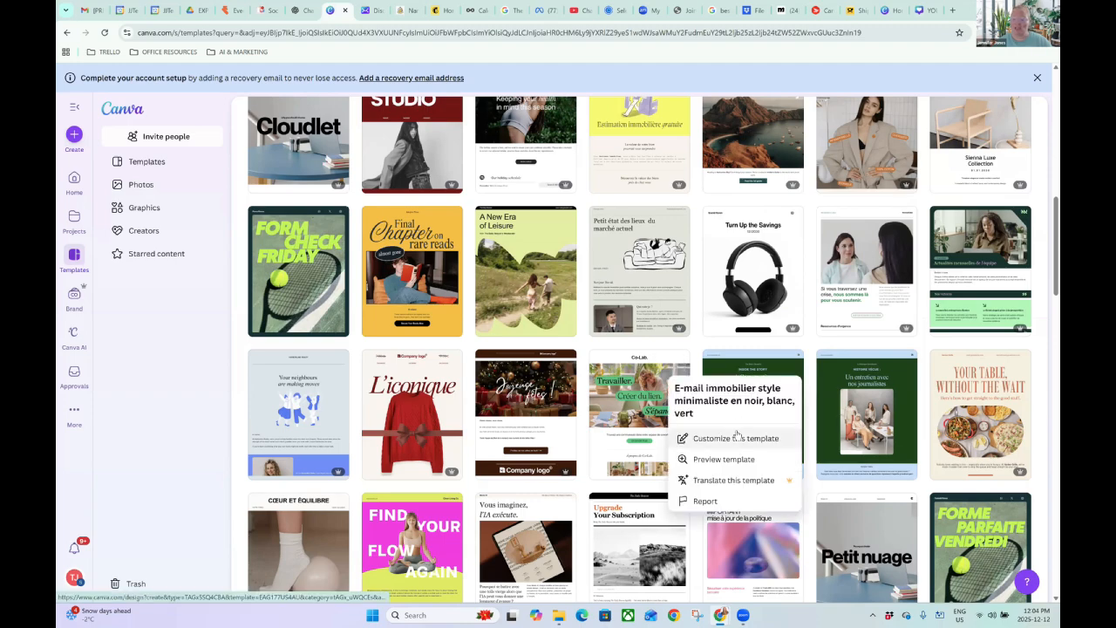
left_click(735, 437)
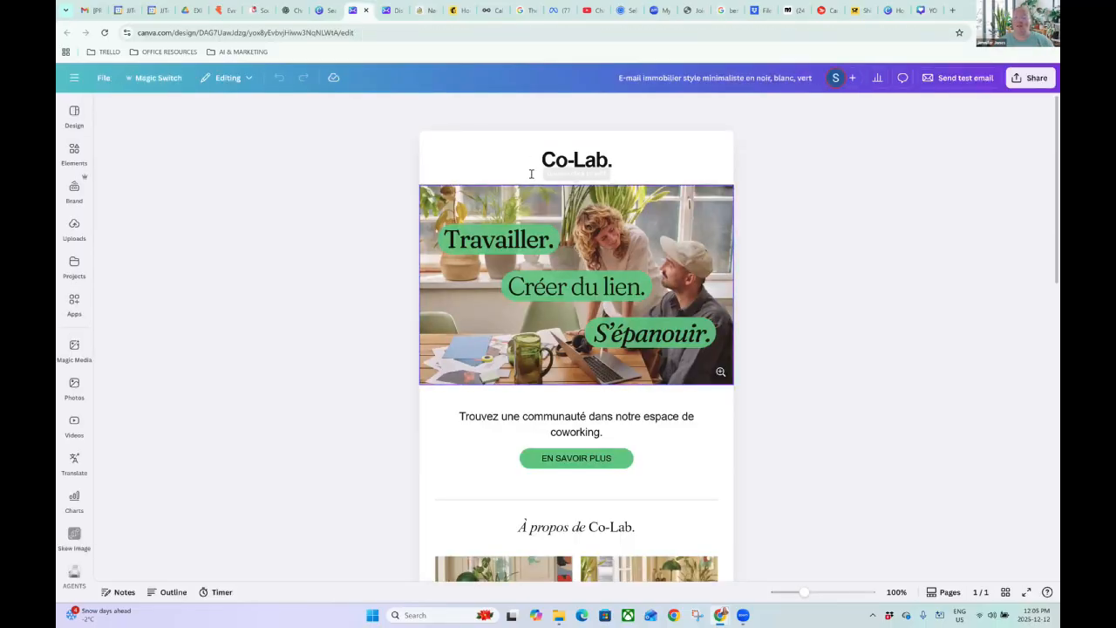
Open the English Co-Lab template 'Real Estate Email in Black White Green Bare Minimal Style' for editing.
left_click(700, 78)
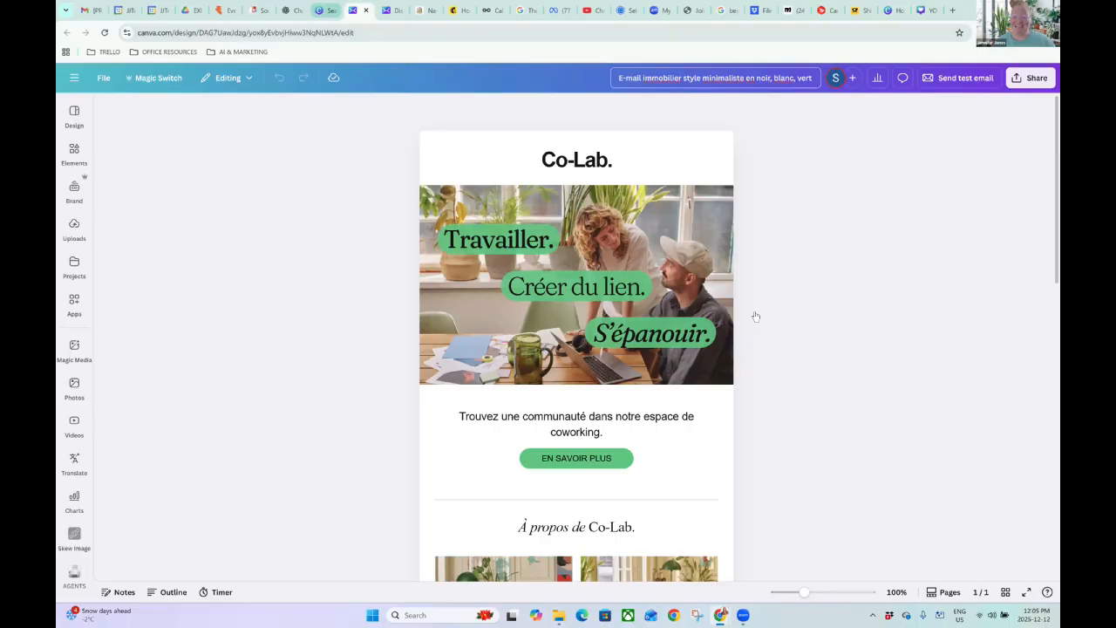
key("ctrl+shift+Tab")
scroll(767, 340, "down", 4)
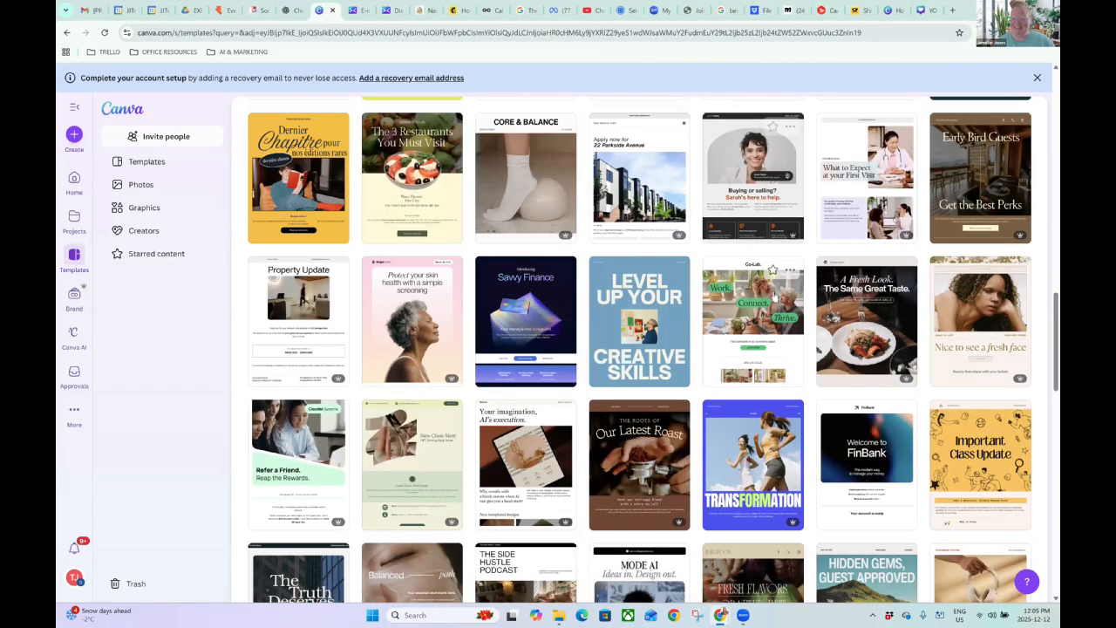
left_click(790, 272)
left_click(816, 352)
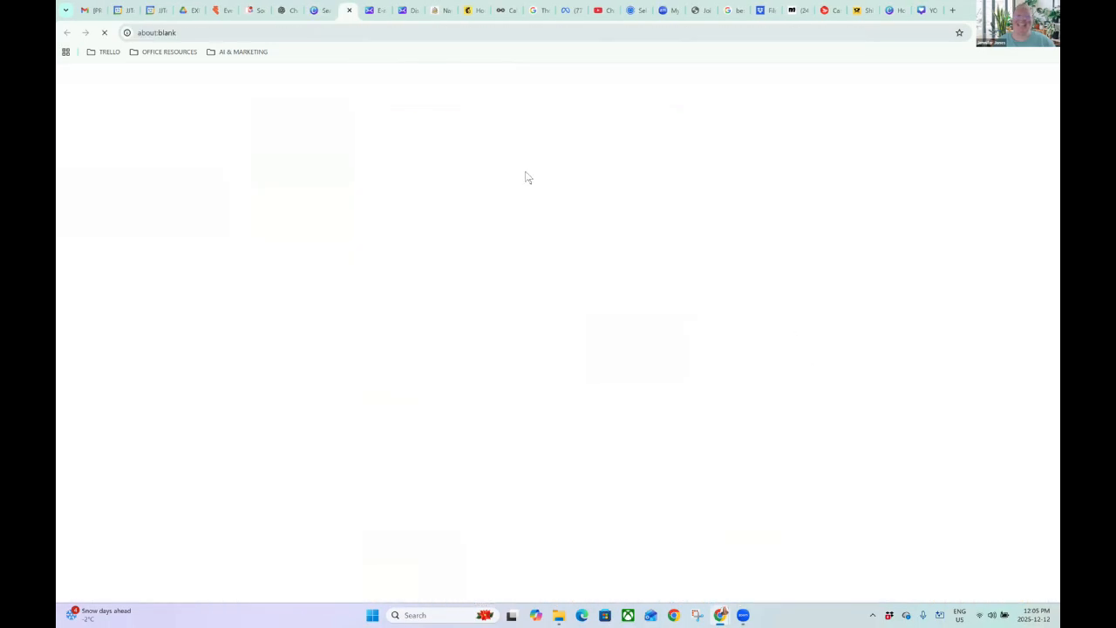
left_click(384, 11)
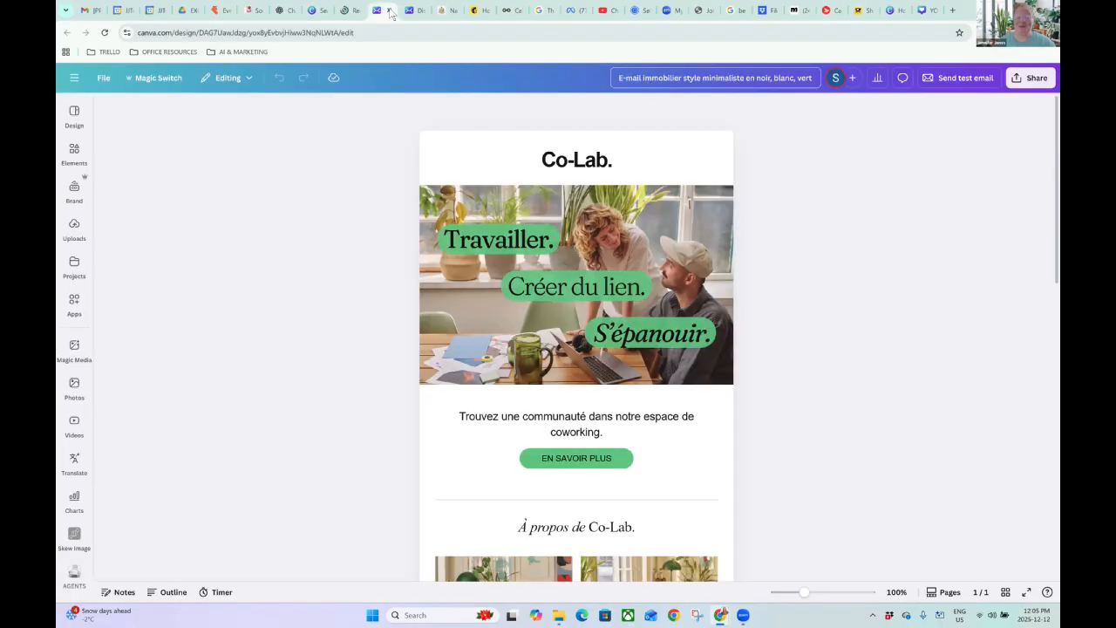
left_click(389, 11)
key("ctrl+shift+Tab")
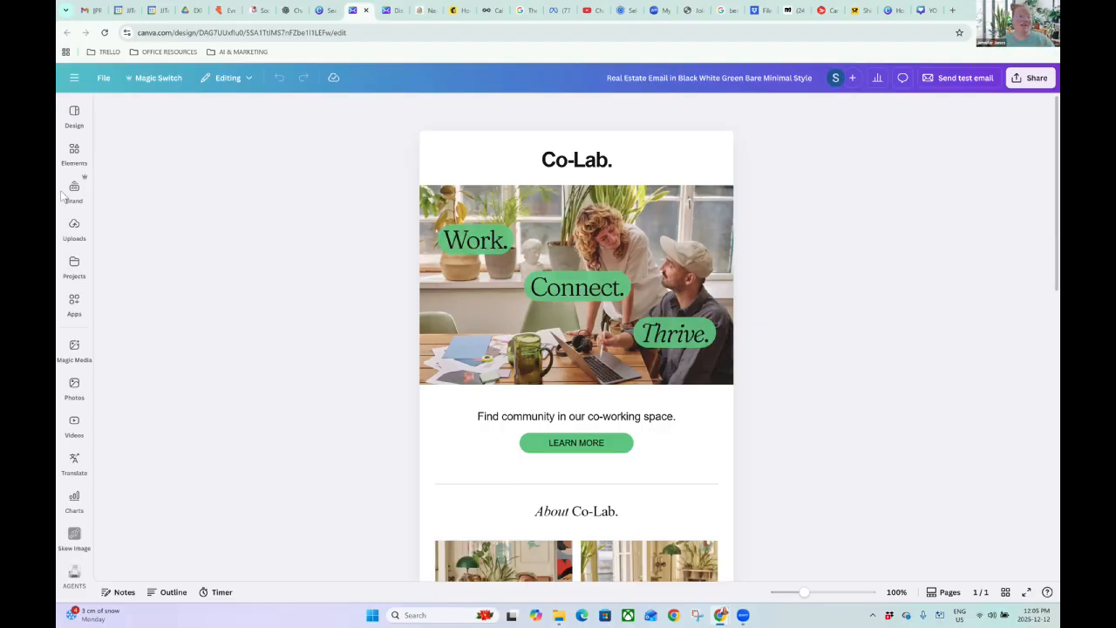
Search the Elements library for 'house'.
left_click(77, 155)
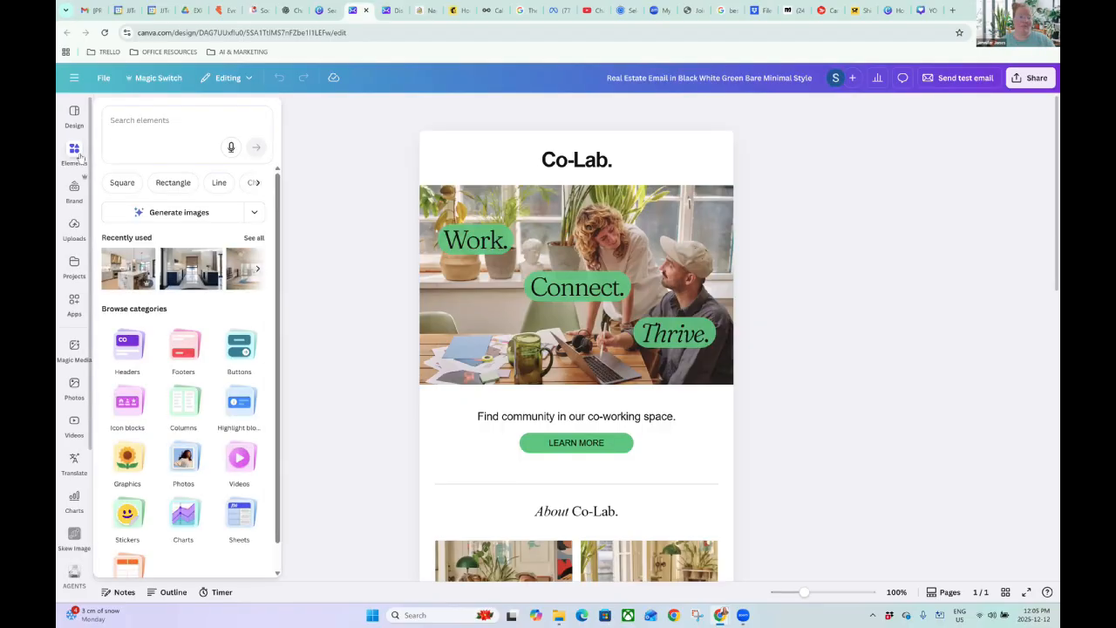
left_click(128, 119)
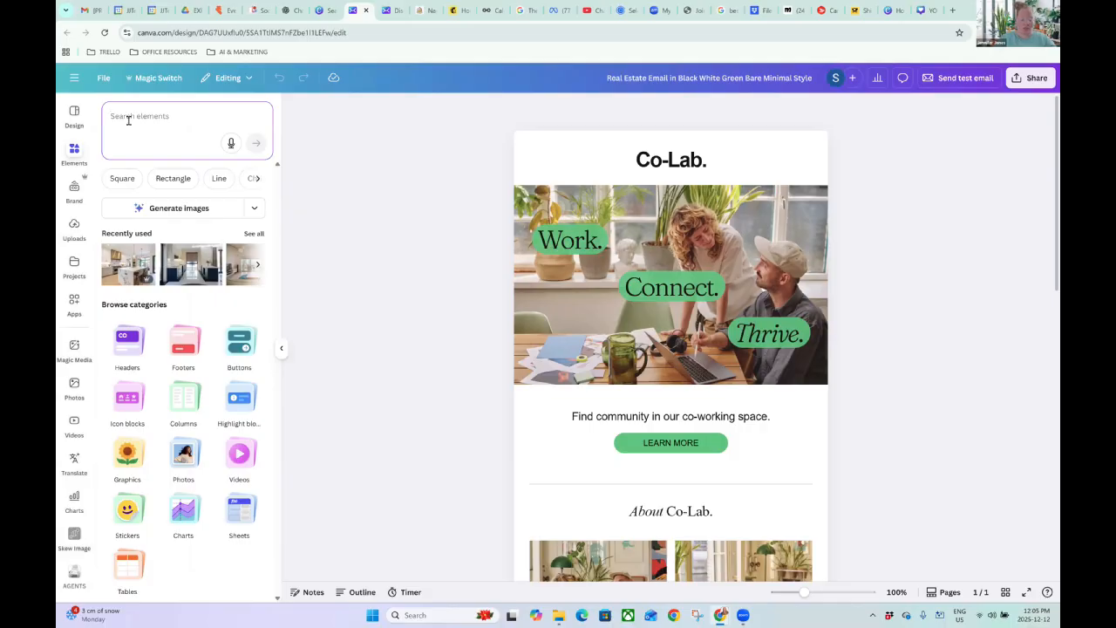
type("house")
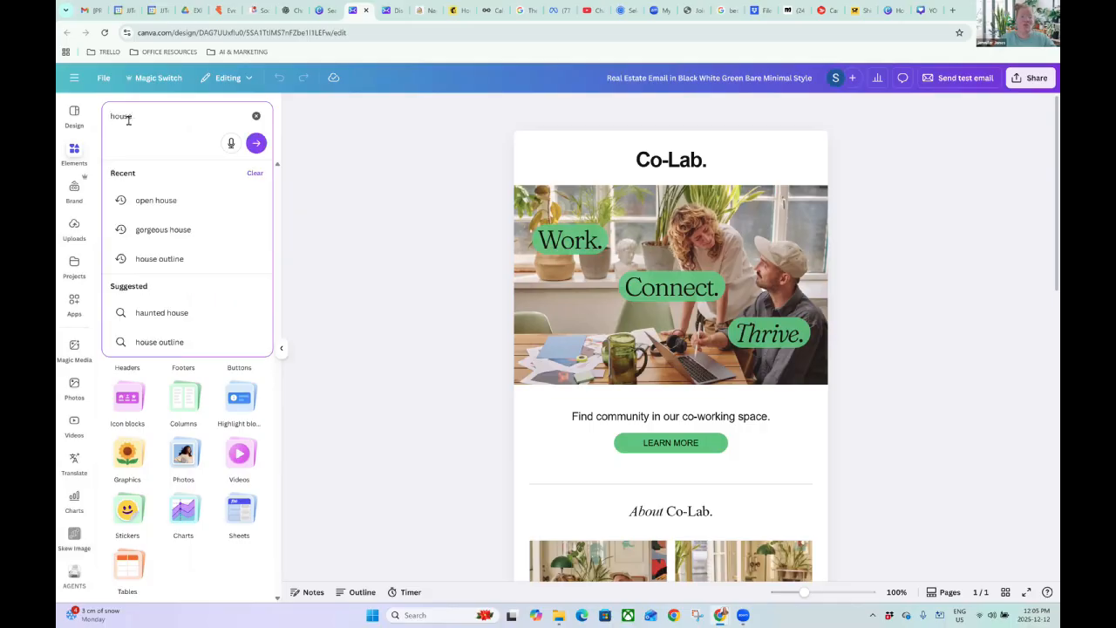
key("Return")
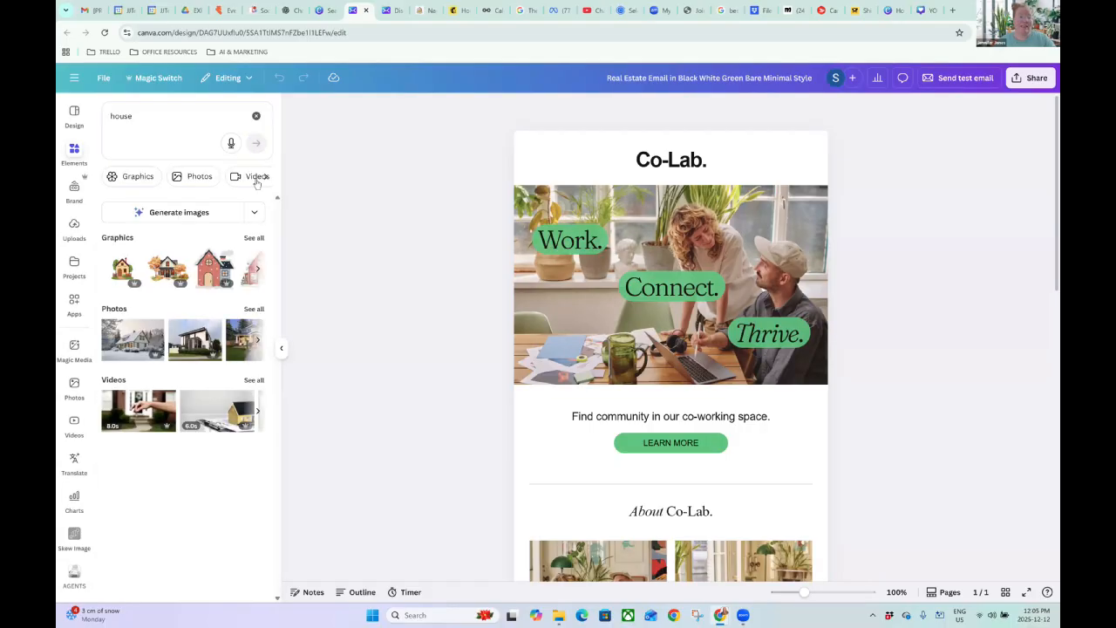
Show all house graphics, filtered to Animated only.
left_click(266, 179)
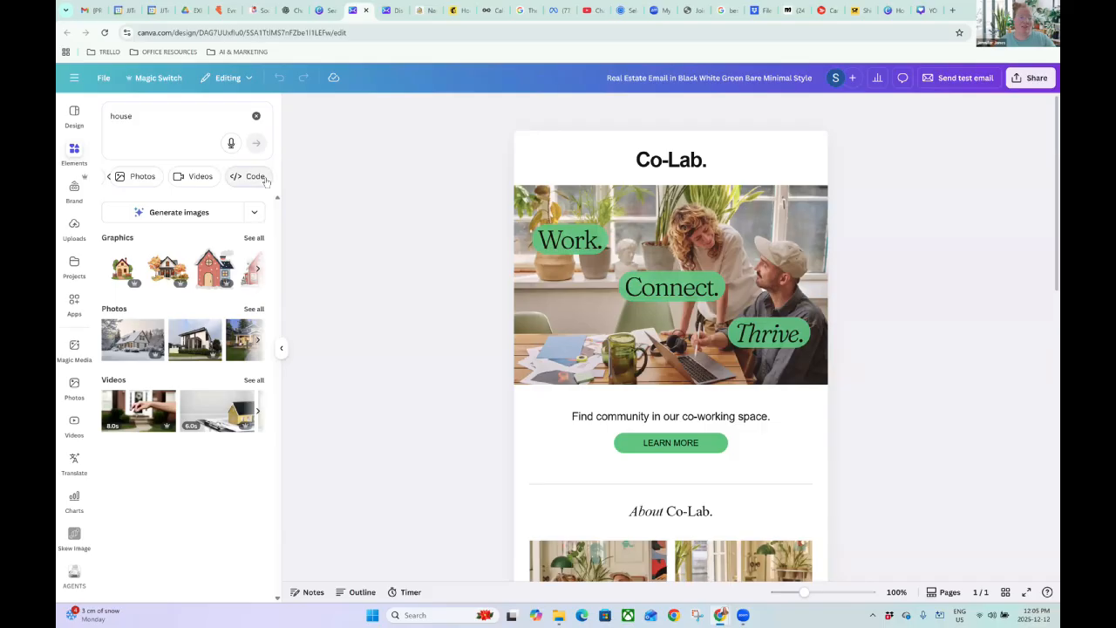
left_click(105, 177)
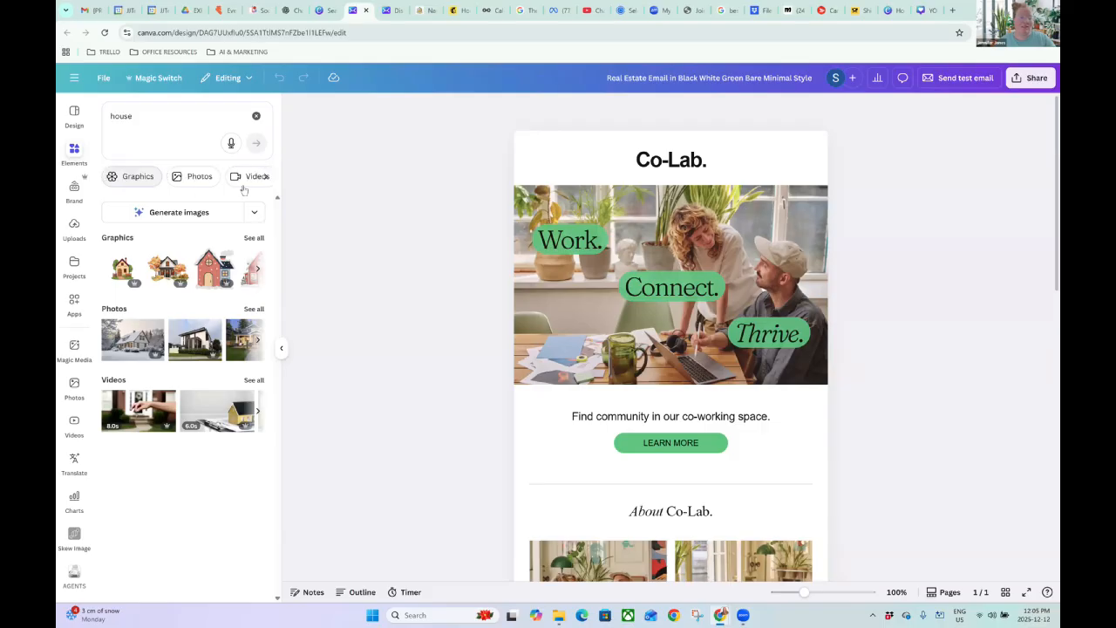
left_click(266, 179)
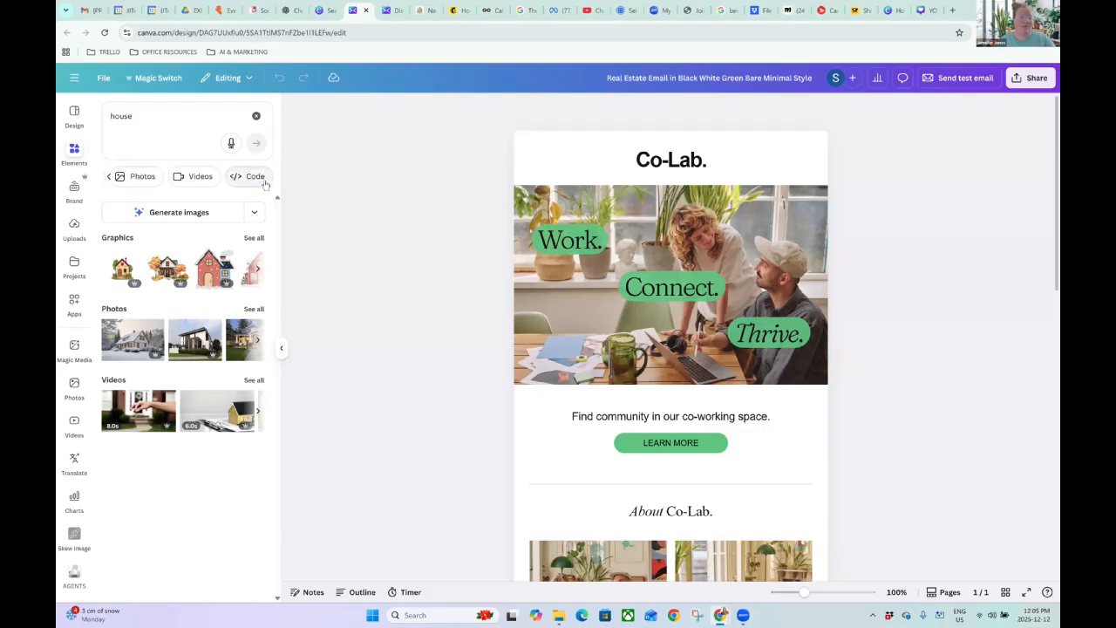
left_click(253, 239)
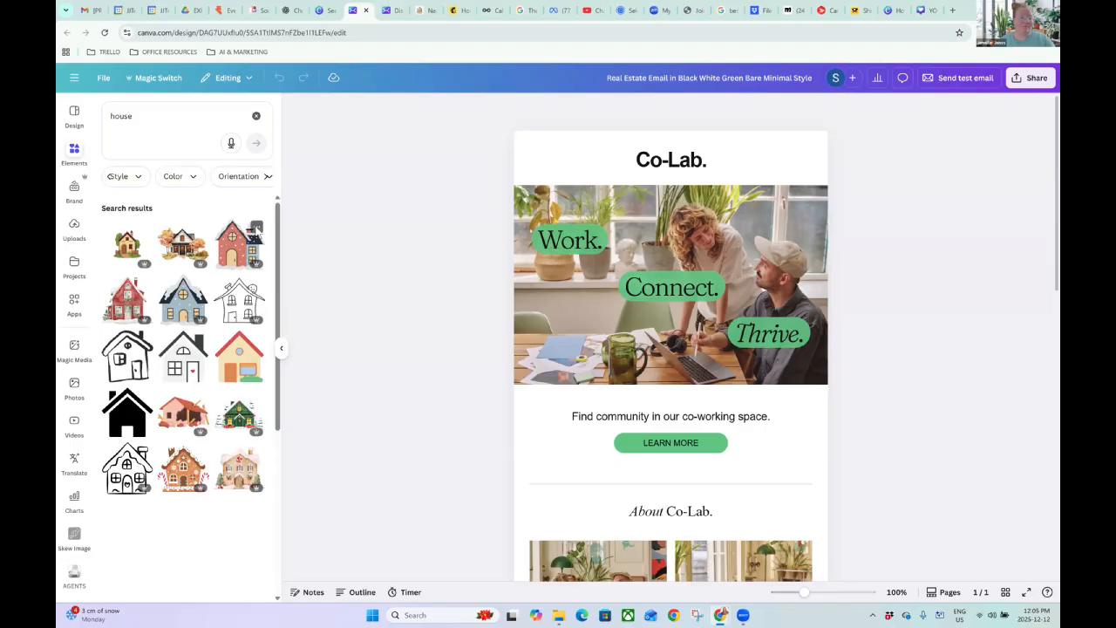
left_click(267, 177)
left_click(211, 176)
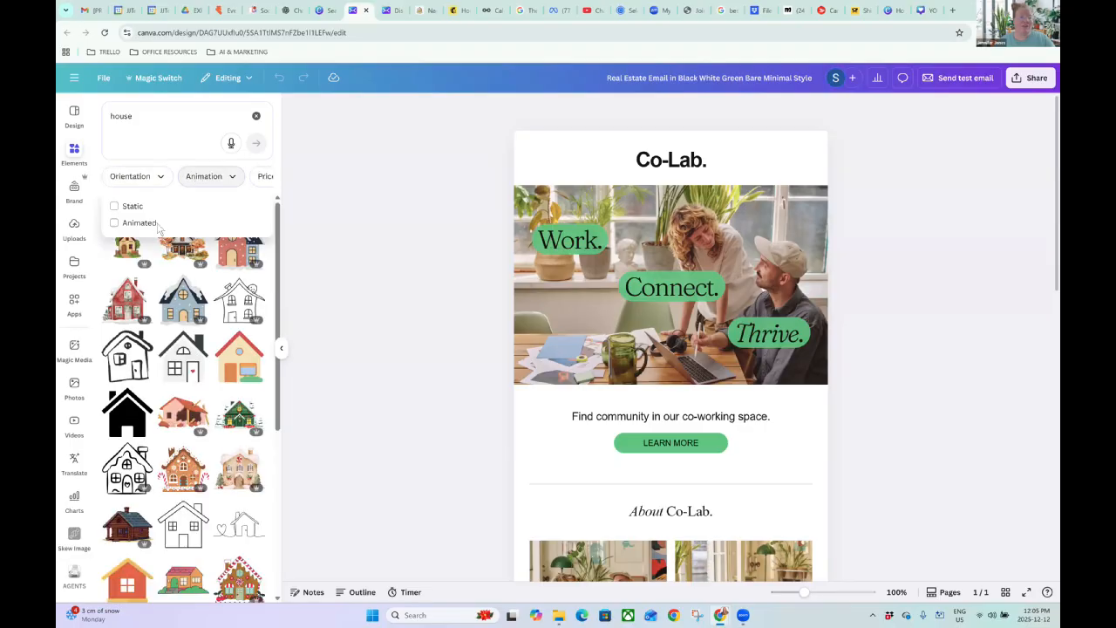
left_click(114, 225)
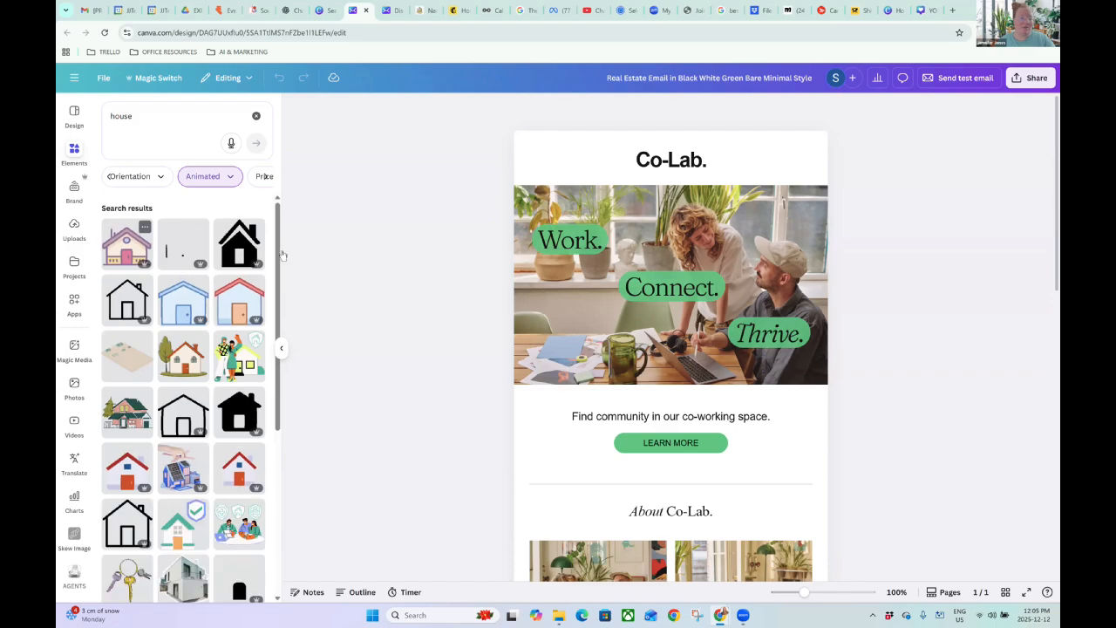
Add the black animated house graphic to the Co-Lab header section.
left_click(235, 244)
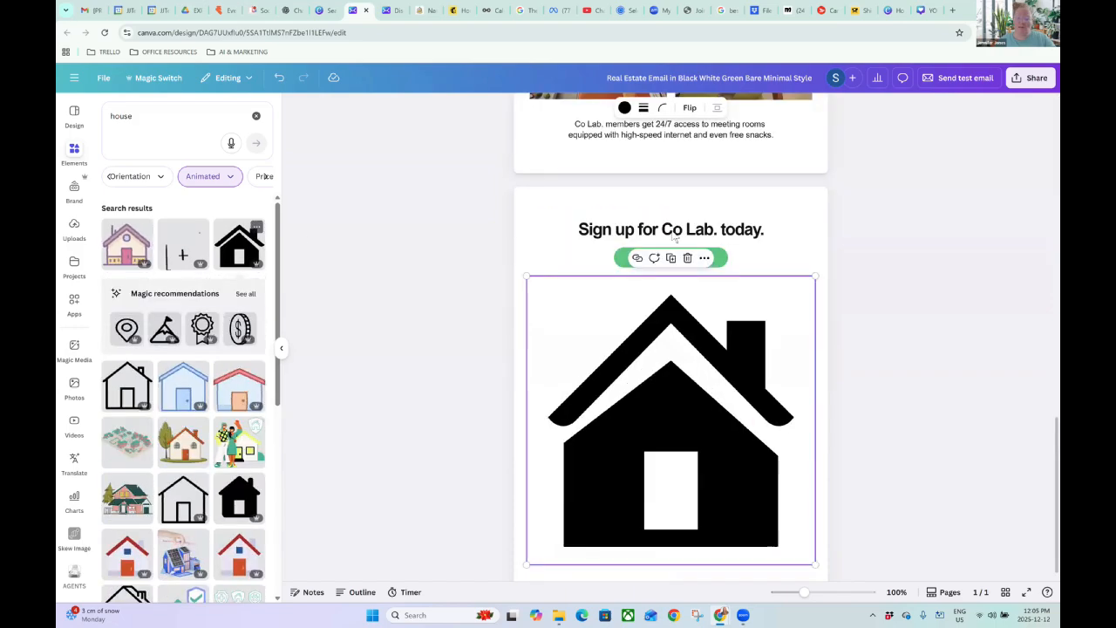
left_click(688, 258)
scroll(698, 321, "up", 10)
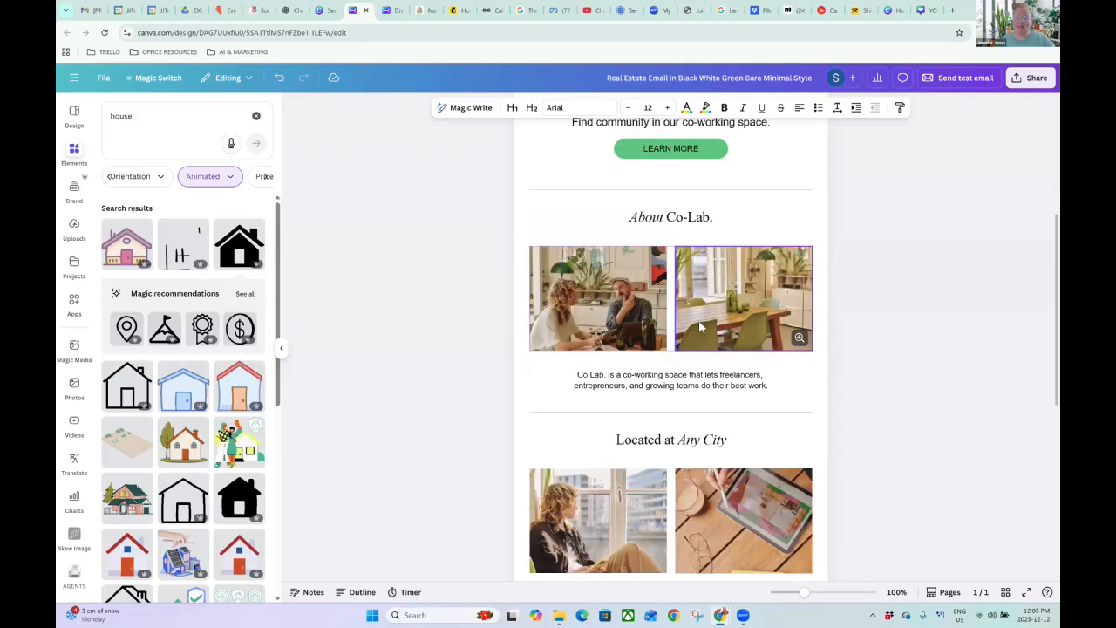
left_click(625, 166)
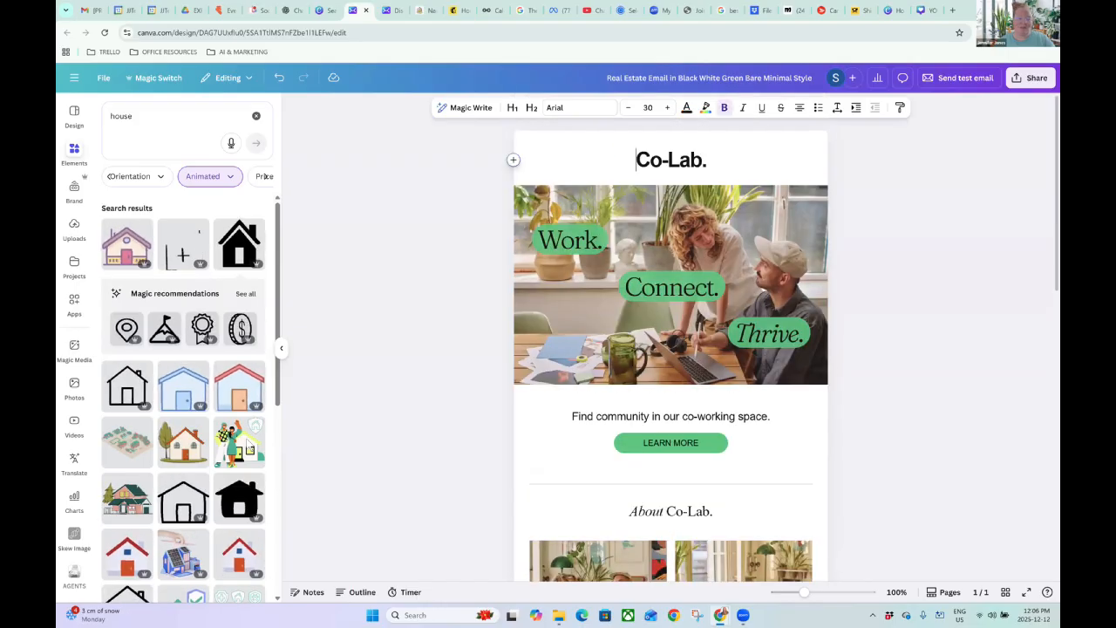
left_click(239, 250)
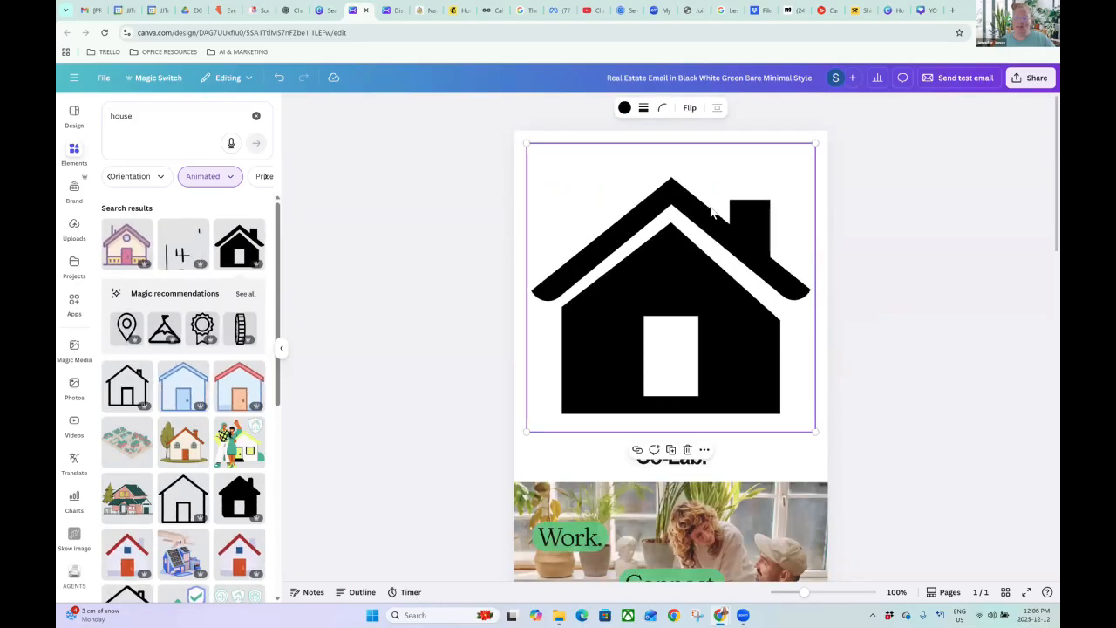
Shrink the house graphic and place it on its own row above the Co-Lab. heading.
left_click_drag(815, 143, 608, 287)
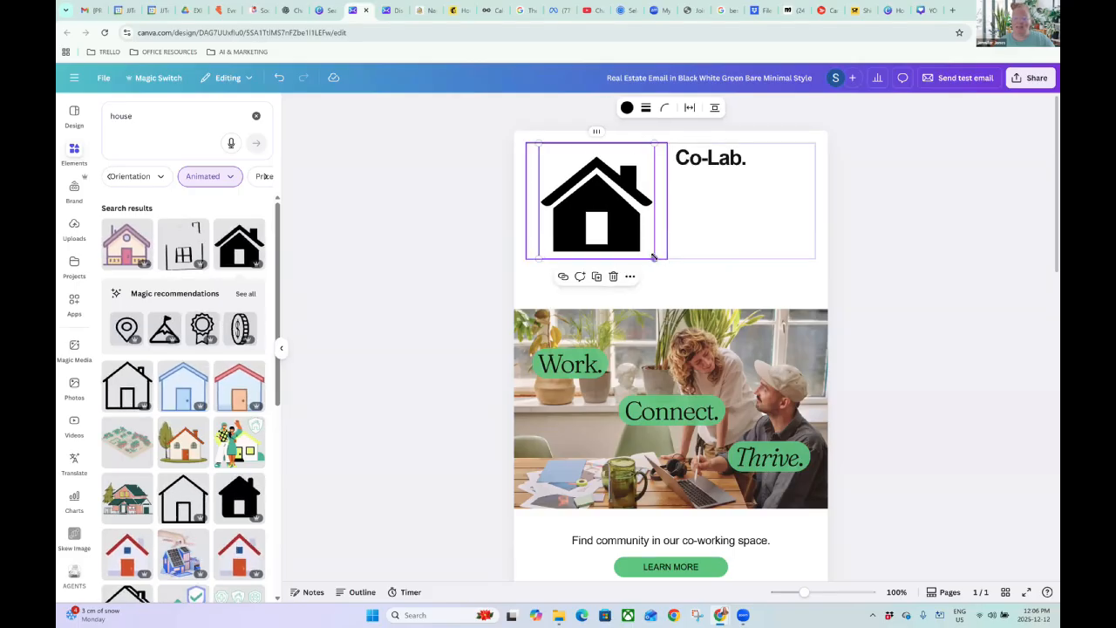
left_click_drag(653, 256, 604, 180)
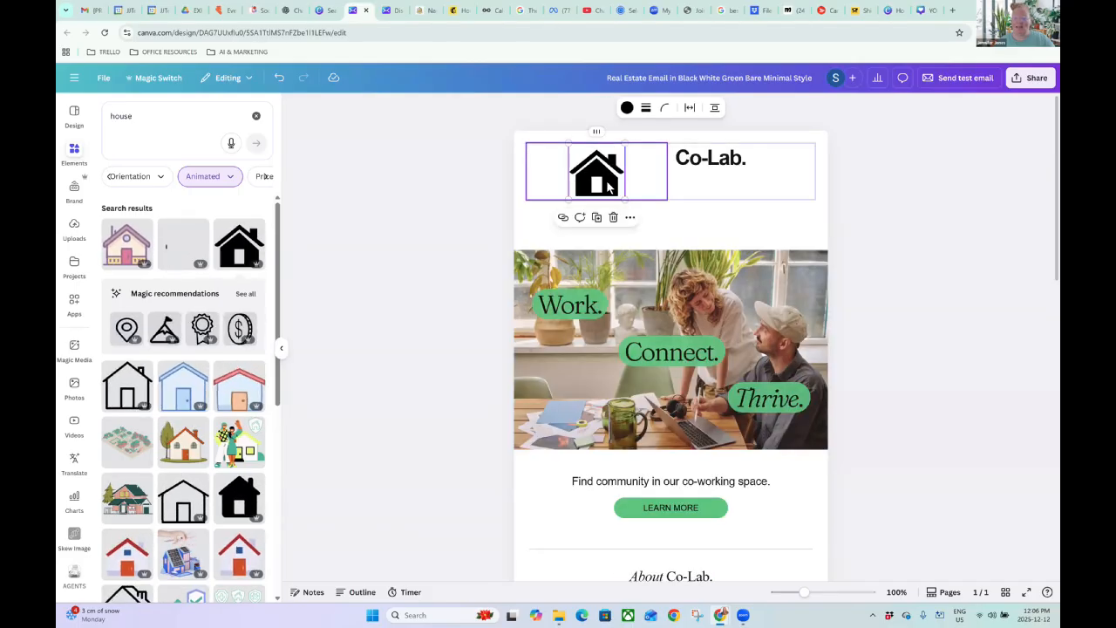
left_click_drag(657, 149, 689, 133)
left_click_drag(686, 208, 665, 144)
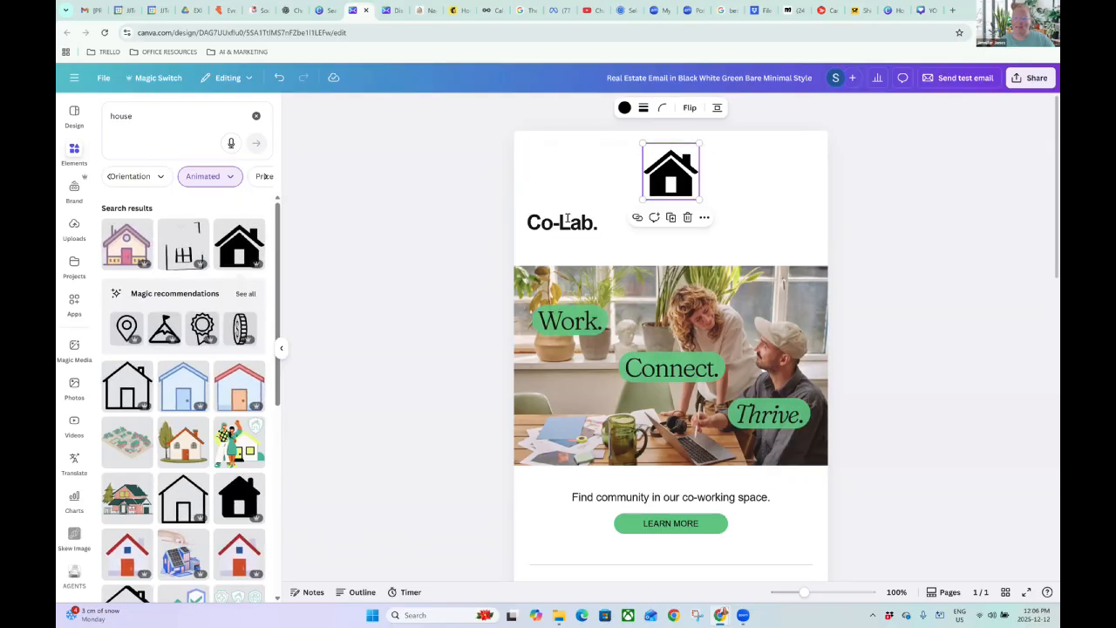
Recolour the house icon Turquoise blue, then change it back to black.
left_click(624, 107)
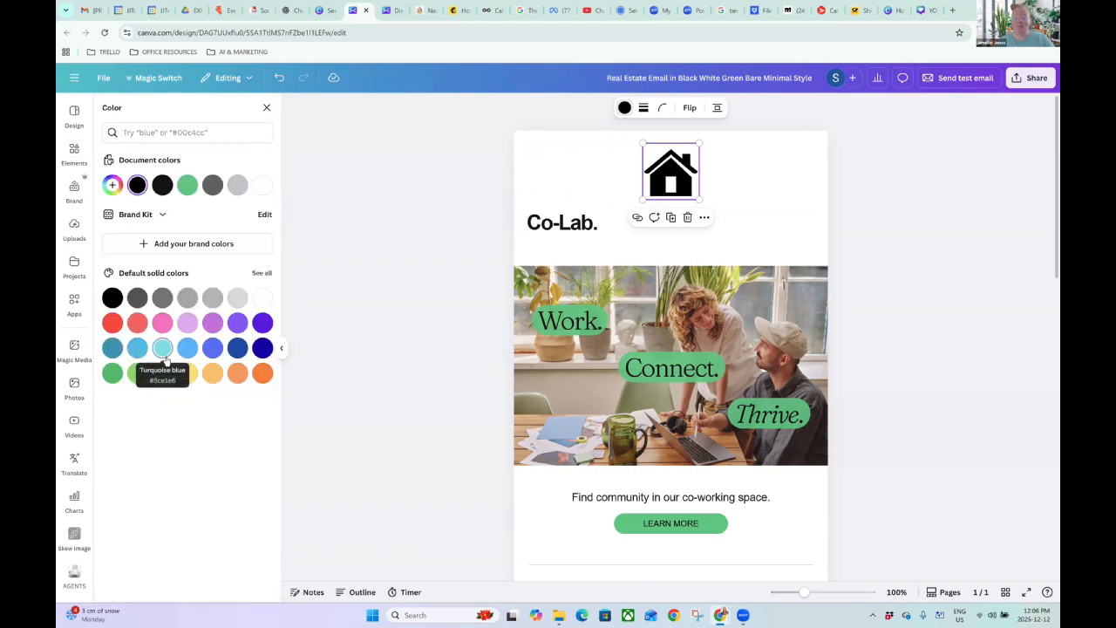
left_click(163, 351)
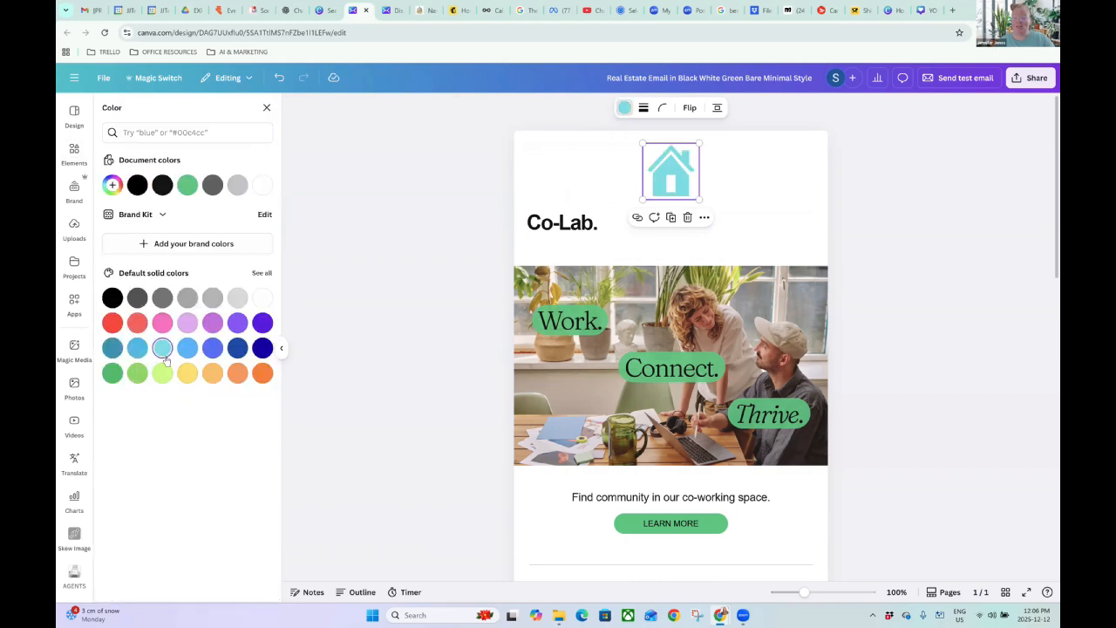
left_click(113, 299)
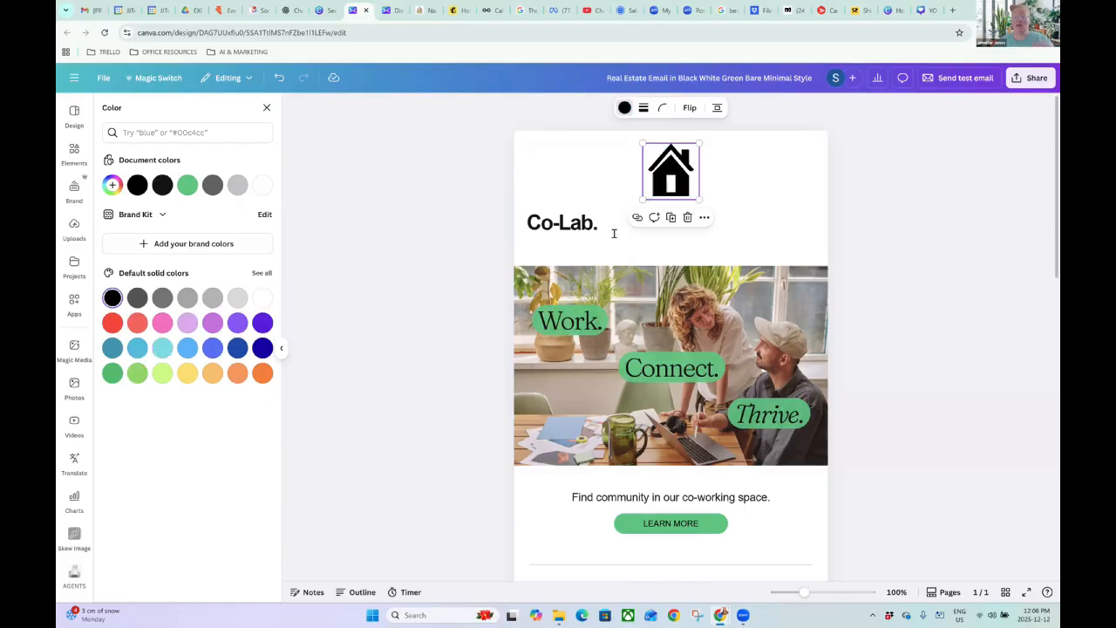
key("Escape")
Centre-align the Co-Lab. heading and remove the empty line beneath it.
double_click(555, 224)
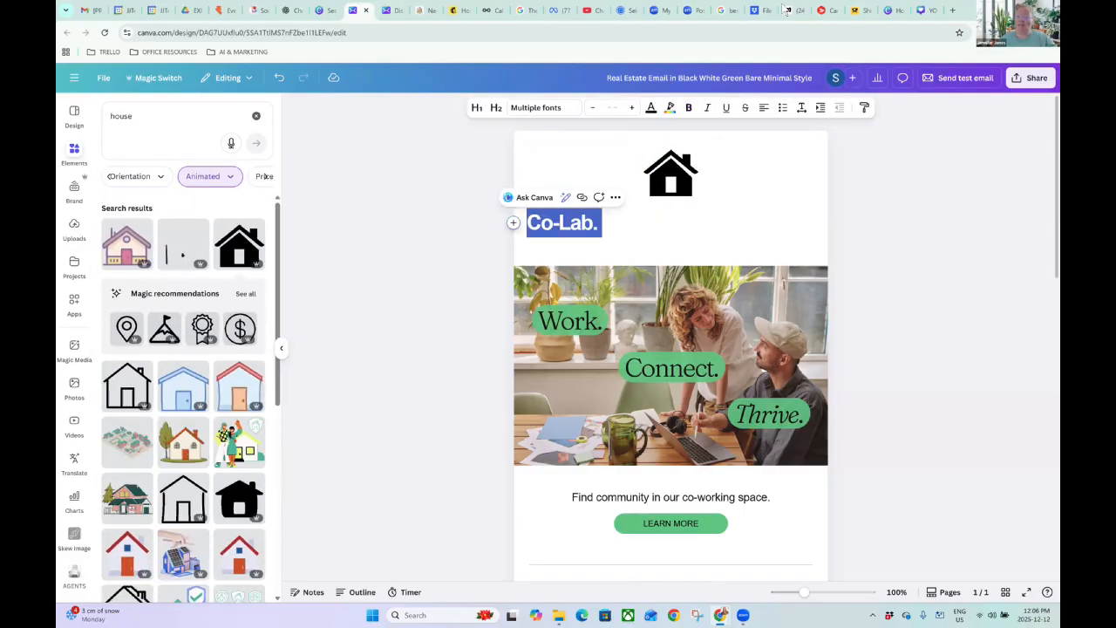
left_click(764, 108)
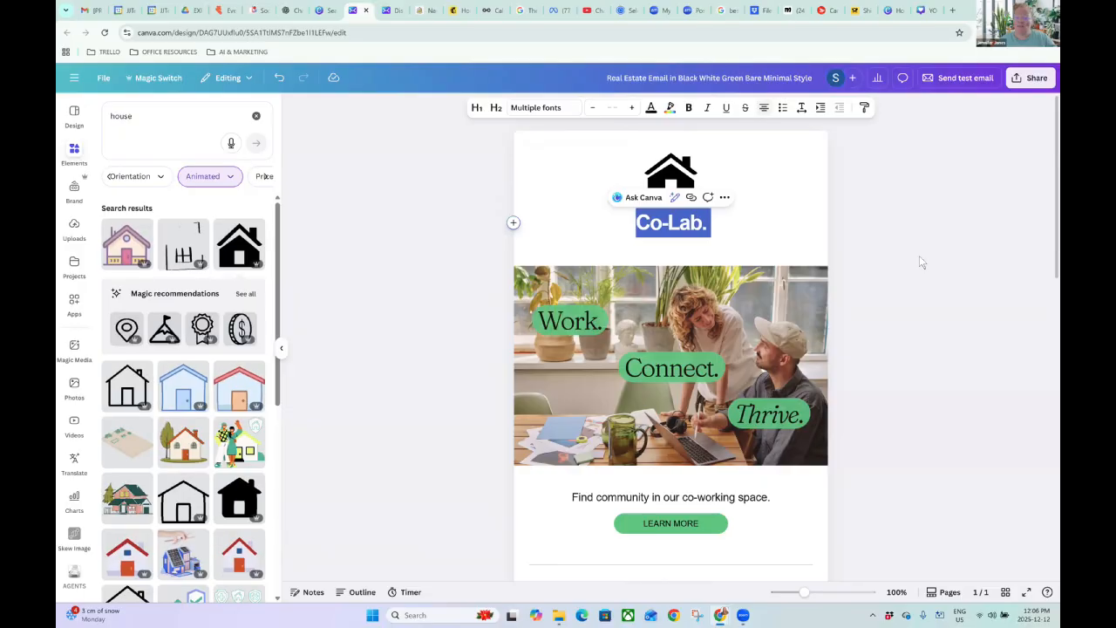
left_click(650, 223)
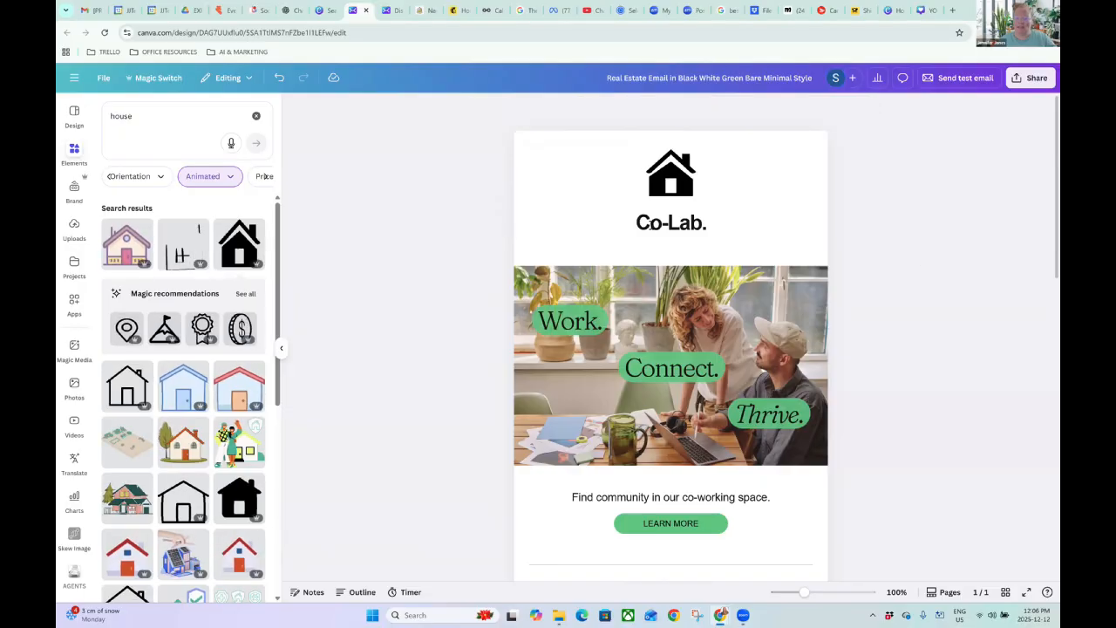
left_click(668, 247)
key("BackSpace")
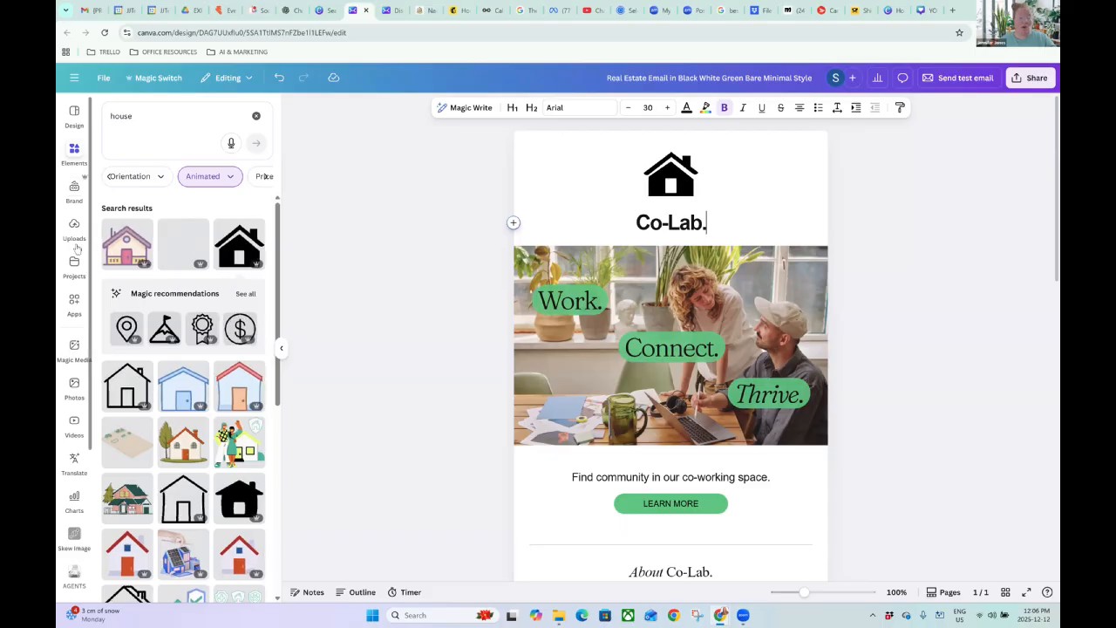
Reword the heading to 'Featured Listing!'.
left_click_drag(717, 229, 617, 223)
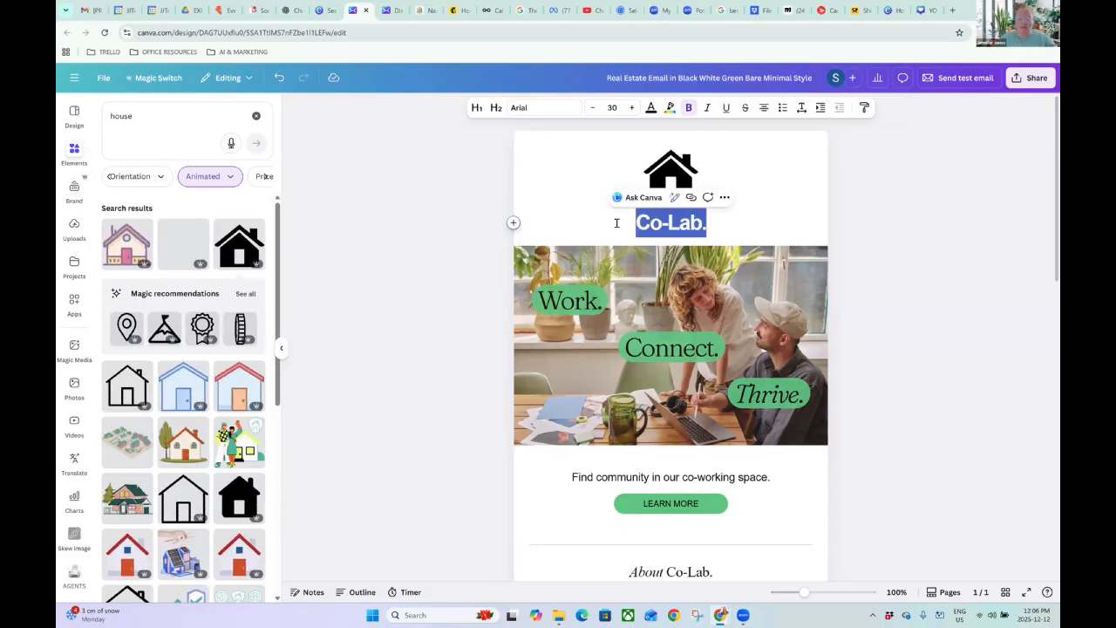
type("Weekly")
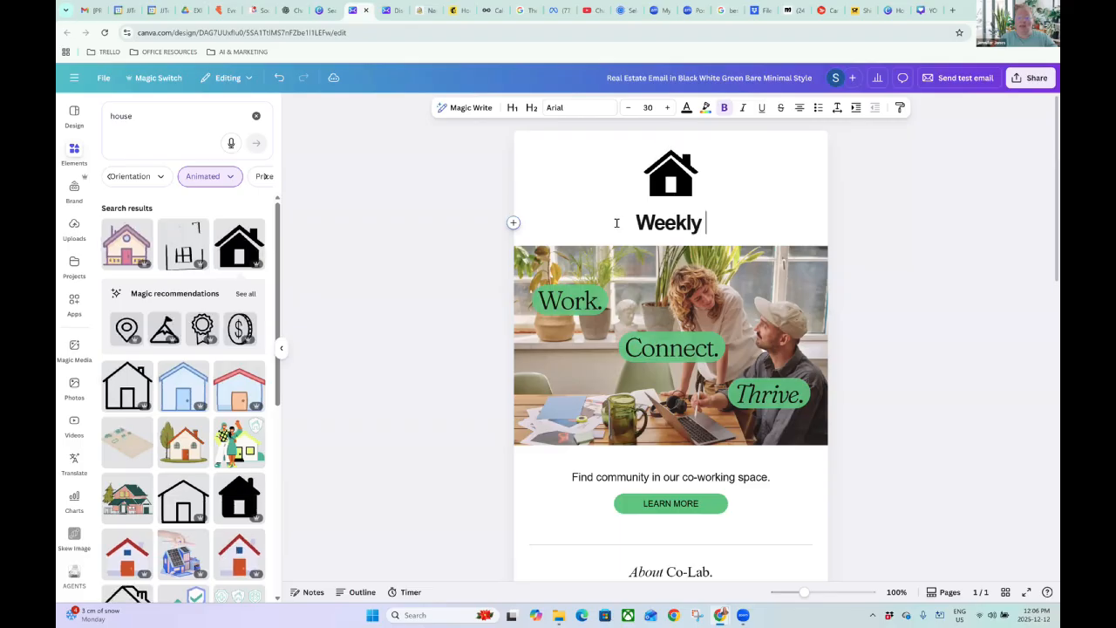
key("BackSpace")
key("BackSpace")
key("BackSpace")
key("BackSpace")
key("BackSpace")
key("BackSpace")
key("BackSpace")
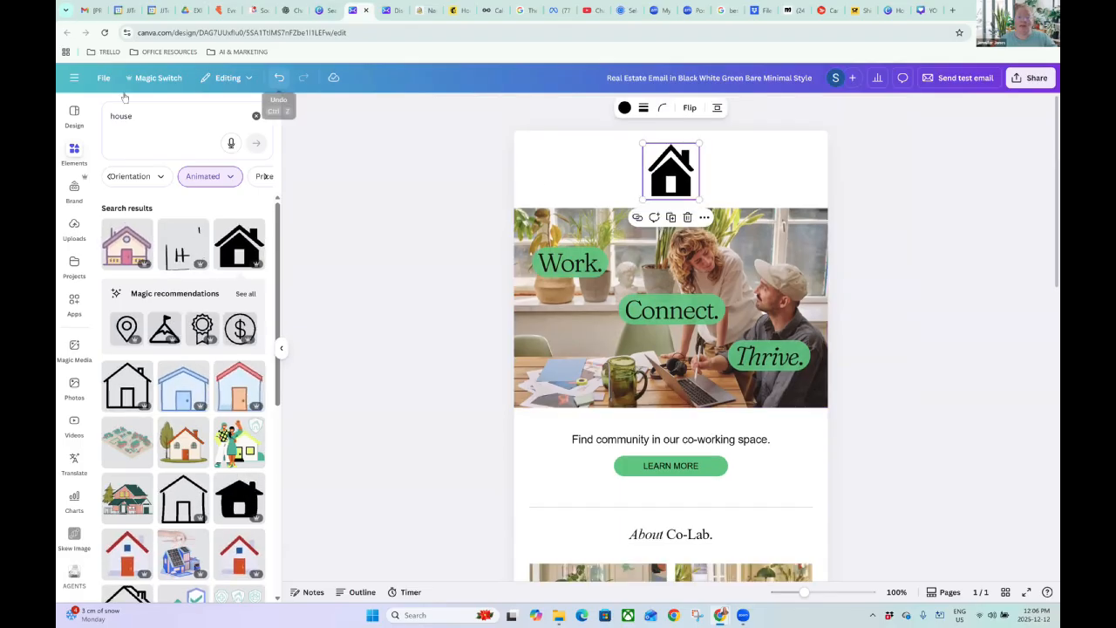
left_click(279, 77)
left_click(279, 78)
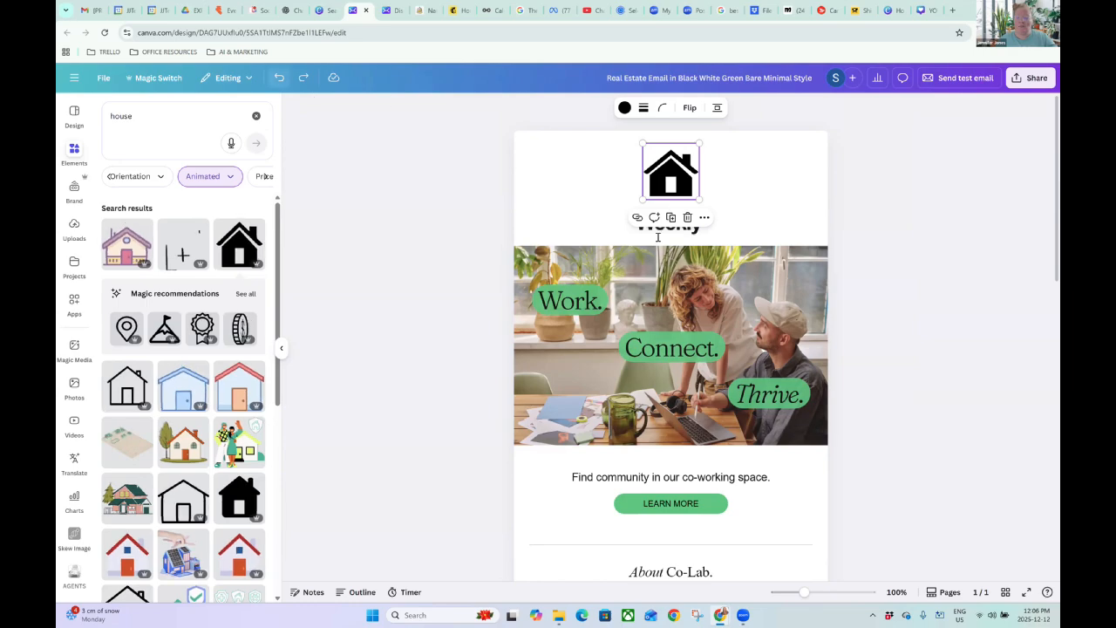
left_click(703, 228)
left_click_drag(703, 224, 641, 226)
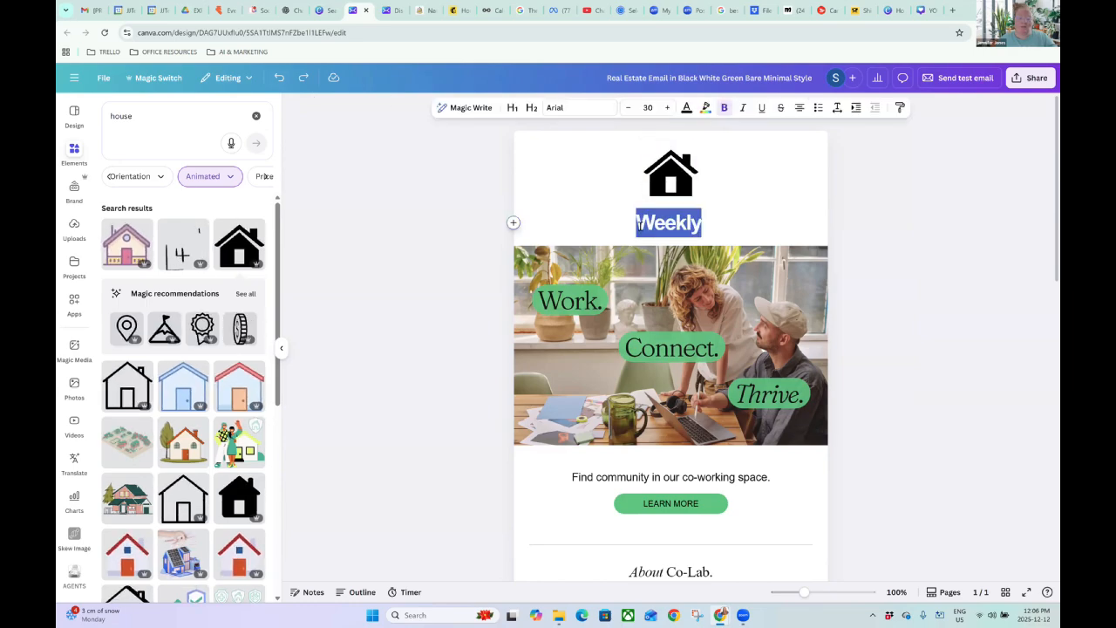
type("Featur")
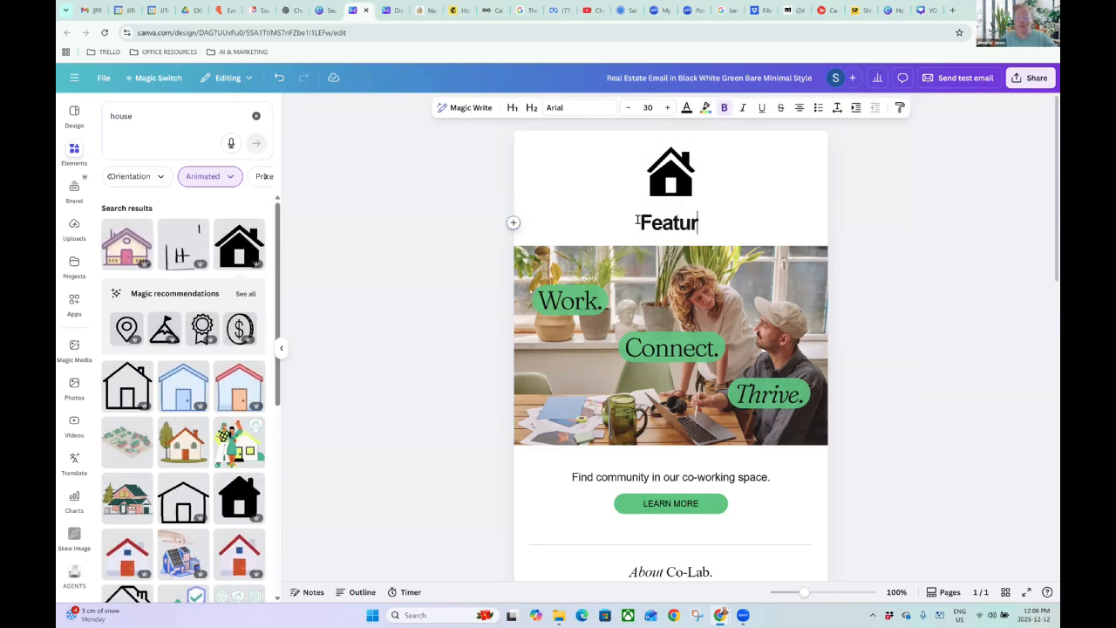
type("ed Listing!")
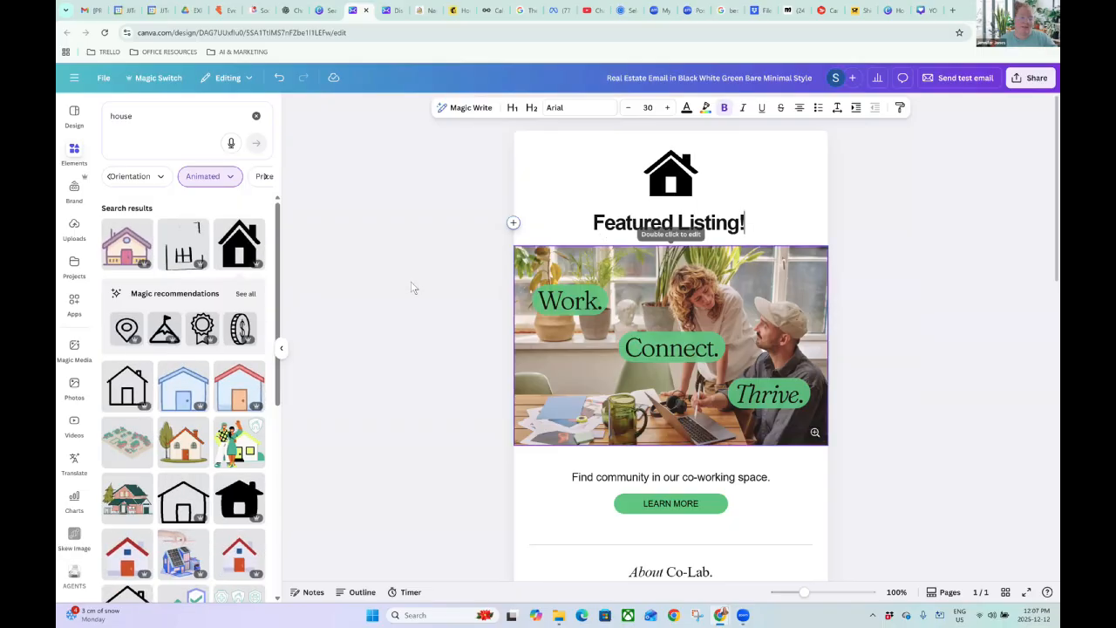
scroll(73, 401, "down", 2)
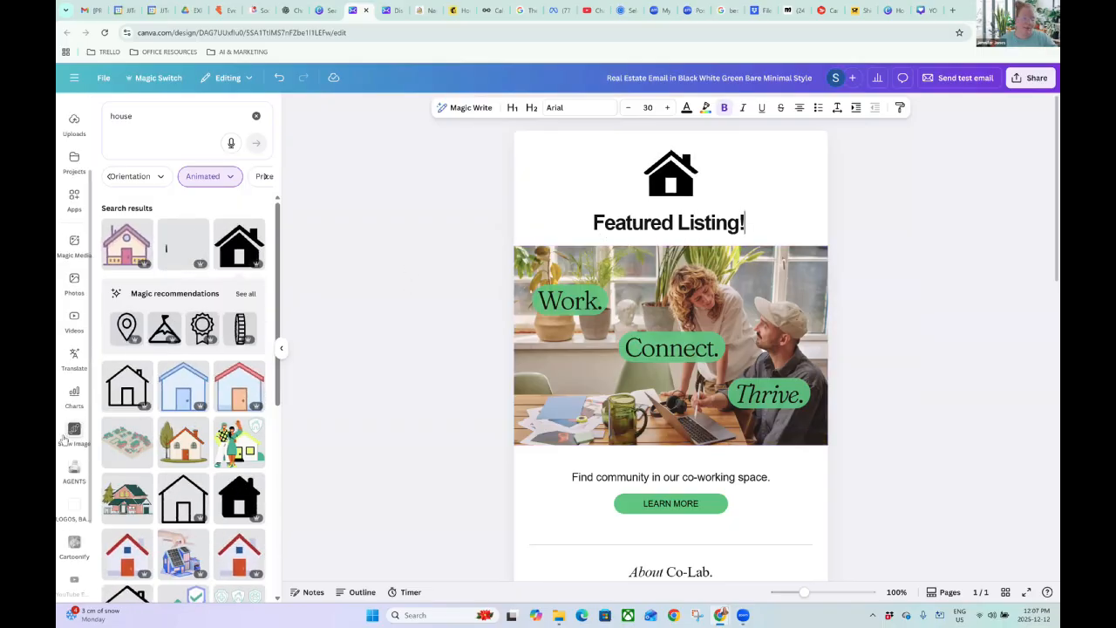
Add the team brokerage logo from LOGOS, BANNERS & MORE and shrink it.
left_click(75, 507)
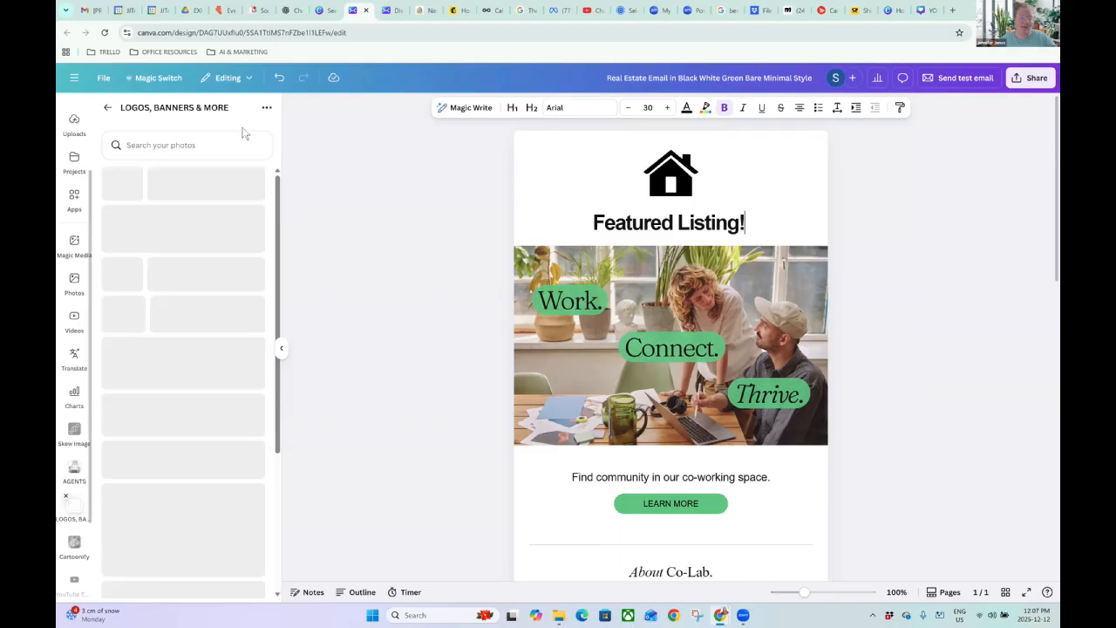
scroll(164, 356, "down", 12)
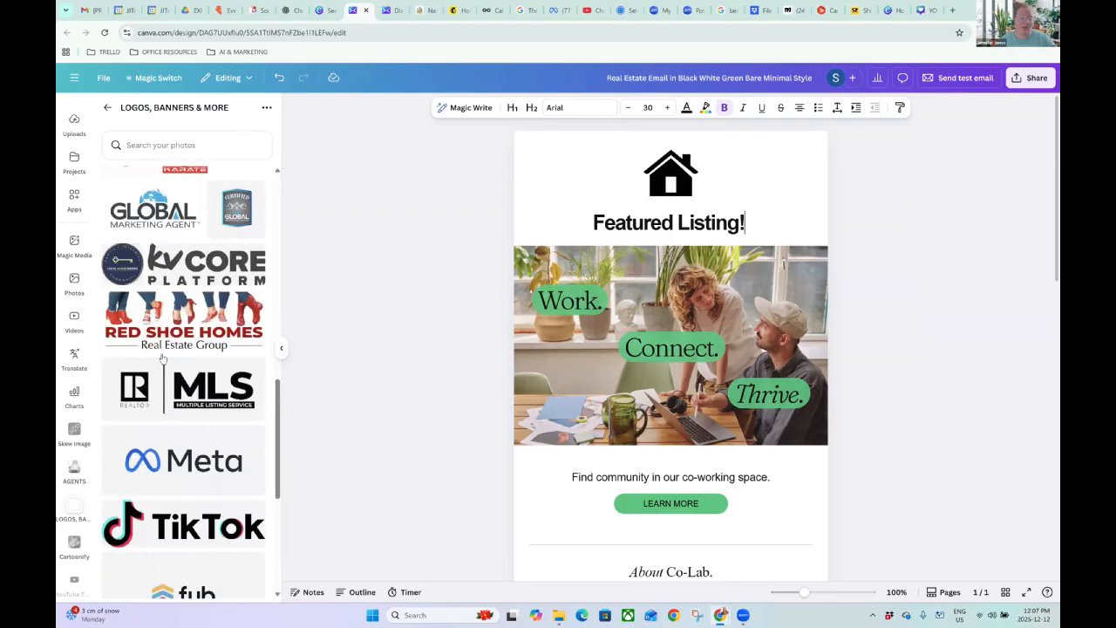
scroll(162, 357, "down", 2)
scroll(162, 358, "up", 5)
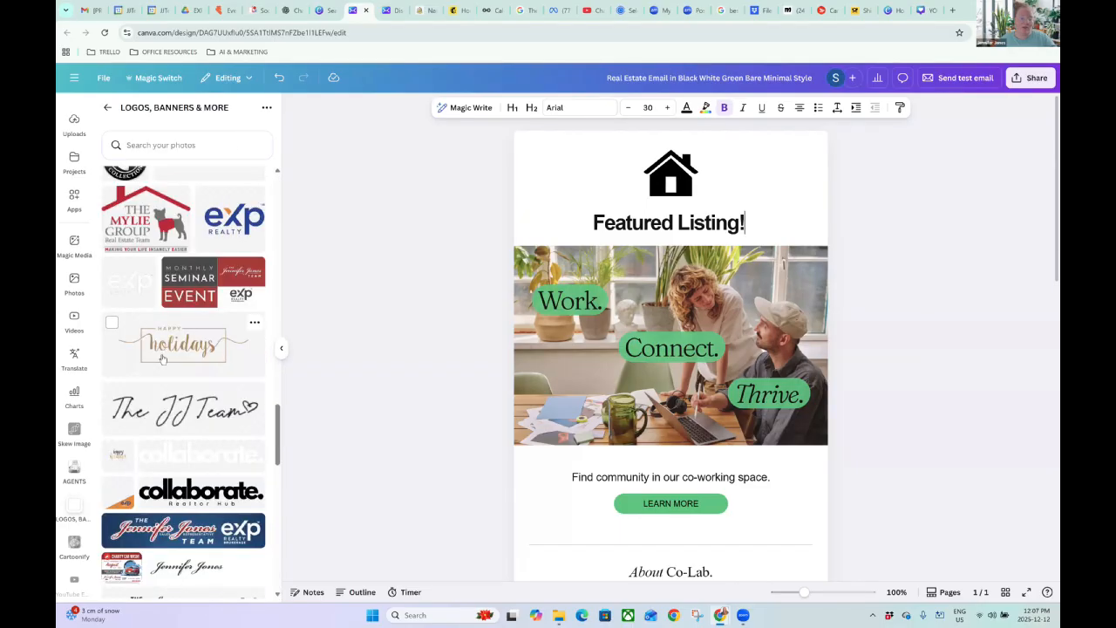
scroll(170, 383, "down", 3)
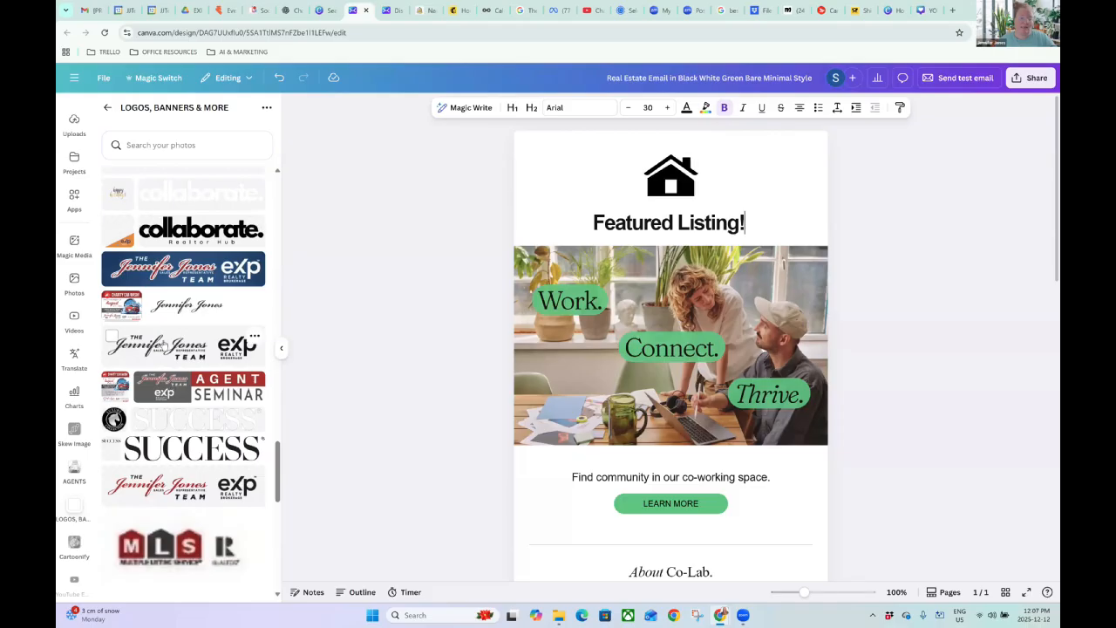
left_click_drag(610, 224, 670, 228)
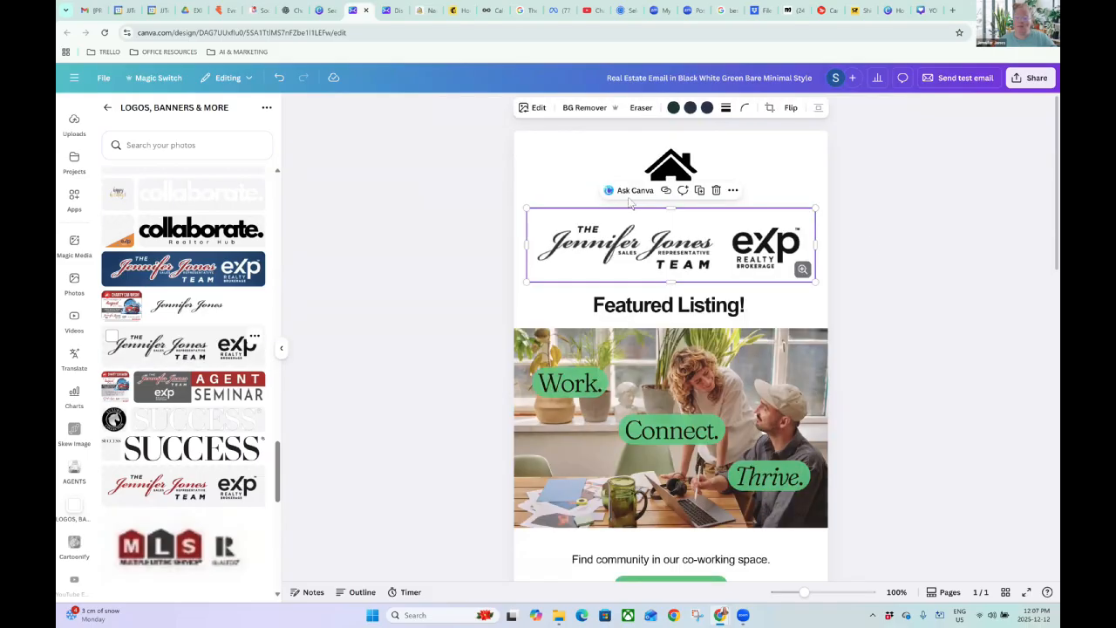
left_click_drag(527, 208, 616, 219)
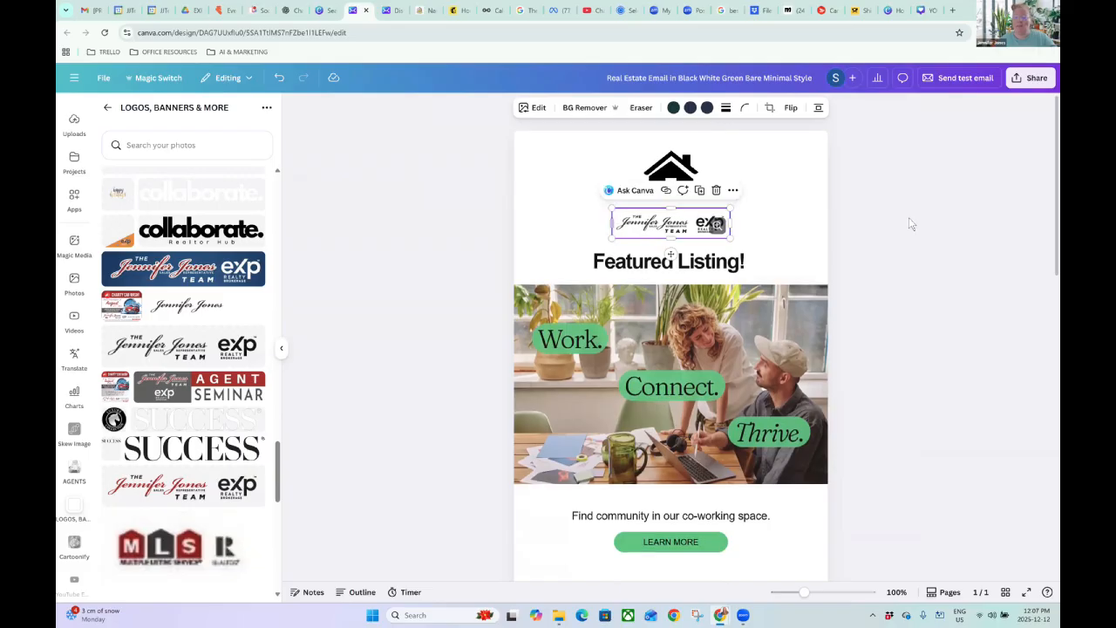
Move the logo to its own row below the house and delete the empty text row.
left_click(894, 226)
scroll(827, 237, "down", 2)
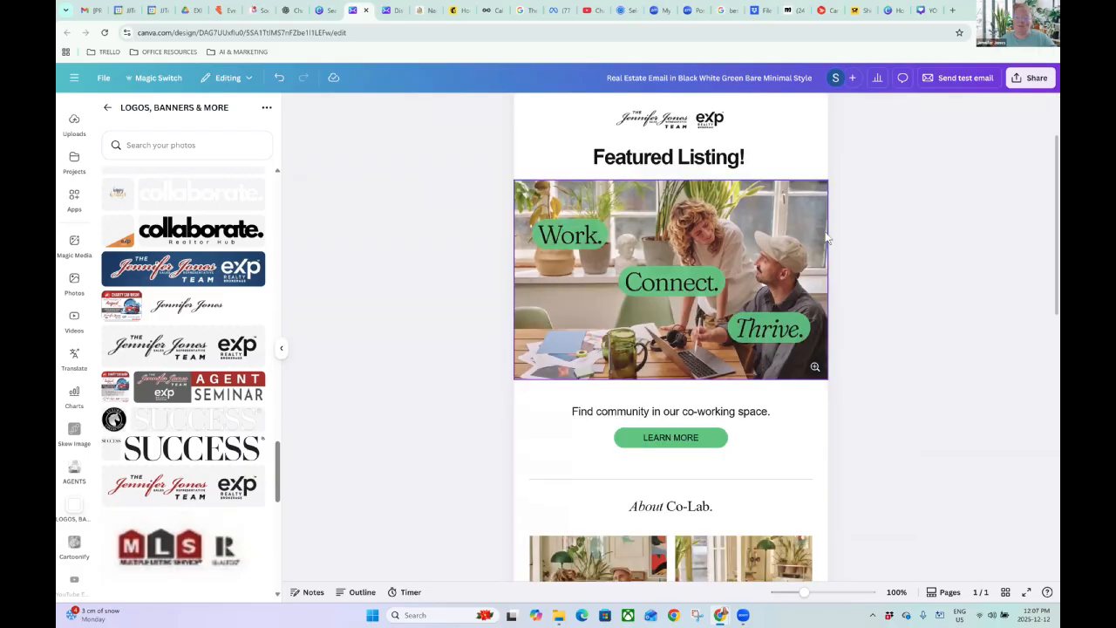
scroll(731, 198, "up", 1)
left_click(743, 126)
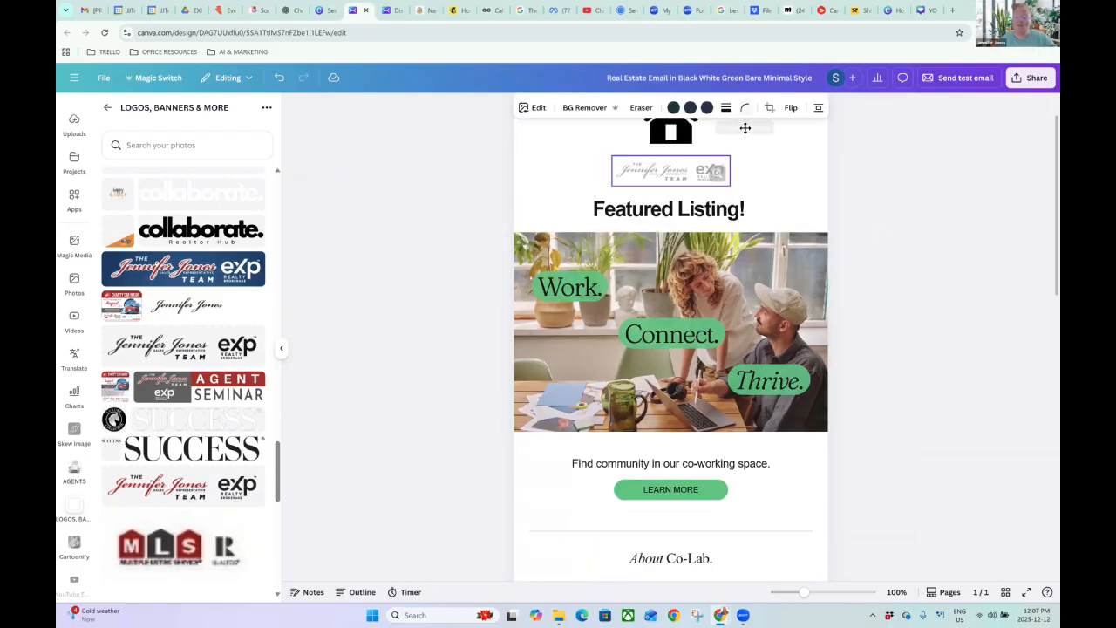
left_click_drag(745, 133, 746, 135)
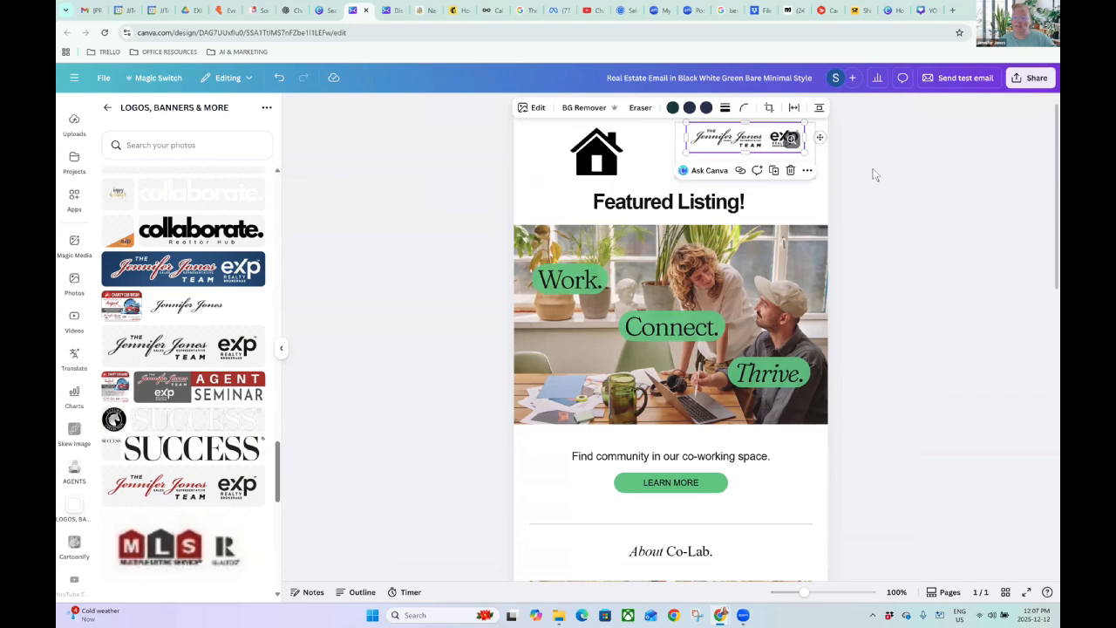
left_click(764, 159)
left_click(753, 150)
left_click_drag(753, 151, 752, 154)
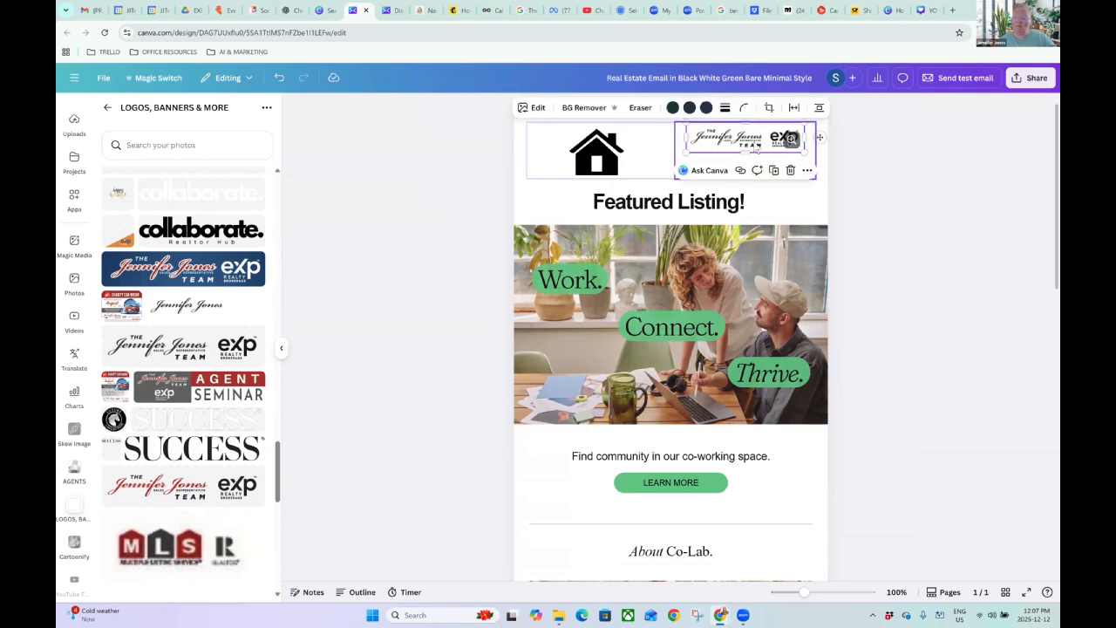
left_click(842, 192)
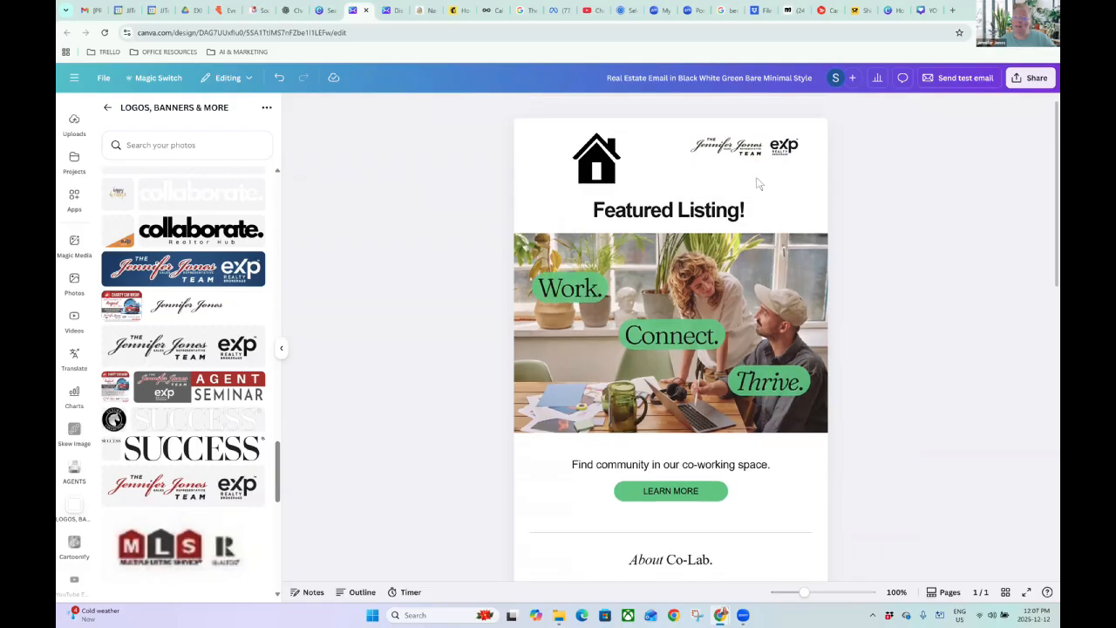
left_click_drag(727, 169, 708, 209)
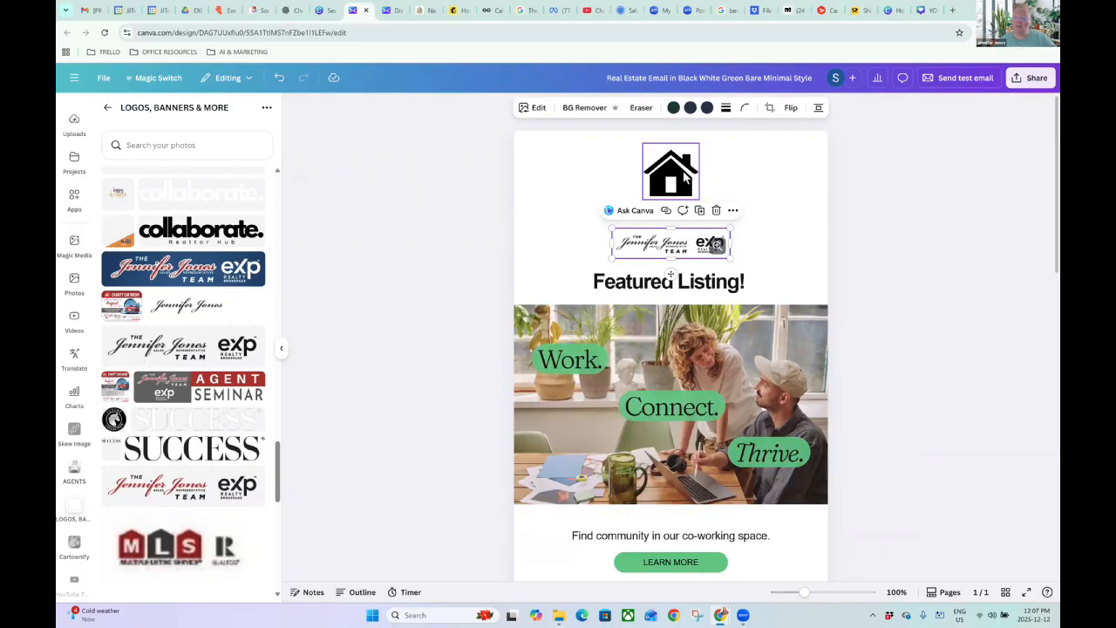
left_click(700, 227)
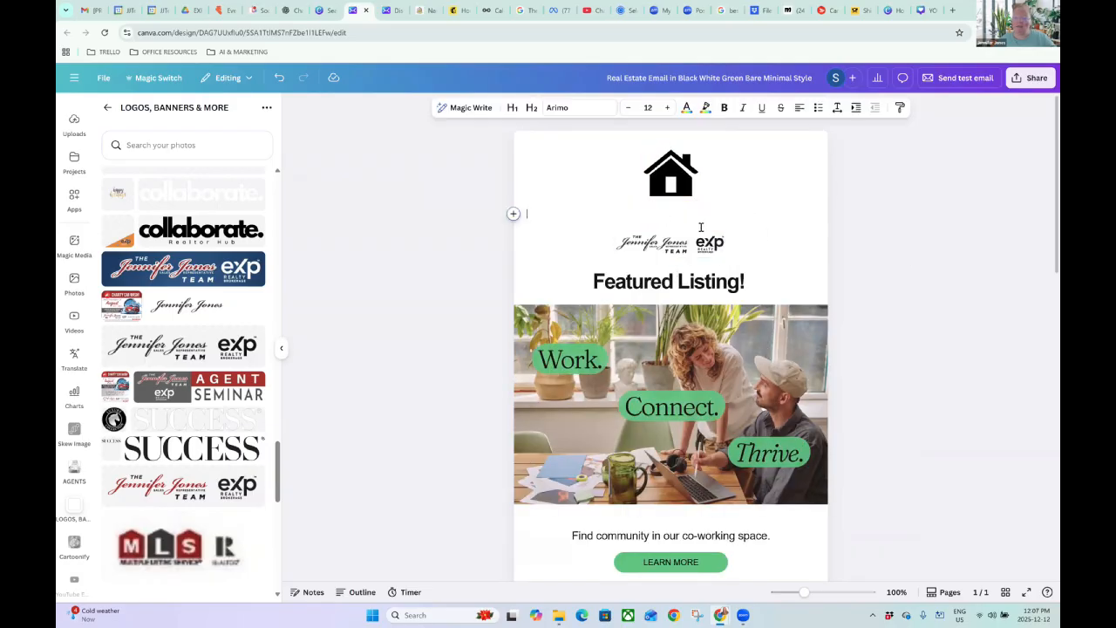
key("BackSpace")
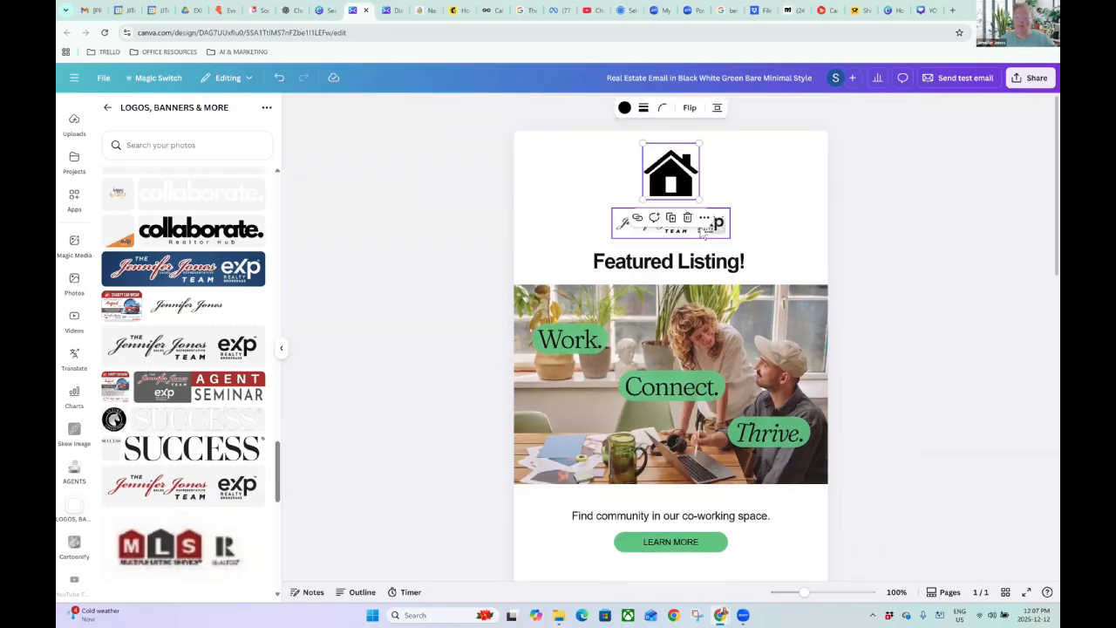
left_click(899, 261)
scroll(863, 244, "down", 2)
left_click(823, 225)
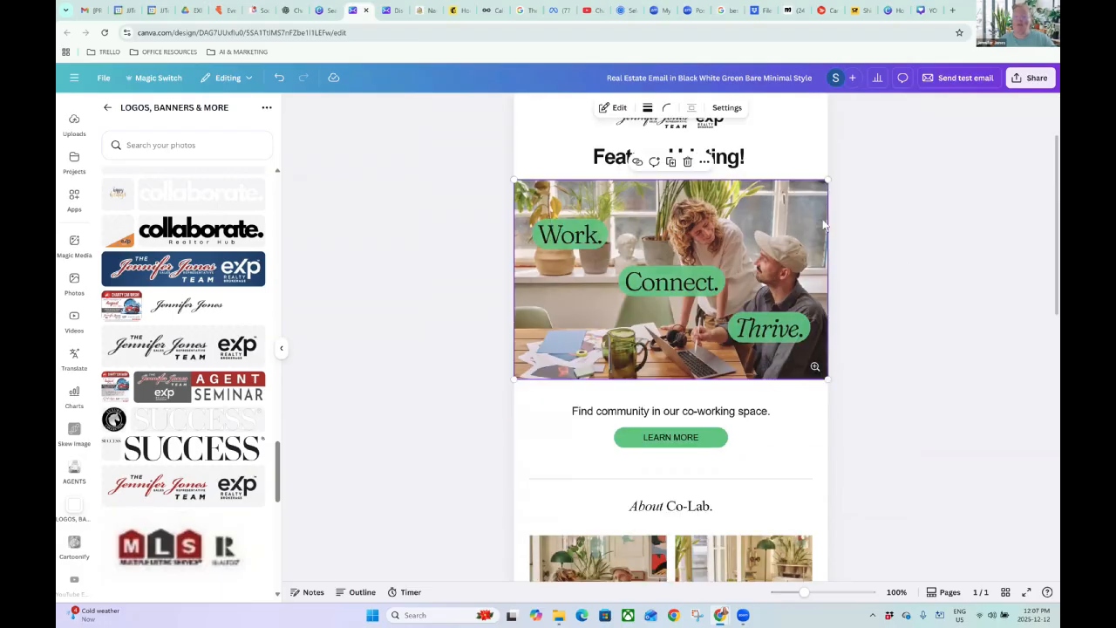
scroll(830, 353, "up", 2)
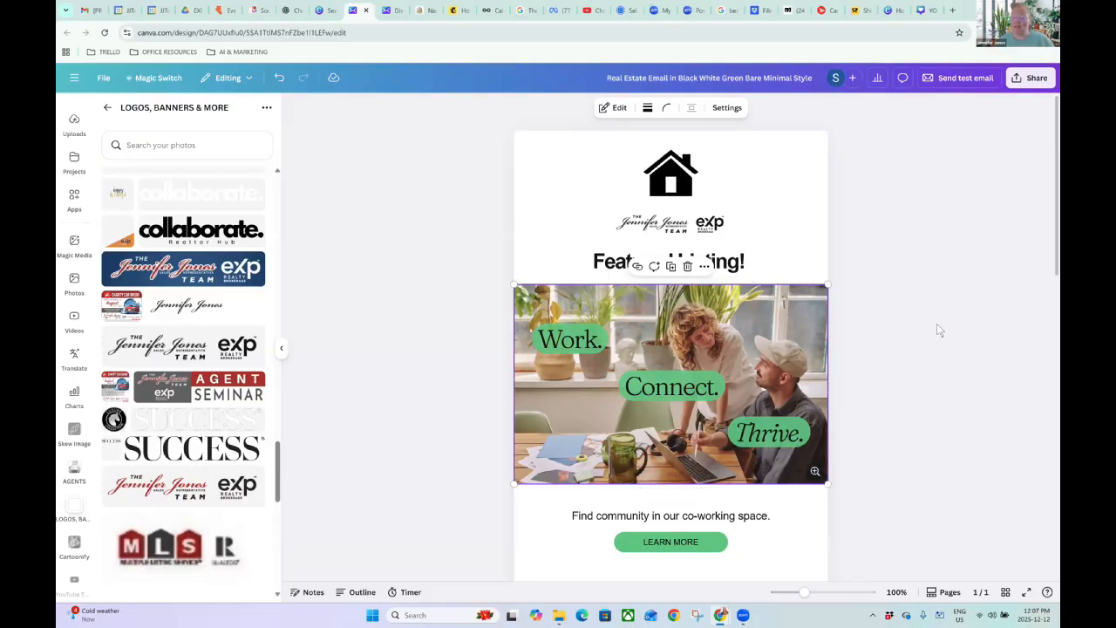
left_click(857, 235)
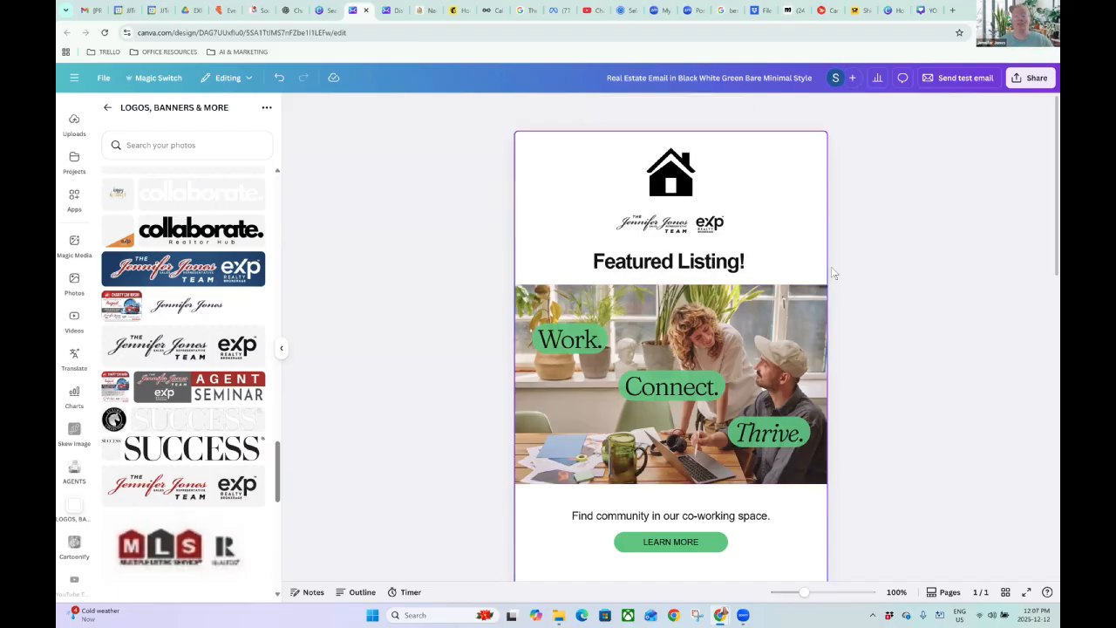
scroll(698, 235, "down", 1)
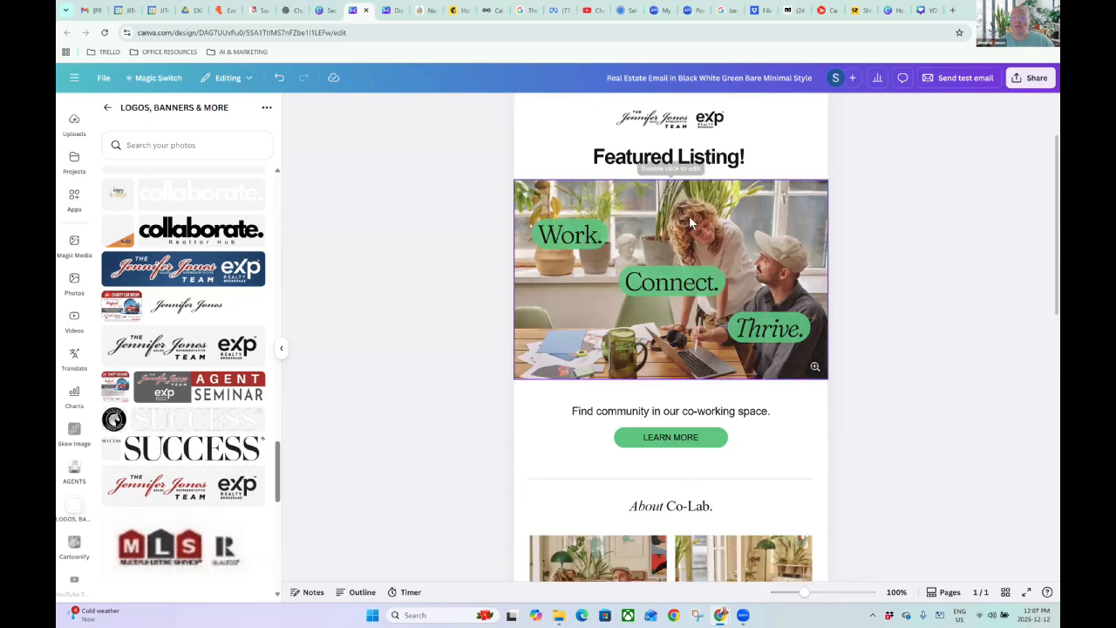
left_click(704, 225)
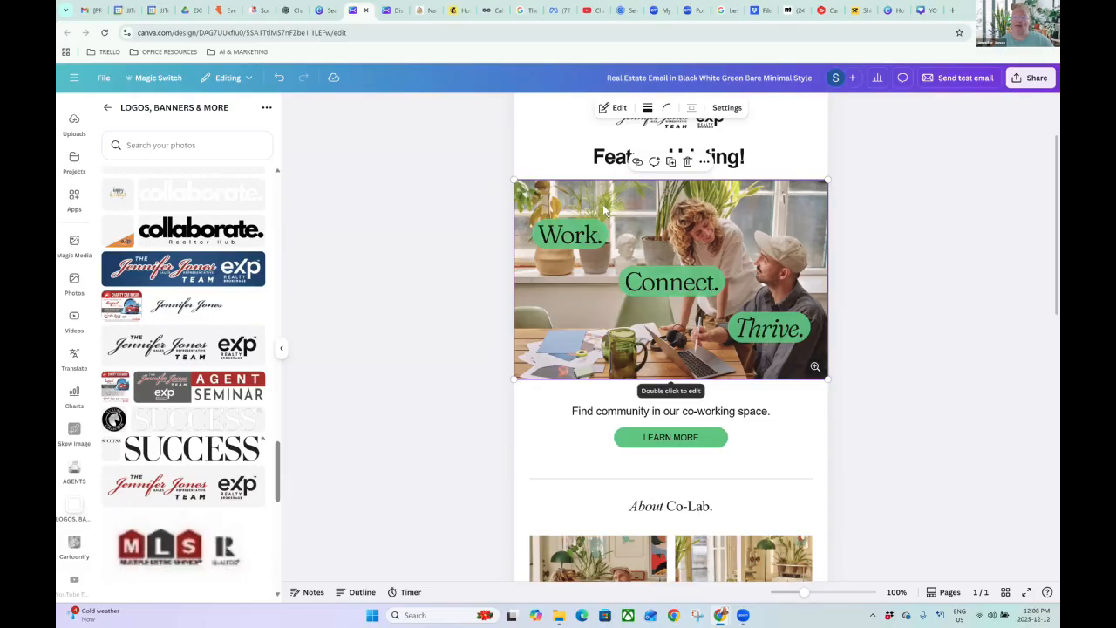
Open the photo's editor and set Work. to Canva Sans, bold, size 115.
double_click(730, 209)
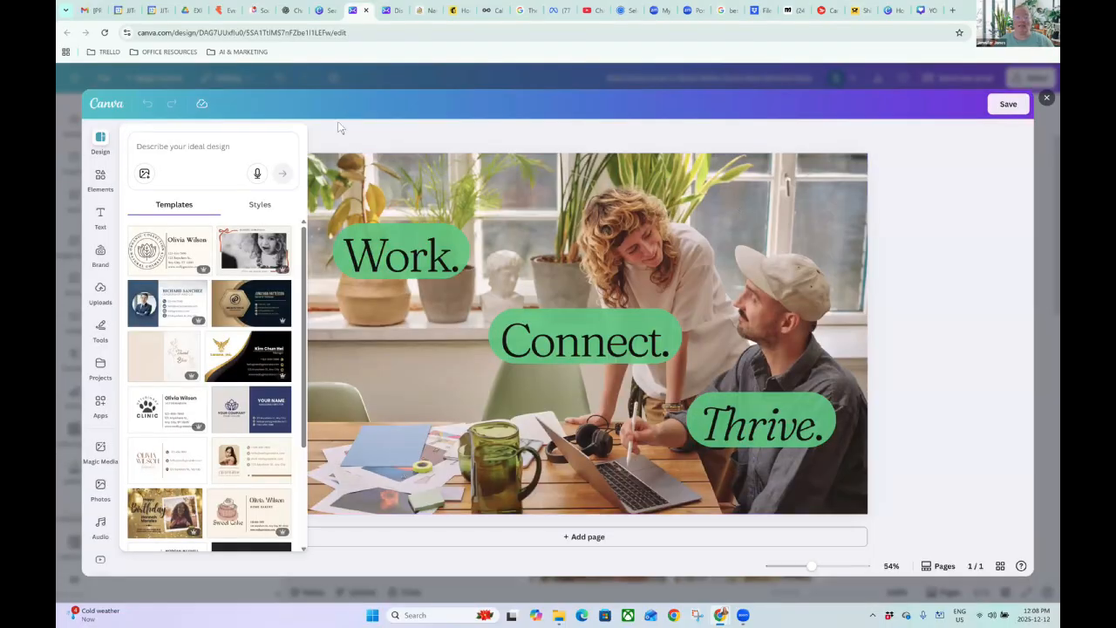
left_click(351, 204)
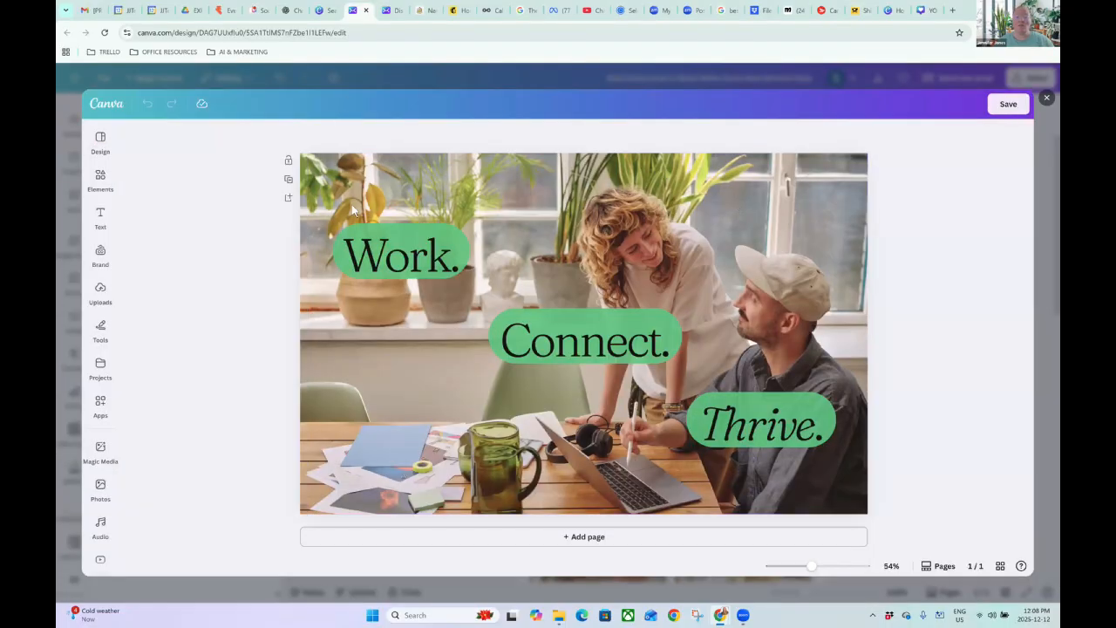
left_click(381, 264)
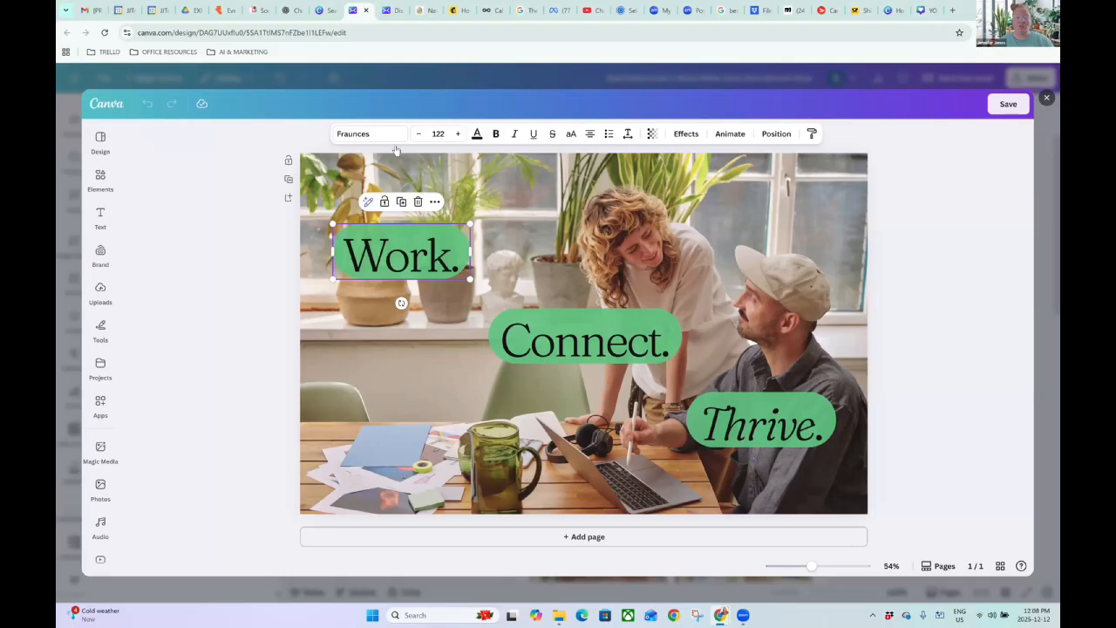
left_click(371, 134)
left_click(169, 350)
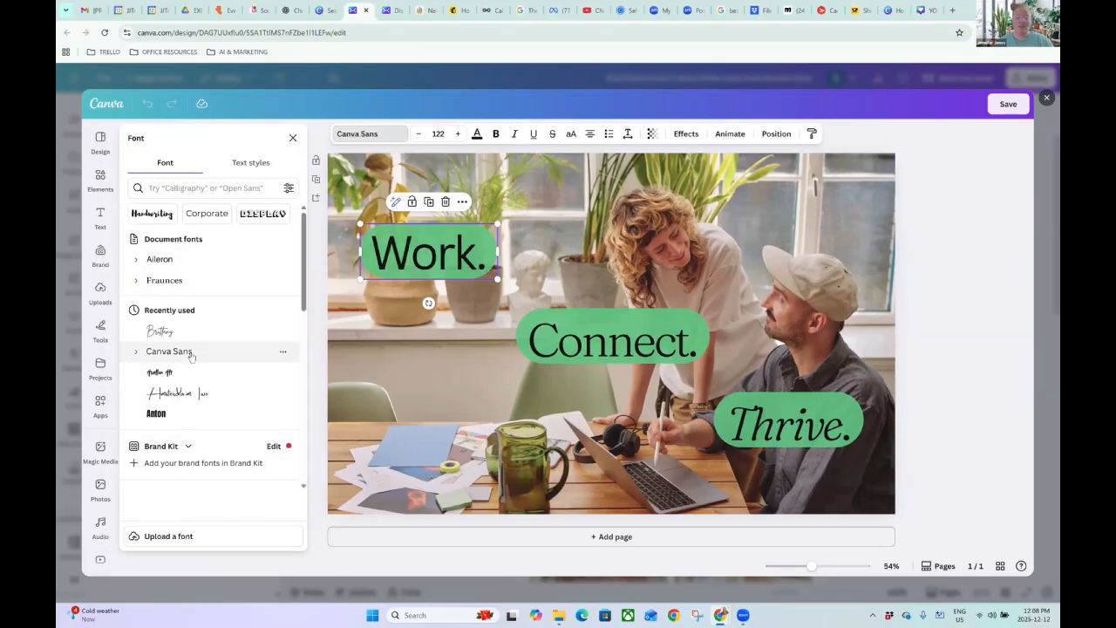
left_click(495, 134)
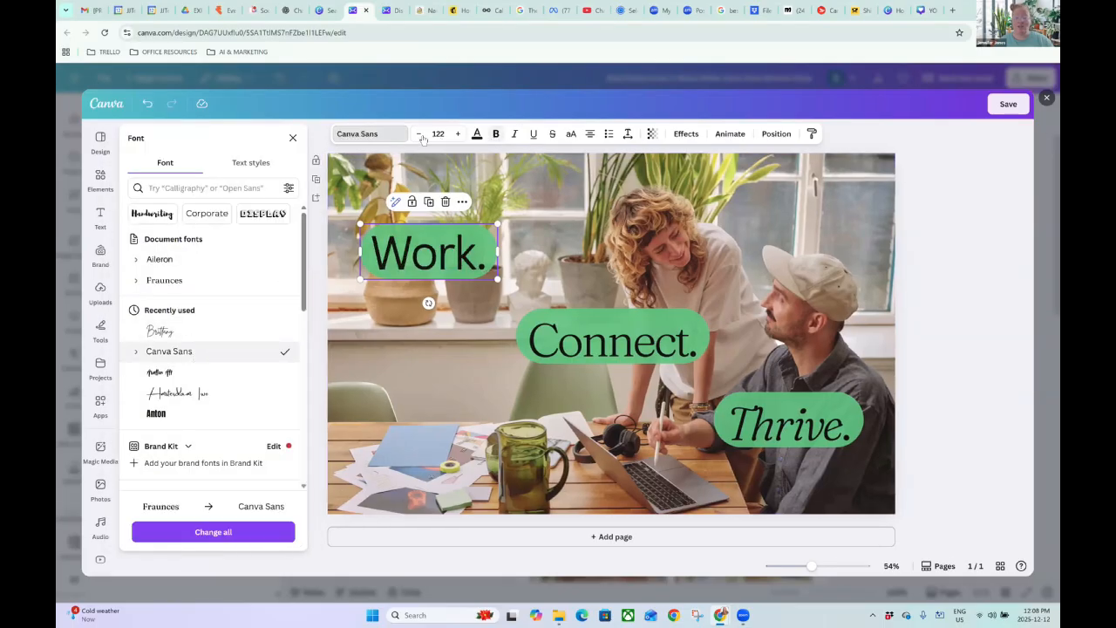
left_click(420, 134)
left_click(420, 133)
left_click(419, 133)
left_click(419, 133)
left_click(419, 134)
left_click(419, 133)
left_click(420, 134)
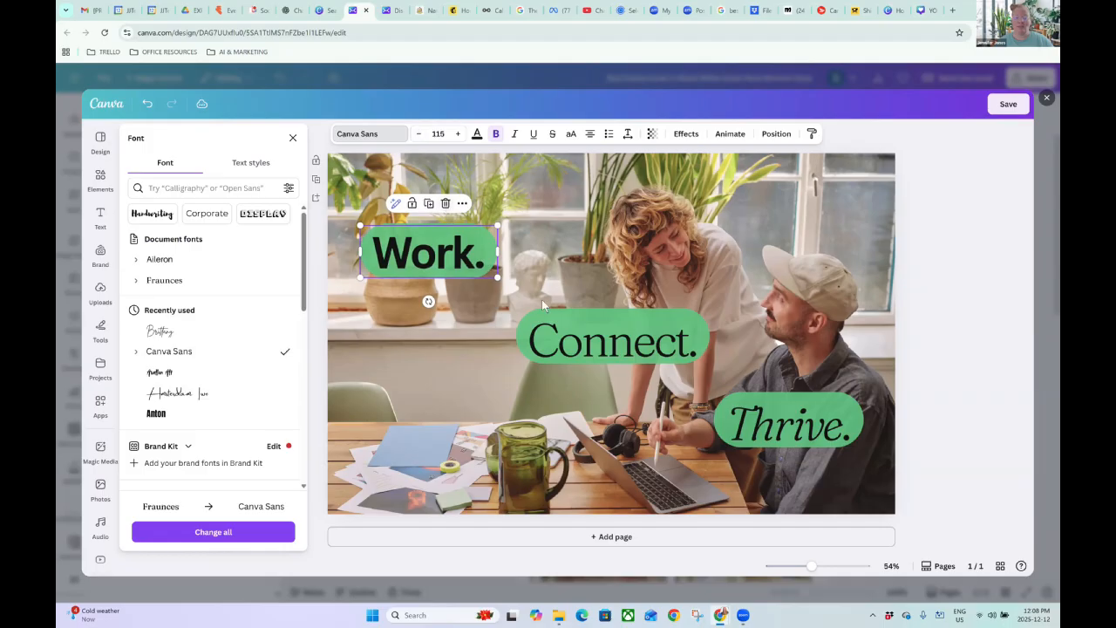
Delete the Connect. and Thrive. text and the three green pills.
left_click(599, 350)
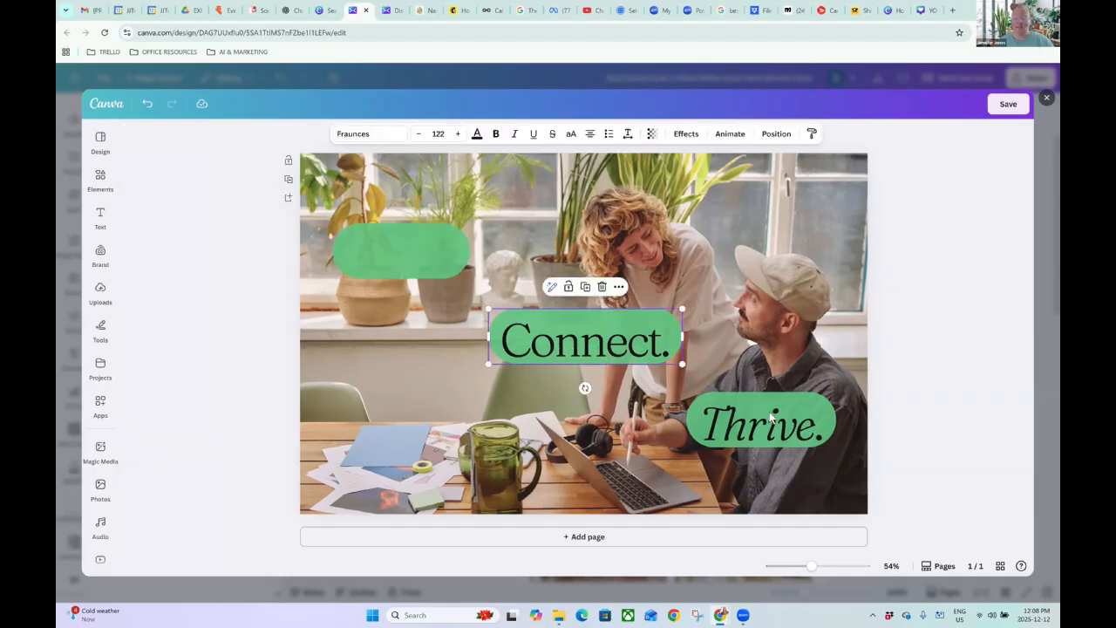
key("Delete")
left_click(736, 422)
key("Delete")
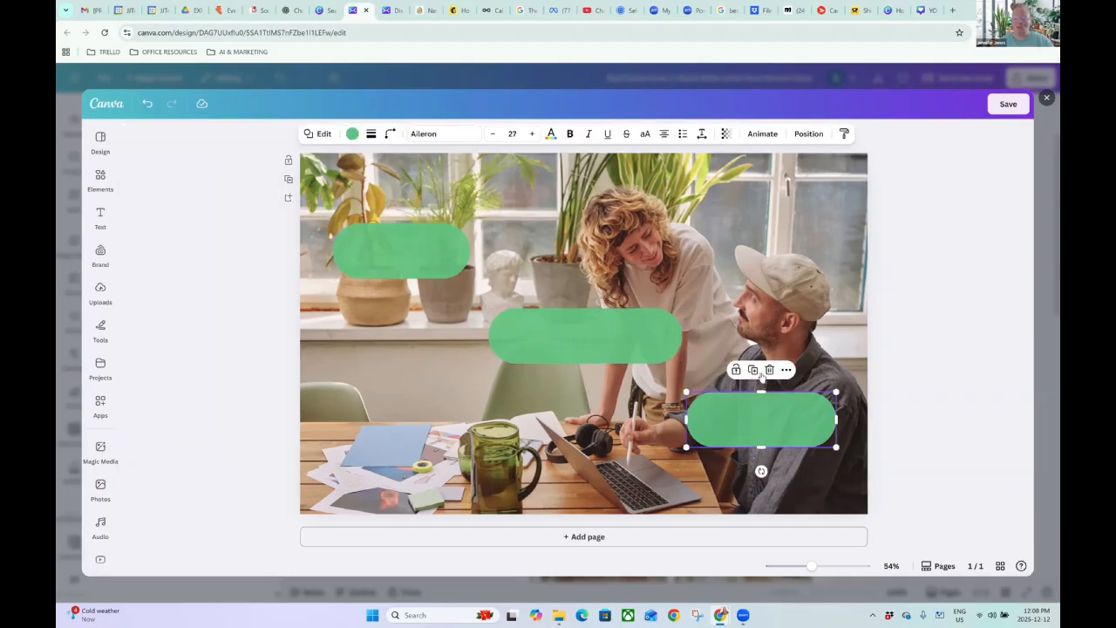
key("Delete")
left_click(573, 336)
key("Delete")
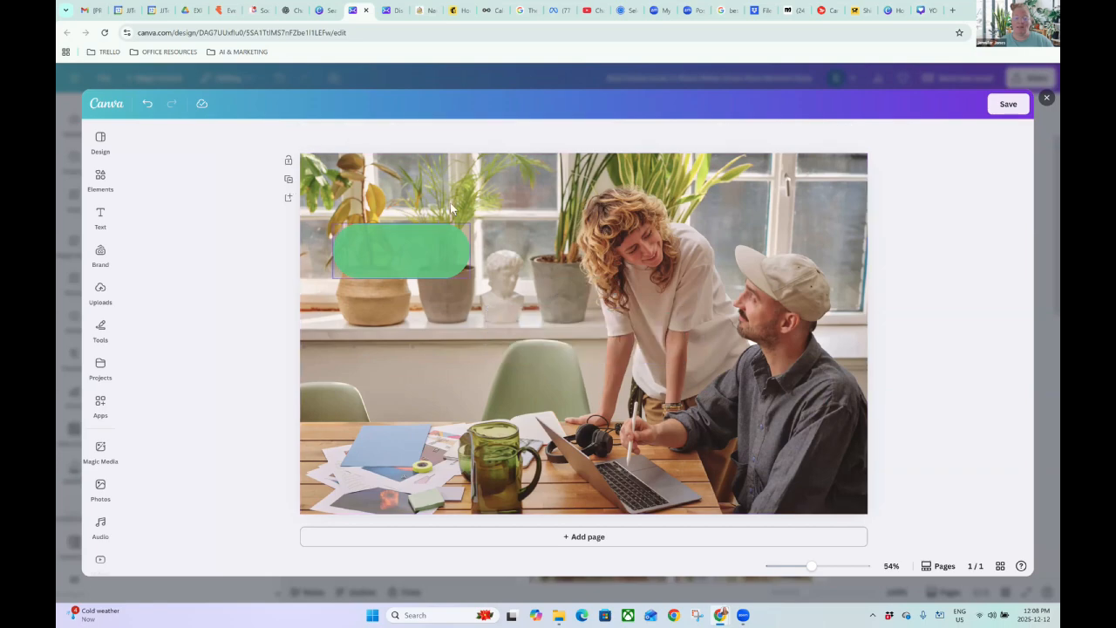
left_click(420, 251)
key("Delete")
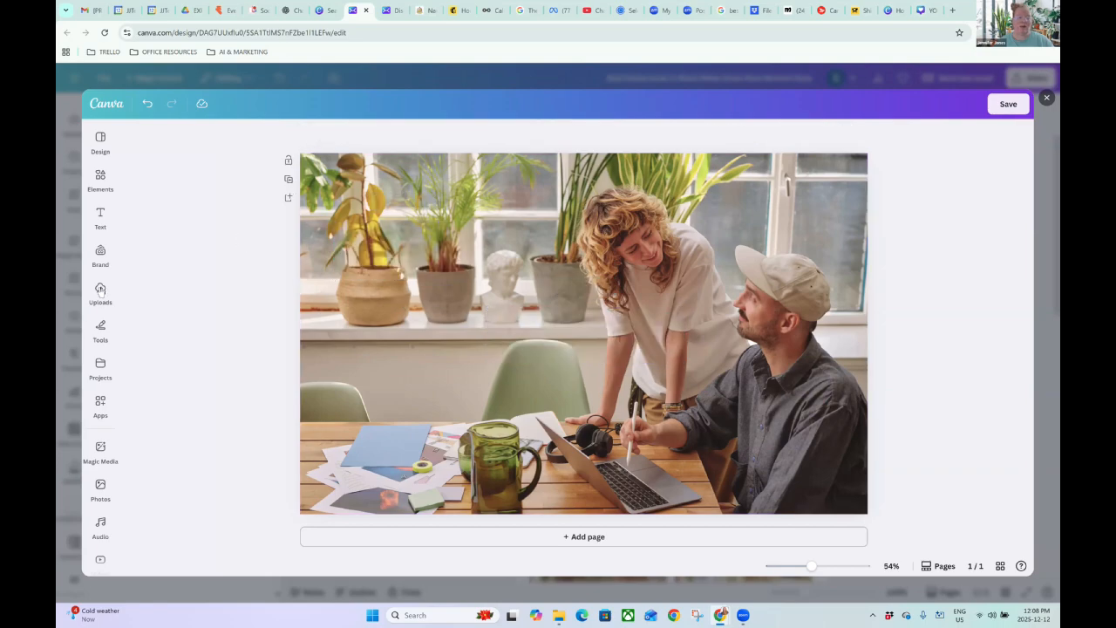
Swap the office picture for the modern two-storey house at dusk from Recently used photos.
left_click(101, 291)
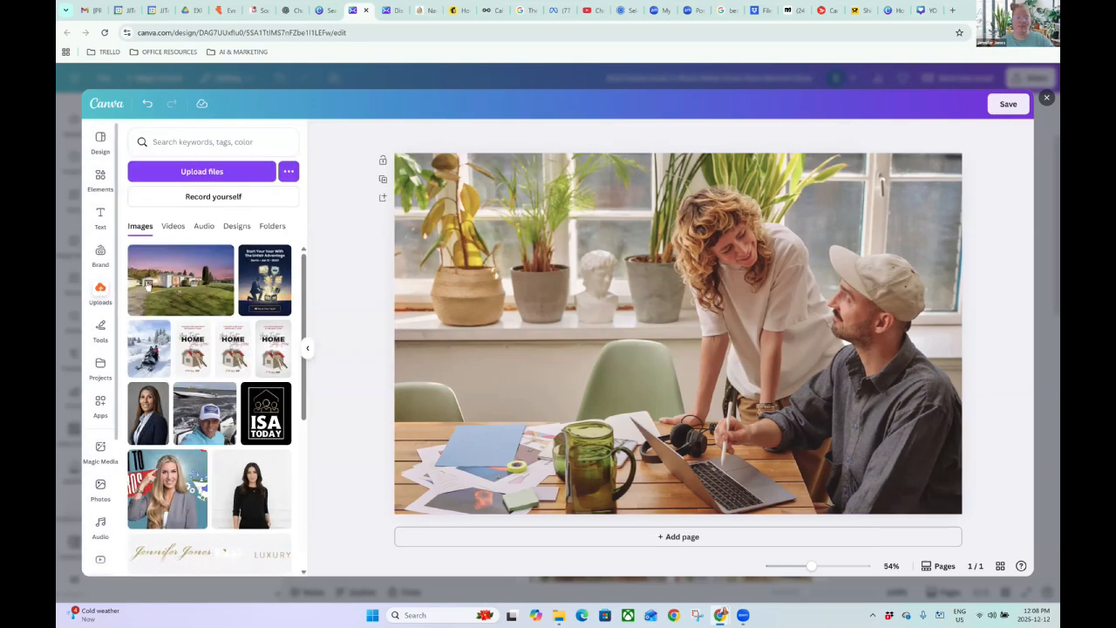
mouse_move(145, 289)
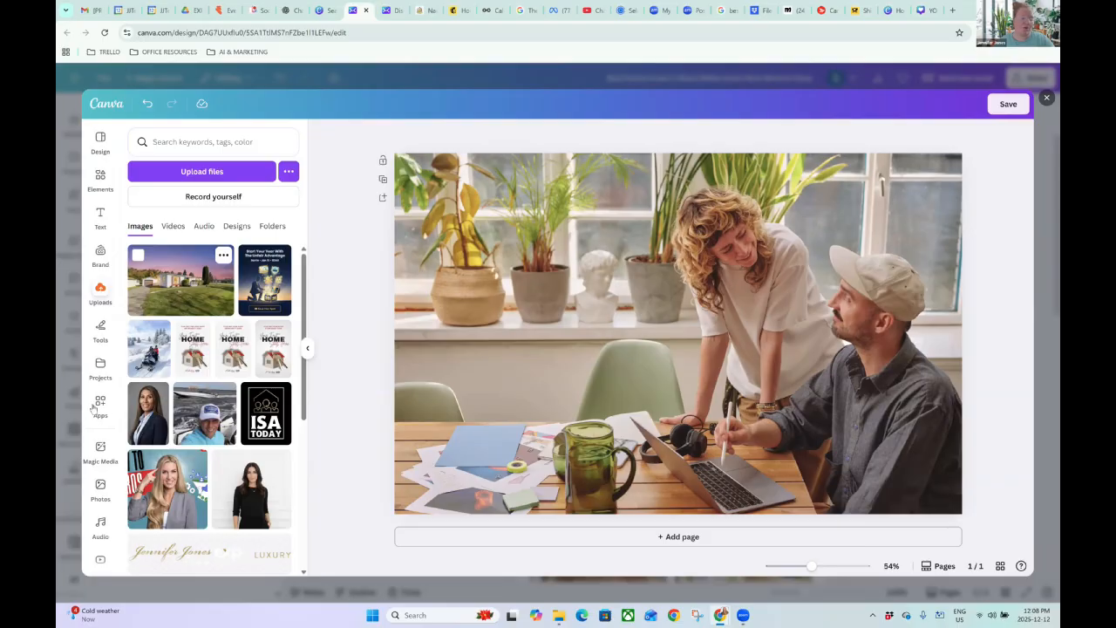
scroll(99, 447, "down", 2)
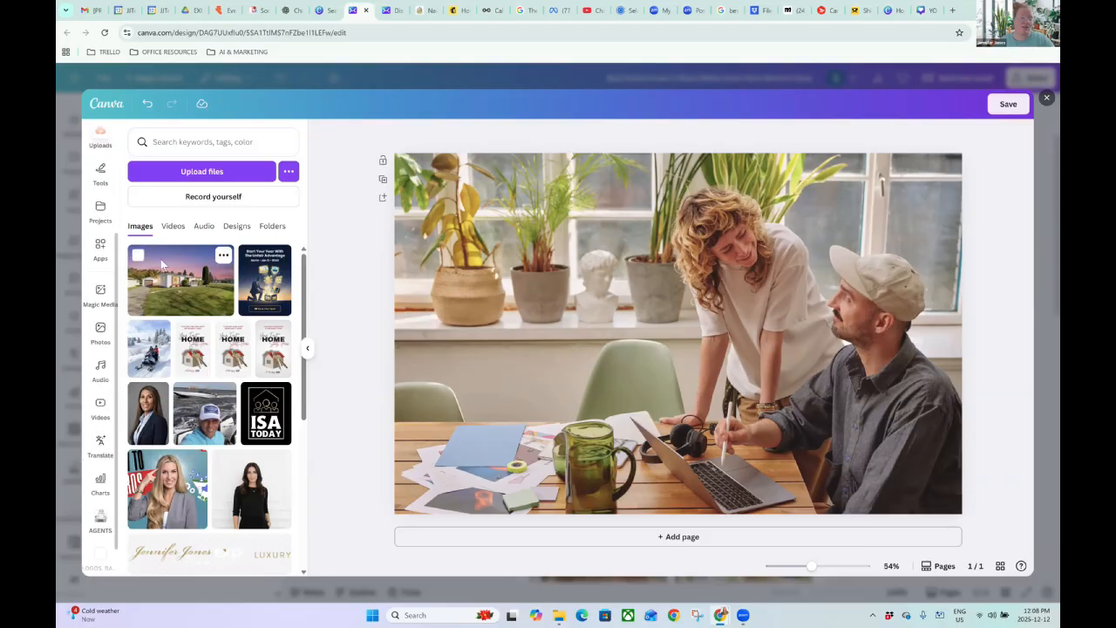
left_click(102, 333)
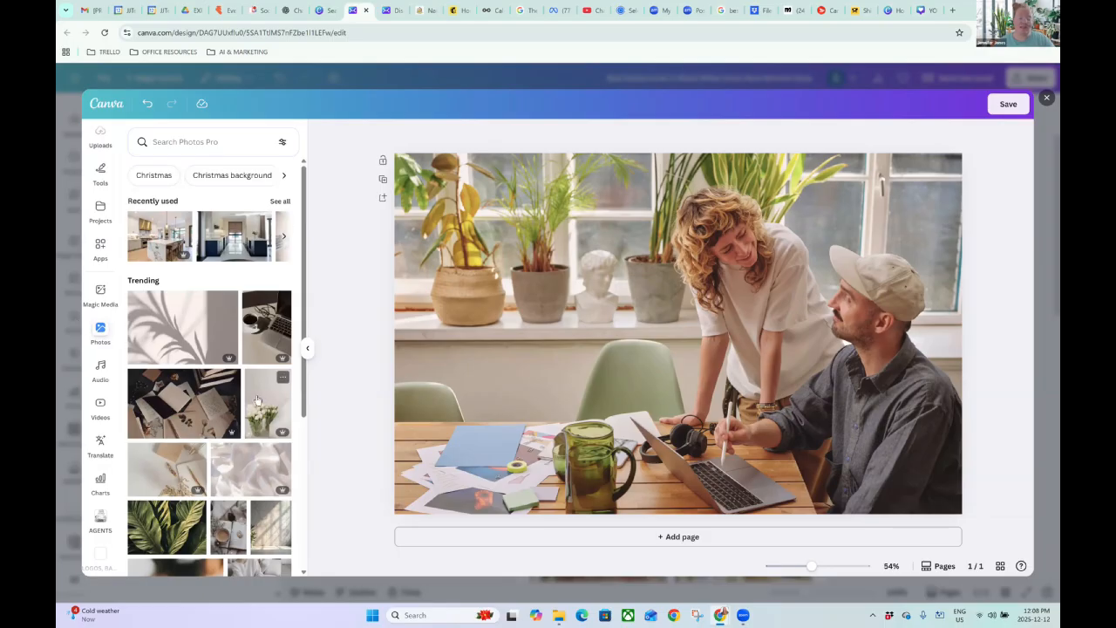
scroll(257, 401, "down", 2)
scroll(254, 400, "up", 2)
left_click(277, 202)
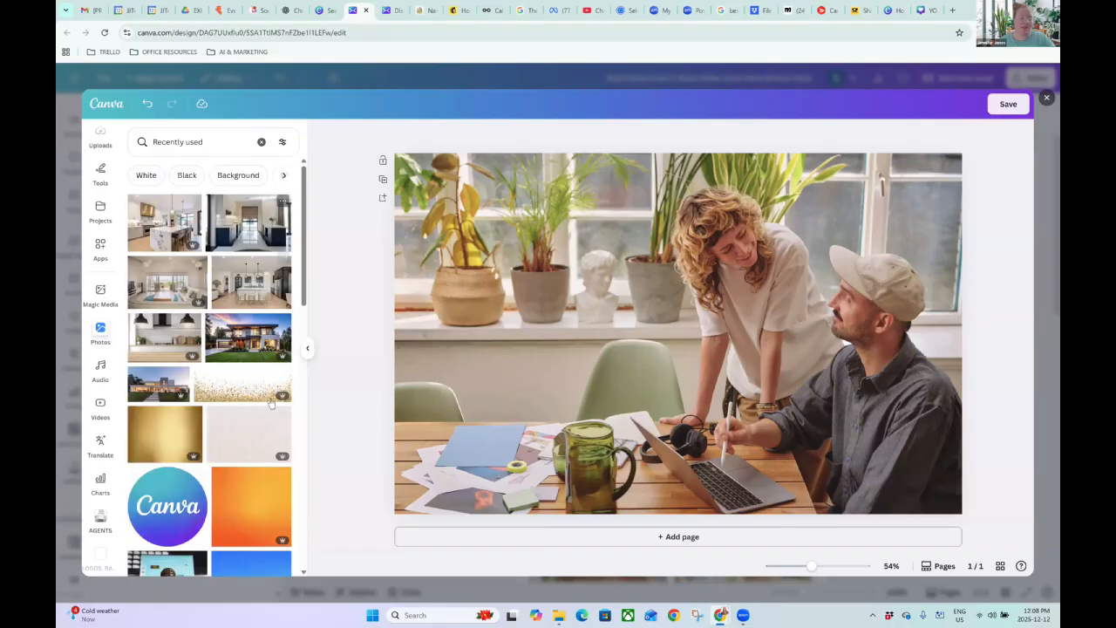
left_click_drag(428, 193, 428, 255)
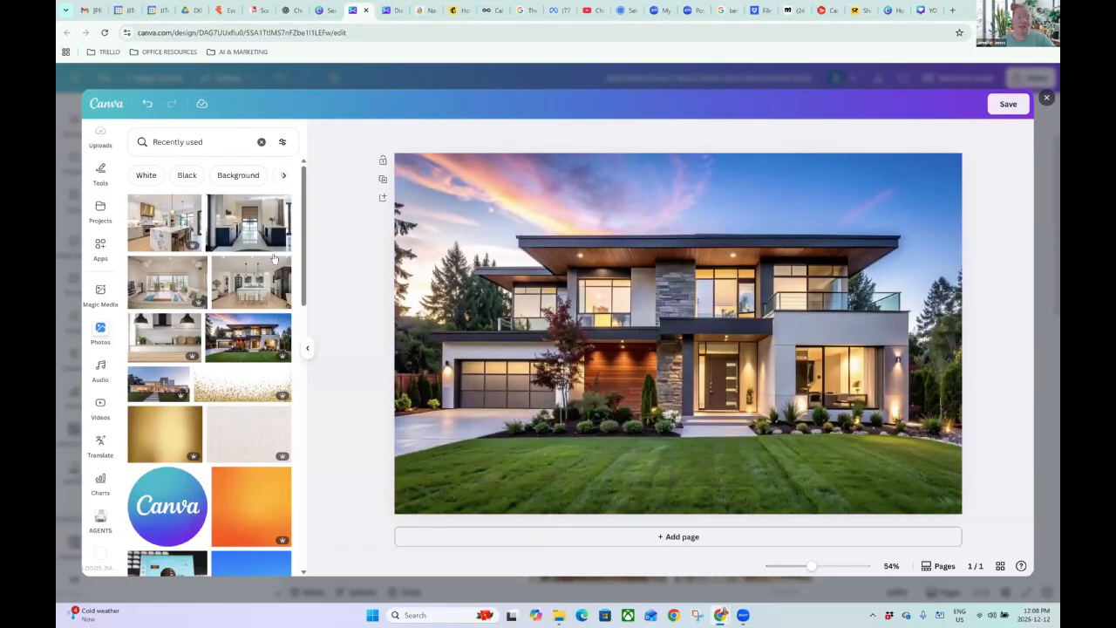
Add a subheading text box reading '123 Main St, Mainland' onto the house photo.
left_click(306, 348)
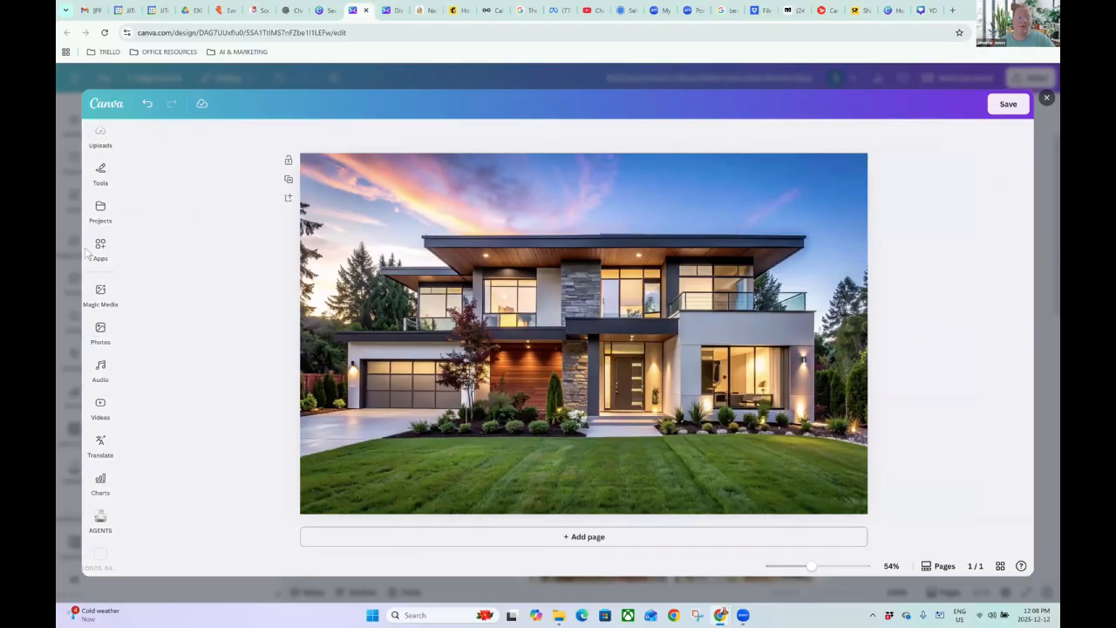
scroll(100, 225, "up", 3)
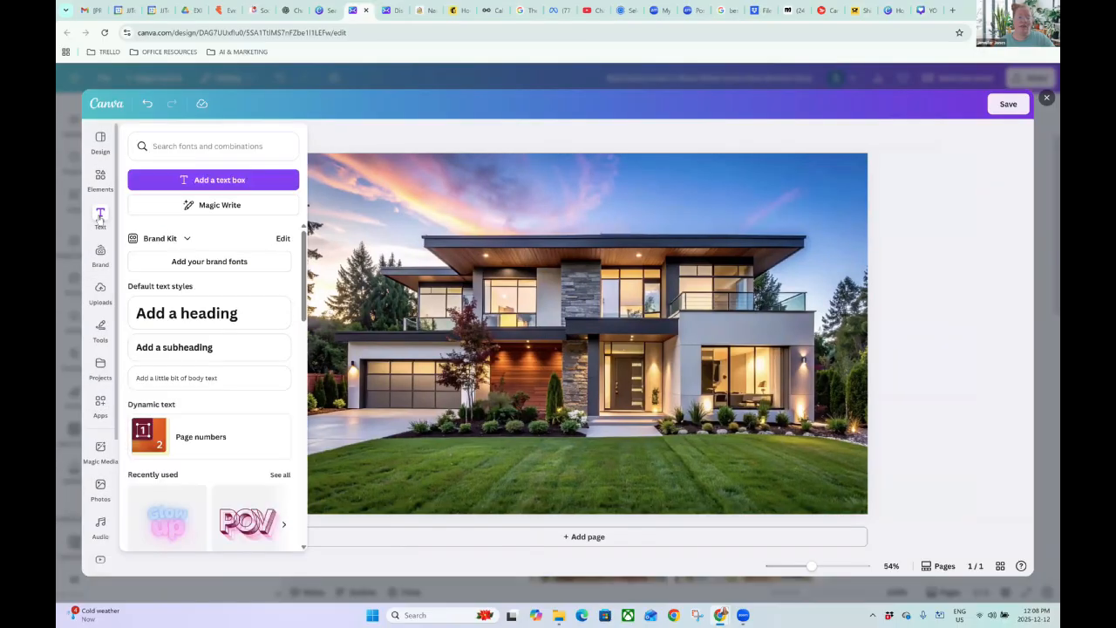
left_click(100, 223)
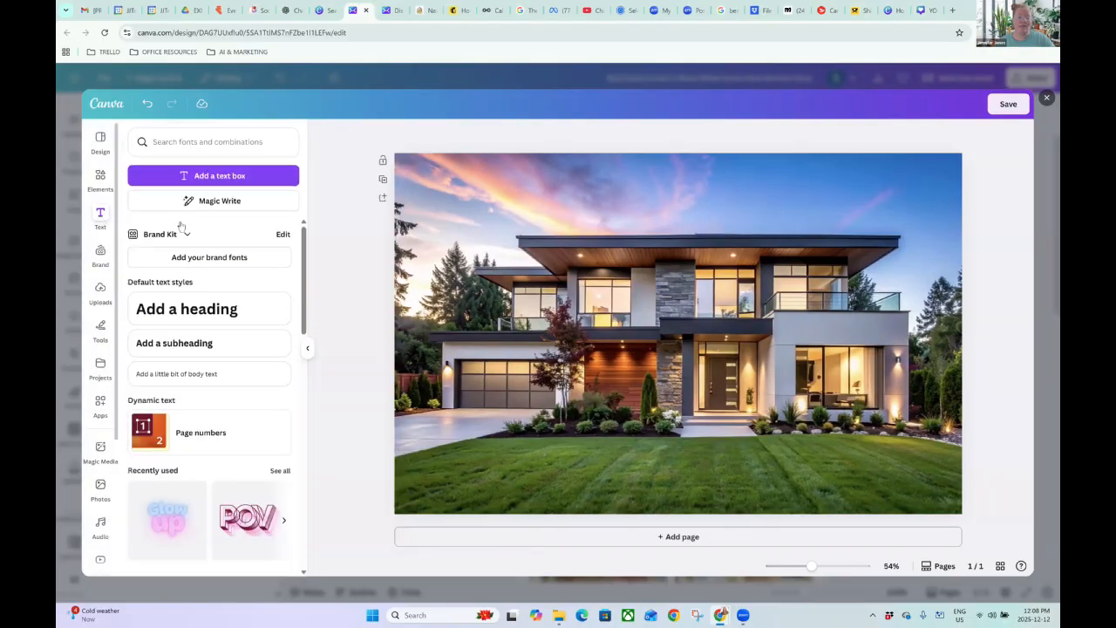
left_click(217, 350)
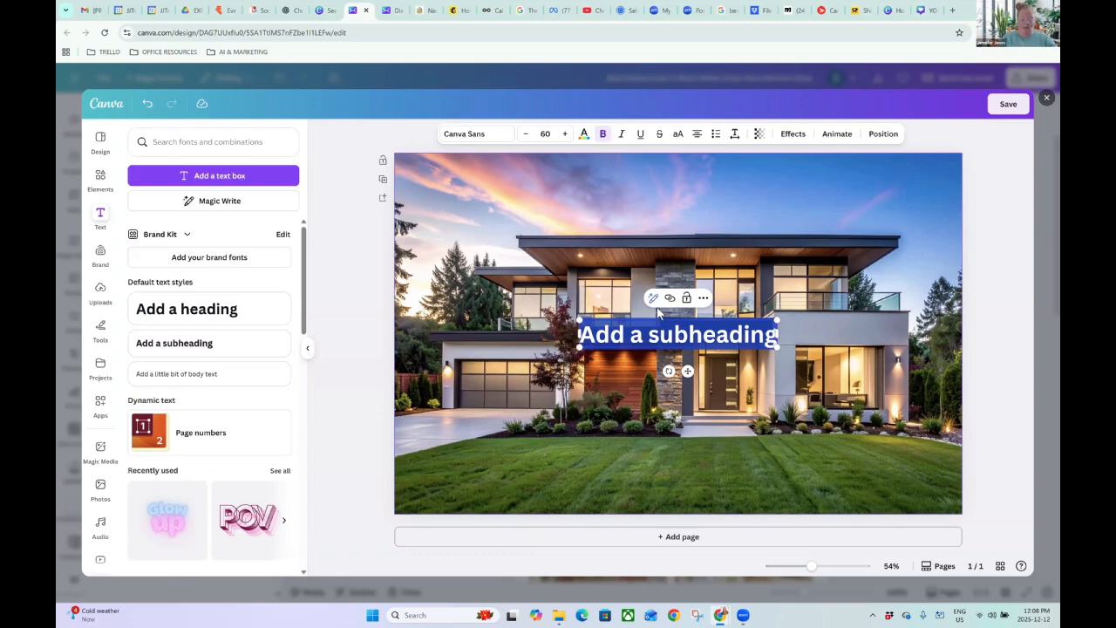
type("123 Main S")
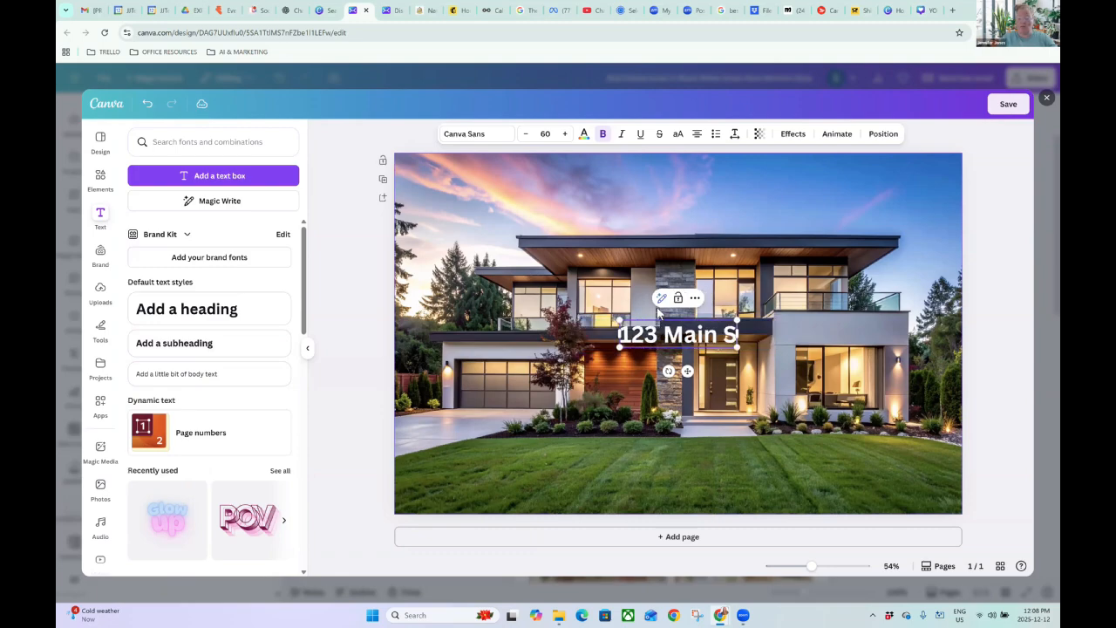
type("t, Mainland")
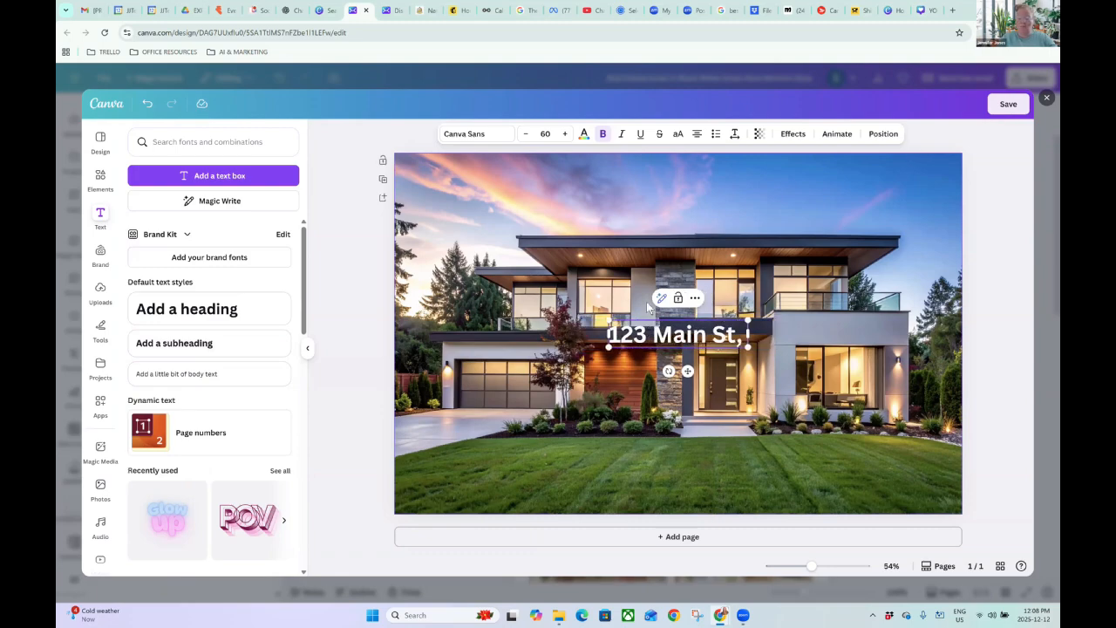
left_click(342, 219)
Set the address in Brittany, resize it to about 89.8, and centre it over the lawn.
left_click(594, 331)
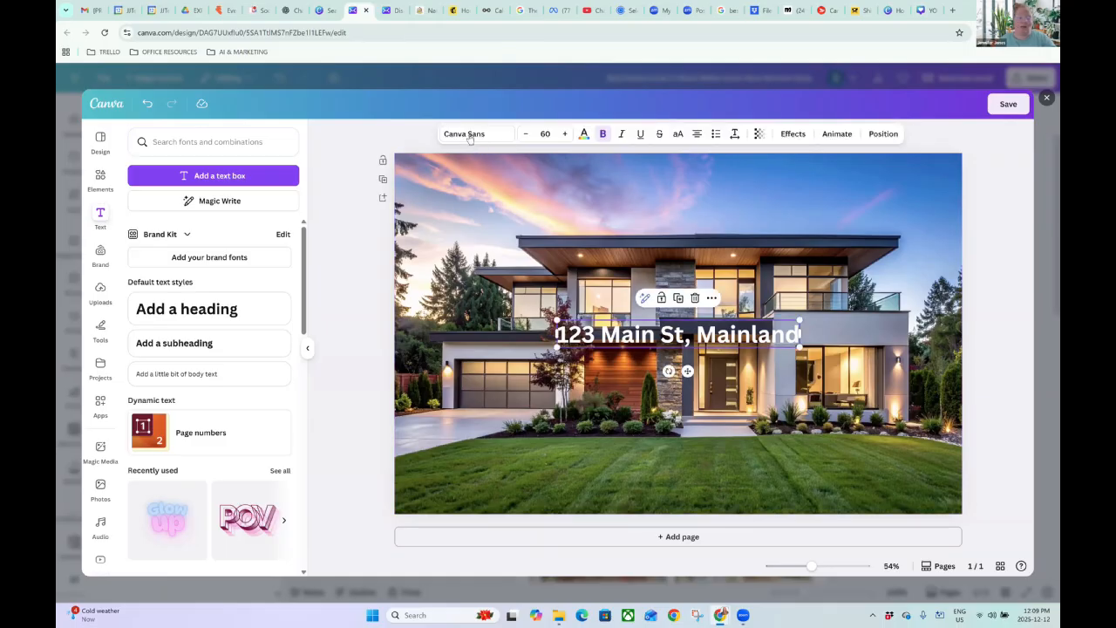
left_click(469, 133)
left_click(231, 308)
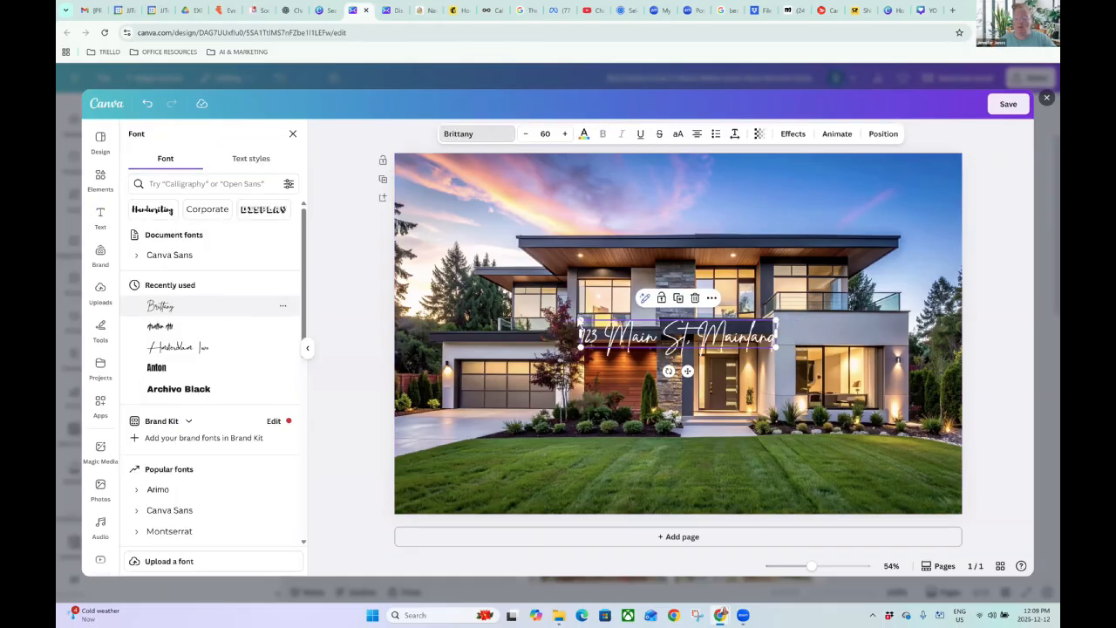
left_click_drag(775, 321, 935, 297)
left_click_drag(771, 359, 678, 503)
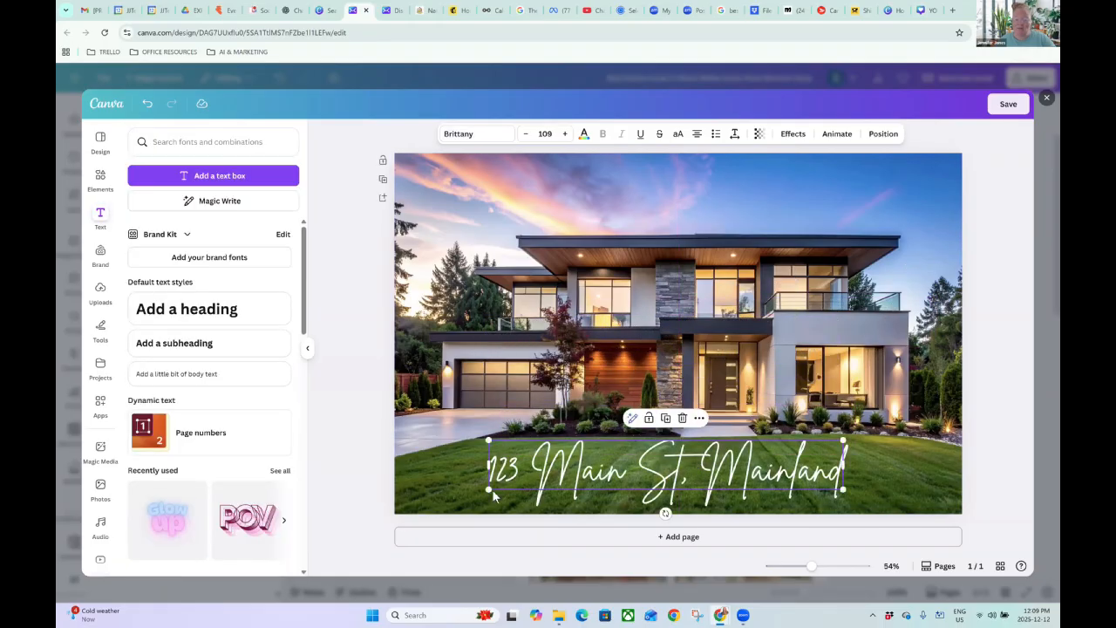
left_click_drag(489, 489, 549, 467)
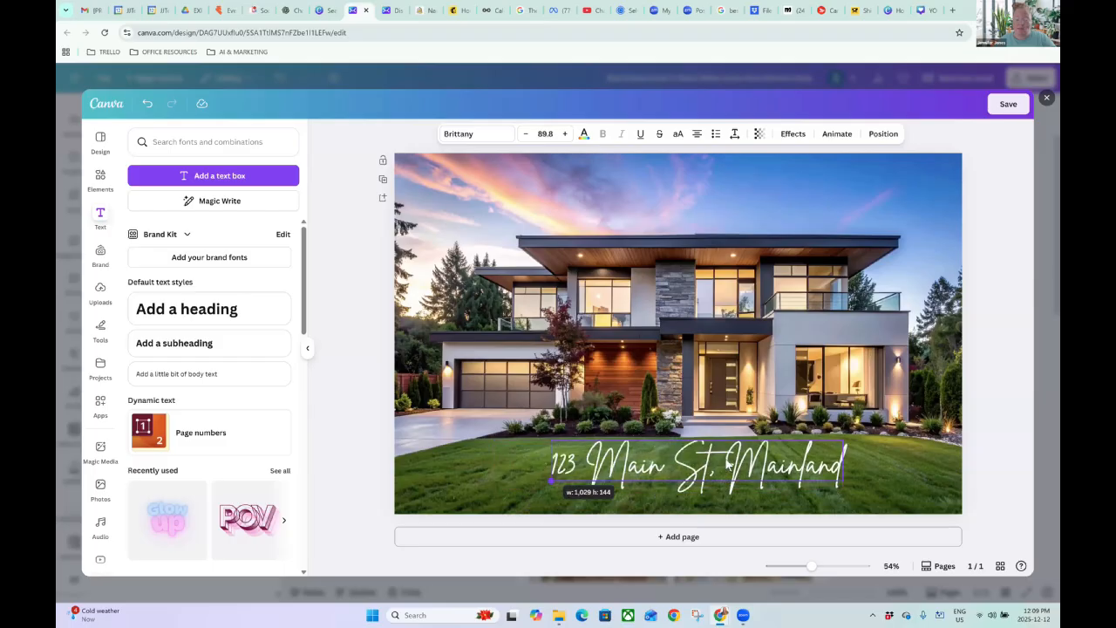
mouse_move(726, 460)
left_mouse_down()
mouse_move(684, 459)
mouse_move(724, 474)
left_mouse_up()
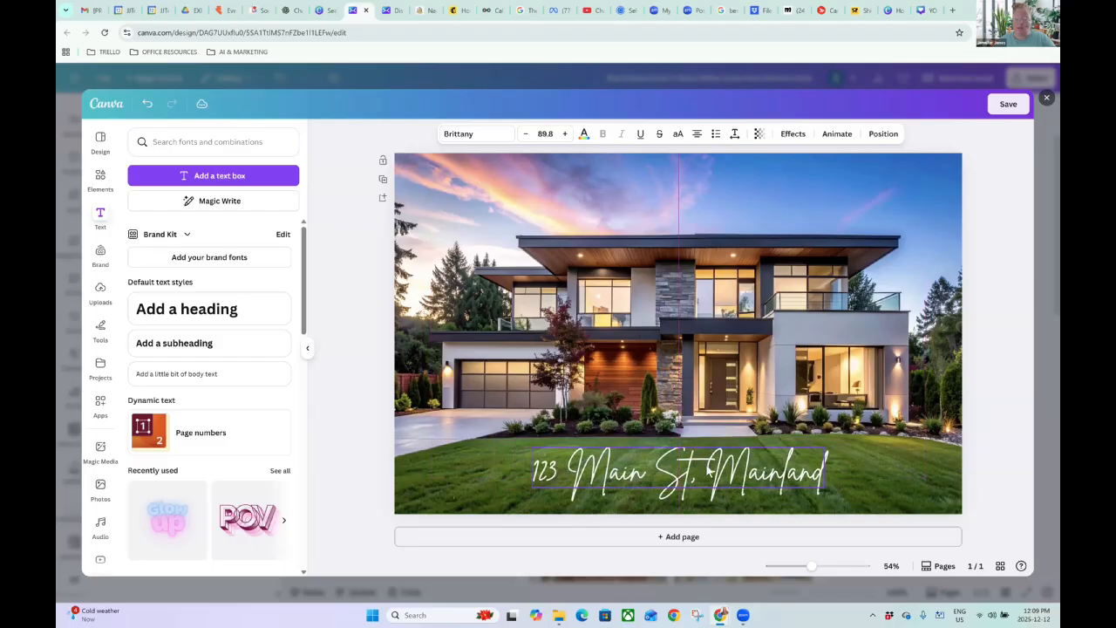
Give the address a Lift effect at intensity 100 and save the photo into the email.
left_click(793, 133)
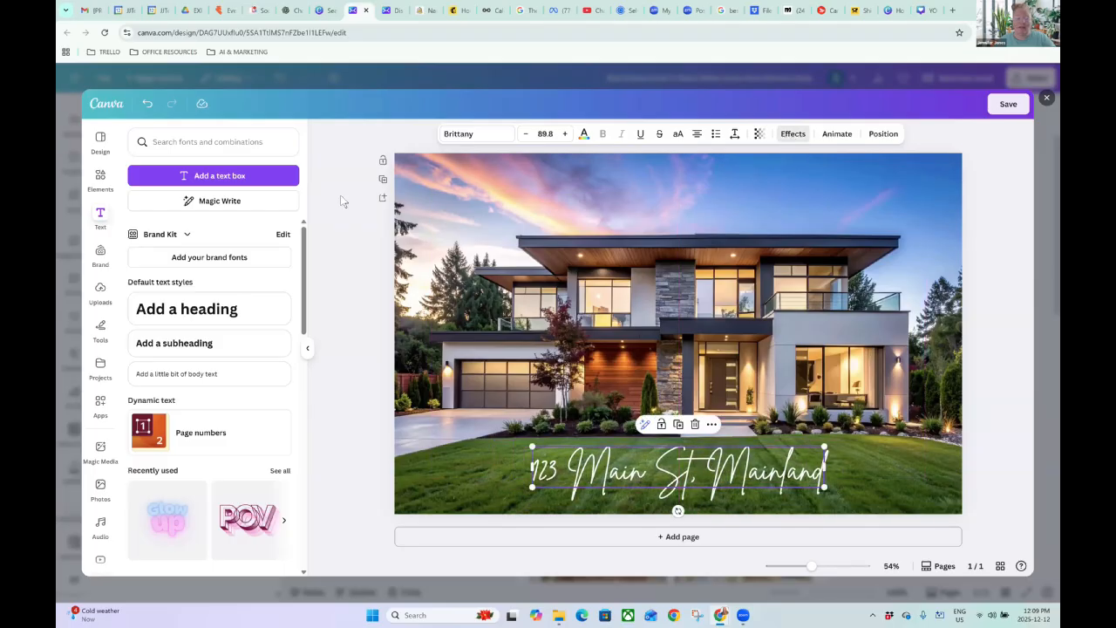
left_click(265, 193)
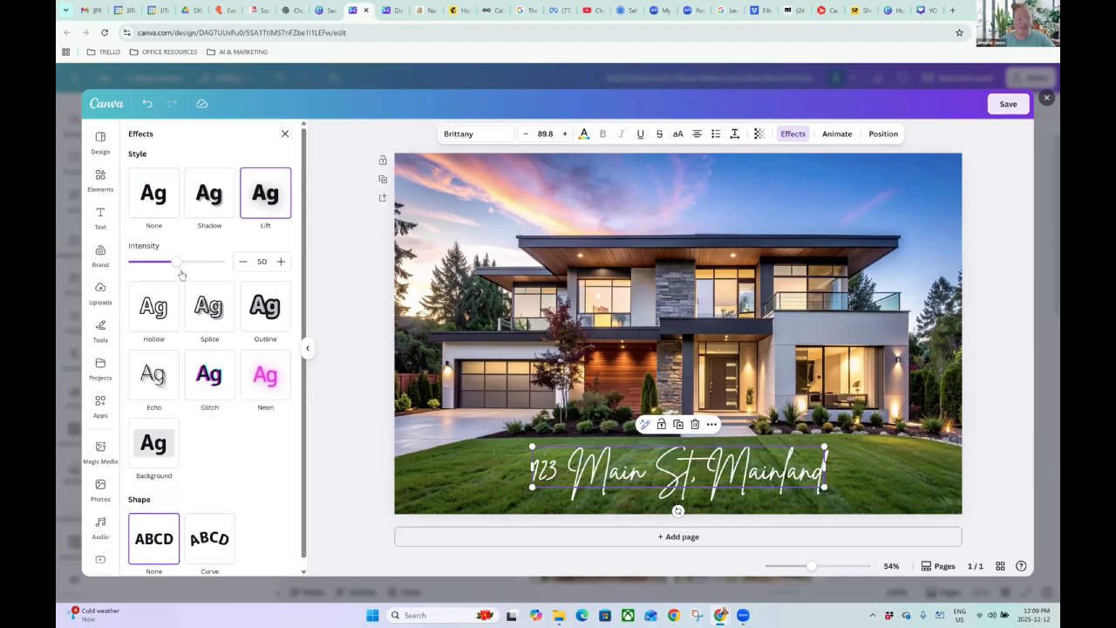
left_click_drag(177, 262, 219, 262)
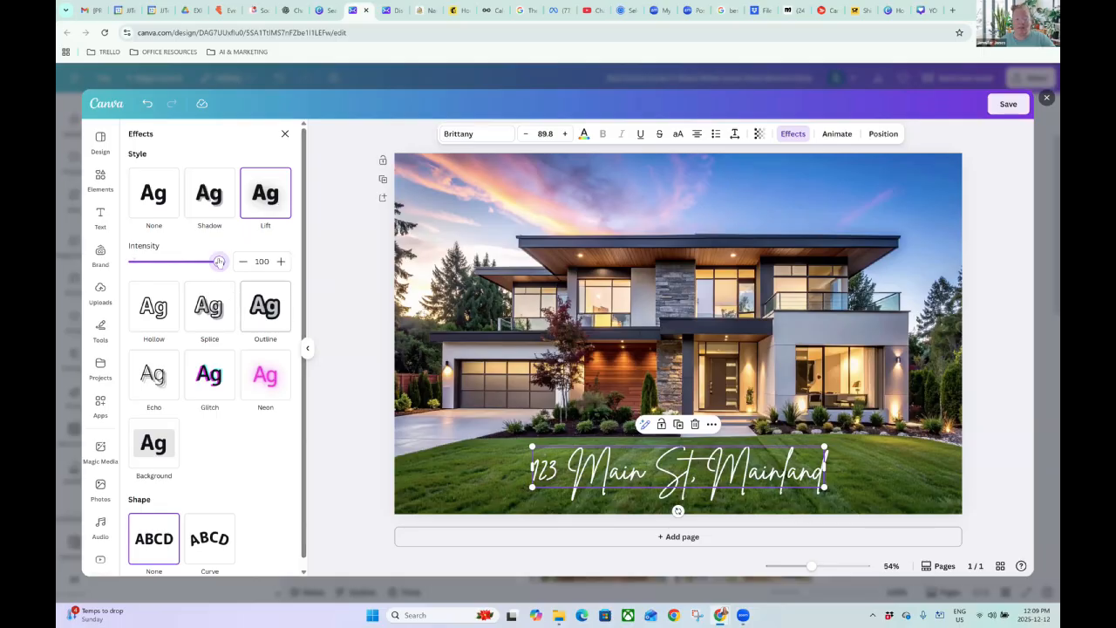
left_click_drag(219, 262, 93, 273)
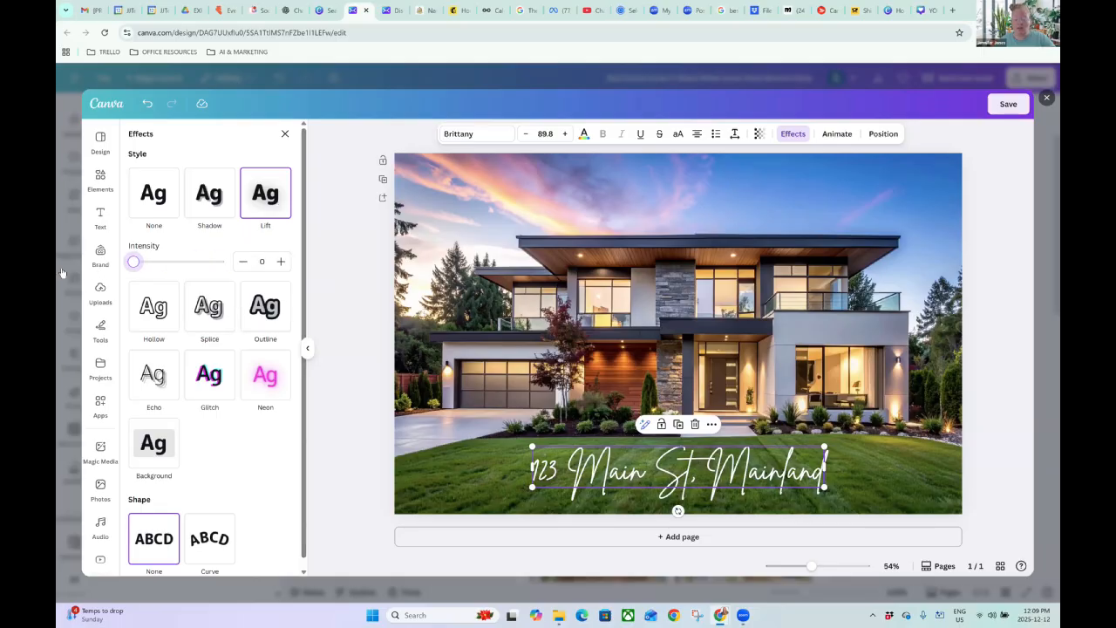
left_click_drag(358, 279, 364, 279)
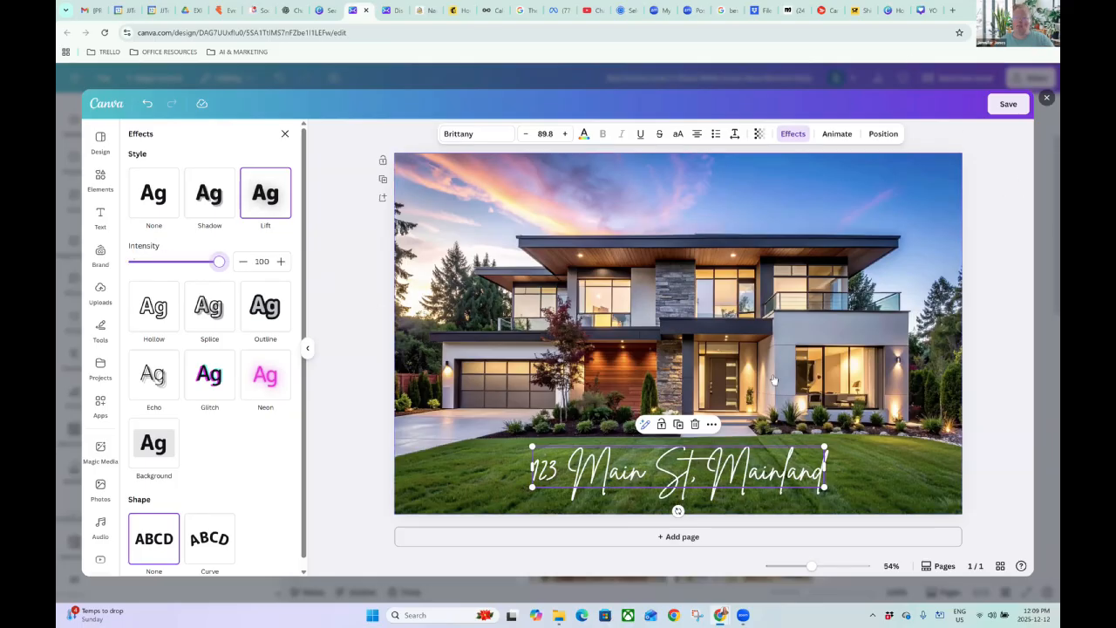
left_click(1009, 104)
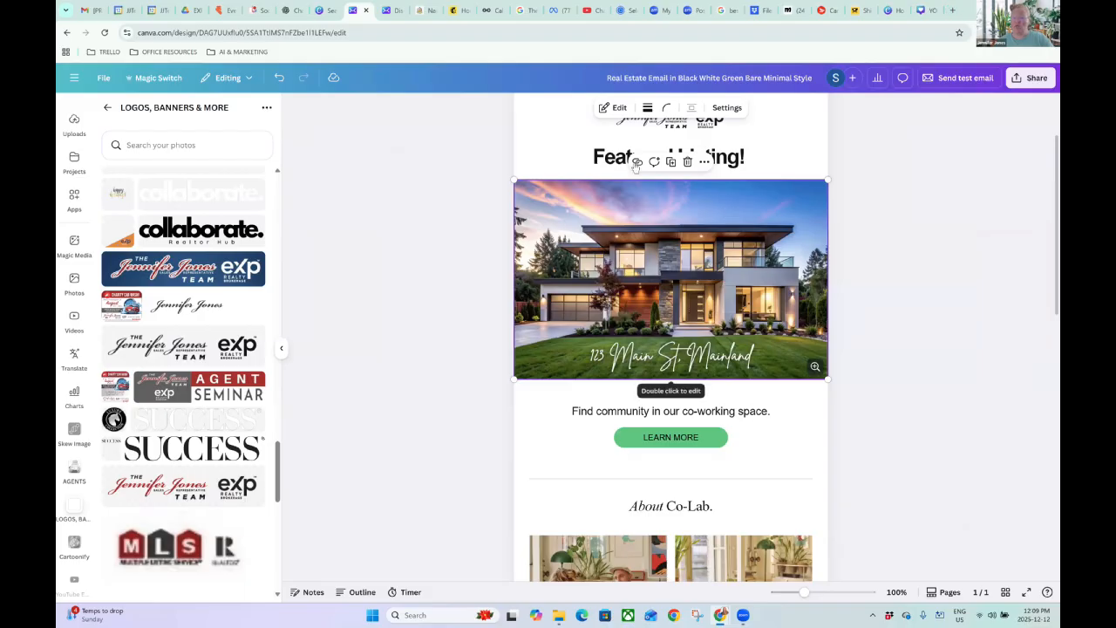
left_click(953, 10)
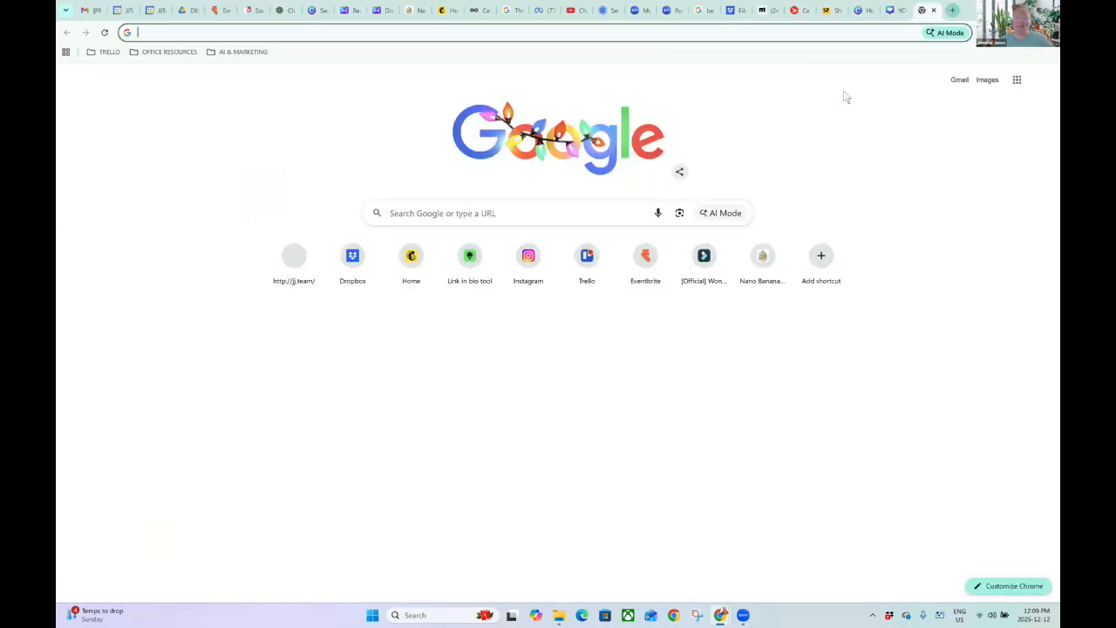
type("jj.team")
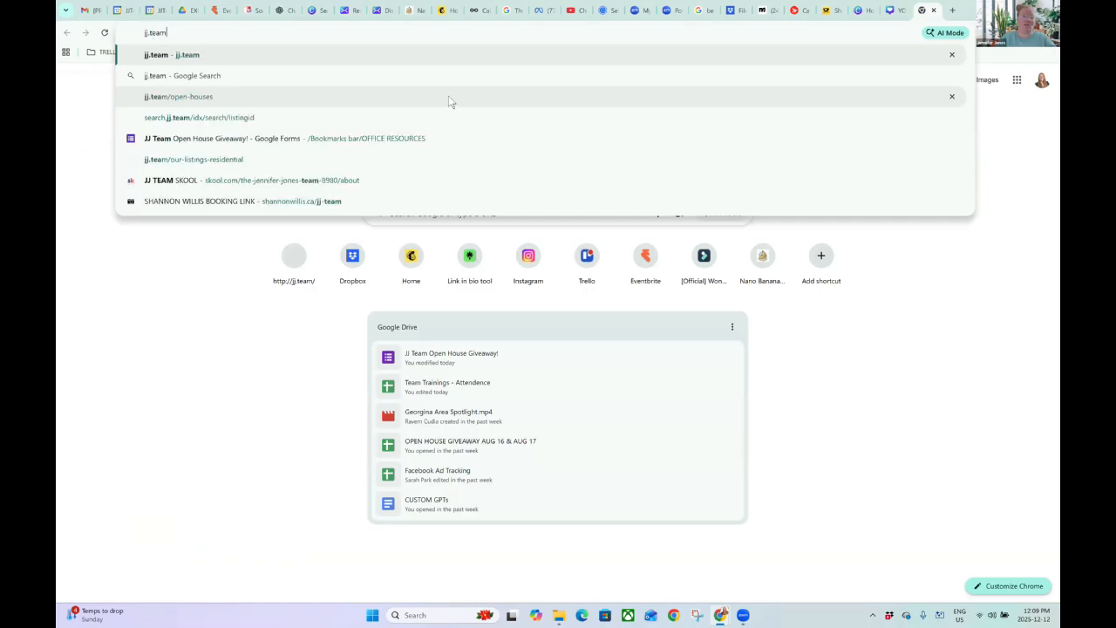
key("Return")
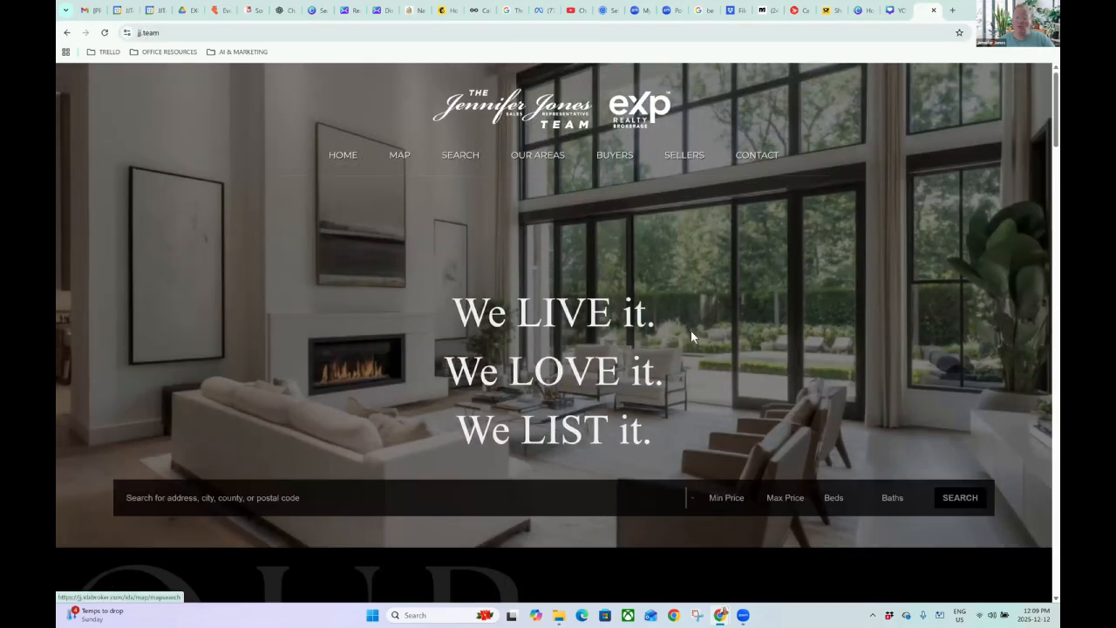
scroll(690, 331, "down", 3)
left_click(852, 378)
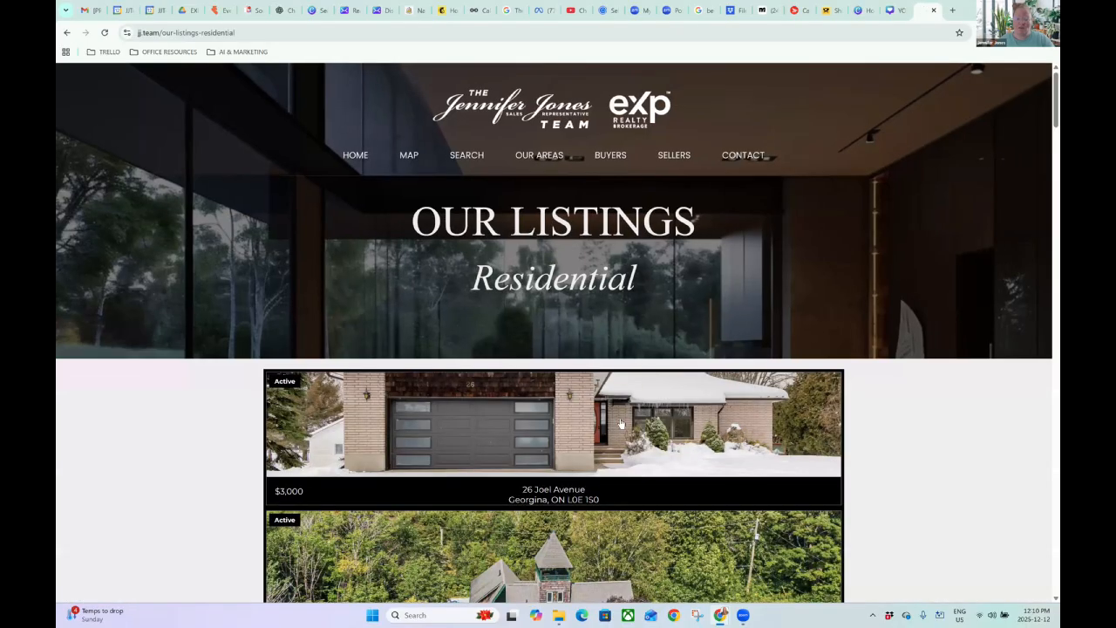
scroll(784, 370, "down", 5)
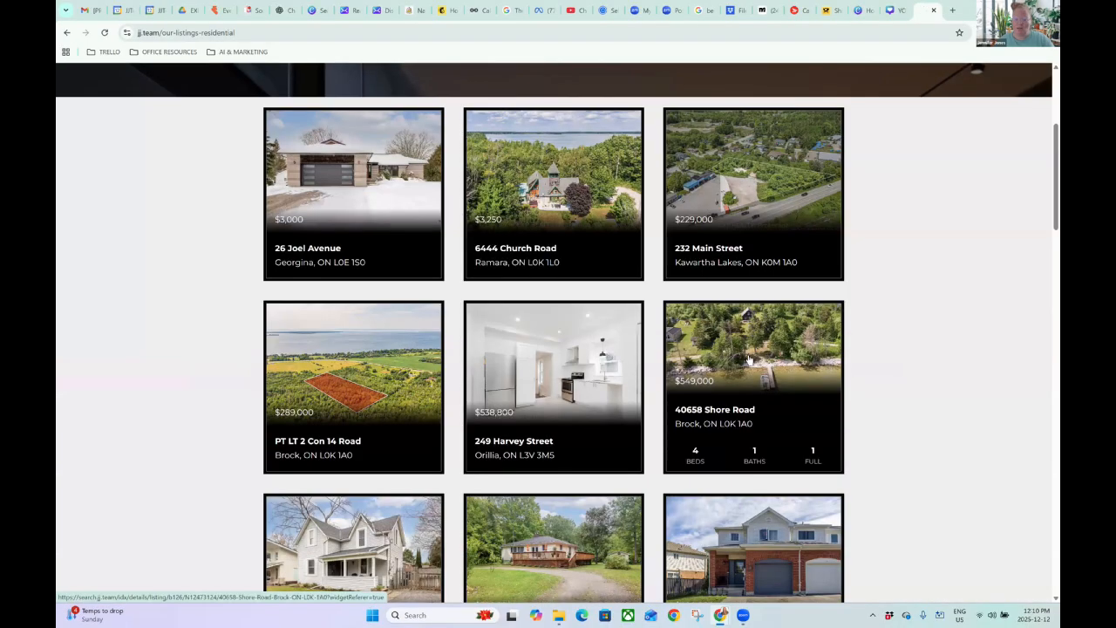
left_click(749, 361)
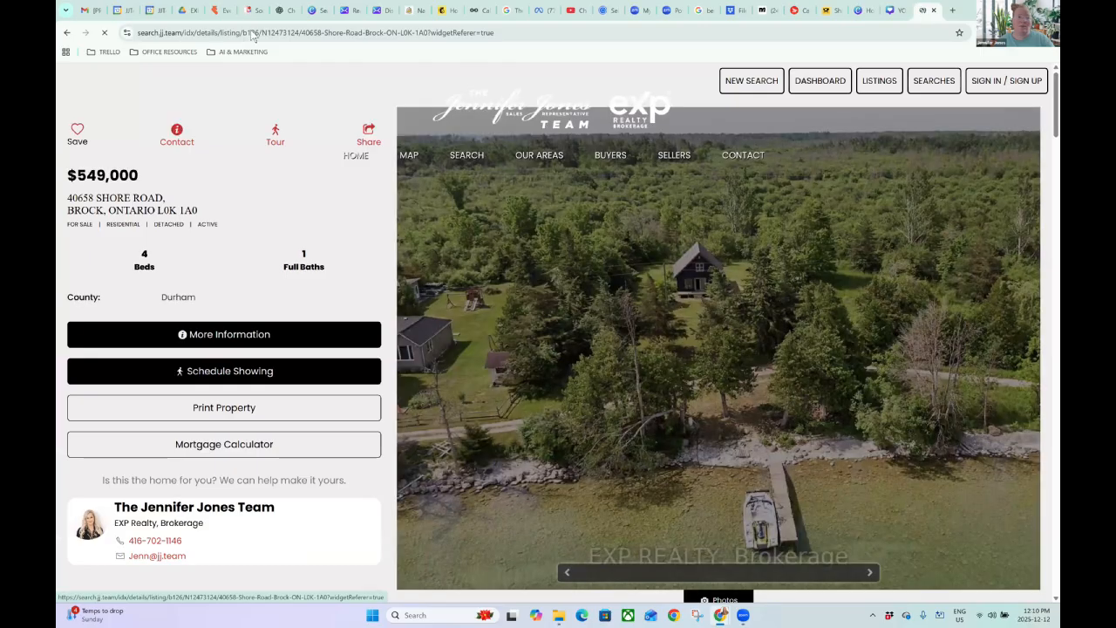
Copy the Shore Road listing page's web address and return to the Canva design.
key("ctrl+l")
right_click(250, 32)
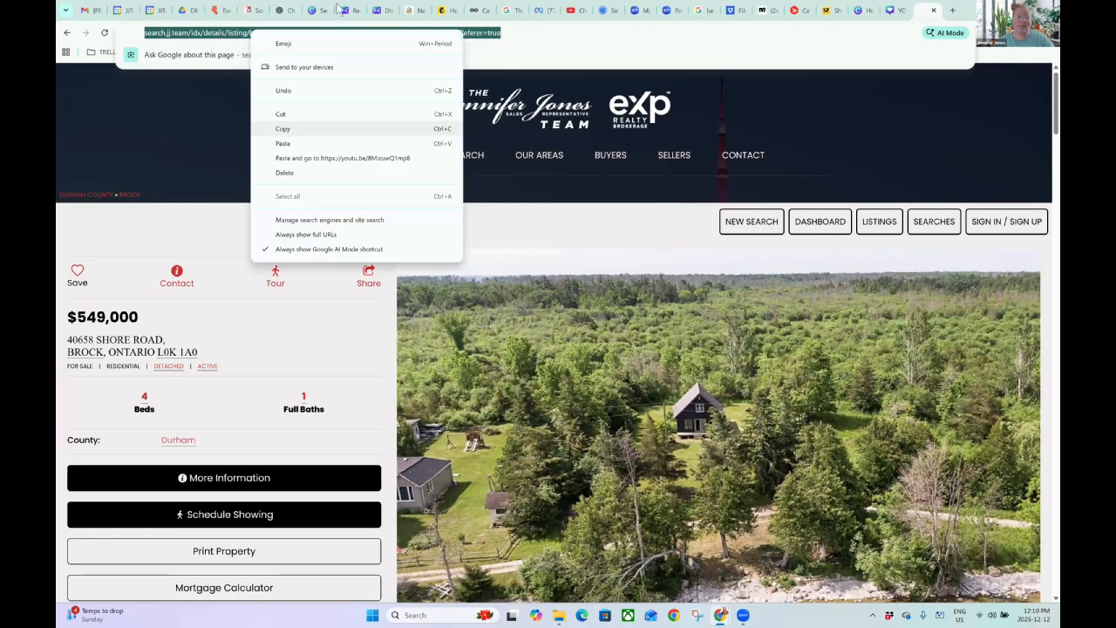
left_click(309, 127)
left_click(347, 10)
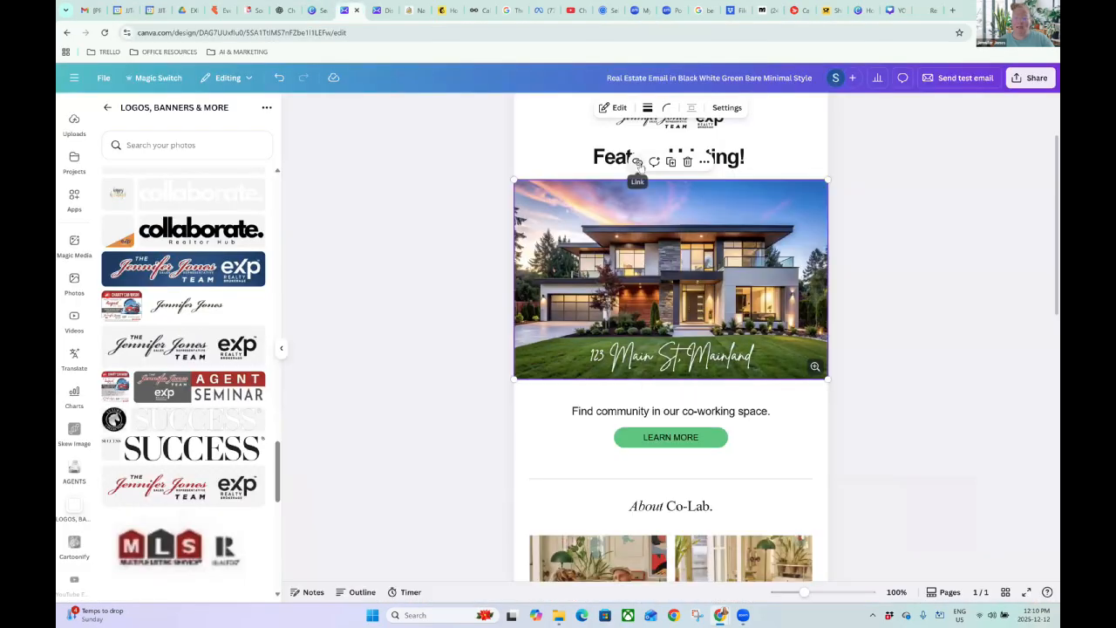
Link the house photo to the copied Shore Road listing URL.
left_click(637, 162)
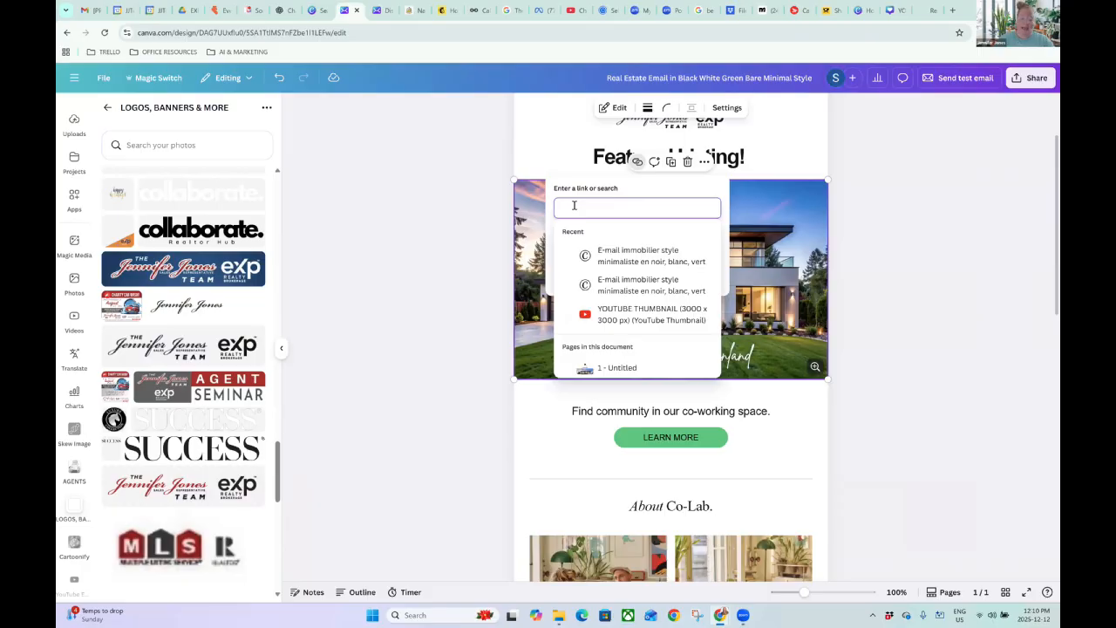
key("ctrl+v")
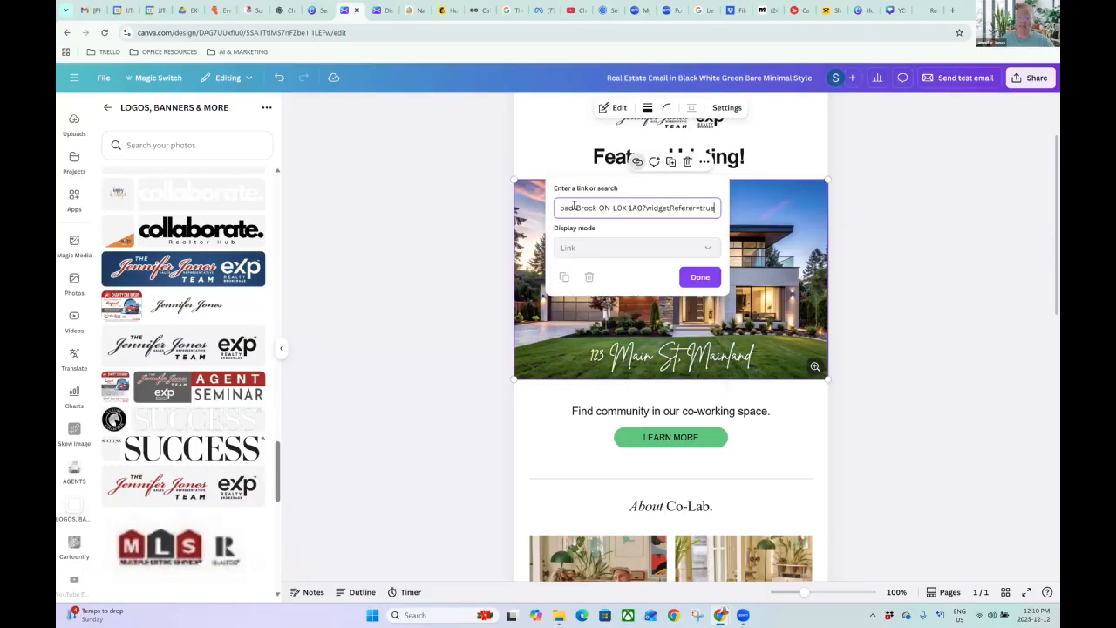
left_click(700, 277)
left_click(890, 277)
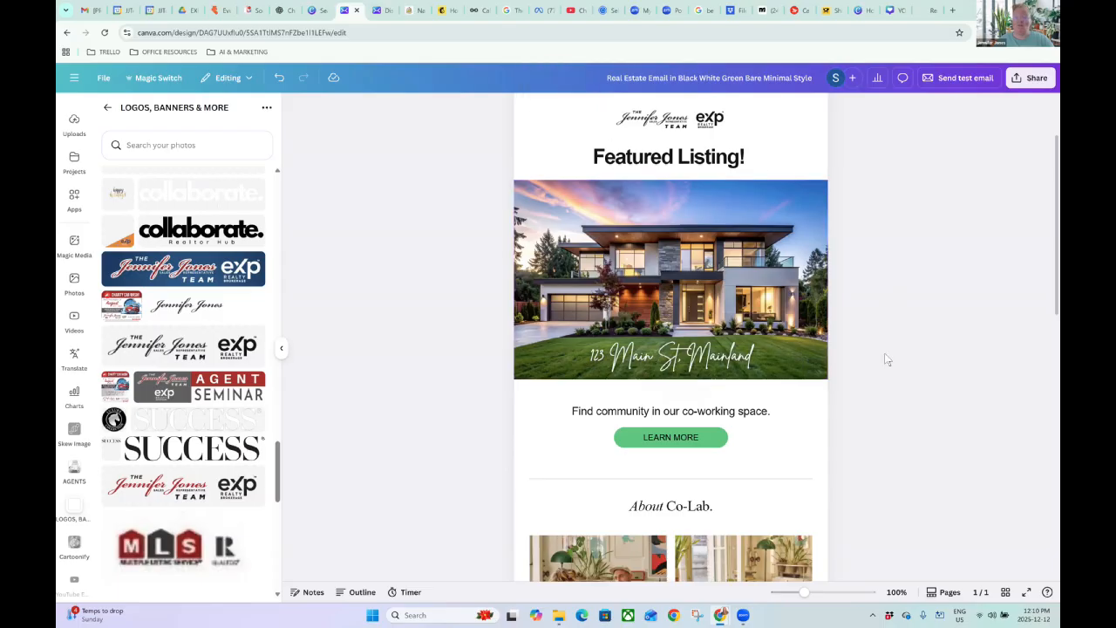
Clear the 'Find community…' text line below the photo, then go back to the listing tab.
left_click(763, 410)
left_click_drag(654, 410, 578, 410)
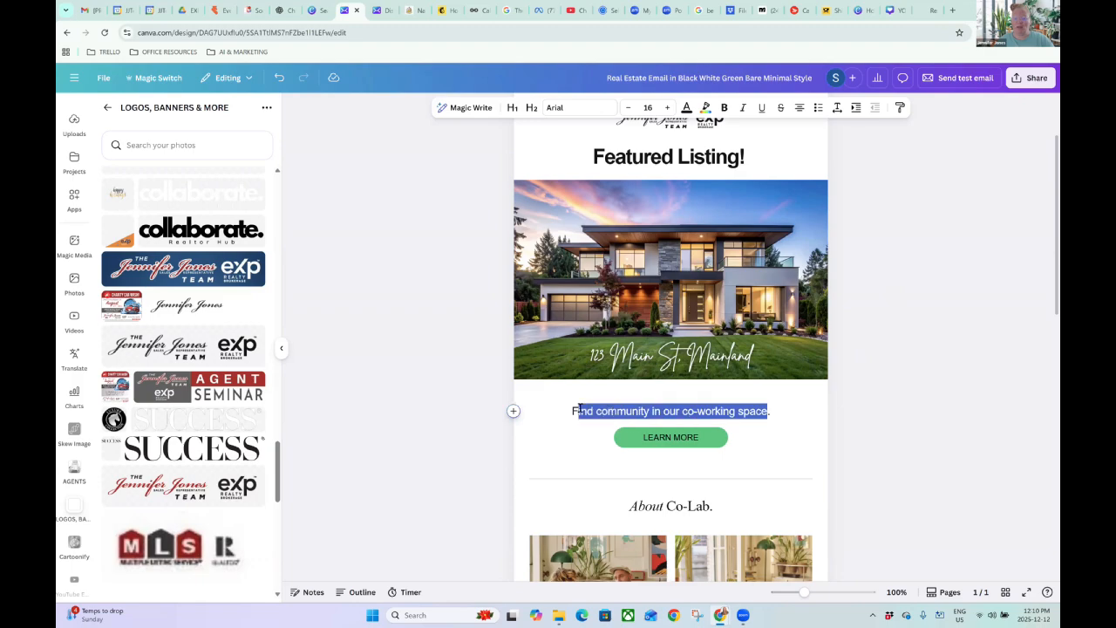
type("Fdhejeg")
key("BackSpace")
key("BackSpace")
key("BackSpace")
key("BackSpace")
key("BackSpace")
key("BackSpace")
key("BackSpace")
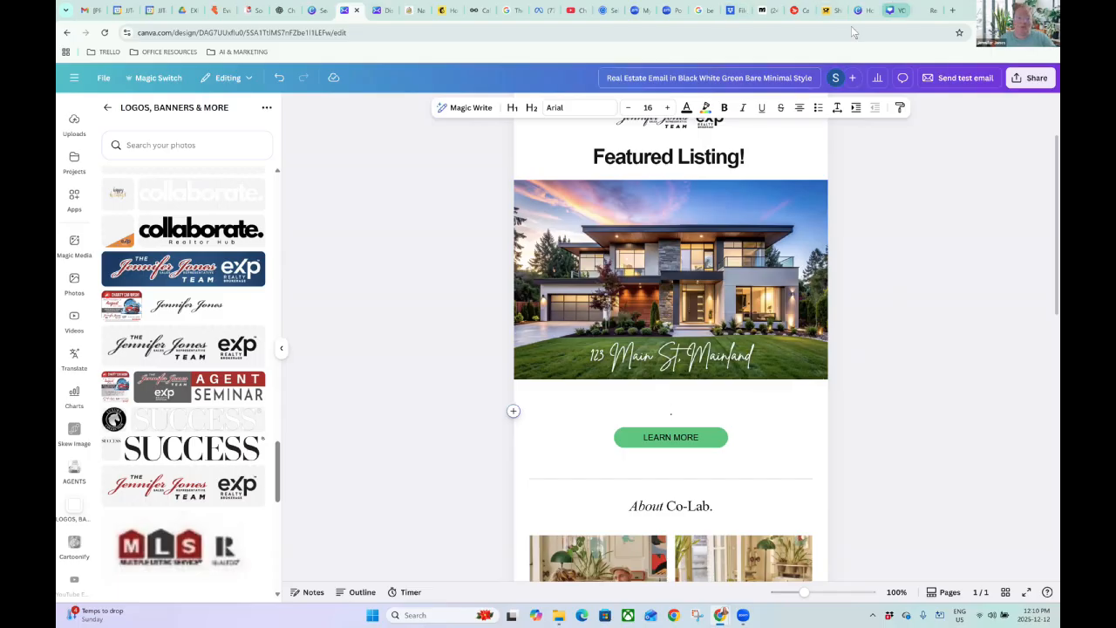
type("F")
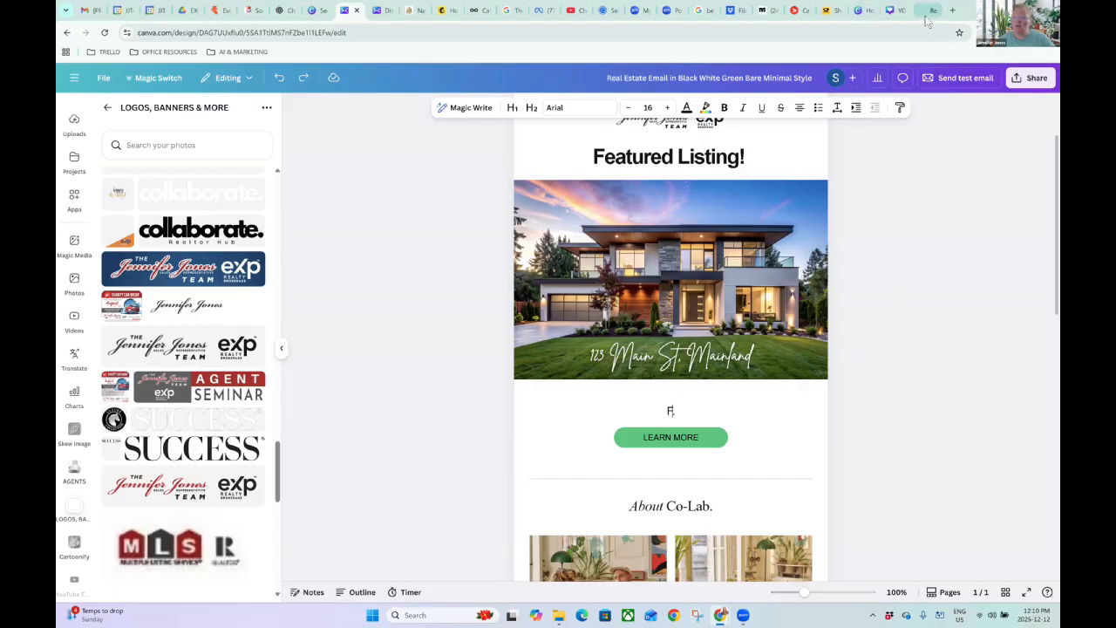
left_click(933, 10)
Copy the listing's description paragraph and start editing the text block under the house photo.
scroll(386, 415, "down", 9)
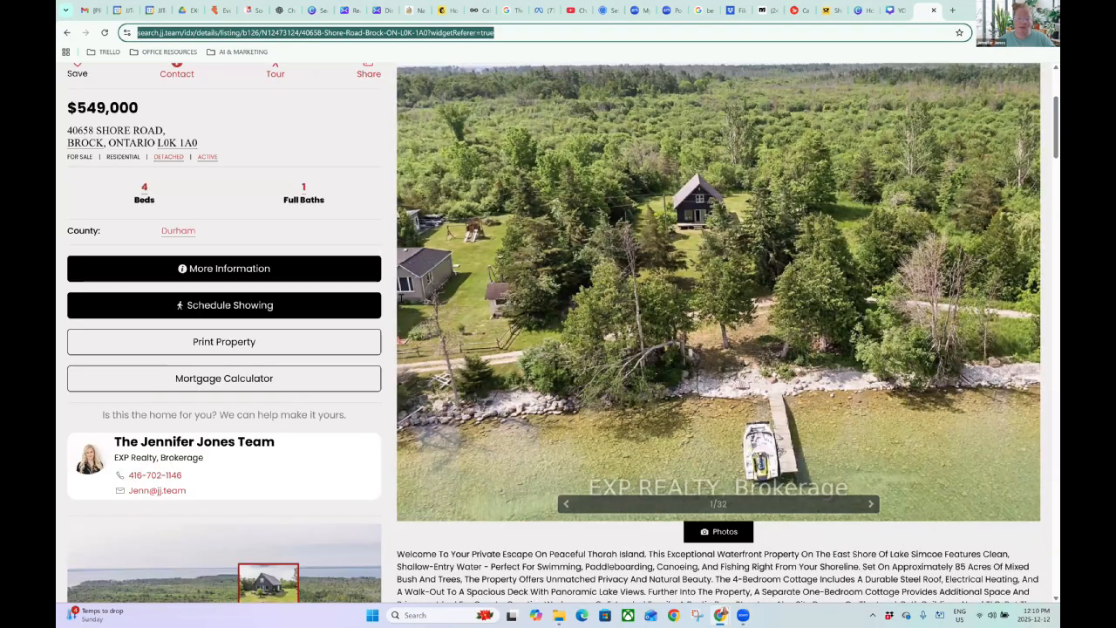
left_click_drag(397, 294, 970, 368)
right_click(750, 340)
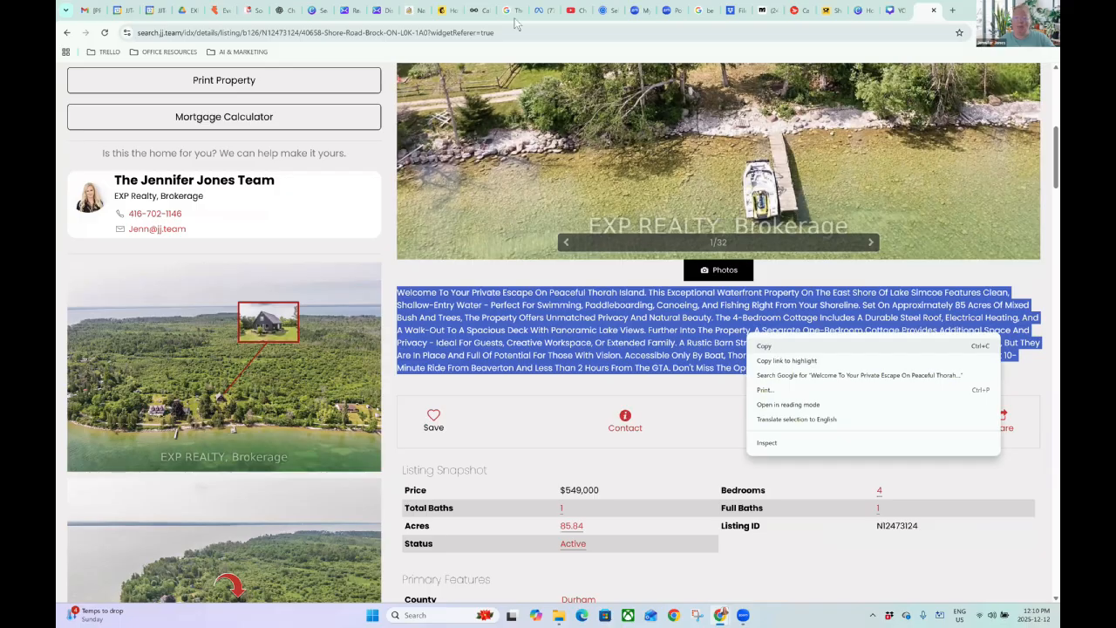
left_click(765, 346)
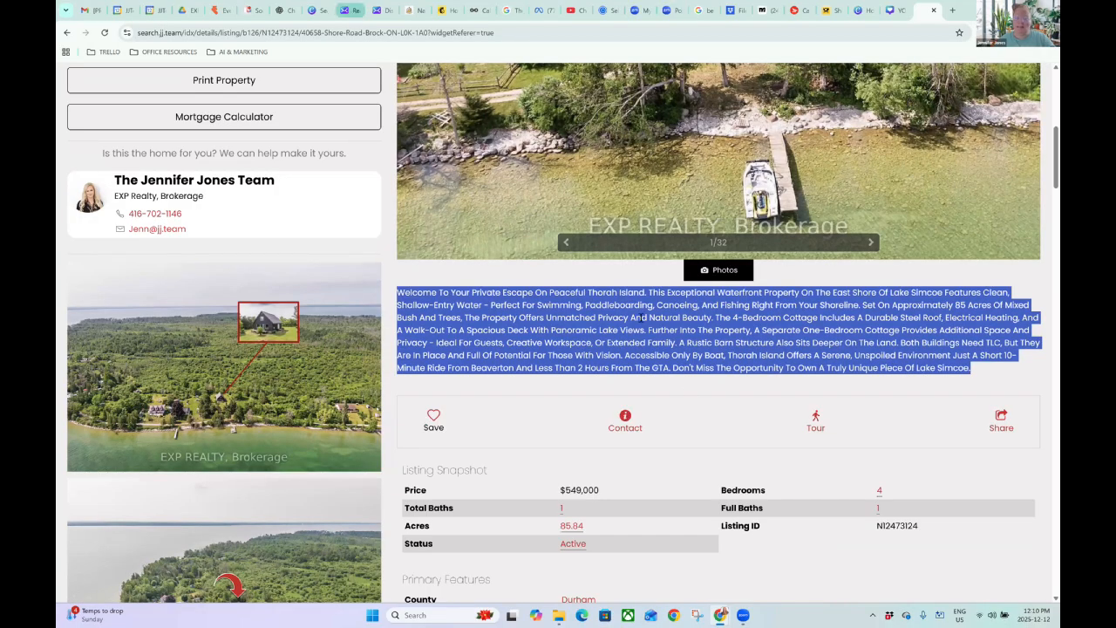
left_click(350, 10)
double_click(668, 412)
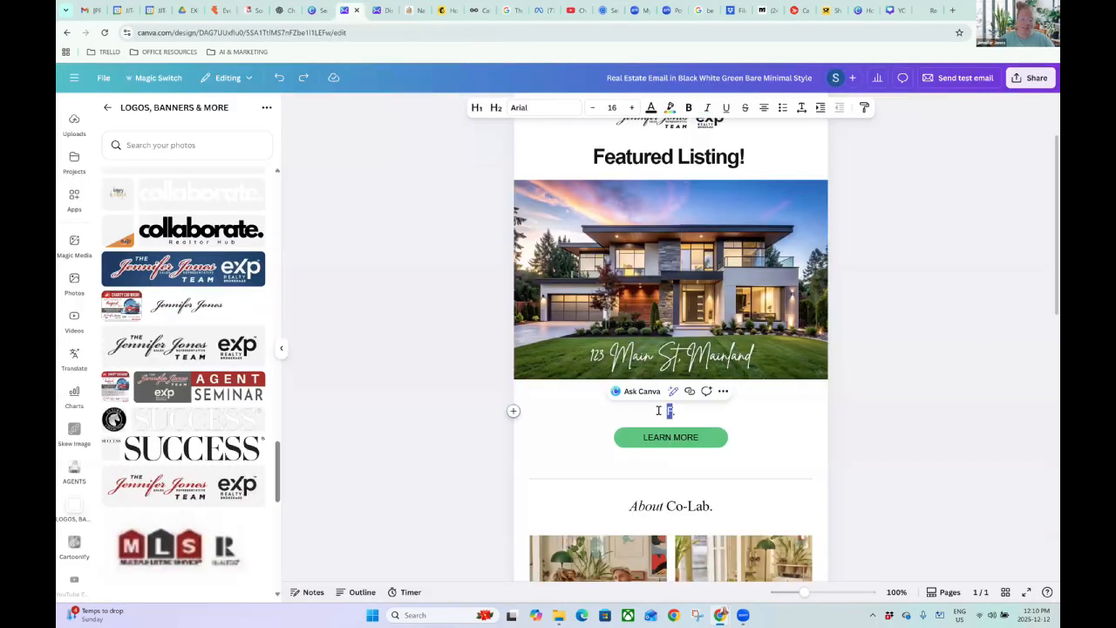
Paste the Thorah Island description under the house photo and adjust its font size.
key("ctrl+v")
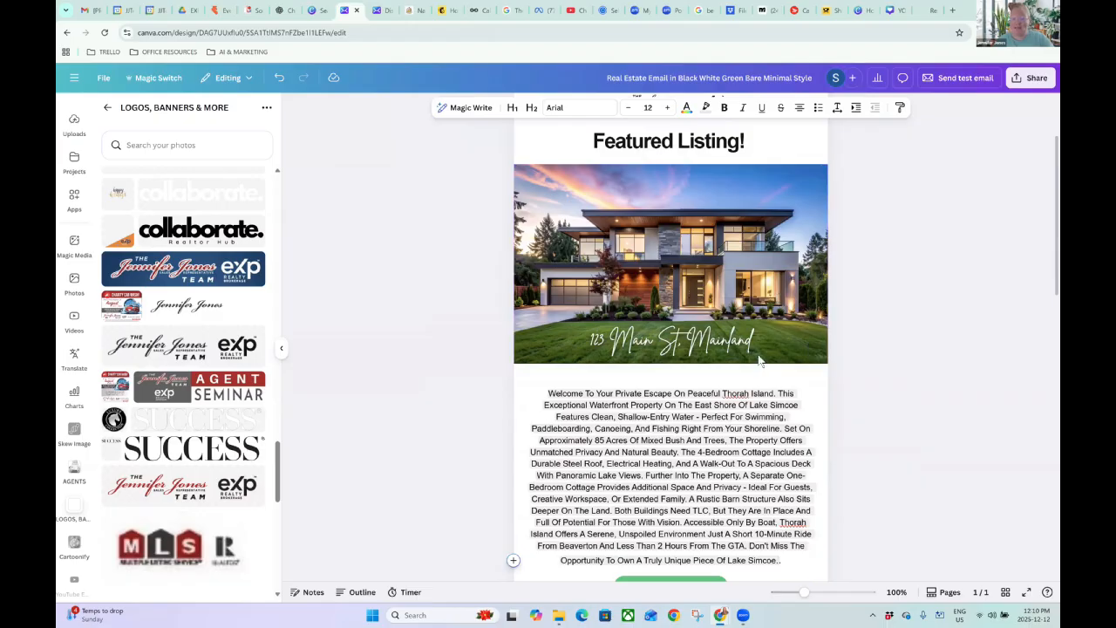
scroll(758, 359, "down", 1)
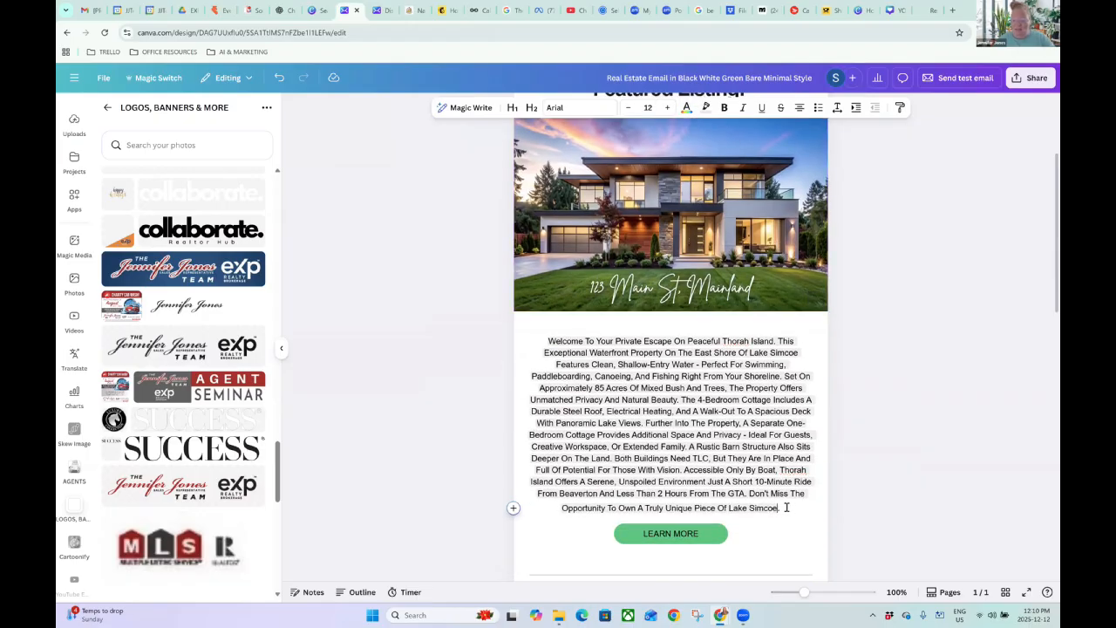
left_click_drag(786, 507, 531, 343)
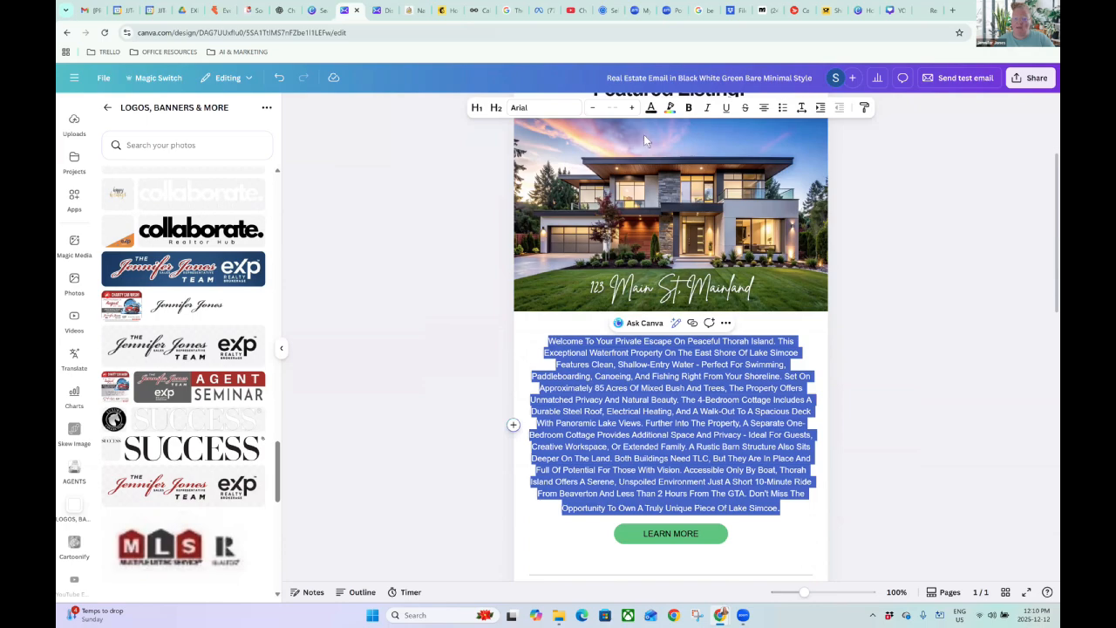
left_click(669, 108)
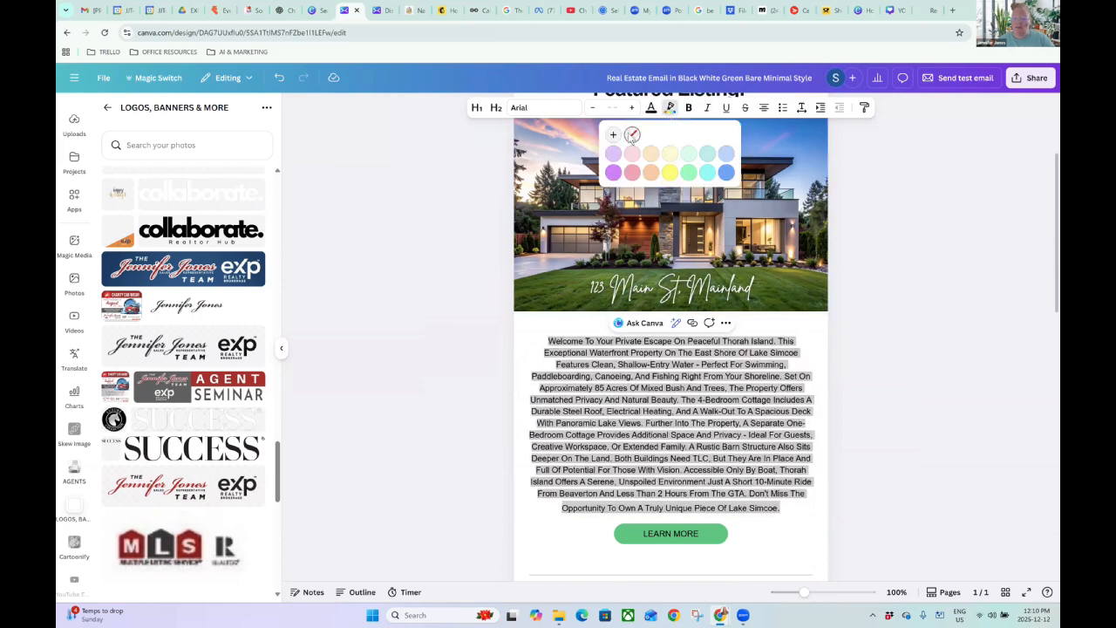
left_click(632, 135)
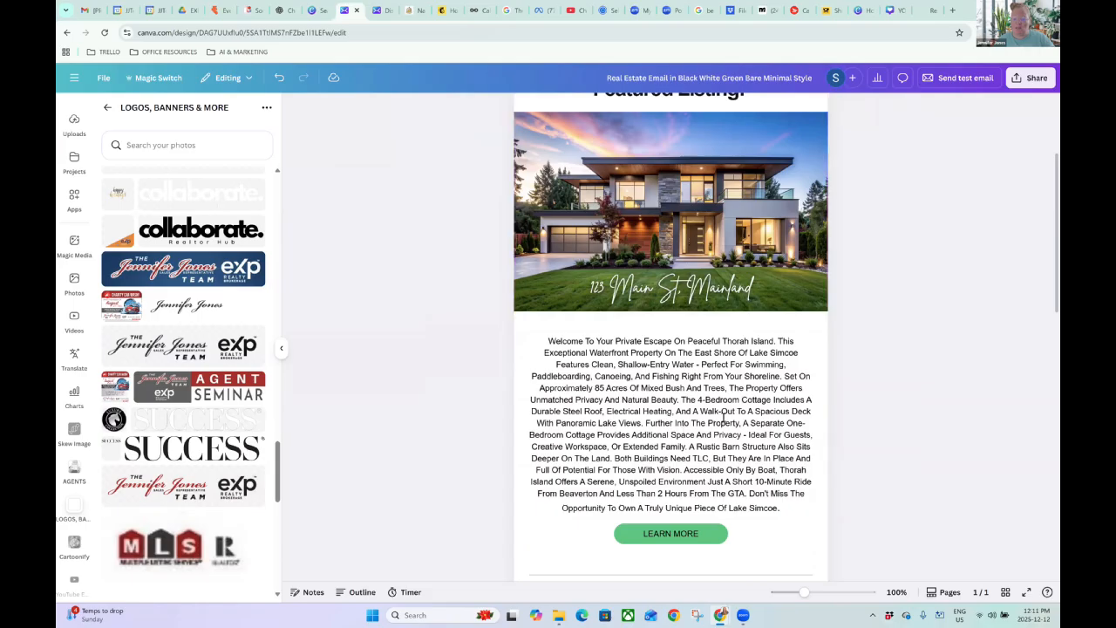
triple_click(690, 481)
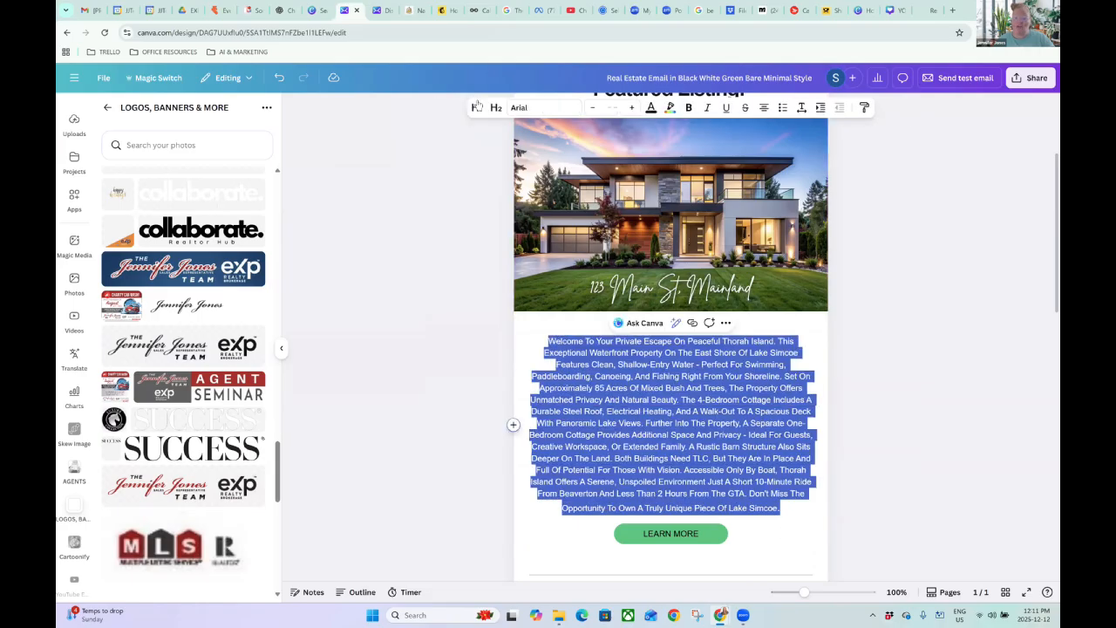
left_click(689, 108)
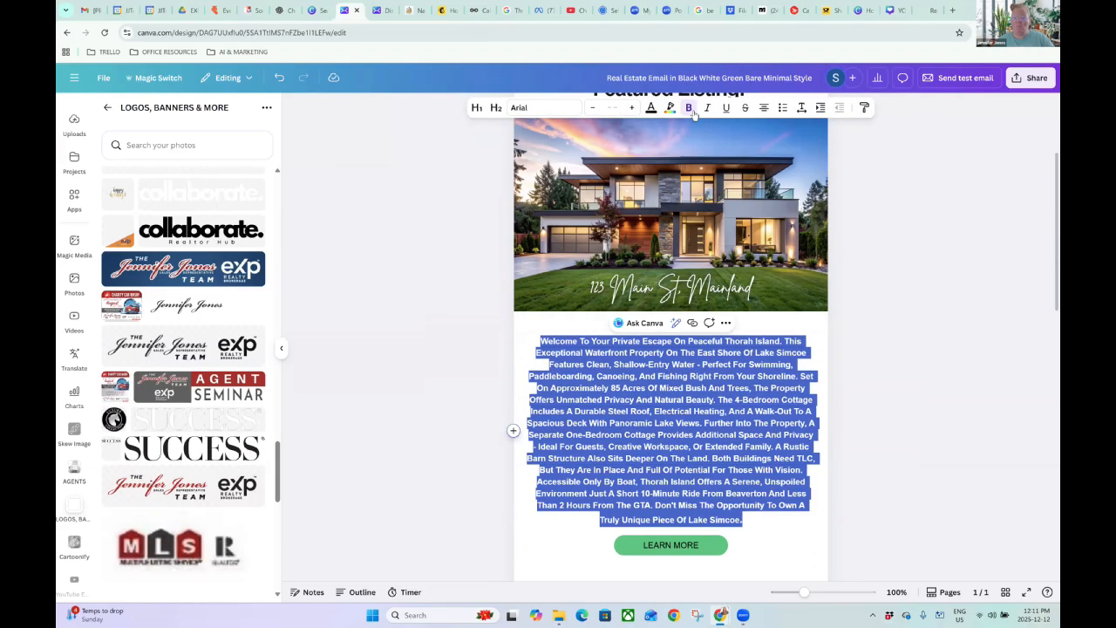
left_click(689, 108)
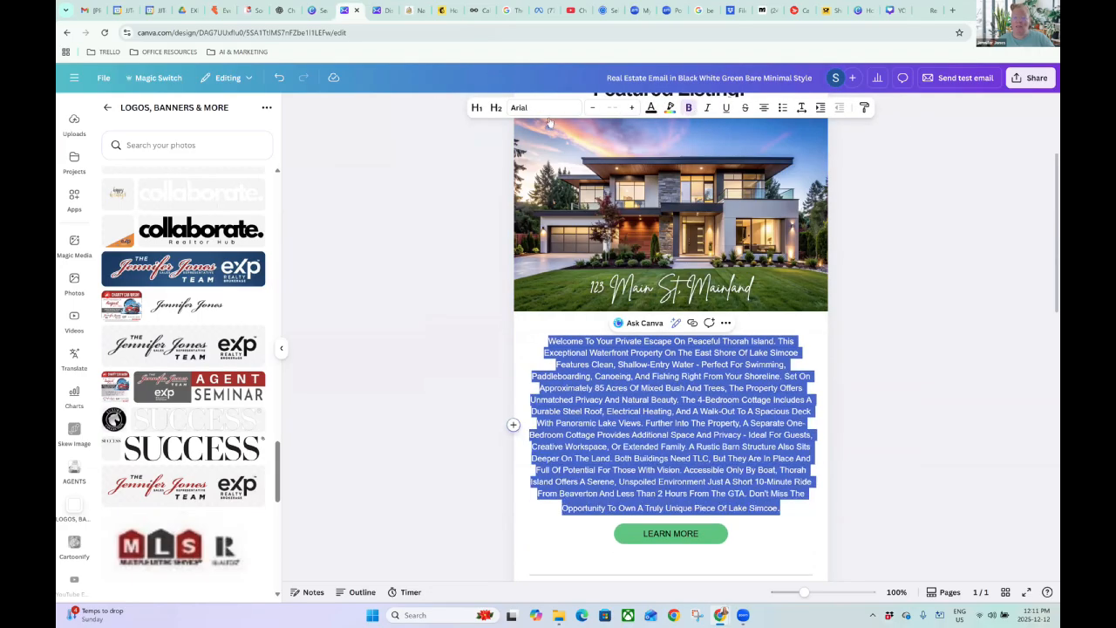
left_click(630, 108)
left_click(629, 108)
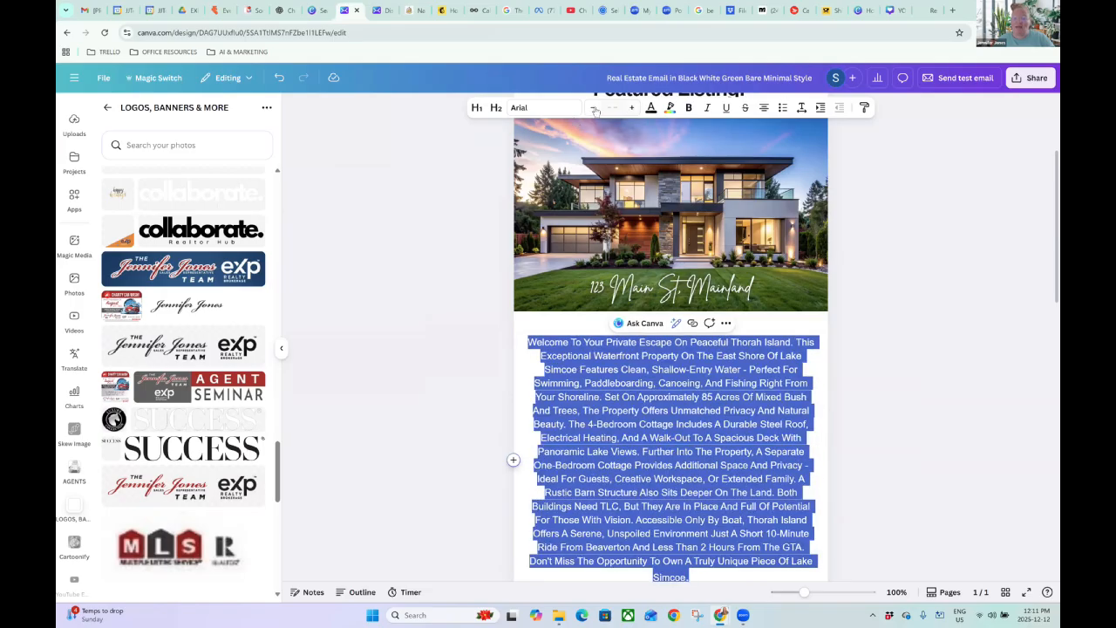
left_click(593, 108)
Set the description in Poppins and shrink it by two size steps.
left_click(537, 108)
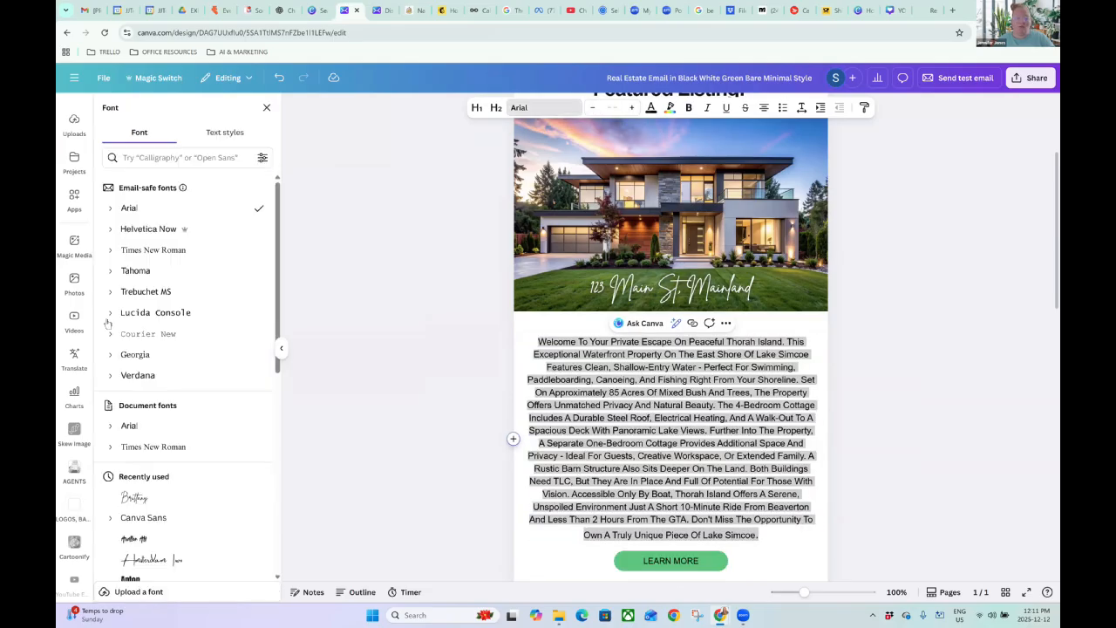
scroll(170, 515, "down", 1)
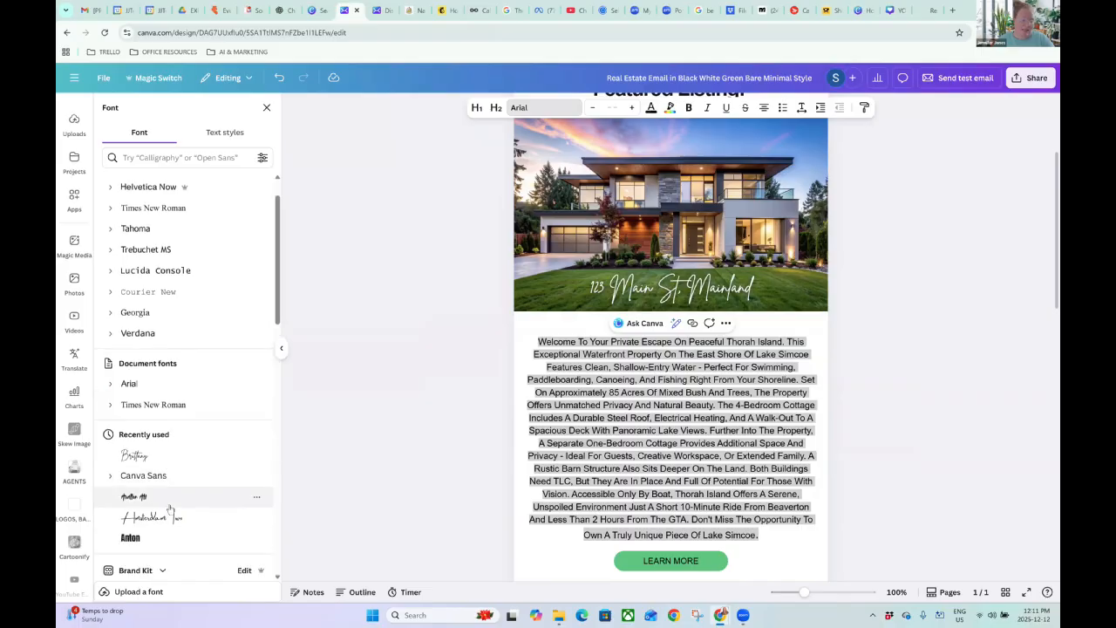
scroll(170, 510, "down", 5)
left_click(170, 505)
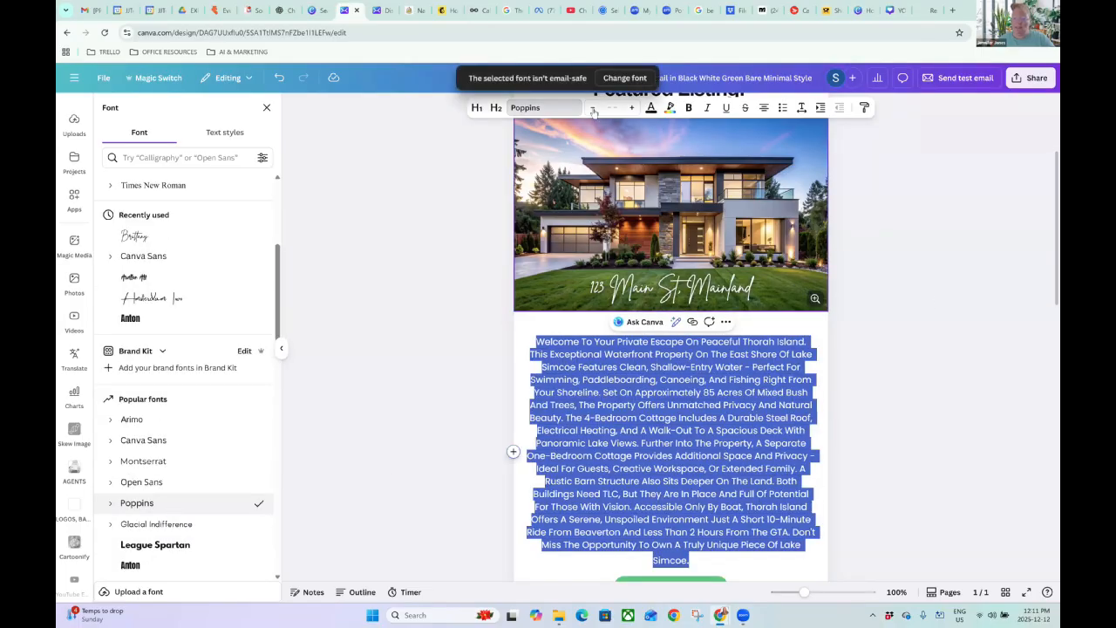
left_click(593, 108)
left_click(593, 108)
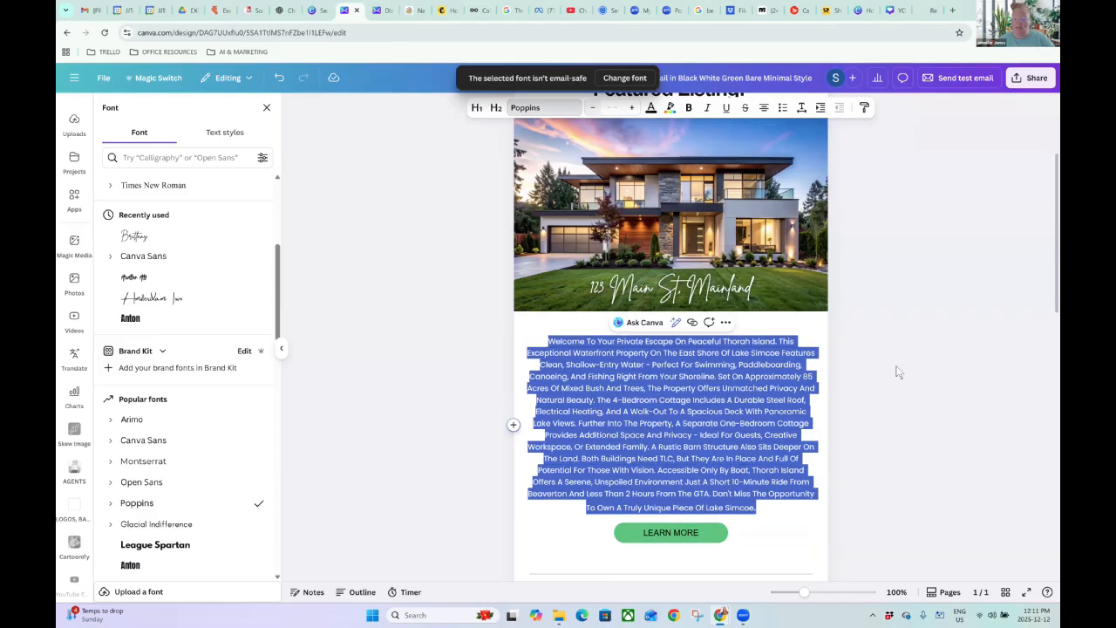
left_click(898, 370)
scroll(866, 326, "up", 2)
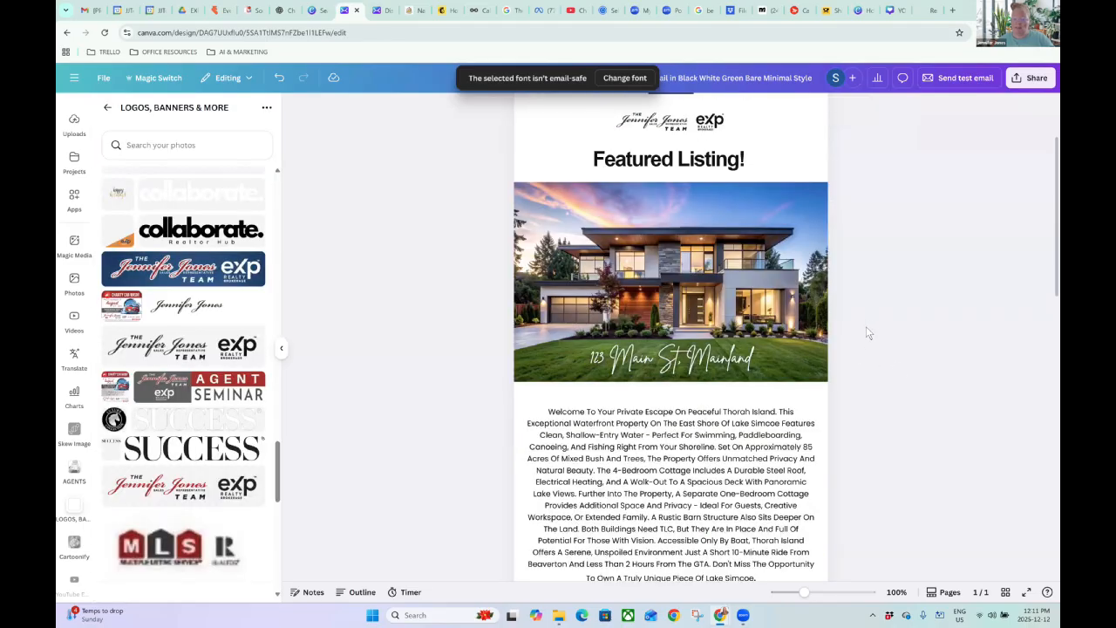
scroll(866, 326, "down", 3)
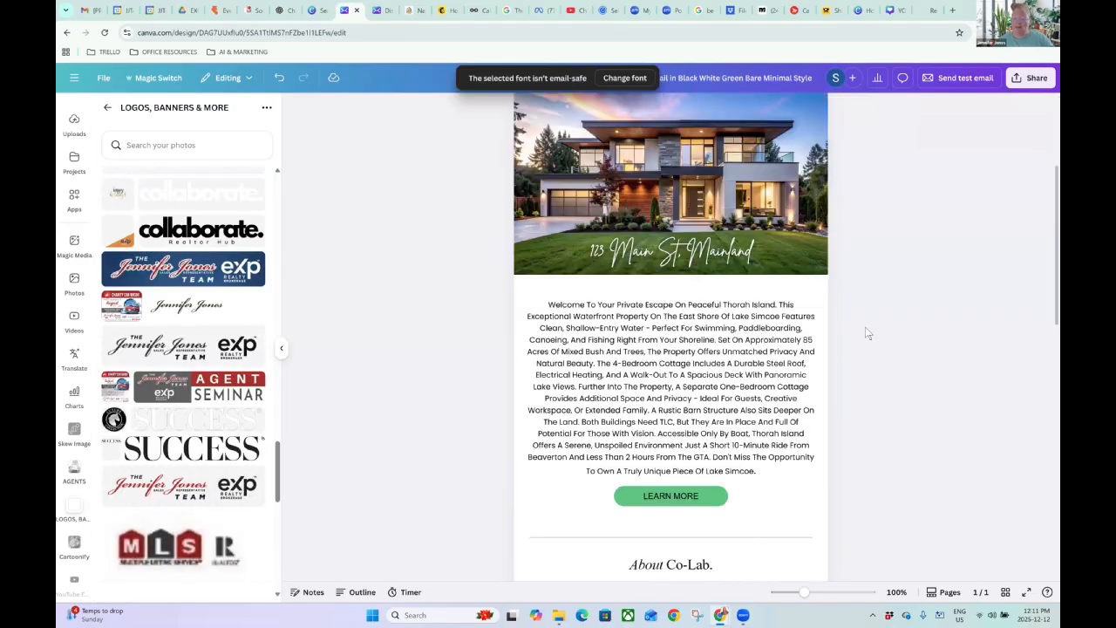
left_click(679, 498)
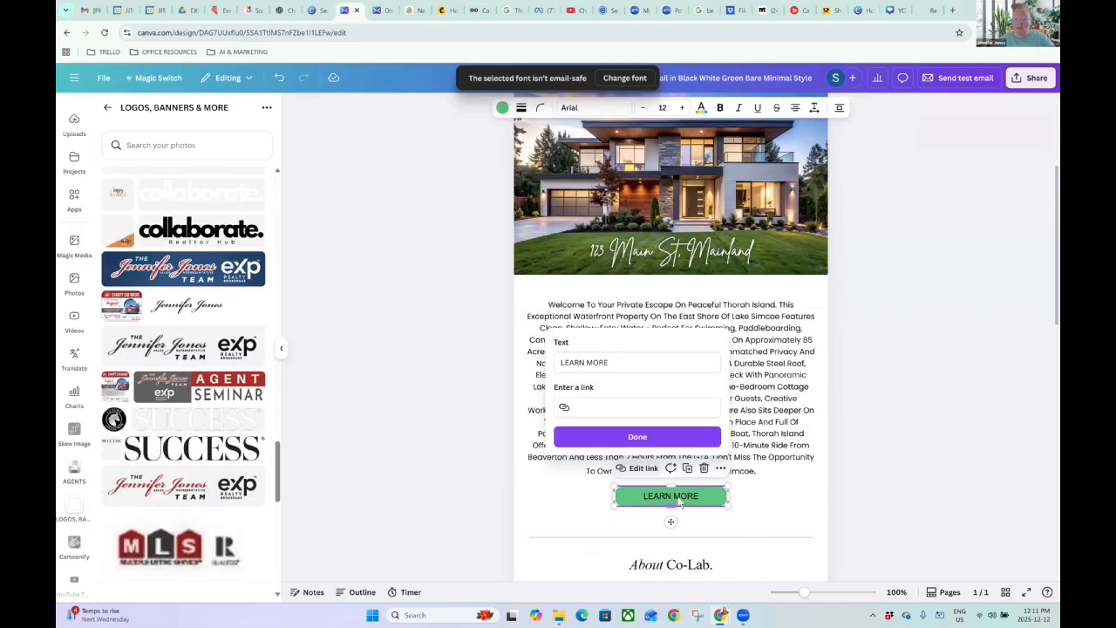
Make the LEARN MORE button black with white lettering.
left_click(502, 107)
left_click(162, 183)
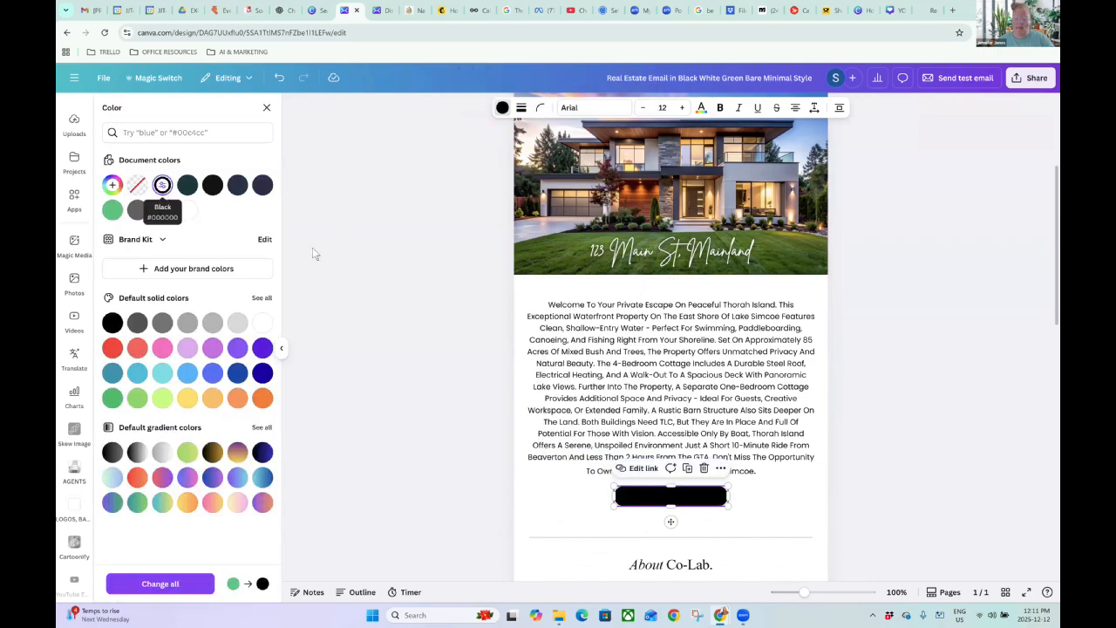
left_click(701, 108)
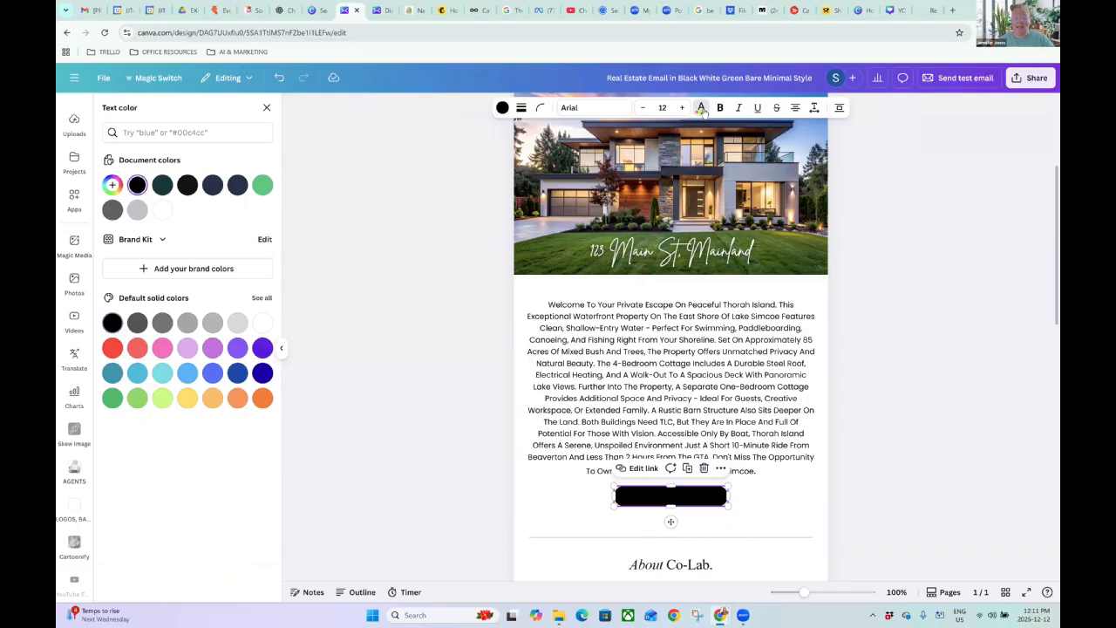
left_click(162, 210)
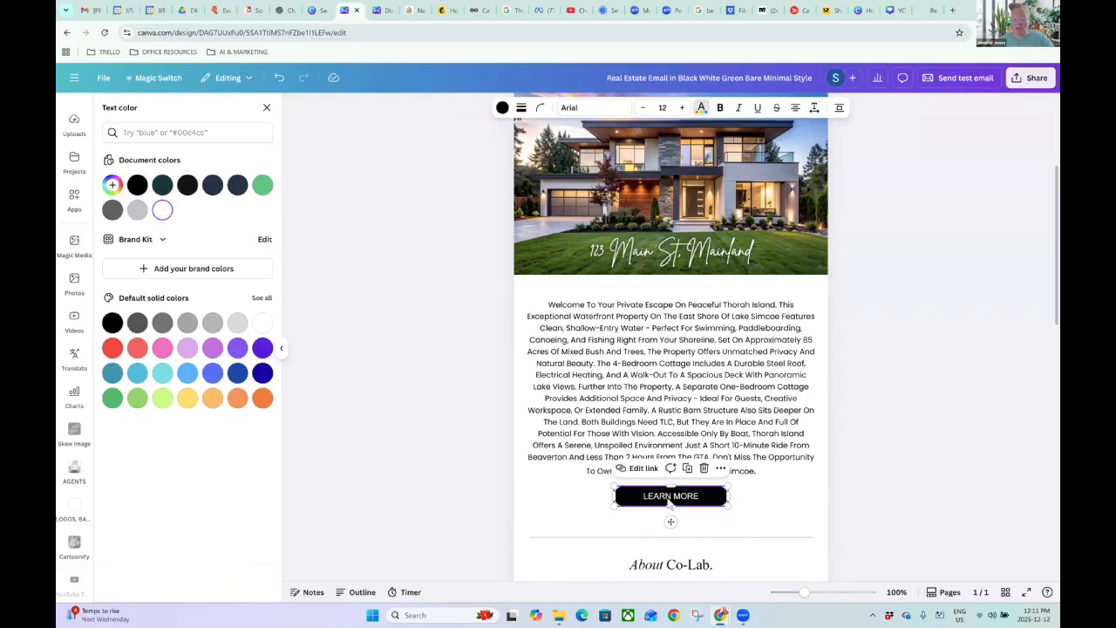
left_click(887, 468)
left_click(663, 501)
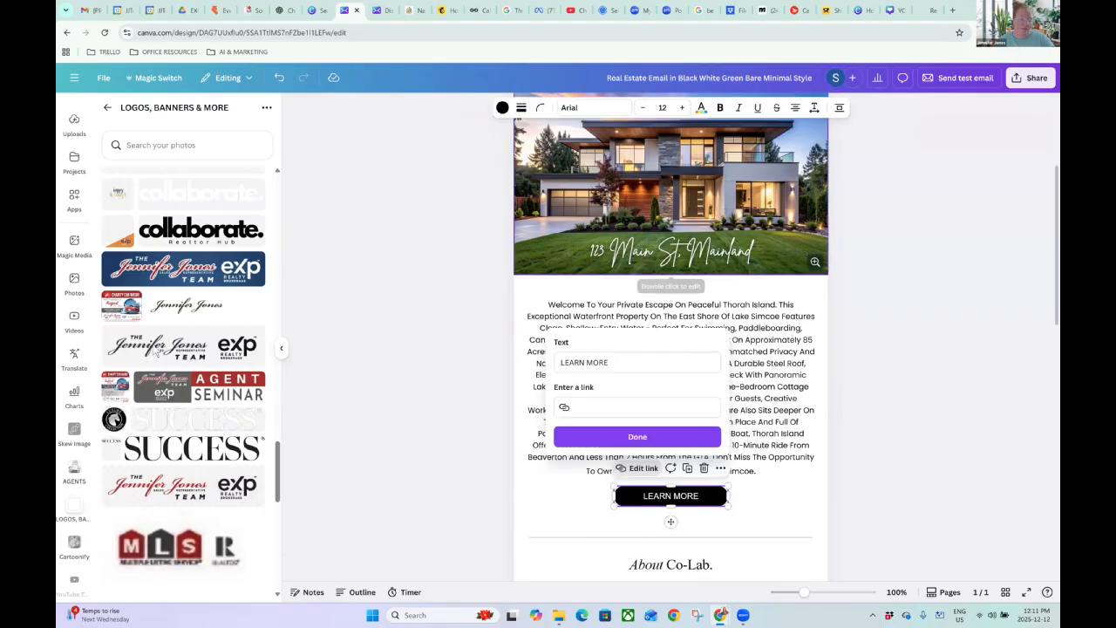
Set the LEARN MORE text in Poppins and raise its size by one step.
left_click(594, 107)
scroll(157, 352, "down", 3)
scroll(184, 470, "down", 3)
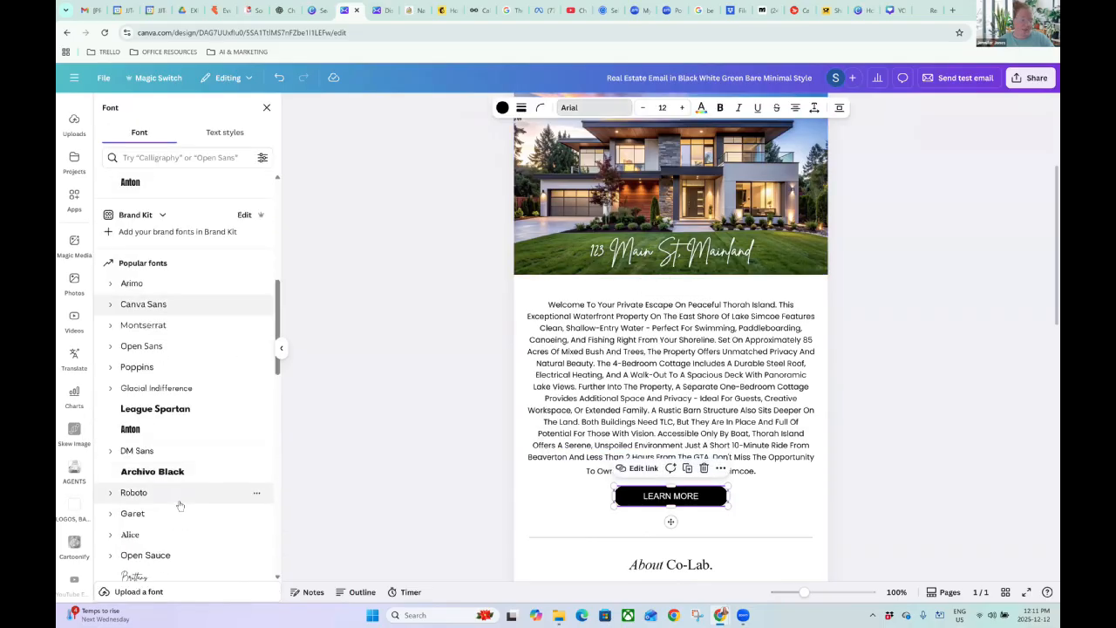
scroll(179, 505, "down", 2)
scroll(173, 516, "up", 3)
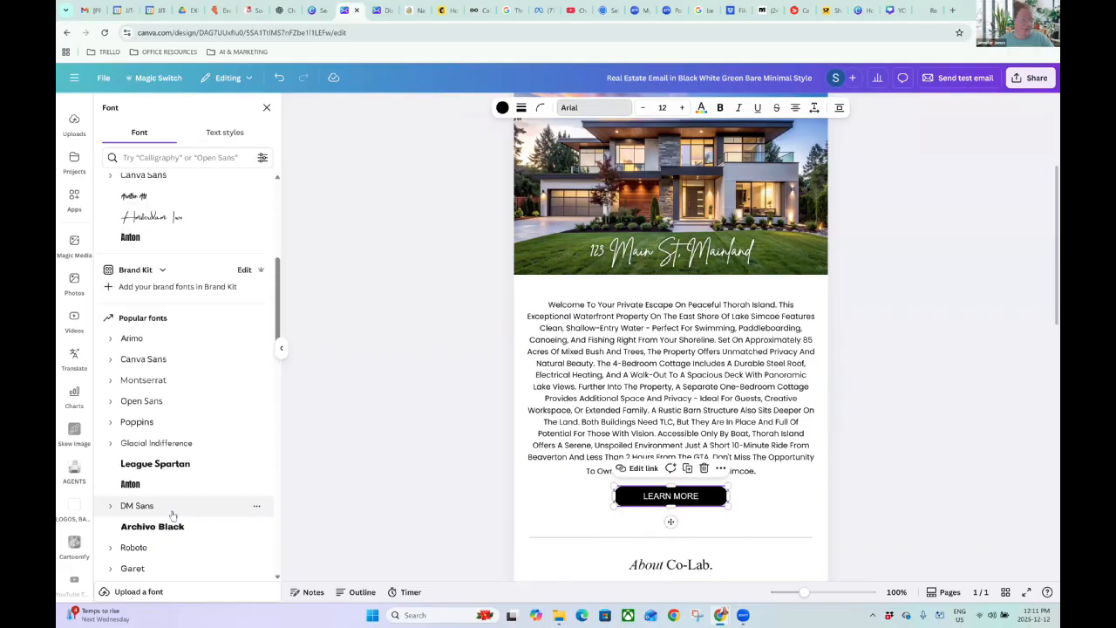
left_click(147, 422)
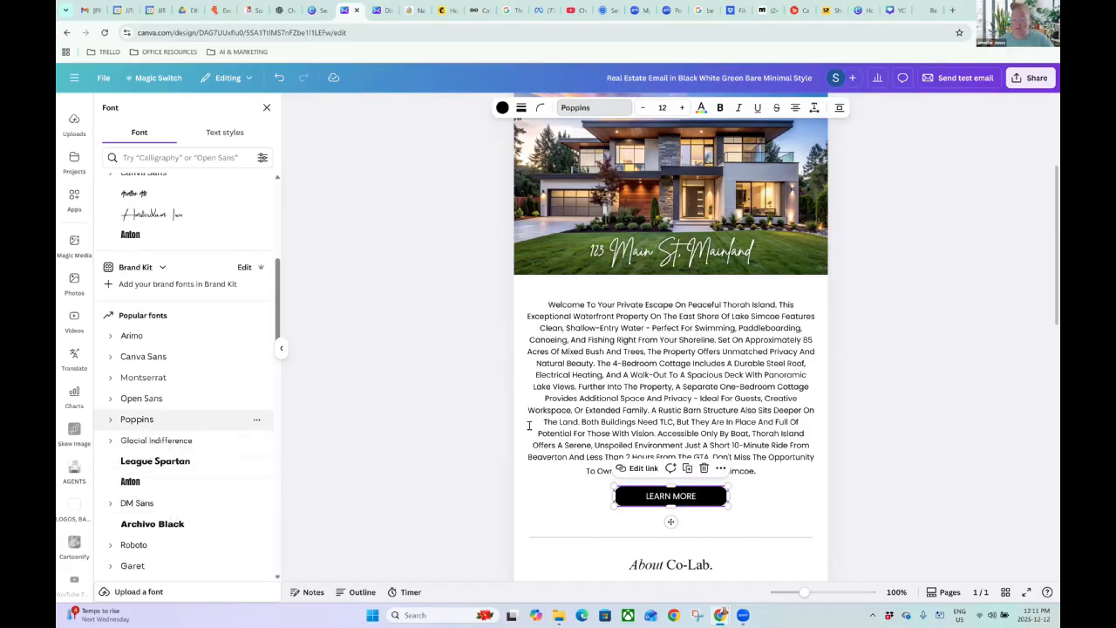
left_click(683, 107)
left_click(683, 107)
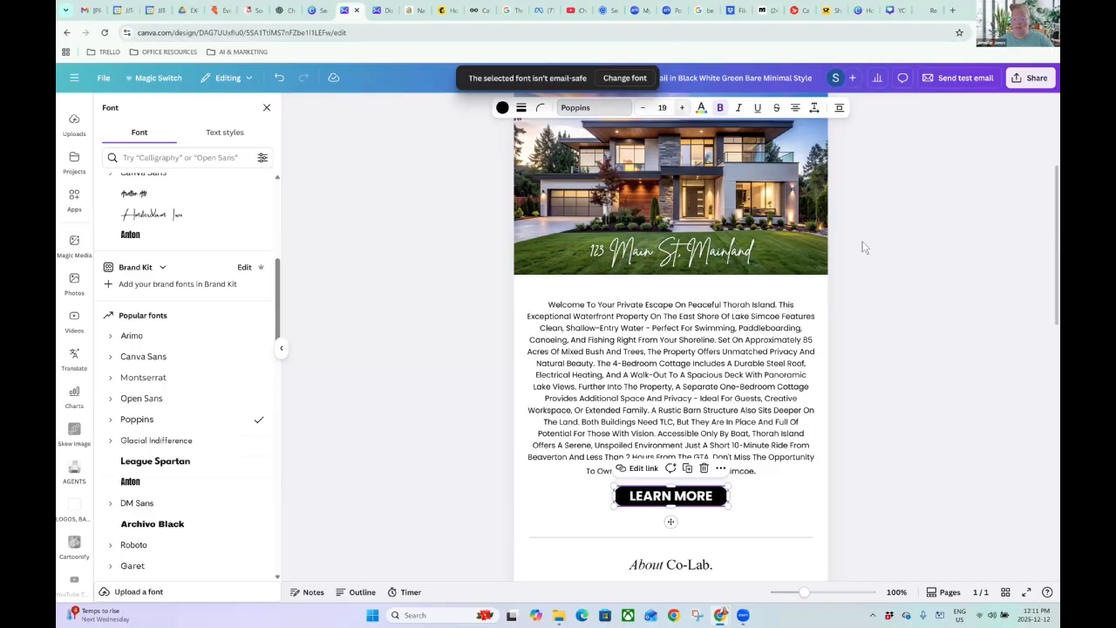
left_click(881, 240)
left_click(694, 497)
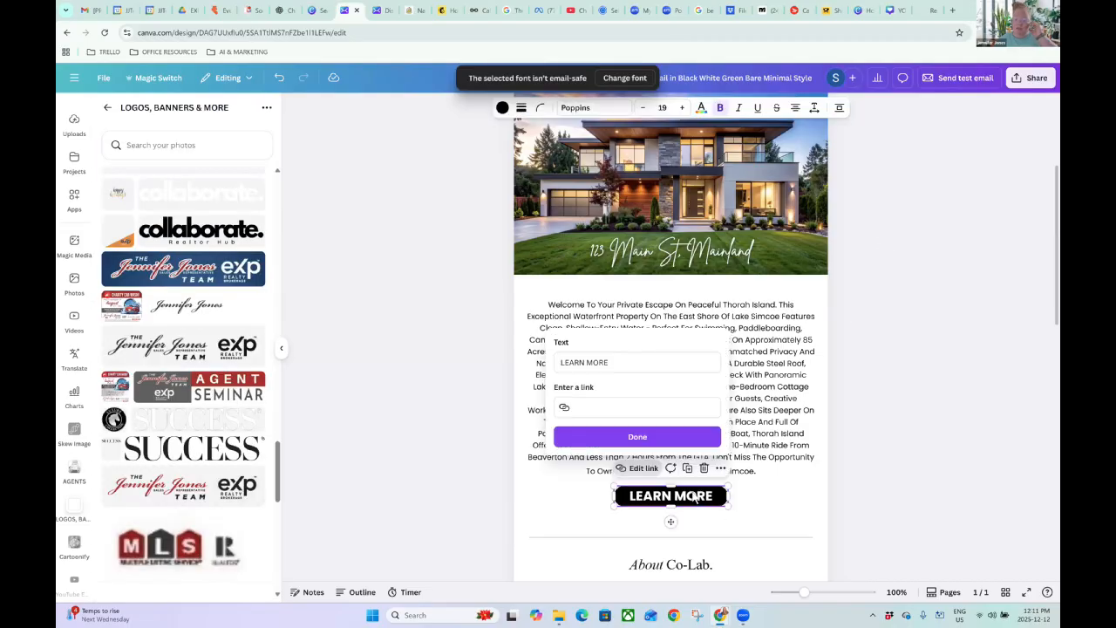
Clear the wrongly pasted text from the LEARN MORE button's link field.
left_click(592, 410)
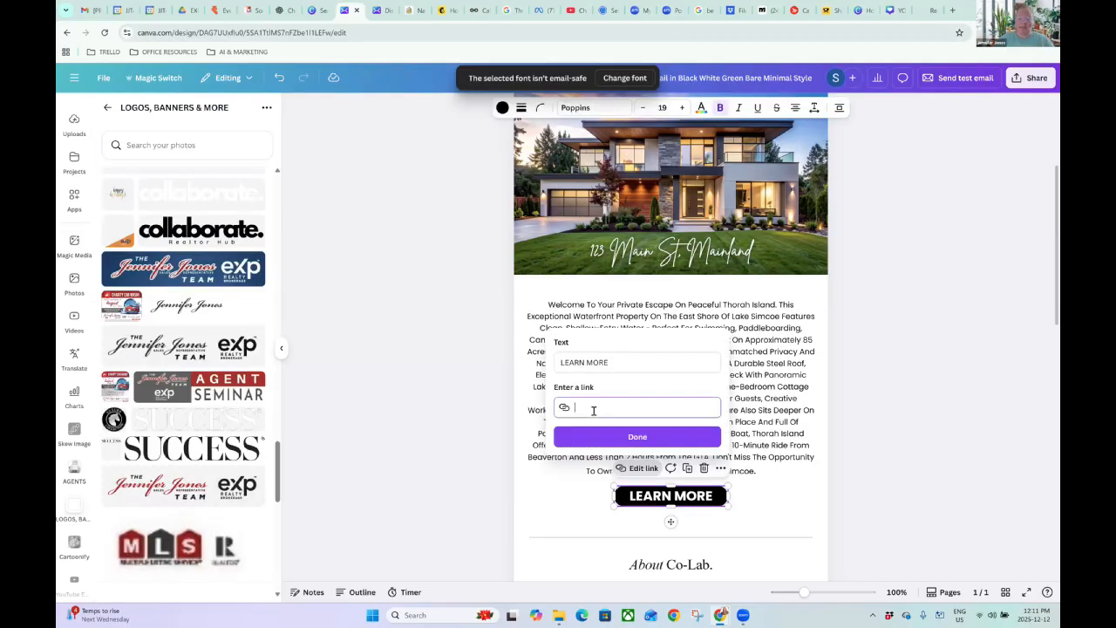
key("ctrl+v")
key("BackSpace")
key("BackSpace")
key("BackSpace")
key("BackSpace")
key("BackSpace")
key("BackSpace")
key("BackSpace")
key("BackSpace")
key("BackSpace")
key("BackSpace")
key("BackSpace")
key("BackSpace")
key("BackSpace")
key("BackSpace")
key("BackSpace")
key("BackSpace")
key("BackSpace")
key("BackSpace")
key("BackSpace")
key("BackSpace")
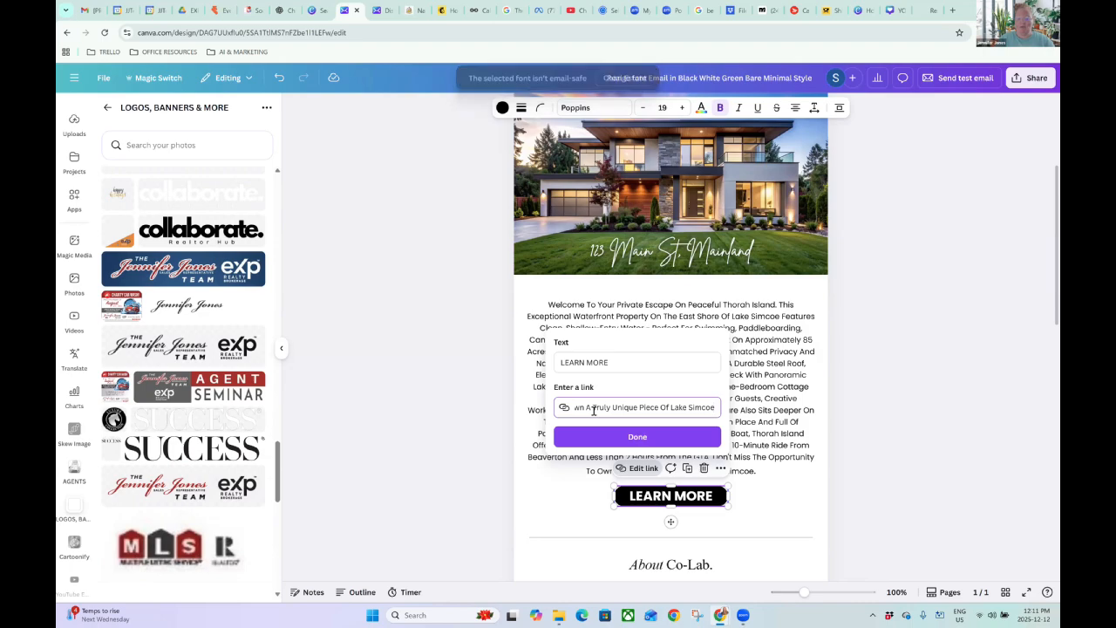
key("BackSpace")
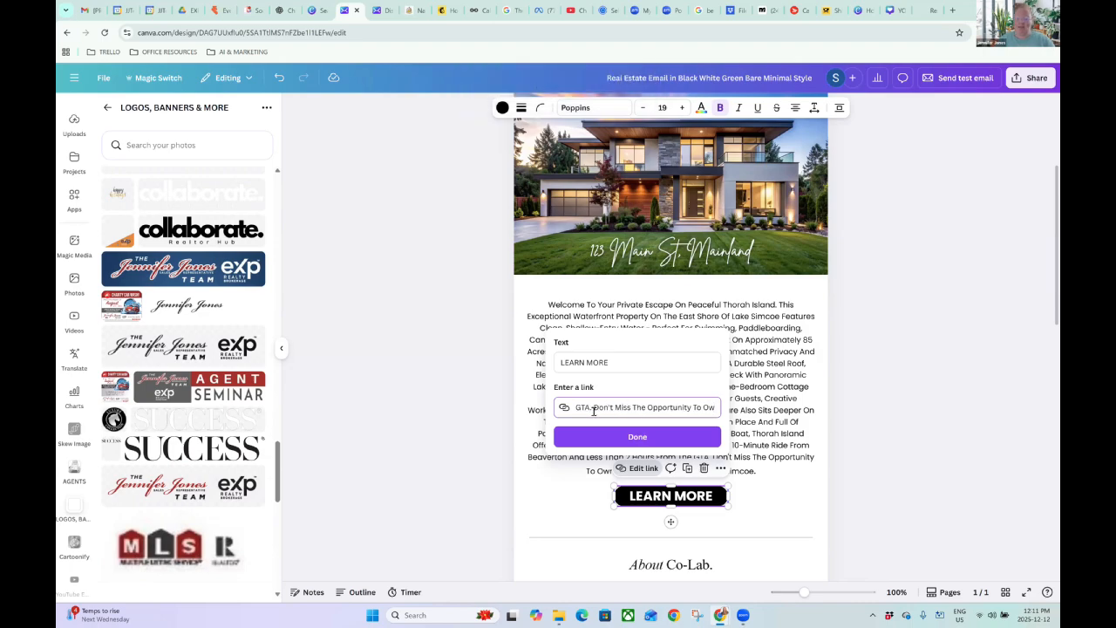
triple_click(593, 410)
key("BackSpace")
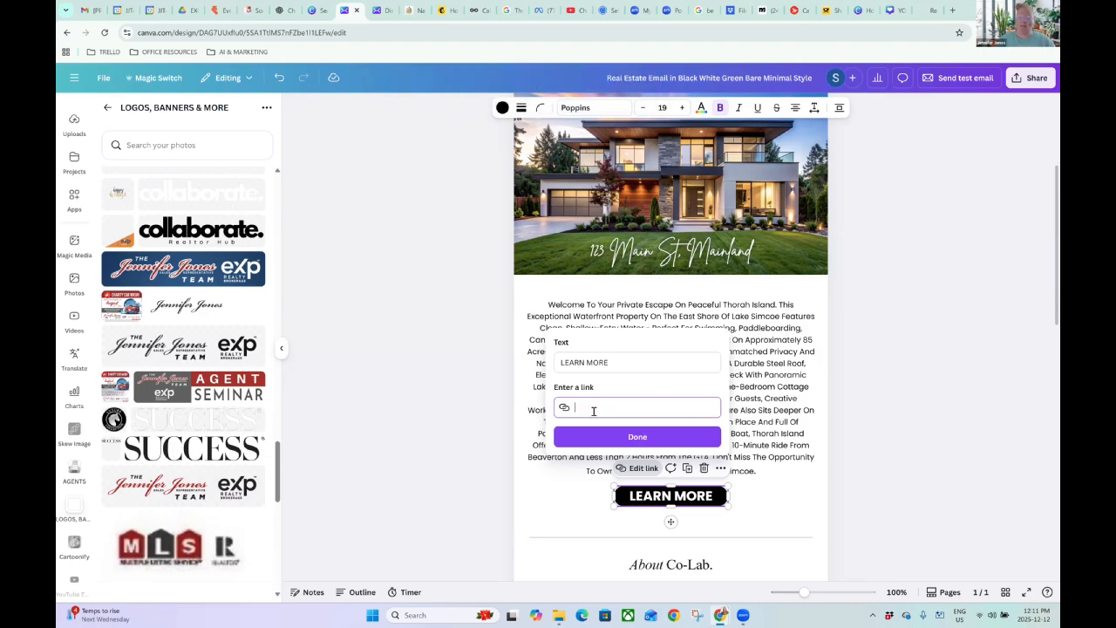
Copy the Shore Road listing URL from Chrome and set it as the button's link.
left_click(934, 10)
right_click(255, 34)
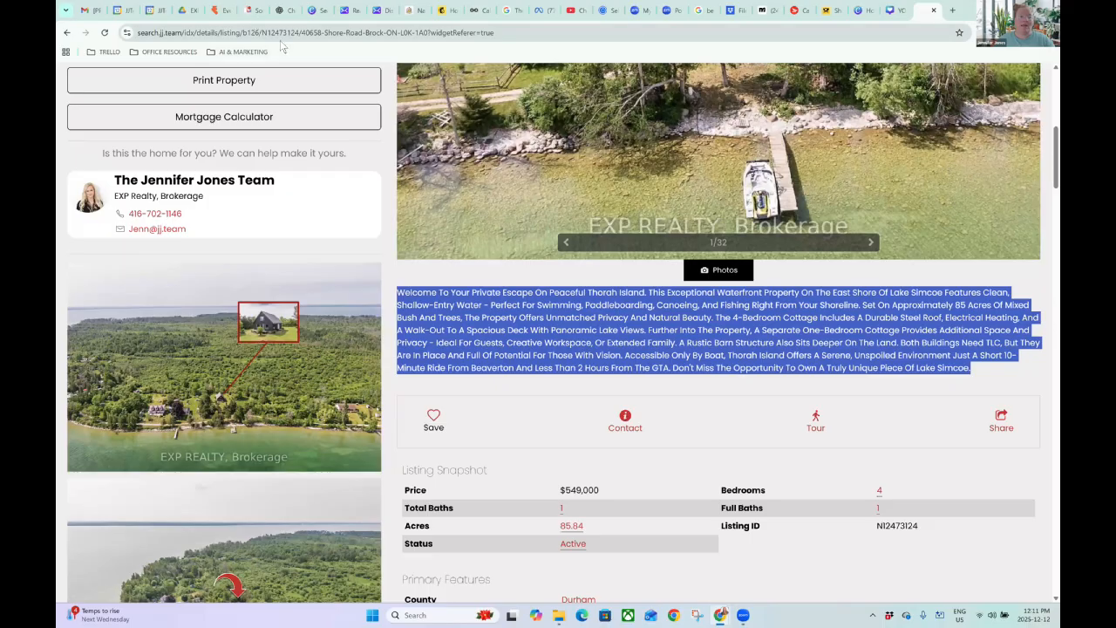
left_click(298, 133)
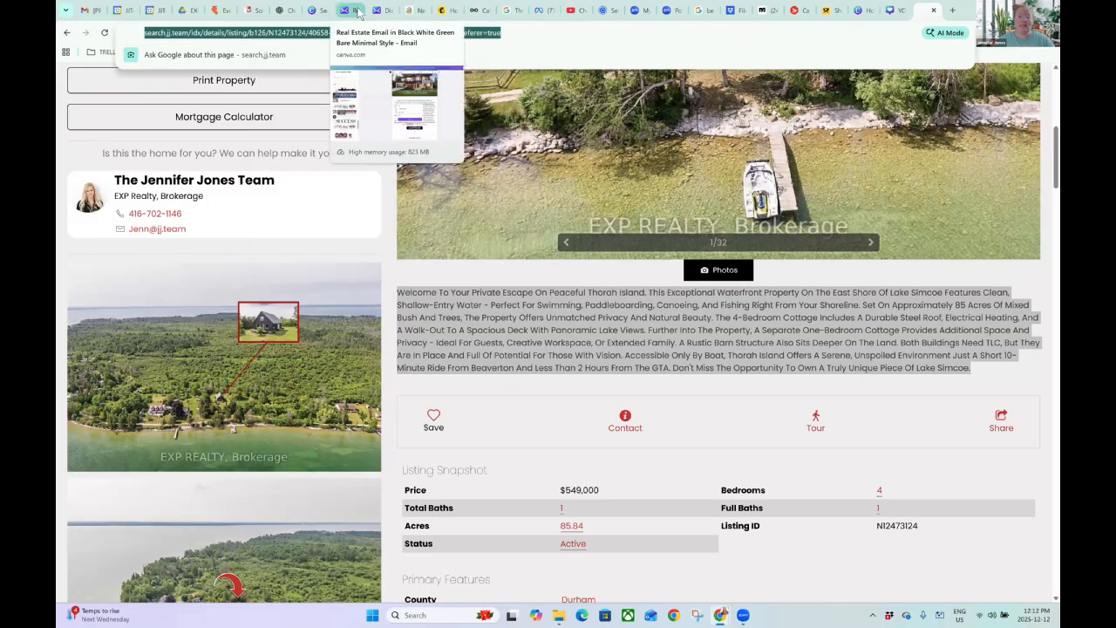
left_click(350, 10)
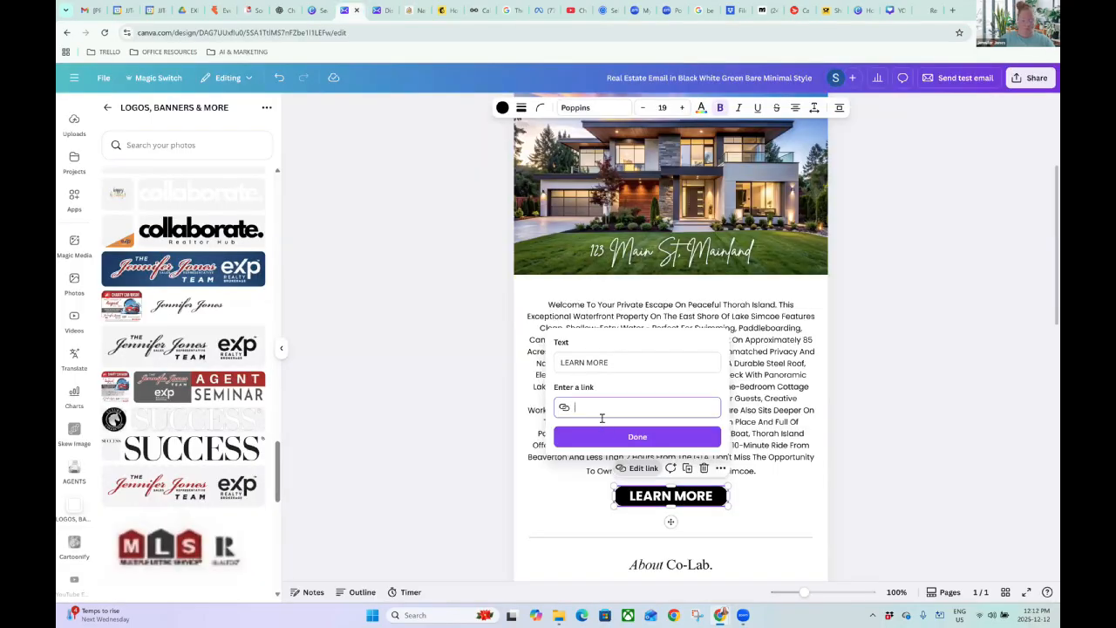
key("ctrl+v")
left_click(640, 437)
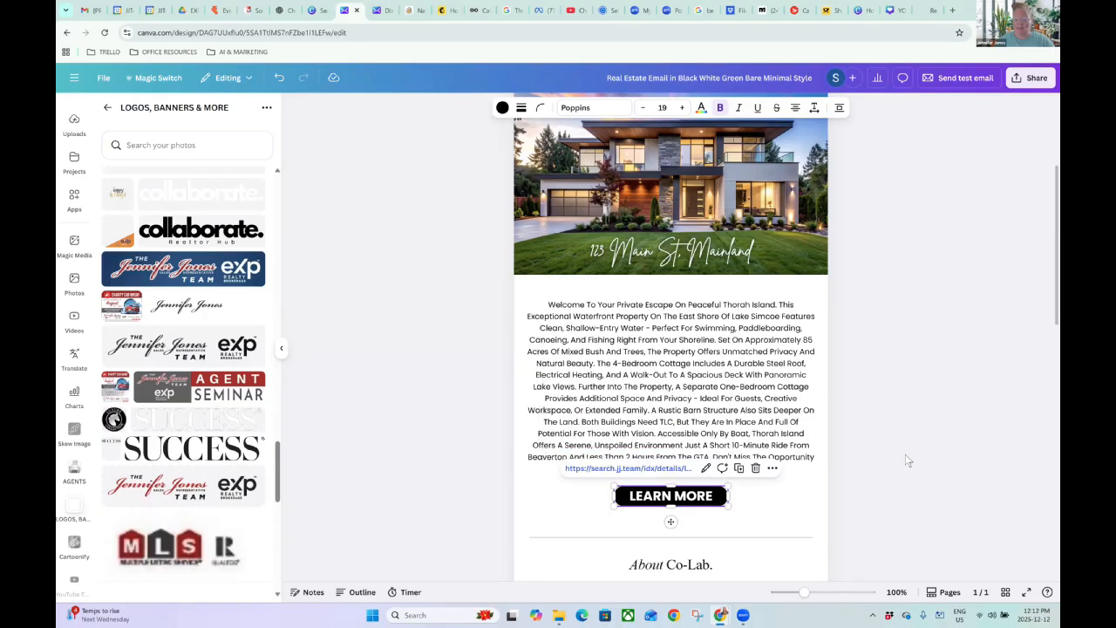
left_click(920, 456)
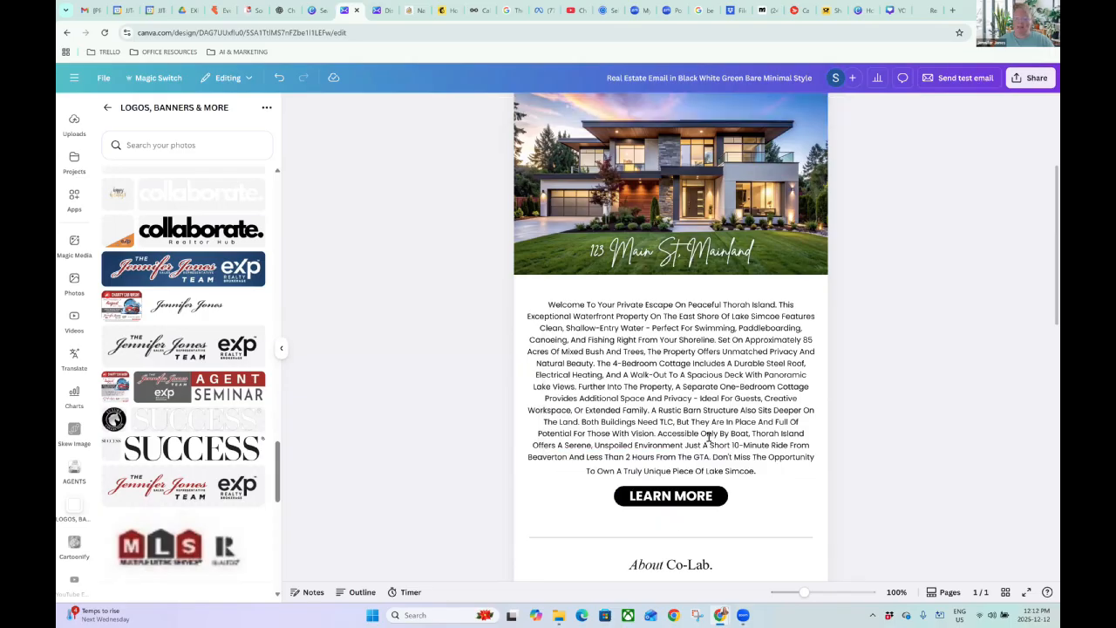
Overwrite the 'About Co-Lab.' heading with the text '2 Bed | 1 Bath'.
scroll(708, 436, "up", 3)
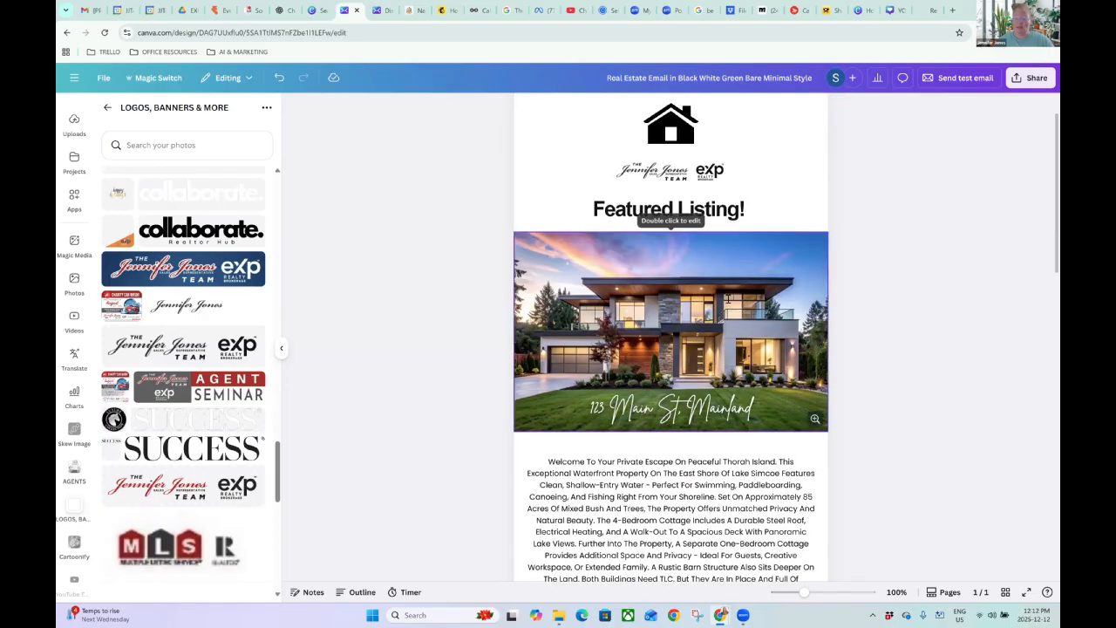
scroll(728, 298, "down", 6)
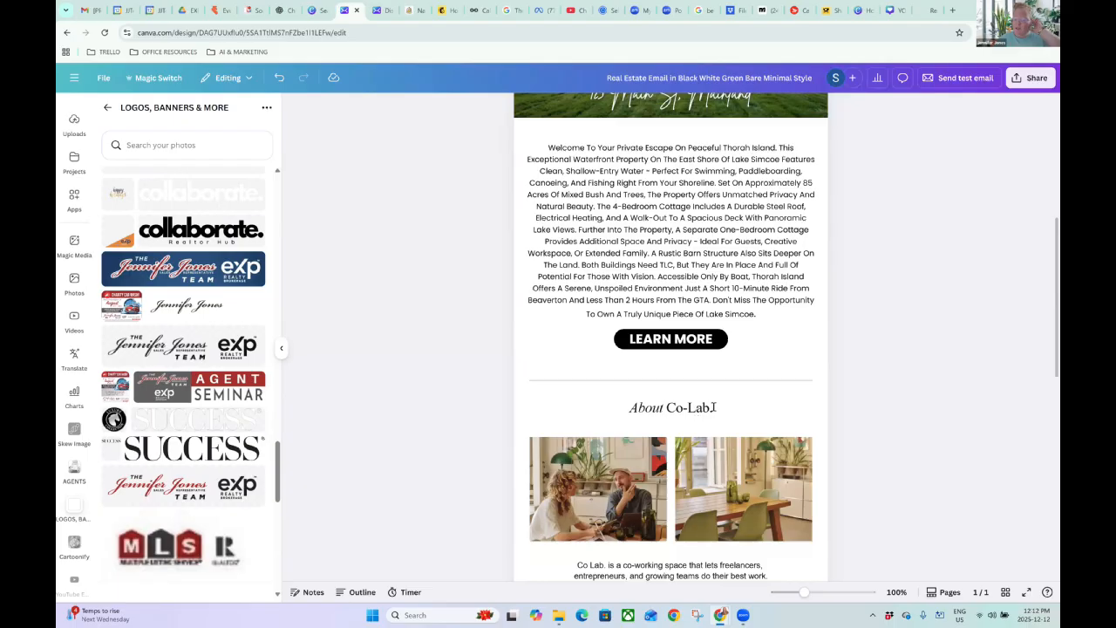
double_click(627, 408)
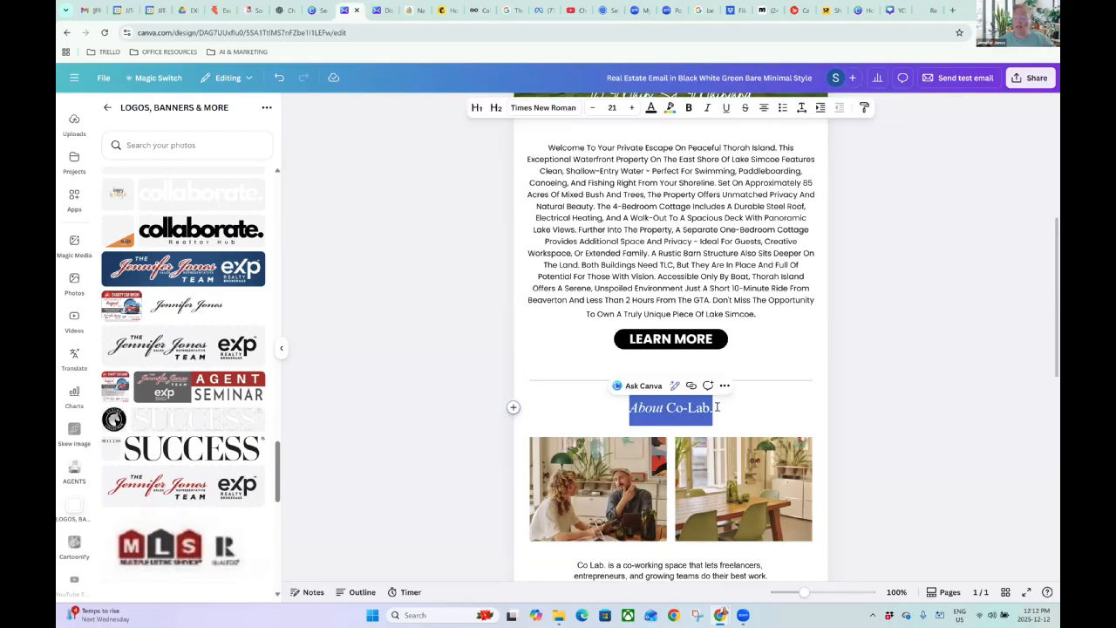
scroll(795, 344, "down", 1)
scroll(795, 340, "up", 2)
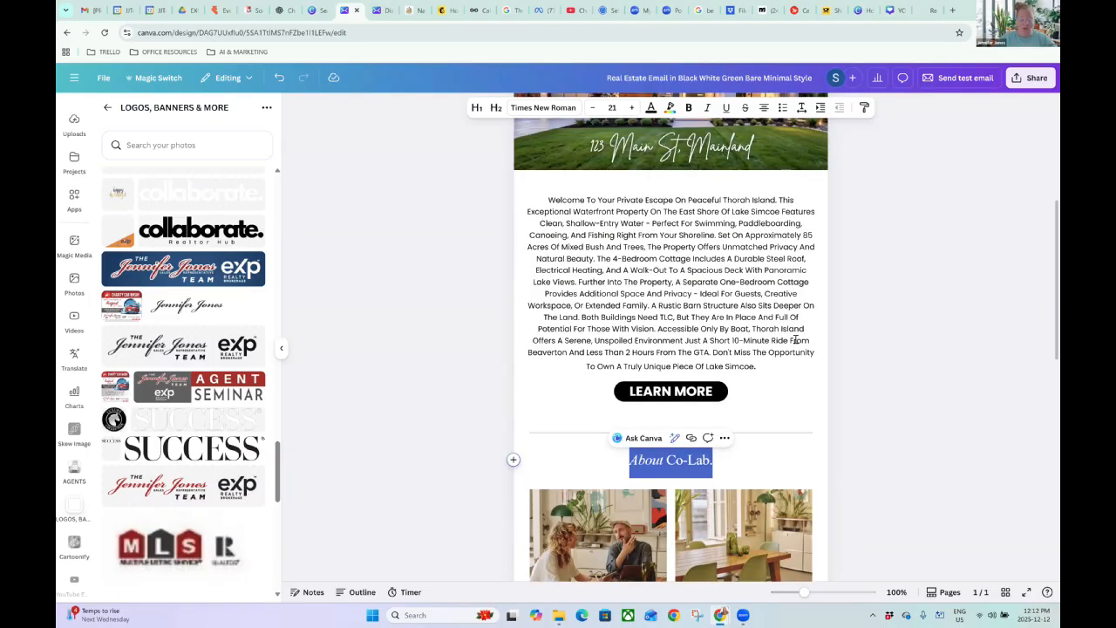
type("2 Bed")
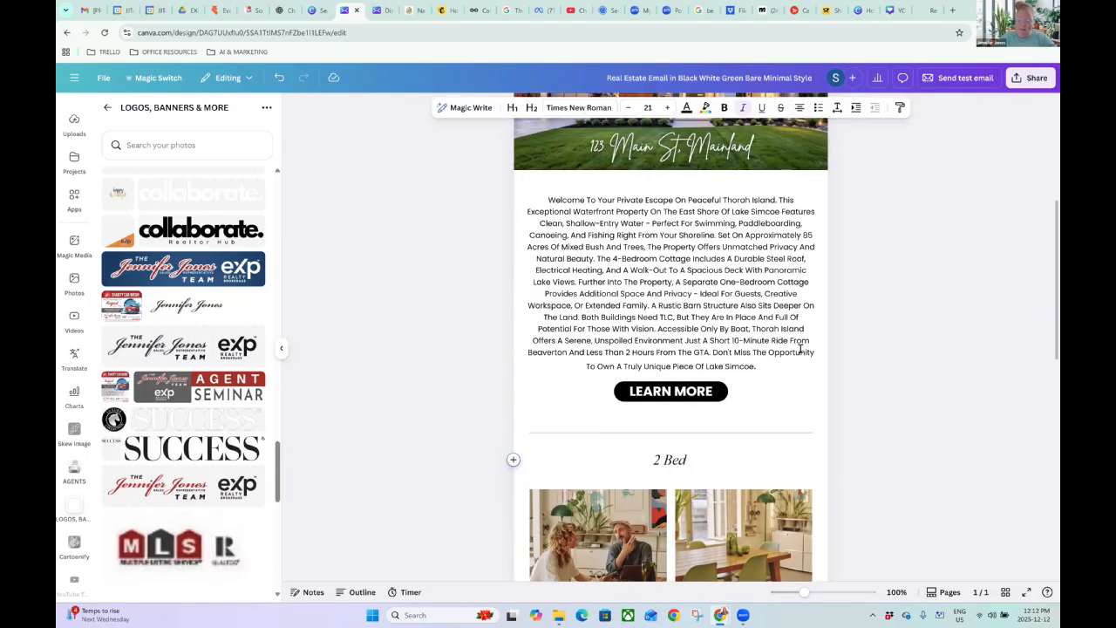
type(" | 1 Bath")
left_click(867, 330)
scroll(489, 322, "down", 3)
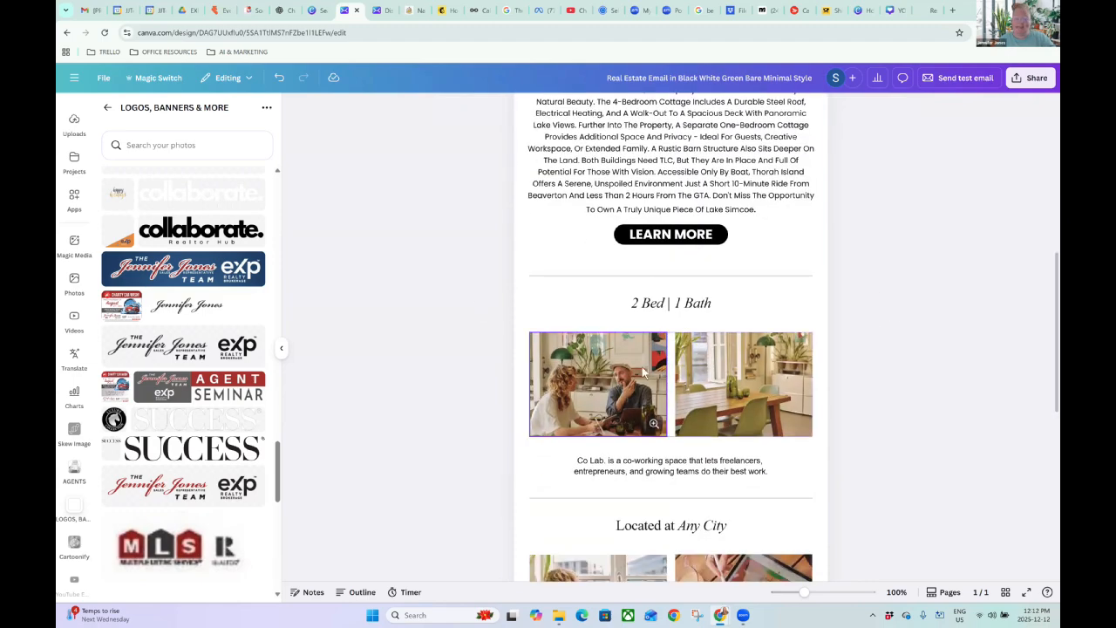
scroll(77, 488, "down", 2)
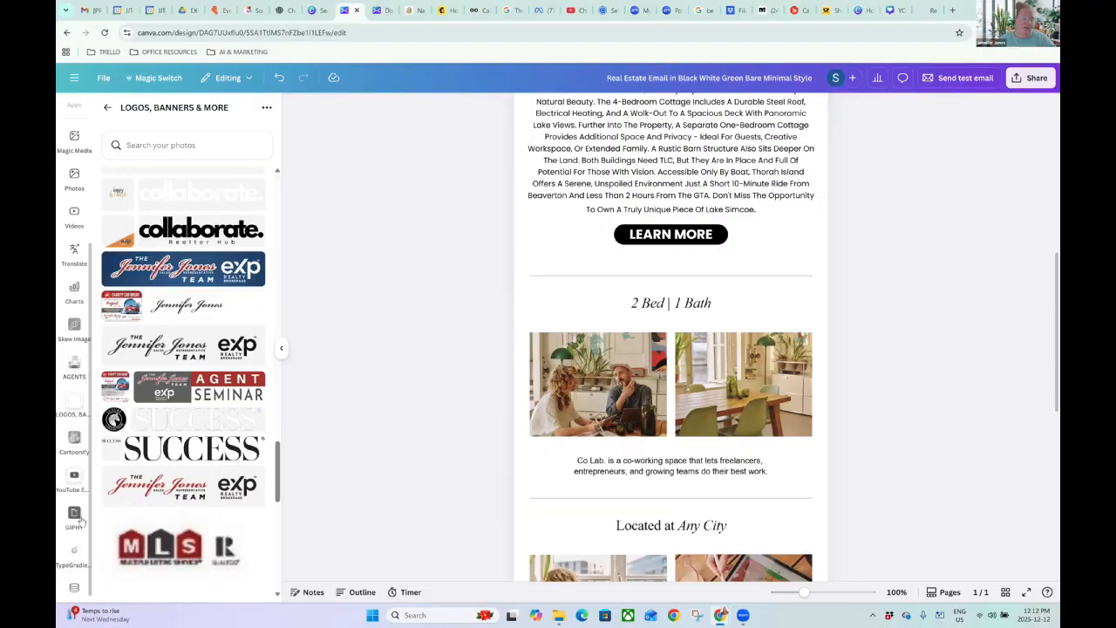
scroll(78, 501, "down", 1)
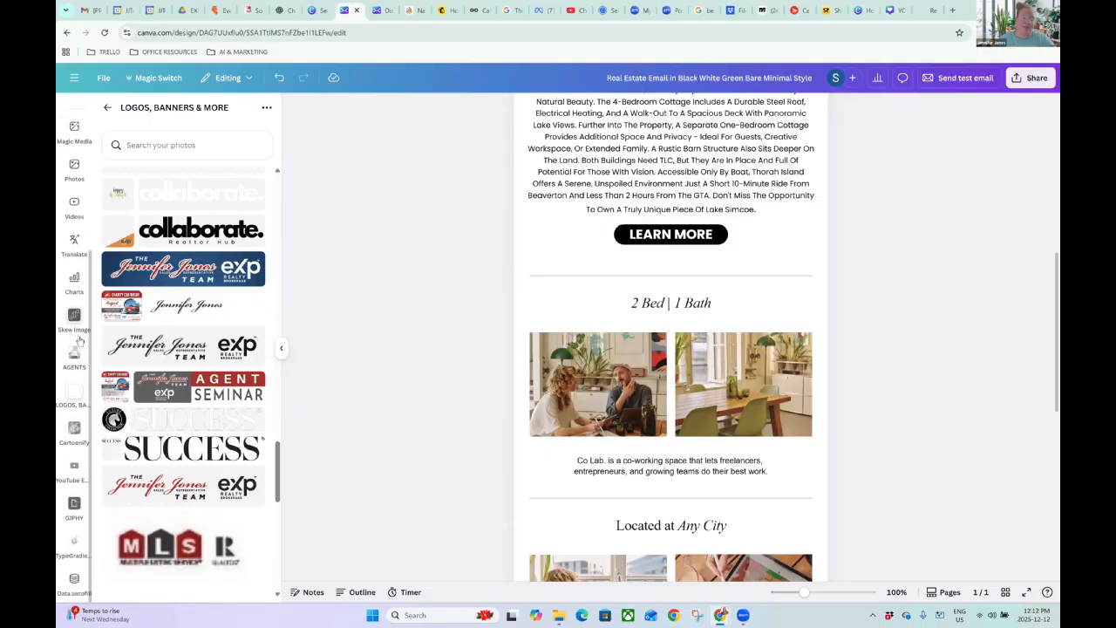
scroll(79, 340, "up", 3)
Drop recently used kitchen and living-room photos into the section's left and right frames.
left_click(74, 270)
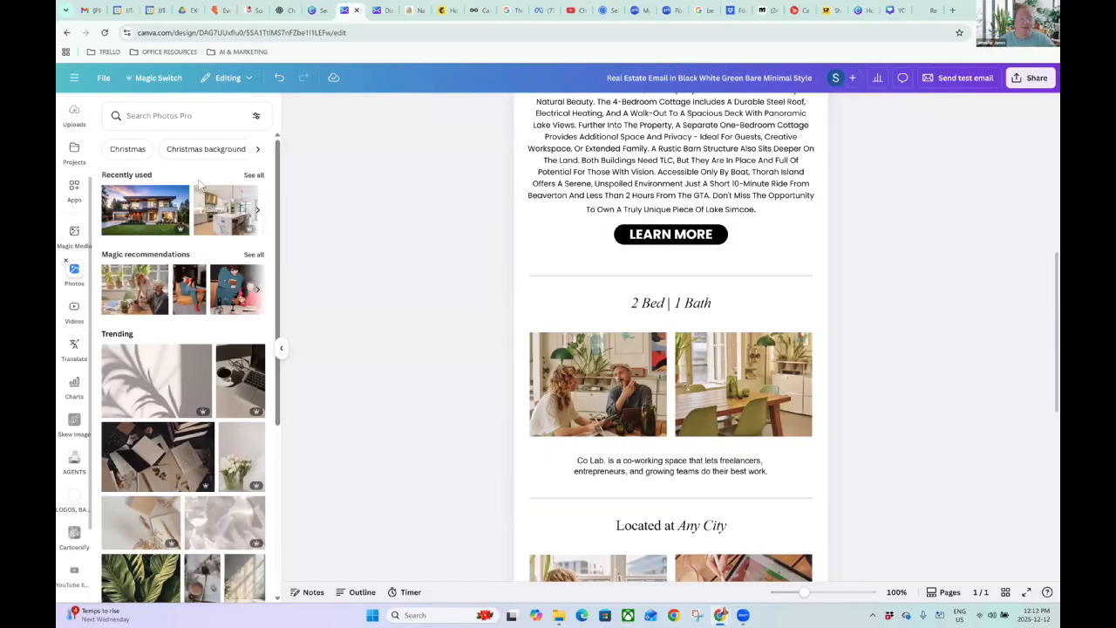
left_click(252, 177)
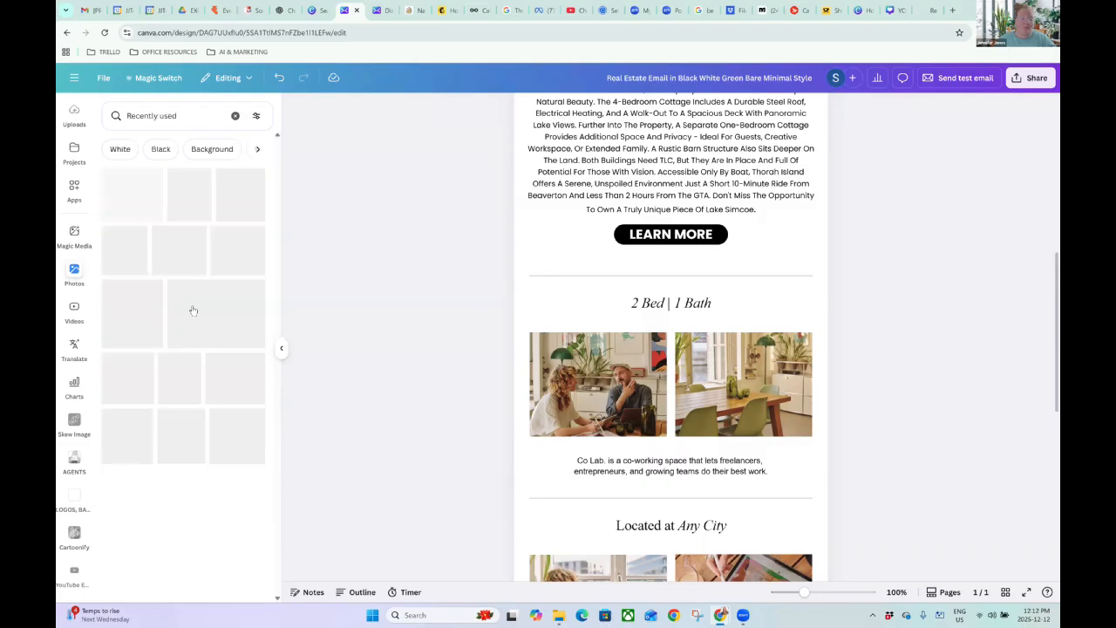
left_click_drag(223, 202, 593, 385)
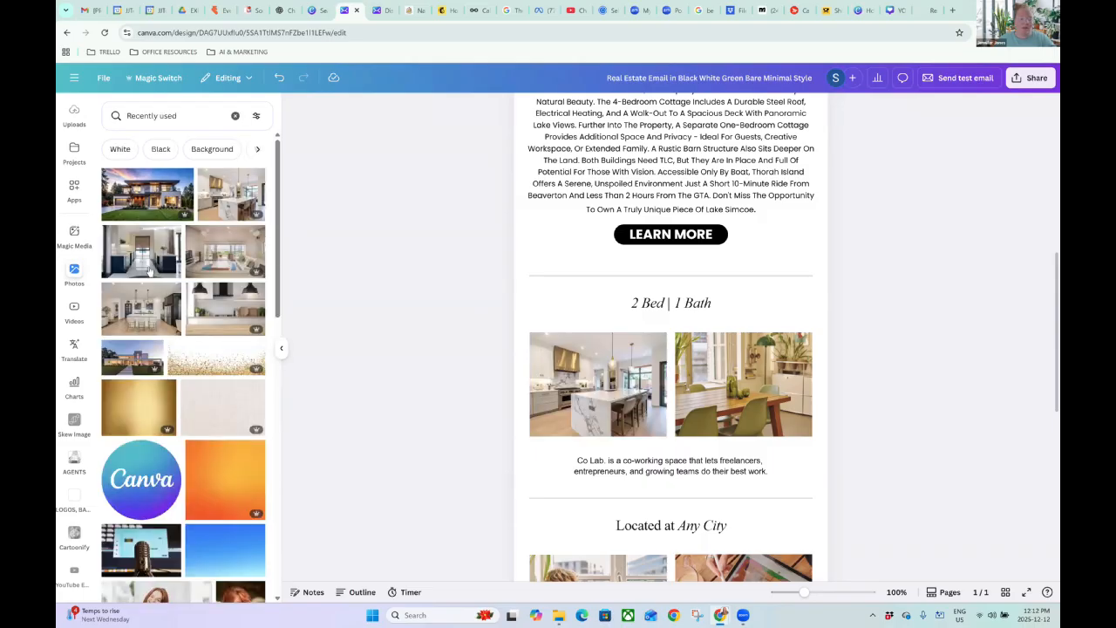
left_click_drag(193, 271, 712, 352)
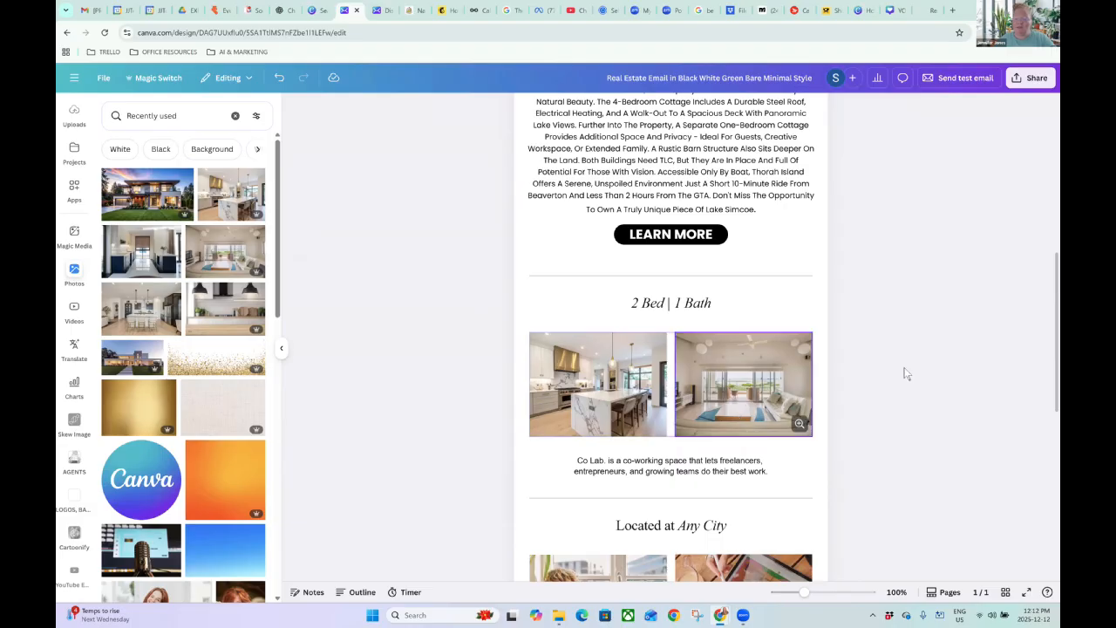
Delete the 'Co Lab.' caption beneath the two photos.
triple_click(613, 471)
left_click_drag(775, 472, 571, 461)
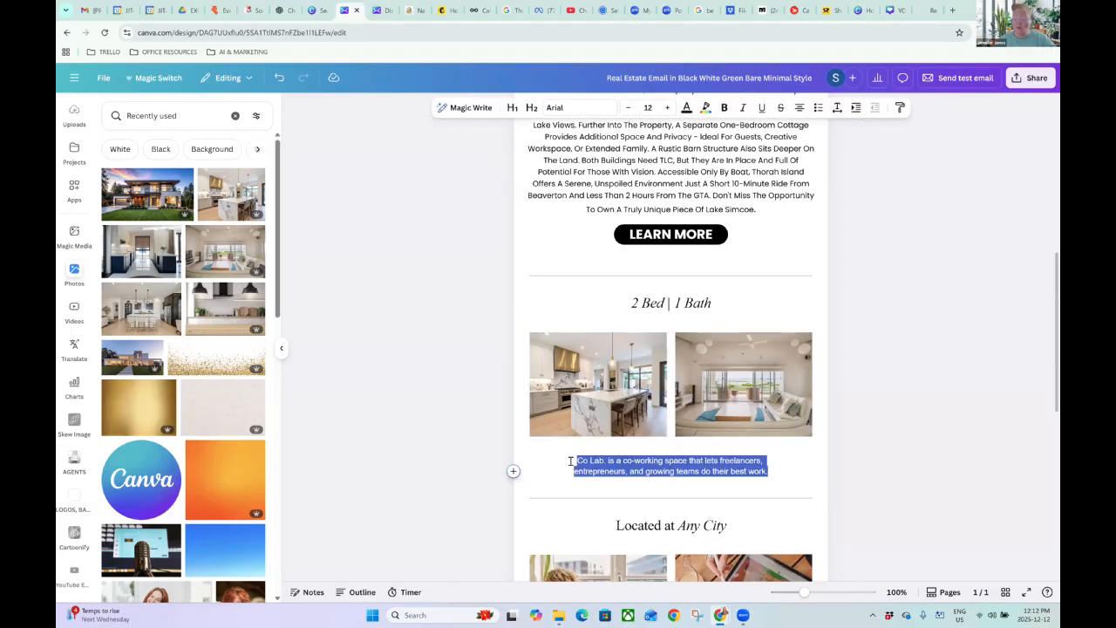
key("BackSpace")
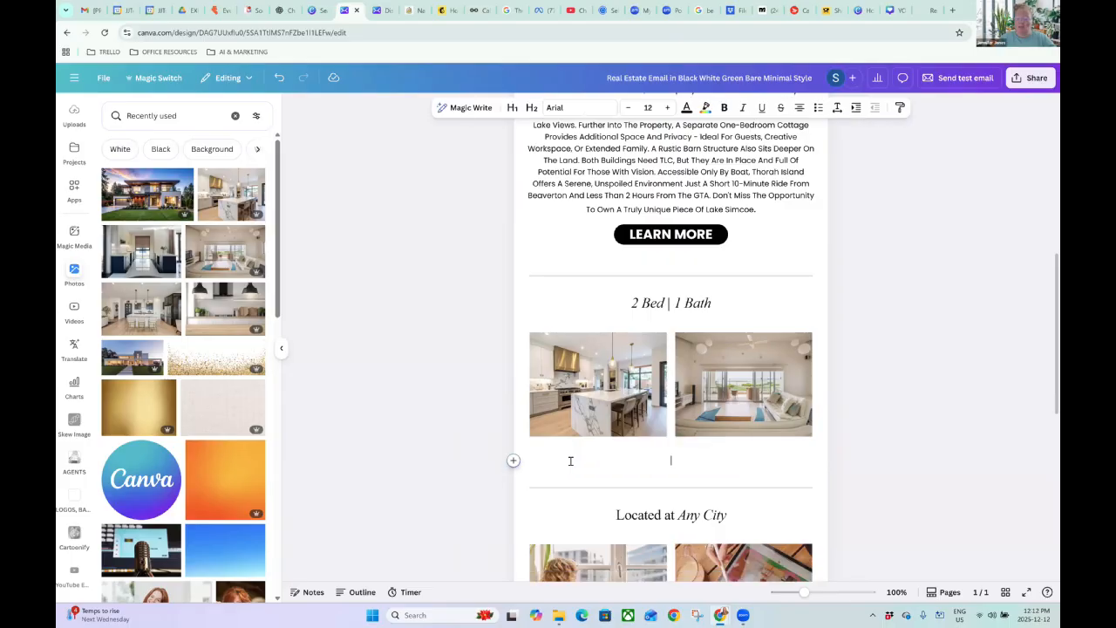
key("BackSpace")
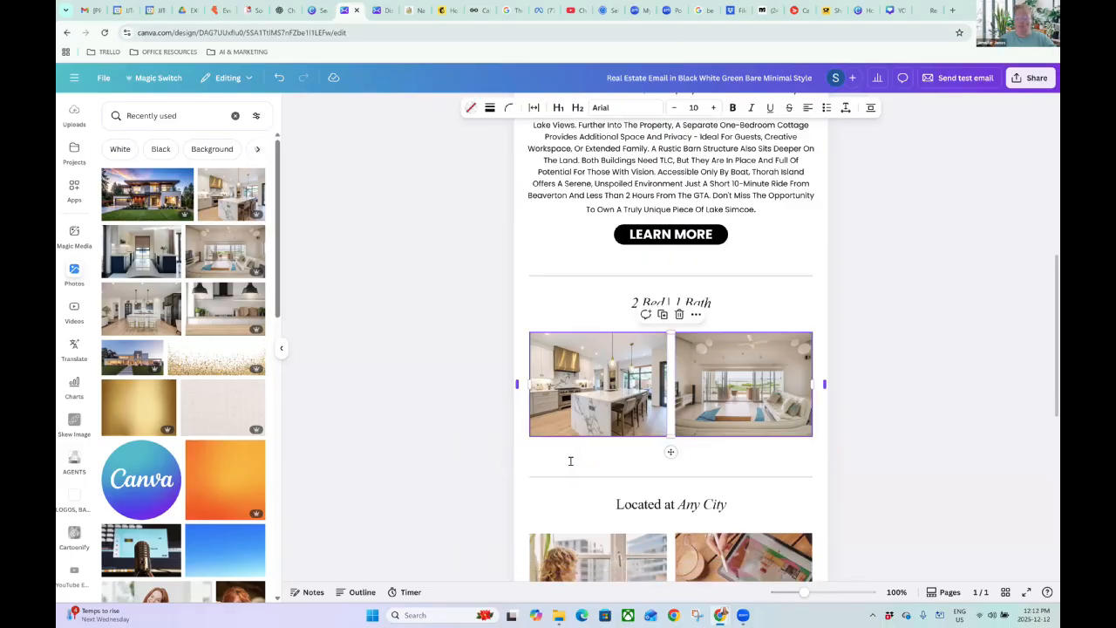
Duplicate the two-photo row and fill the new lower frames with two different kitchen photos, including the pendant-light one.
left_click(662, 314)
left_click(877, 457)
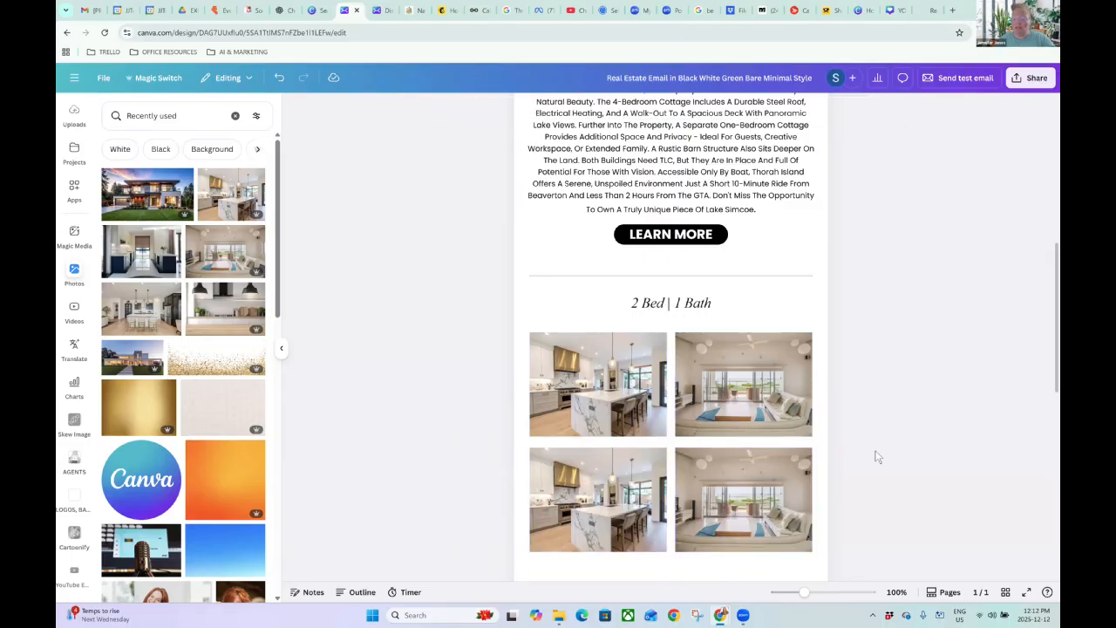
scroll(866, 445, "down", 2)
left_click(602, 262)
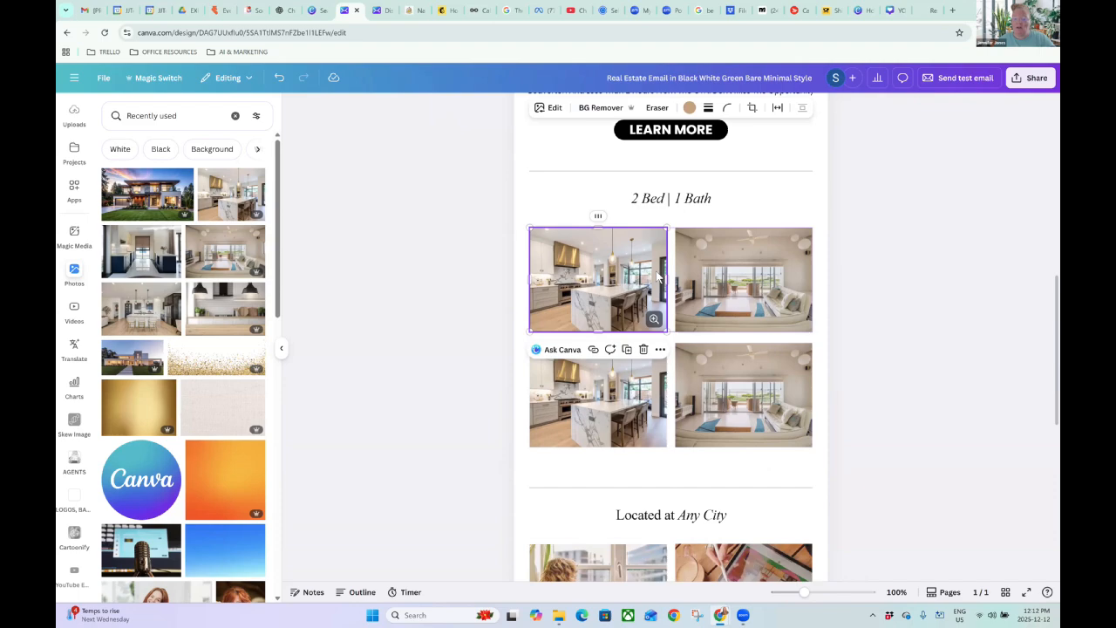
left_click(702, 252)
left_click(858, 291)
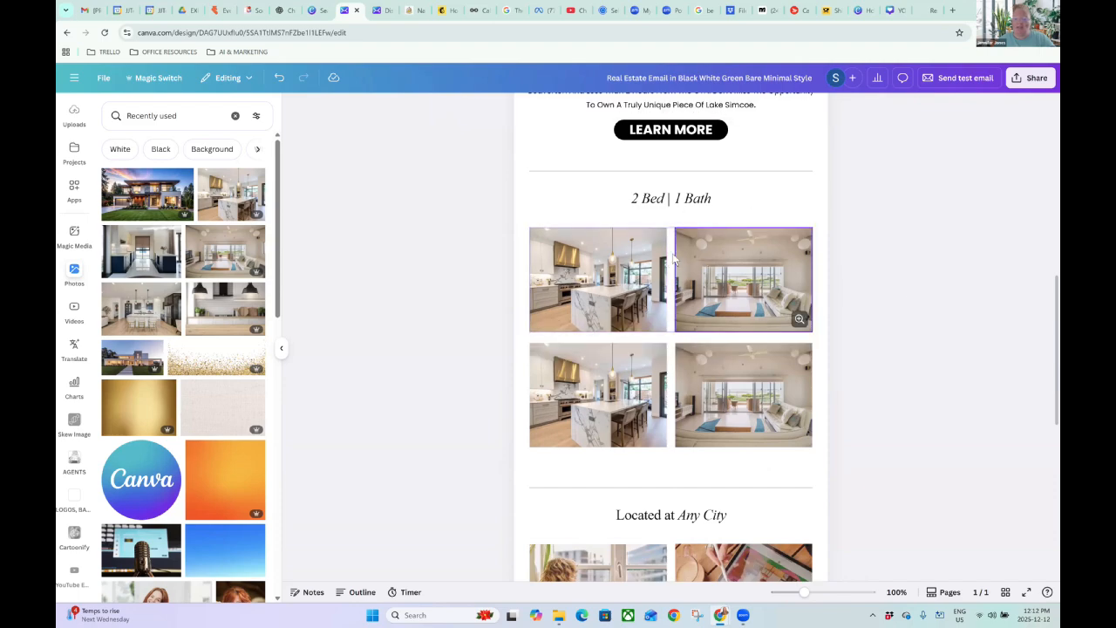
left_click(674, 224)
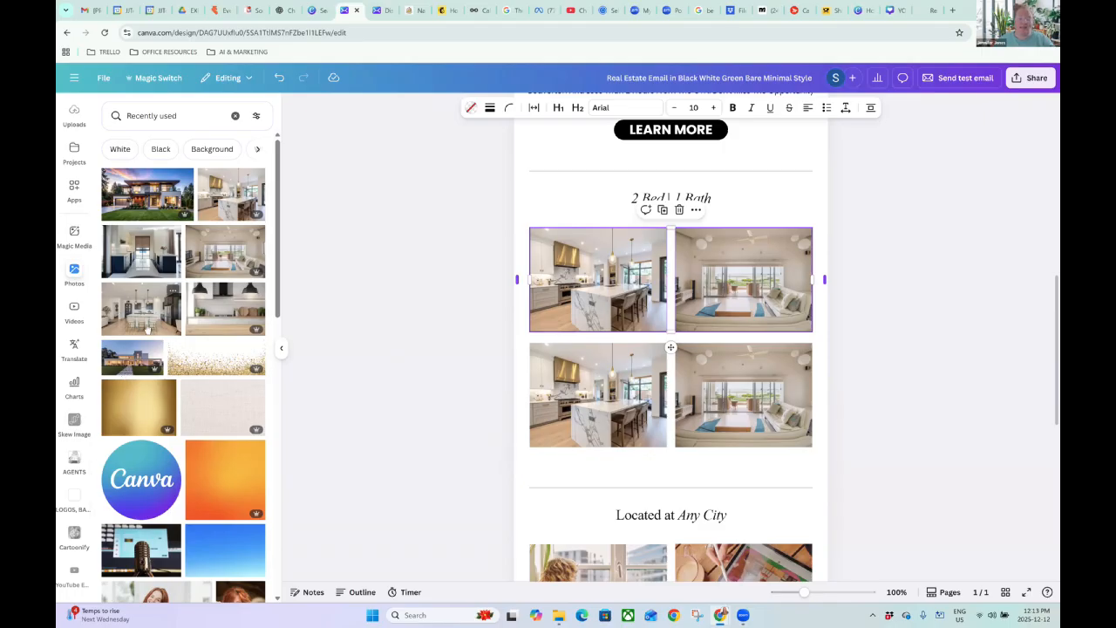
left_click_drag(148, 314, 540, 353)
left_click_drag(226, 309, 741, 392)
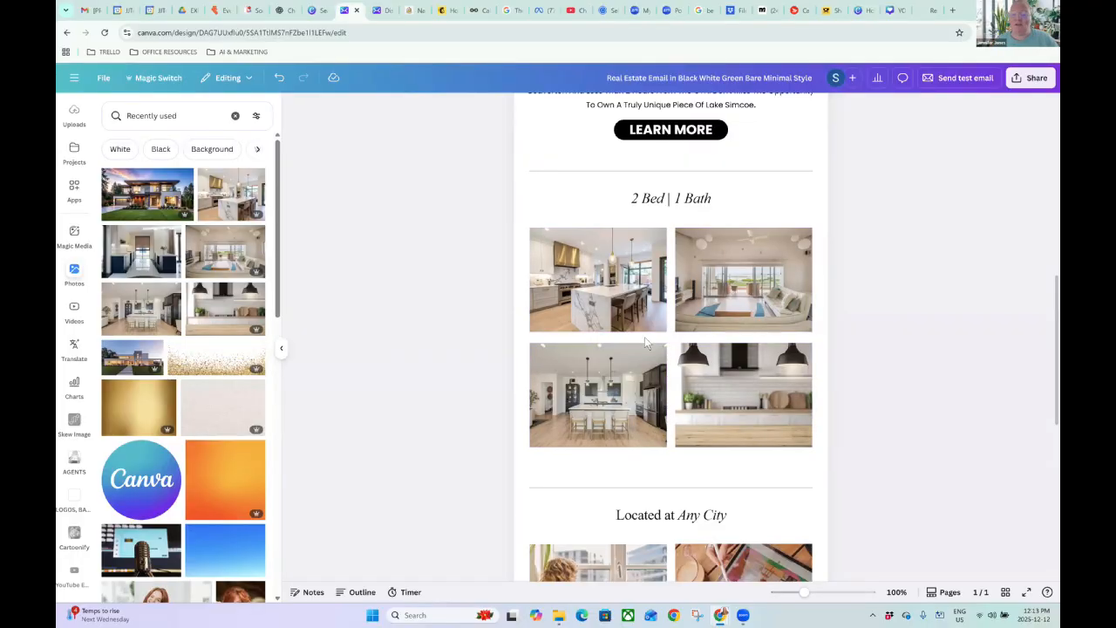
Link the upper-row kitchen and living-room photos to the pasted listing page URL.
left_click(612, 322)
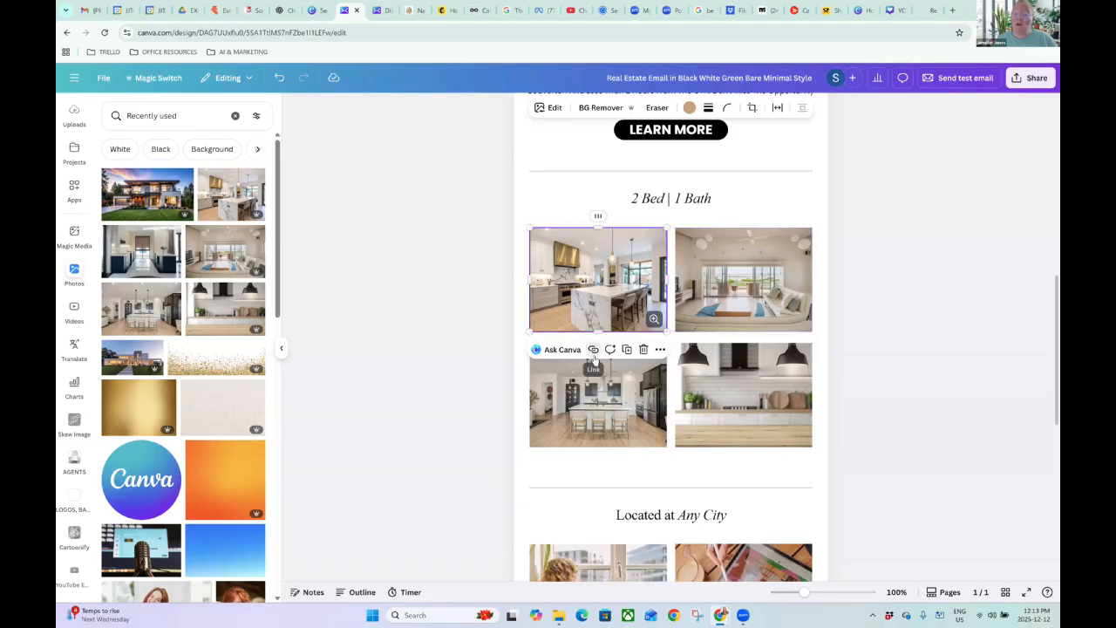
left_click(594, 349)
key("ctrl+v")
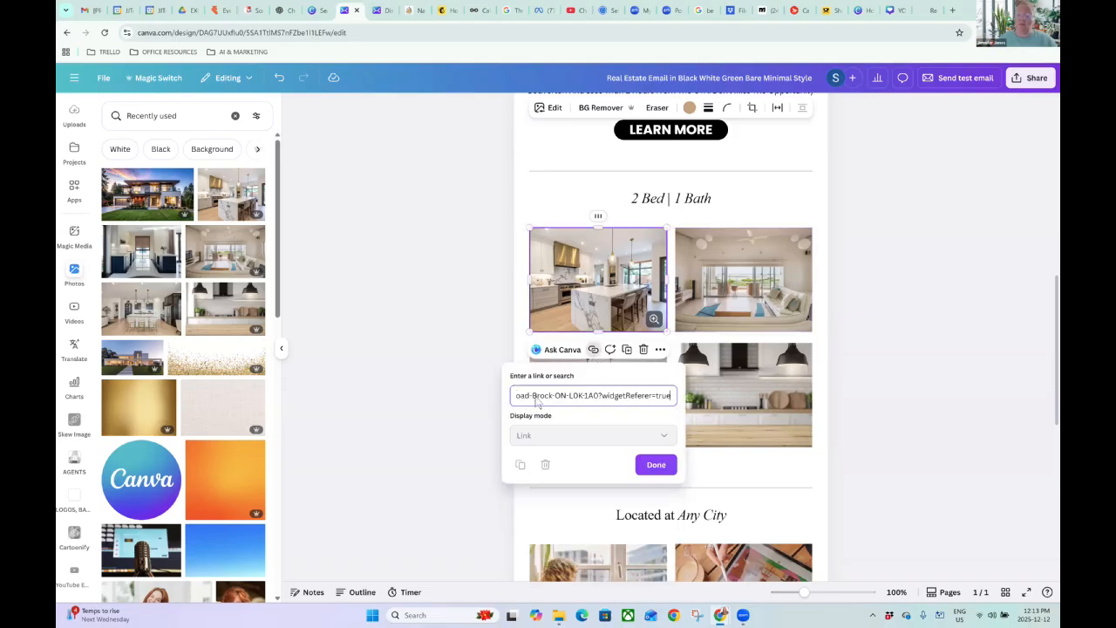
left_click(655, 463)
left_click(760, 305)
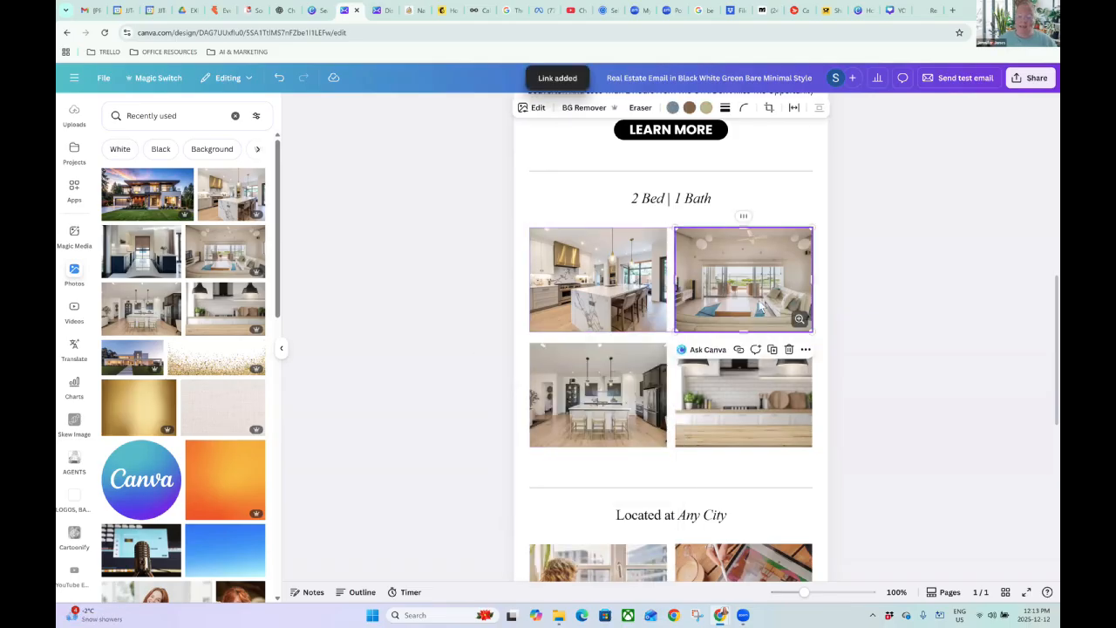
left_click(740, 350)
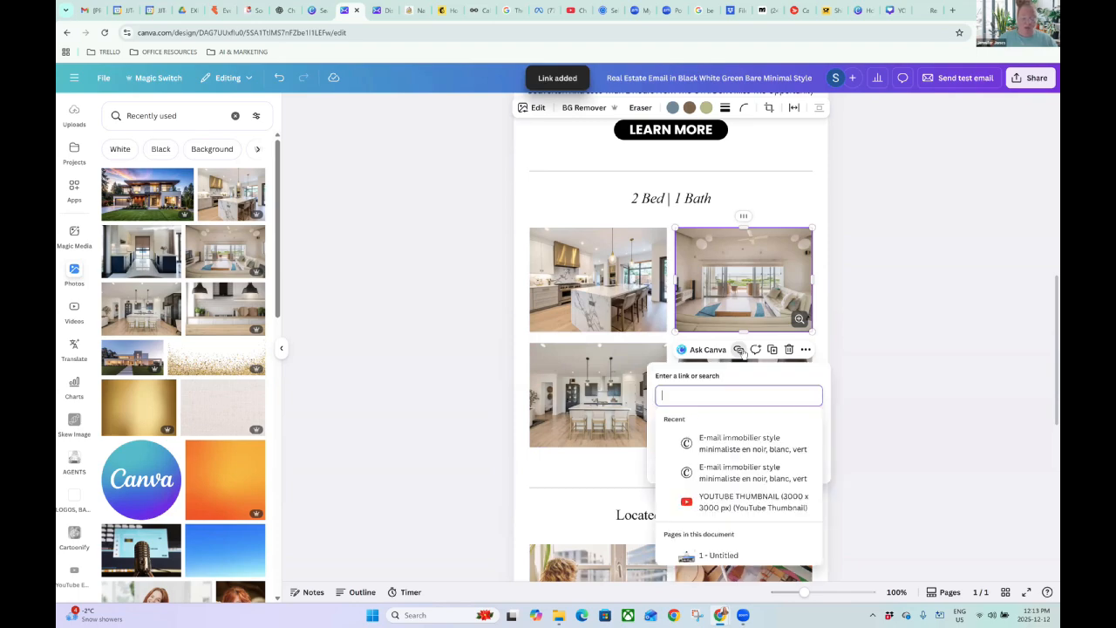
key("ctrl+v")
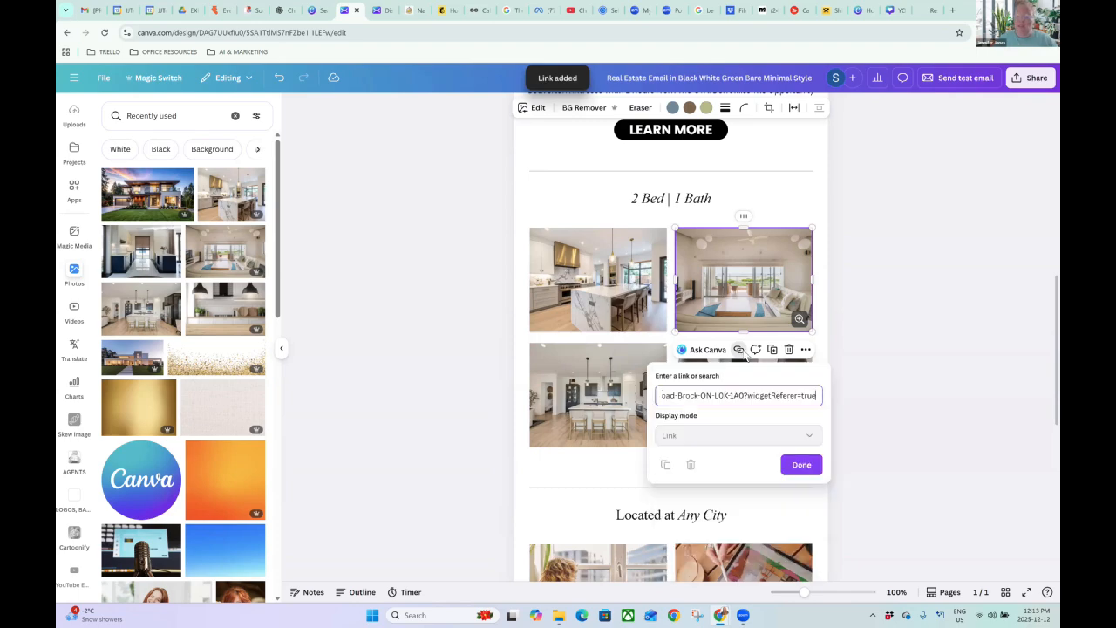
left_click(799, 463)
Link the lower-row kitchen photos to the same listing page URL.
left_click(641, 414)
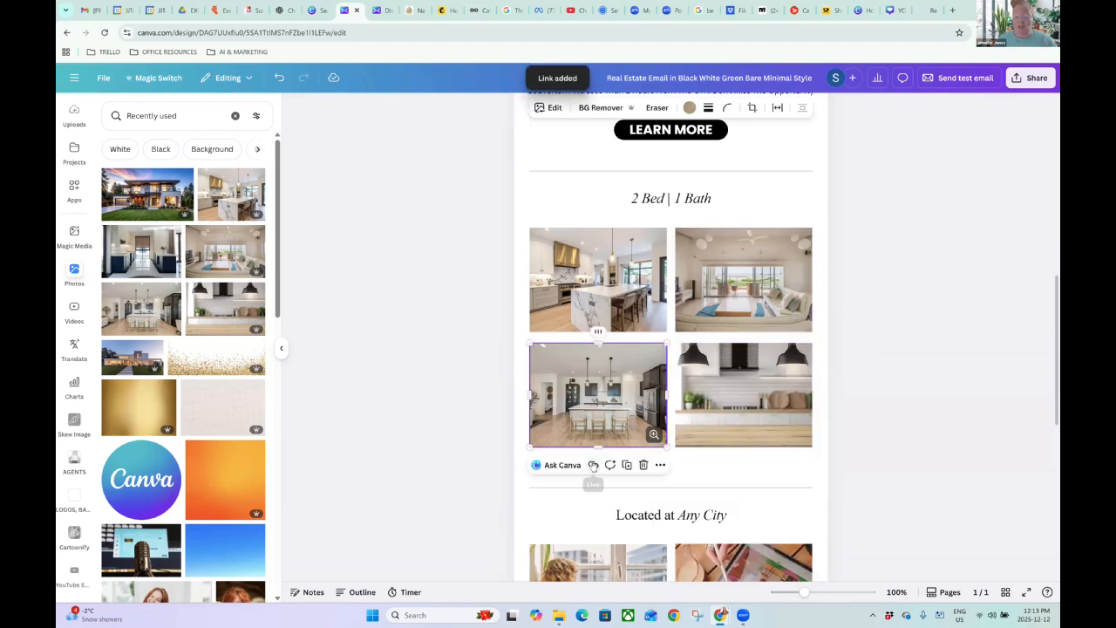
left_click(592, 465)
key("ctrl+v")
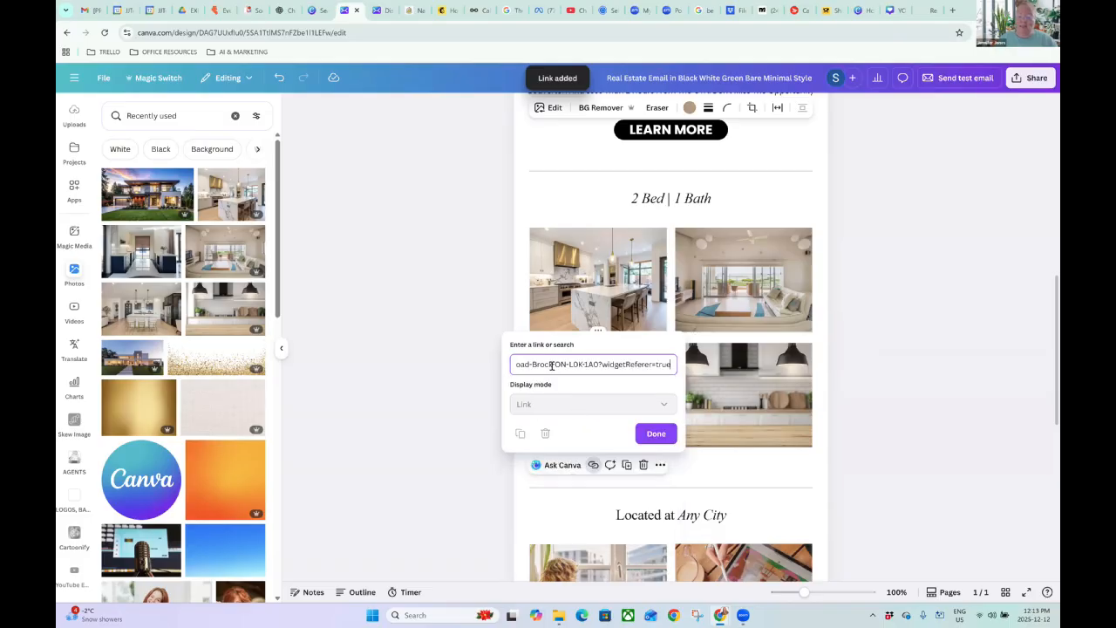
left_click(661, 436)
left_click(776, 381)
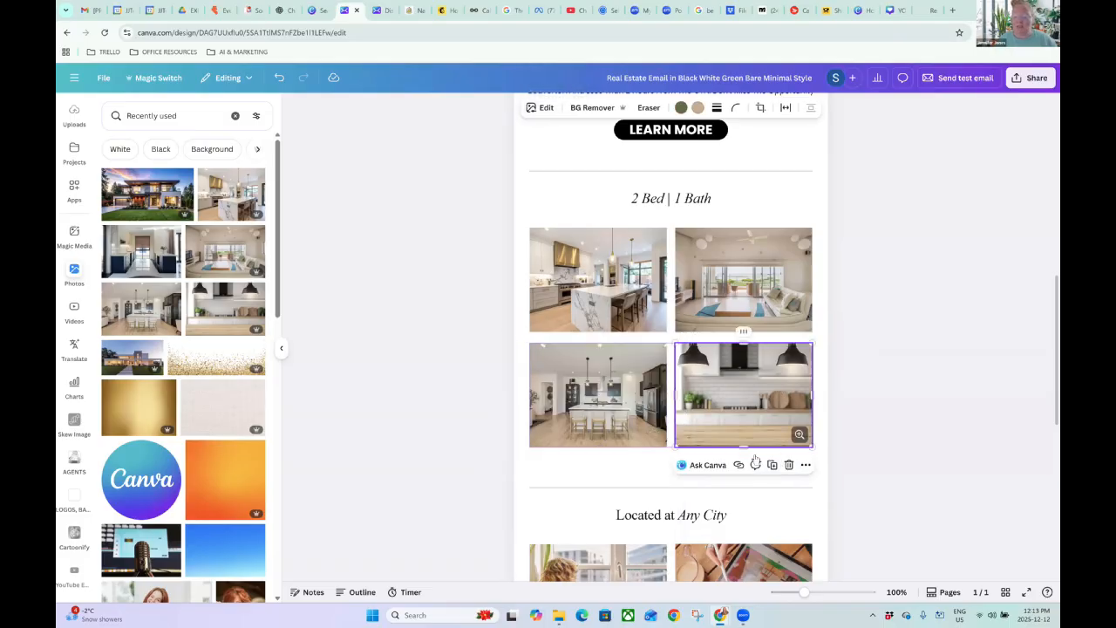
left_click(739, 465)
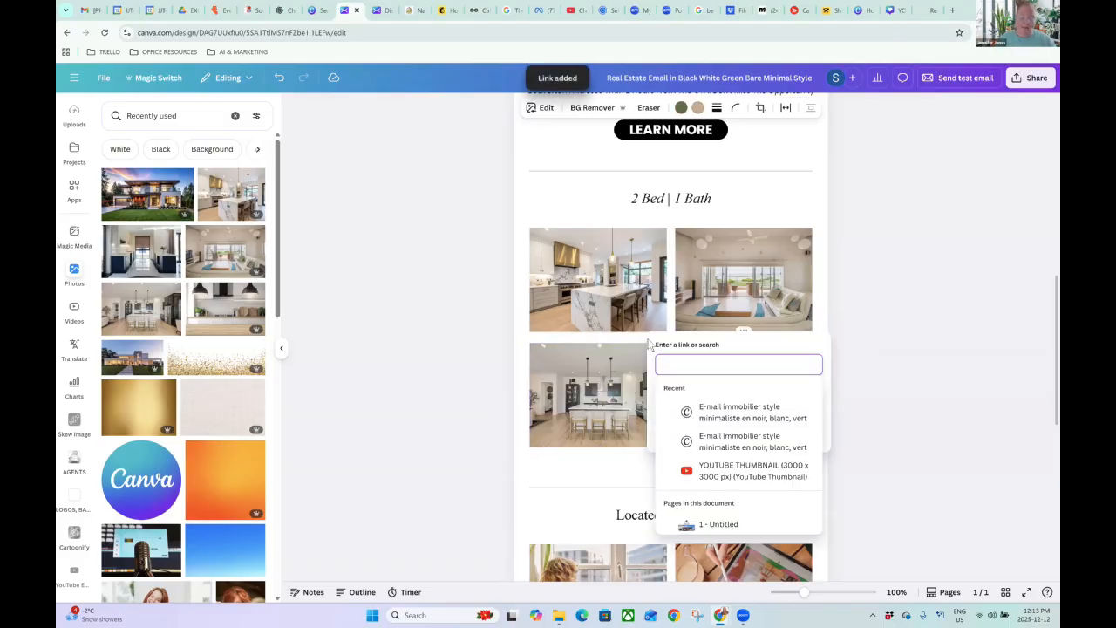
key("ctrl+v")
Confirm the lower-right photo's link and clear the selection.
left_click(801, 433)
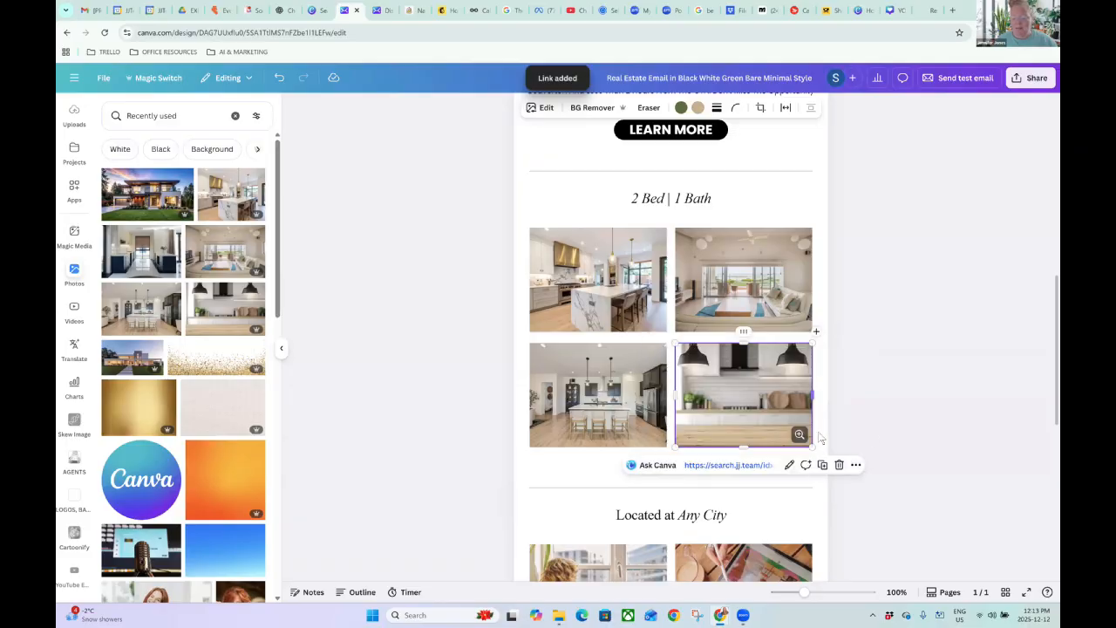
left_click(868, 426)
scroll(867, 372, "up", 1)
scroll(868, 372, "up", 1)
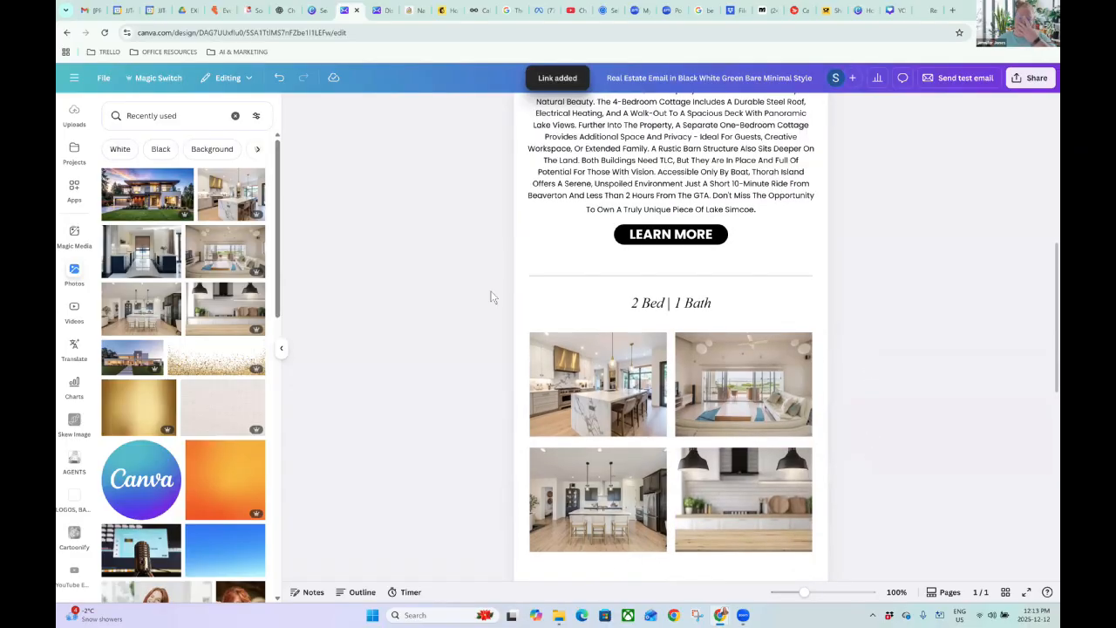
Add a new line of placeholder gibberish text under the 2 Bed | 1 Bath heading.
left_click(743, 319)
key("Return")
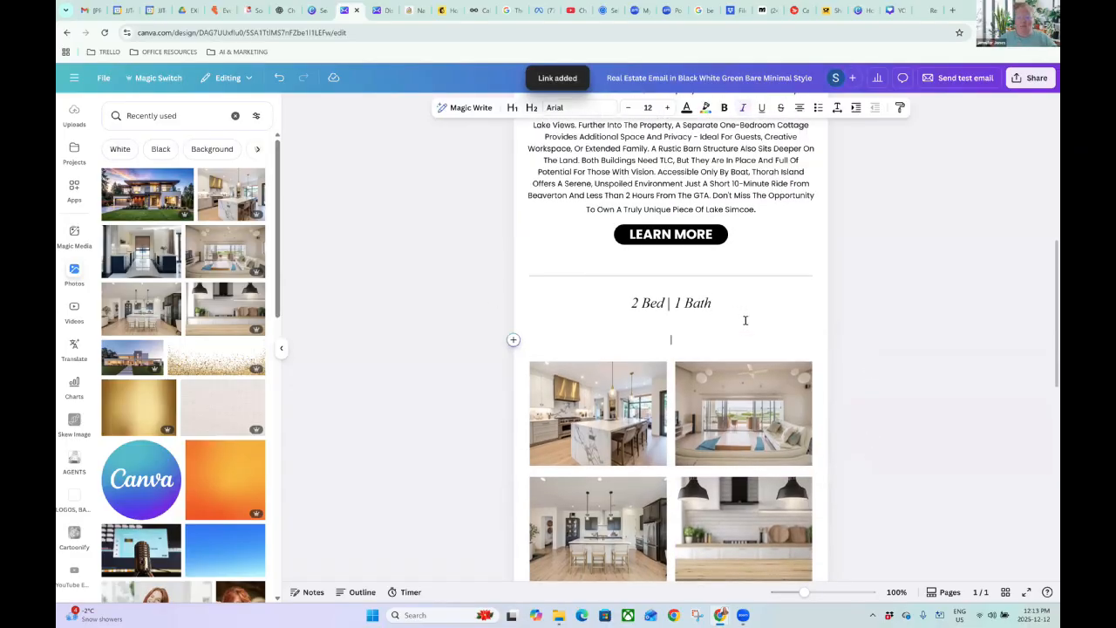
type("eiuefpufepufeefuf'eu fe fue'ufep'fp'ei")
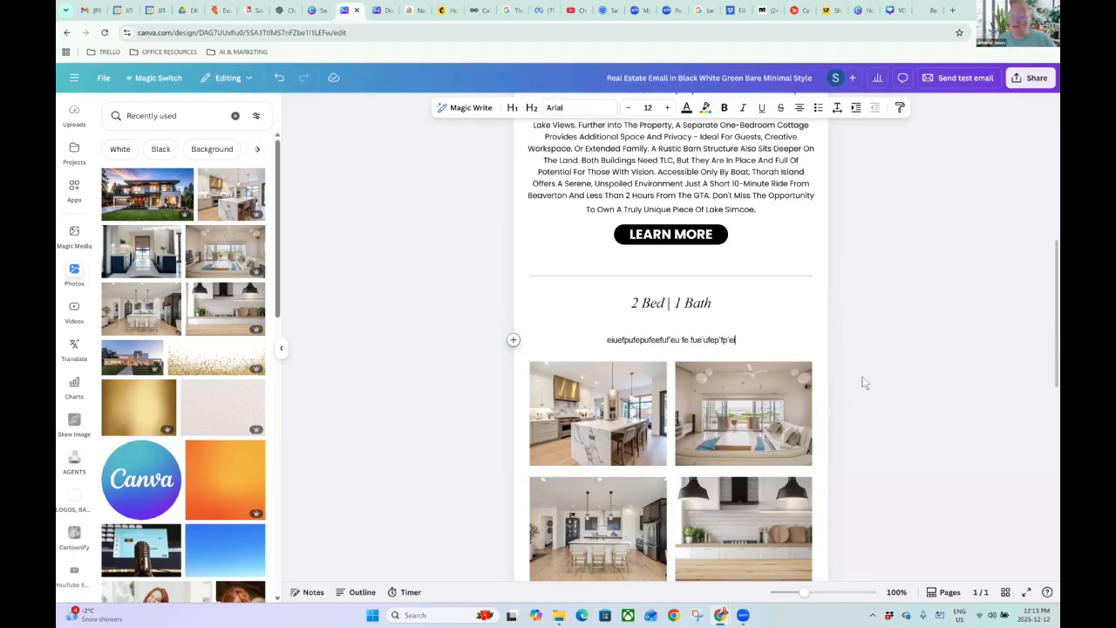
left_click(850, 305)
scroll(853, 306, "down", 3)
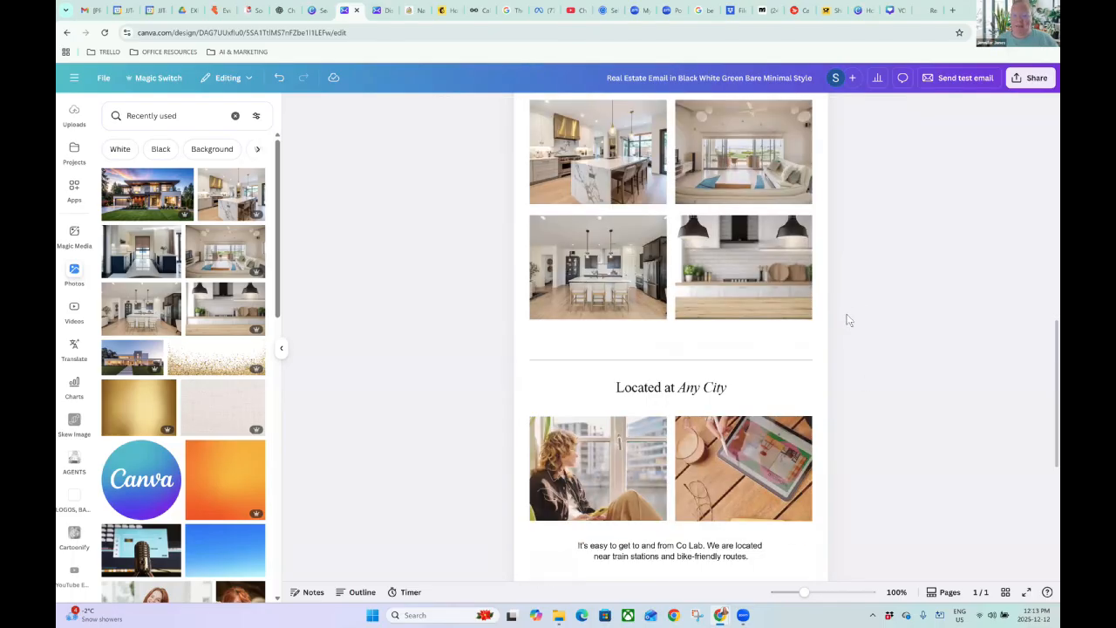
scroll(845, 316, "up", 2)
scroll(723, 332, "down", 1)
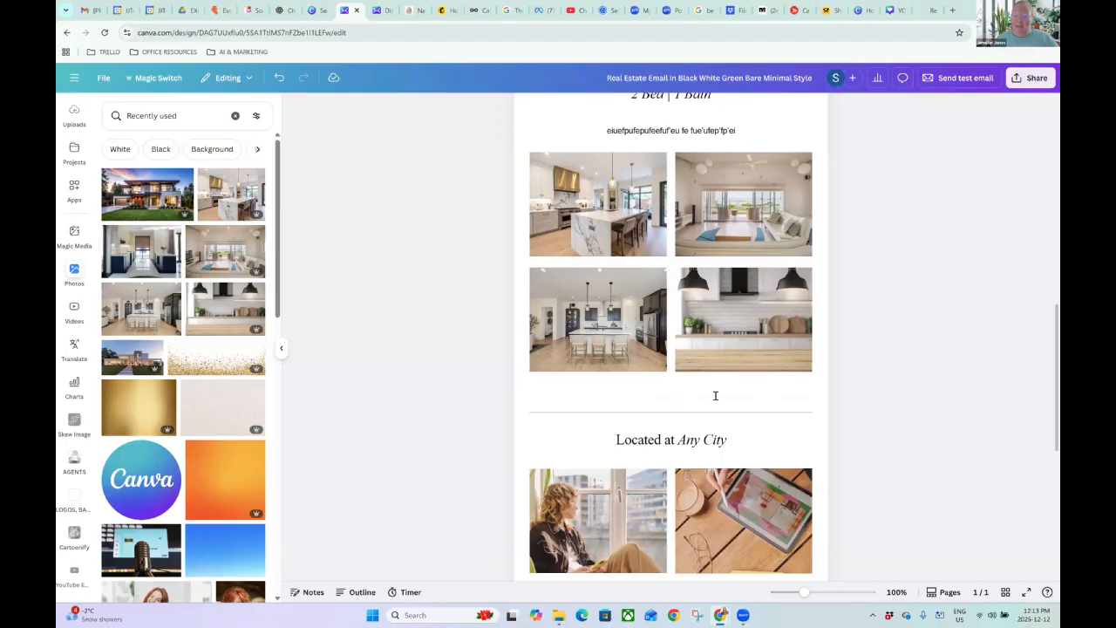
scroll(714, 398, "down", 2)
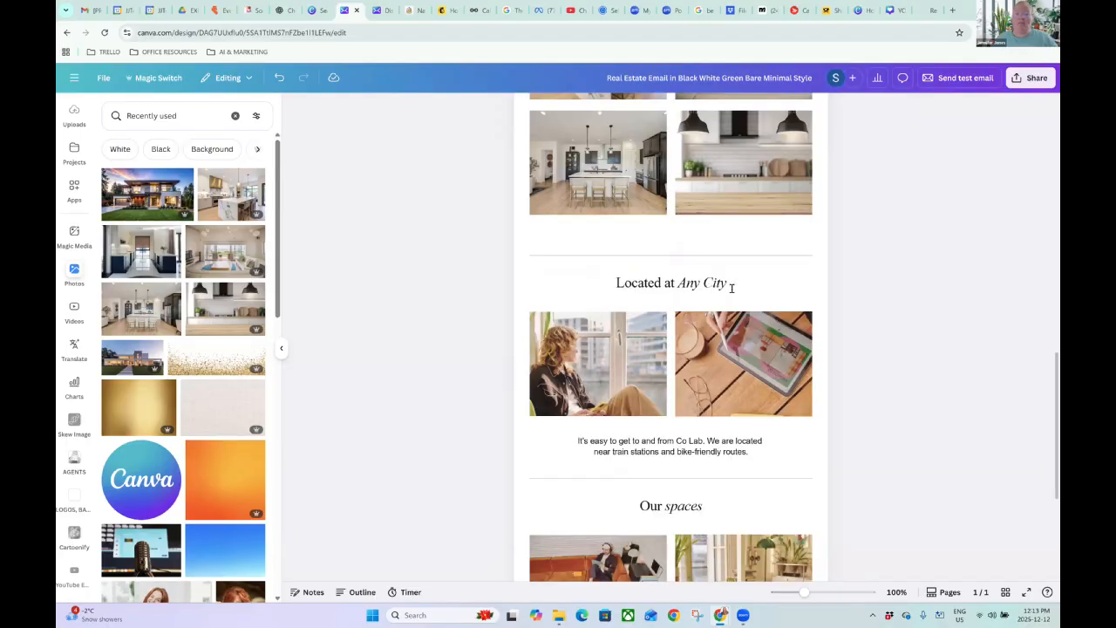
scroll(739, 305, "up", 2)
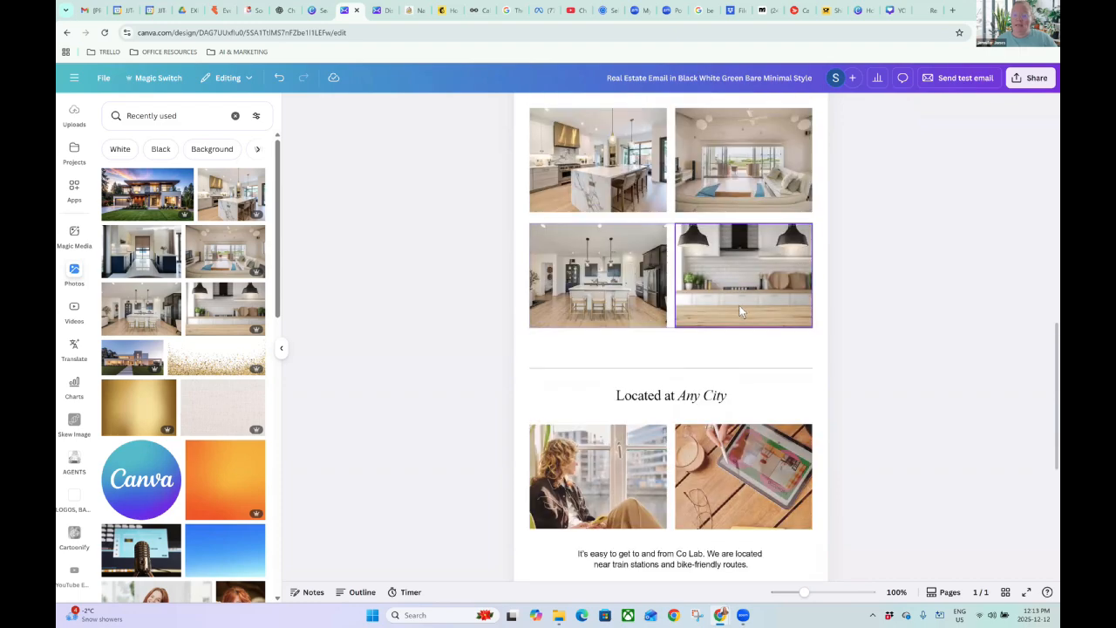
Delete the tablet photo and the woman-by-the-window photo under the Located at Any City heading.
scroll(767, 404, "down", 1)
left_click(768, 407)
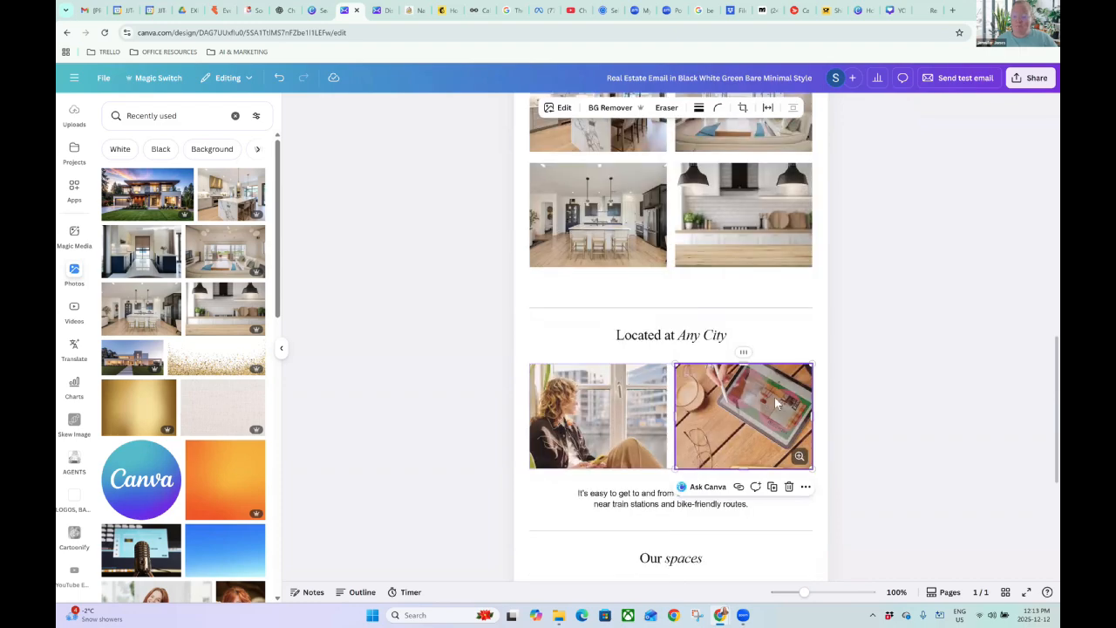
left_click(788, 486)
left_click(628, 394)
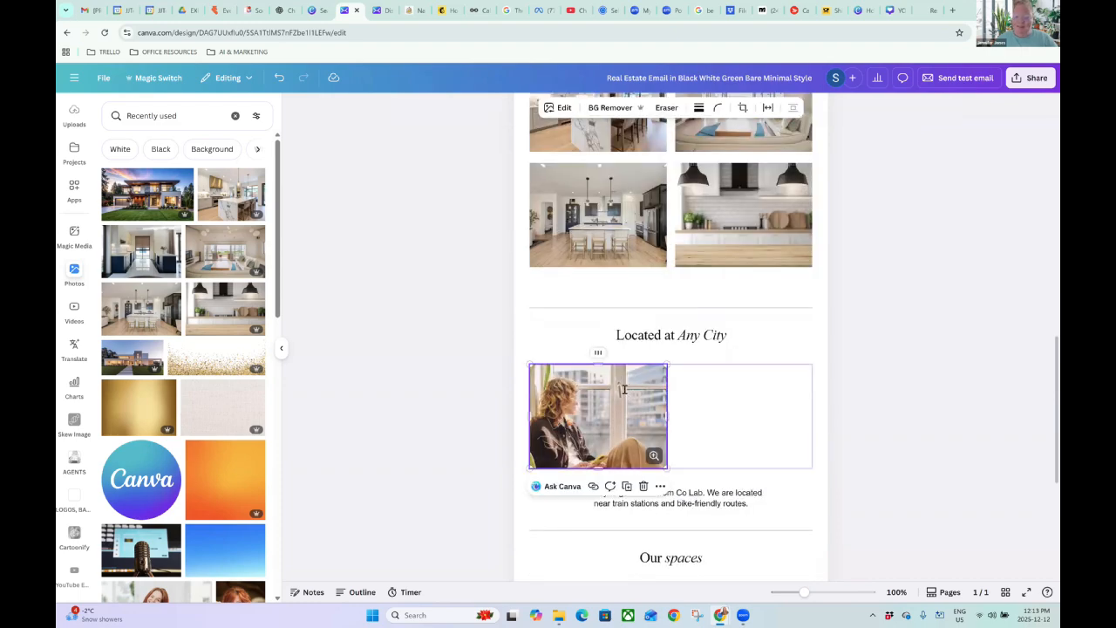
key("Delete")
left_click(859, 369)
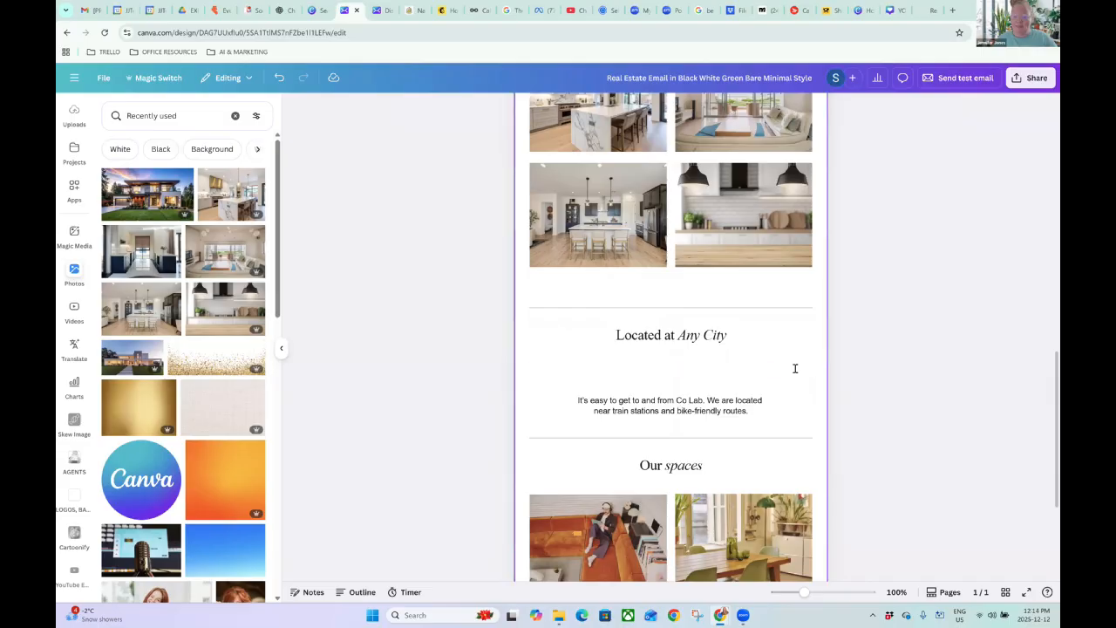
left_click(794, 366)
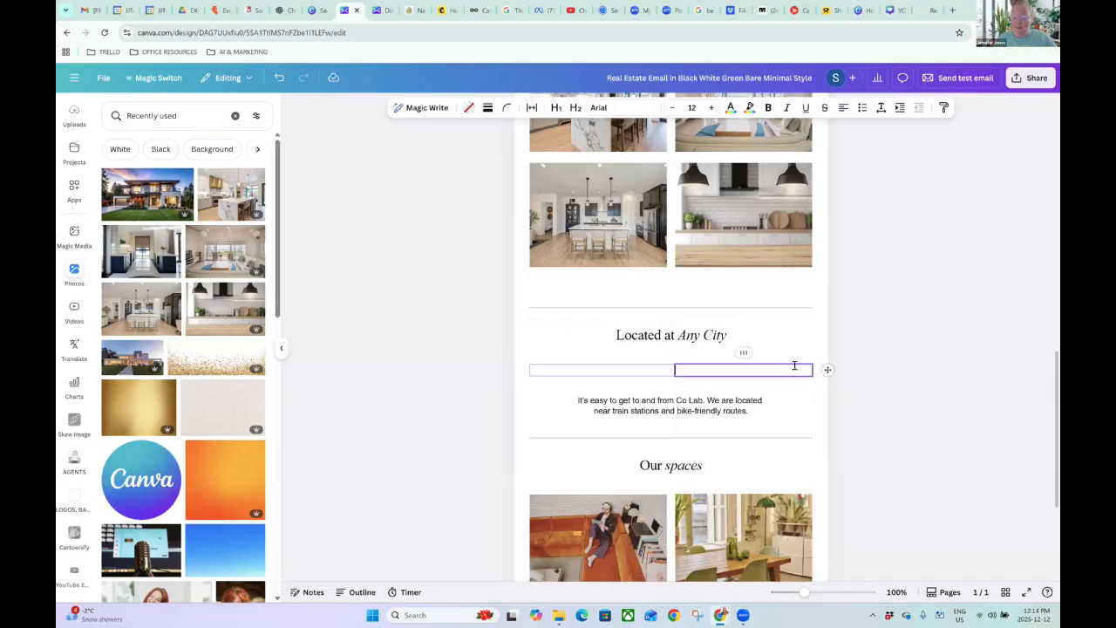
left_click(859, 368)
Replace the Located at Any City heading with 'Click below to watch the video tour.'.
triple_click(647, 335)
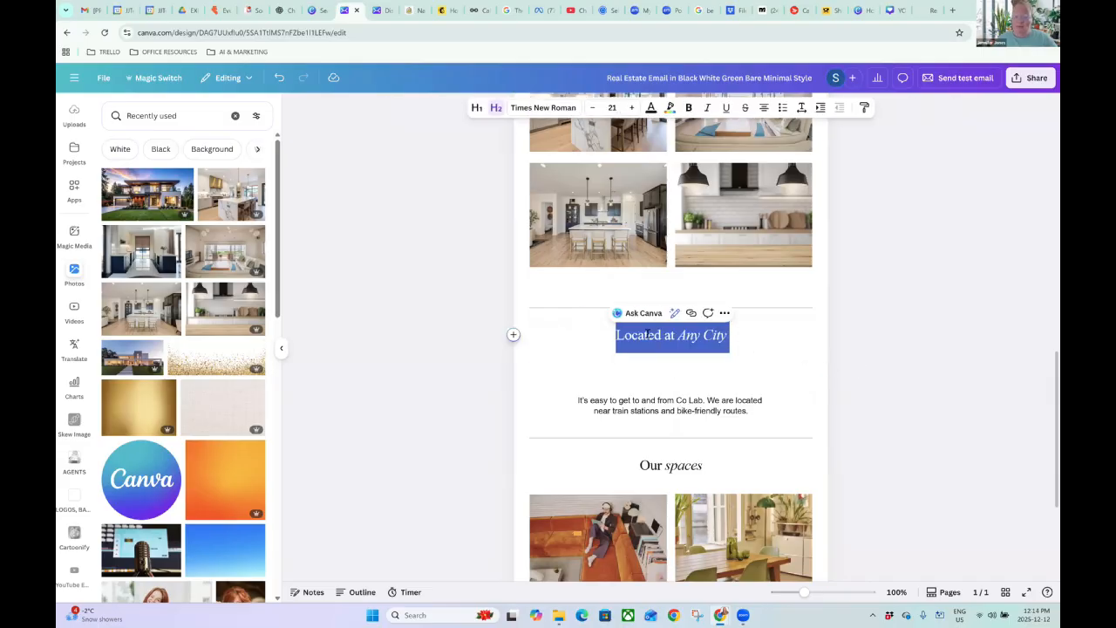
type("C")
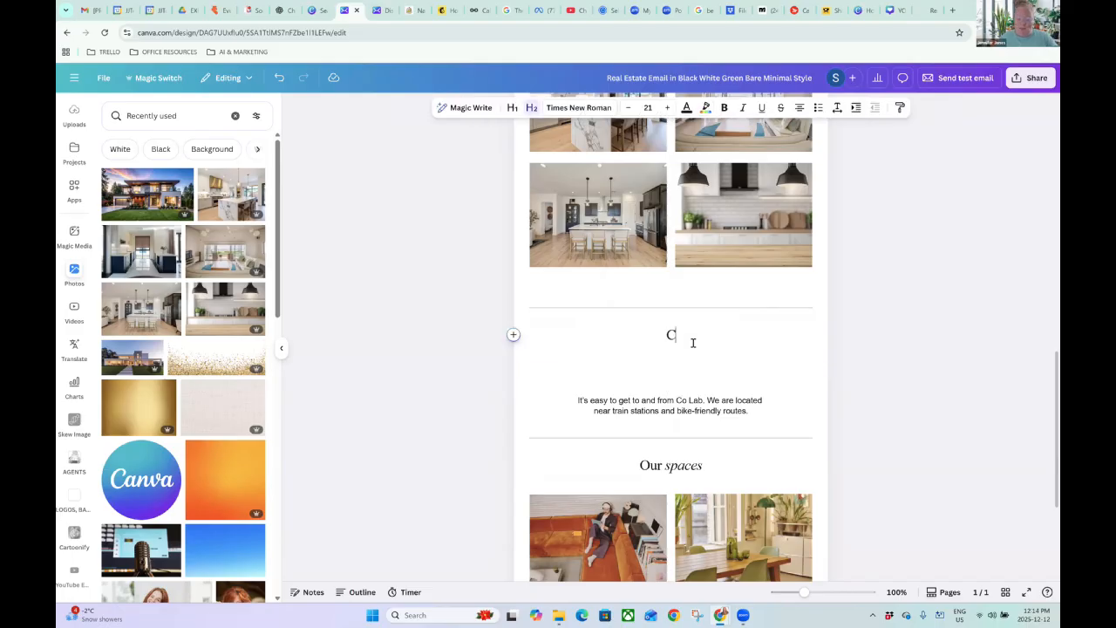
type("lick below to watch the vi")
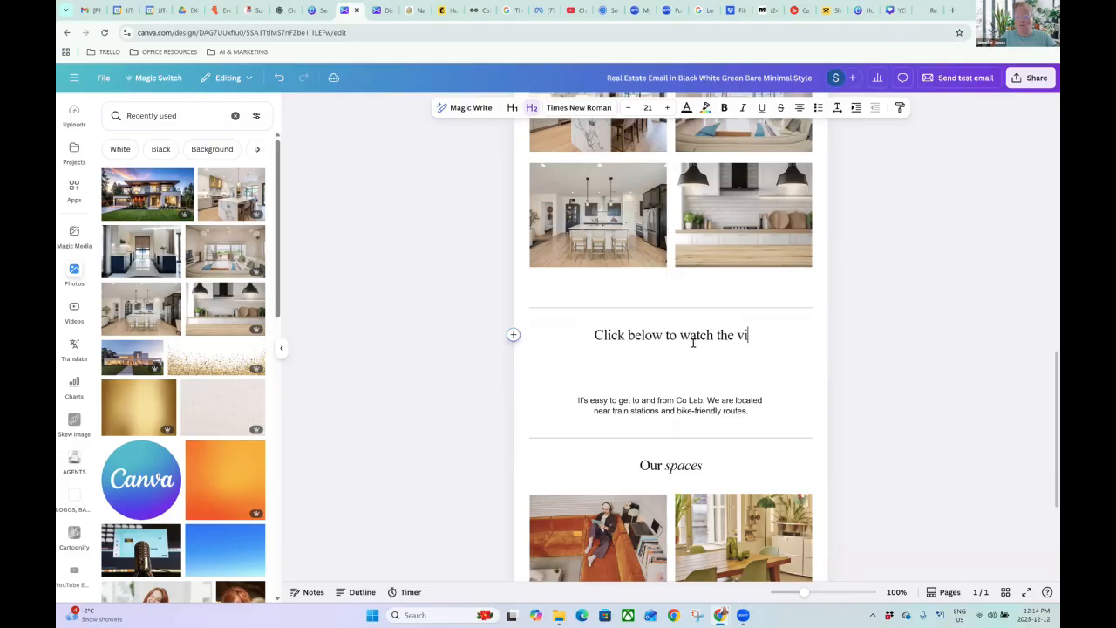
type("deo tour.")
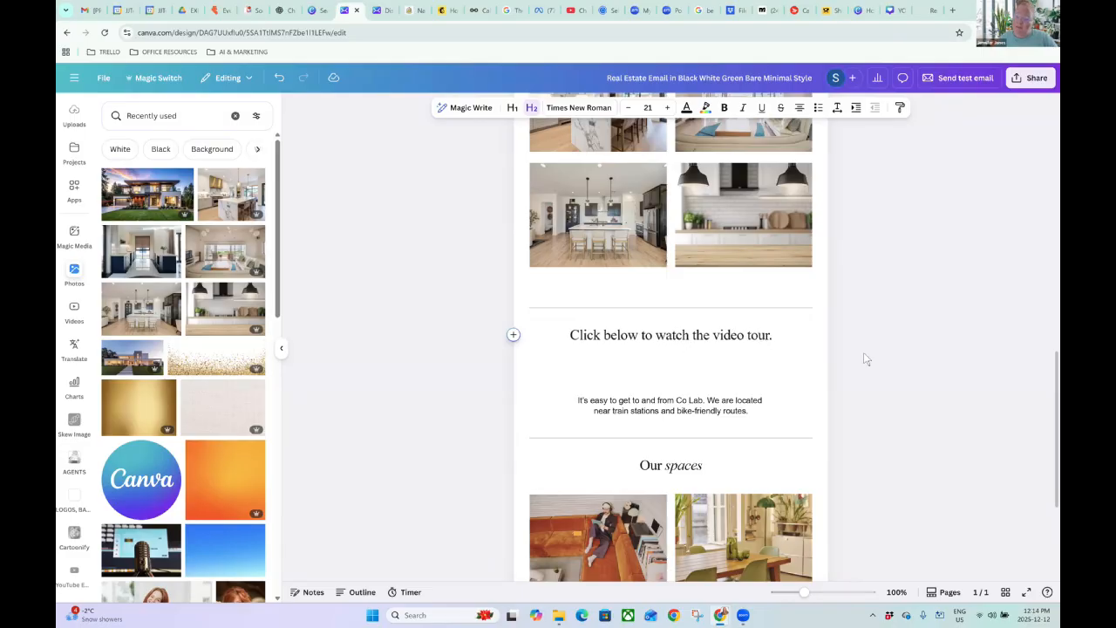
triple_click(674, 339)
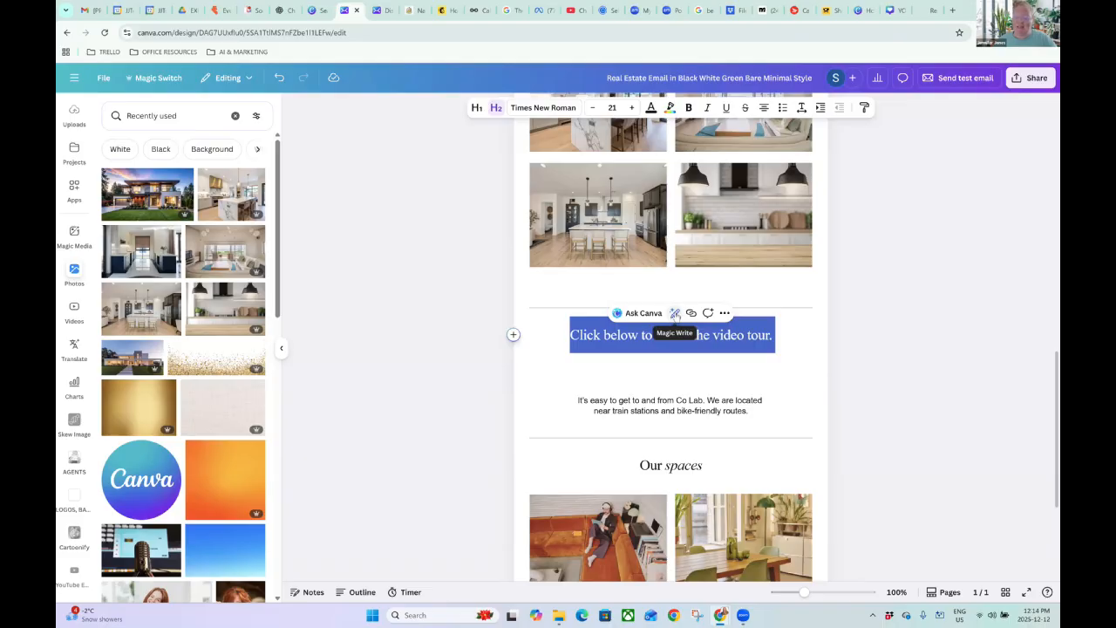
Try Magic Write custom, rewrite, more fun and shorter versions of the heading, then close without applying any.
left_click(674, 314)
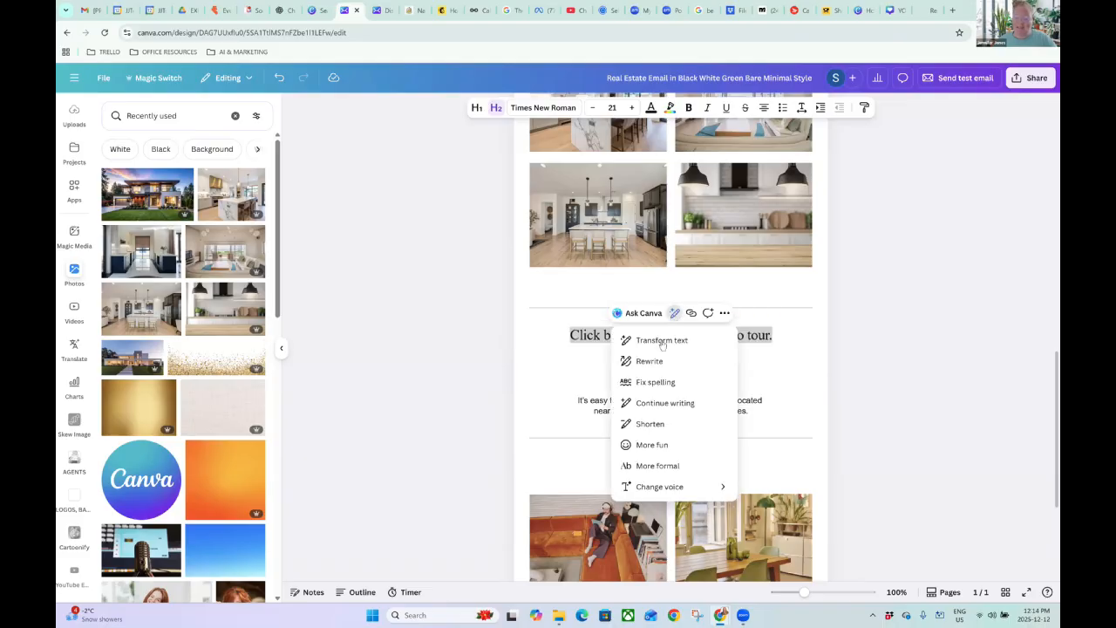
left_click(662, 340)
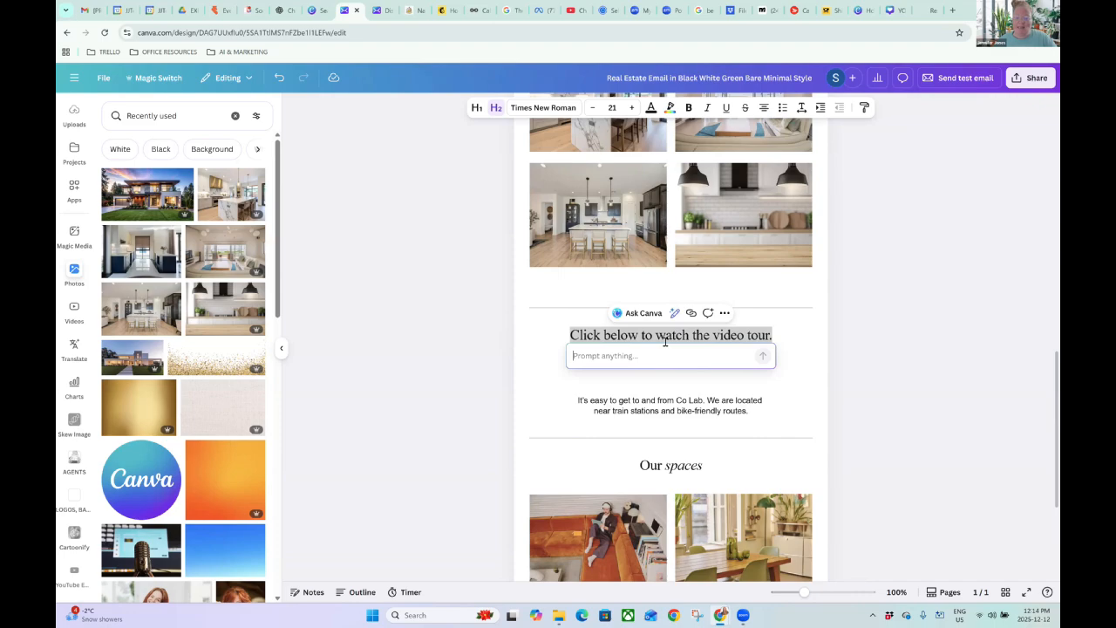
left_click(674, 313)
left_click(669, 362)
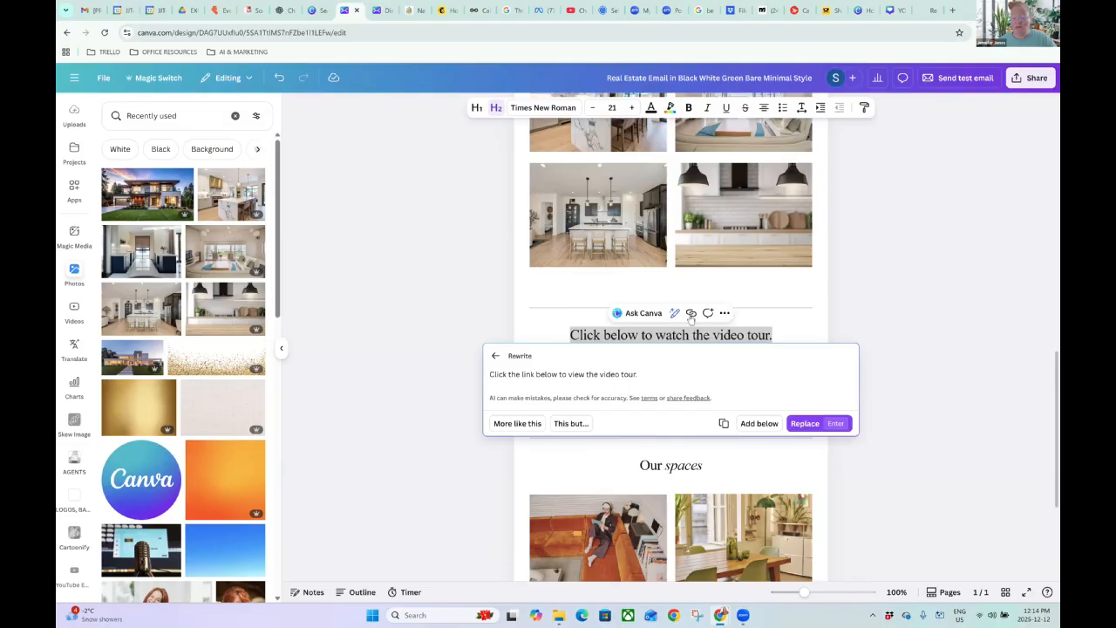
left_click(494, 356)
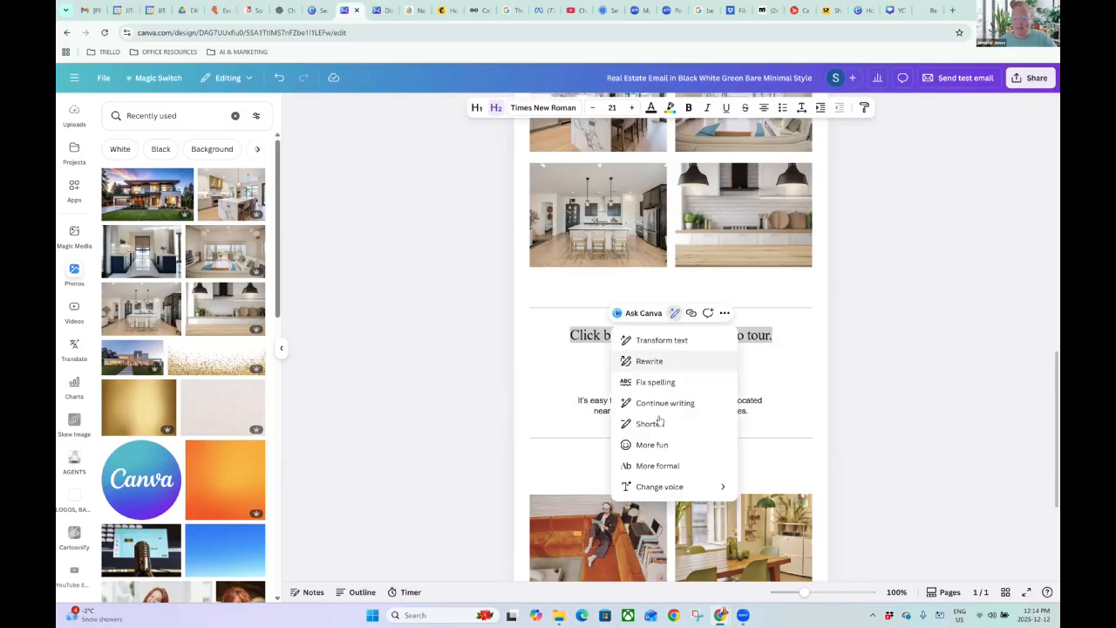
left_click(653, 444)
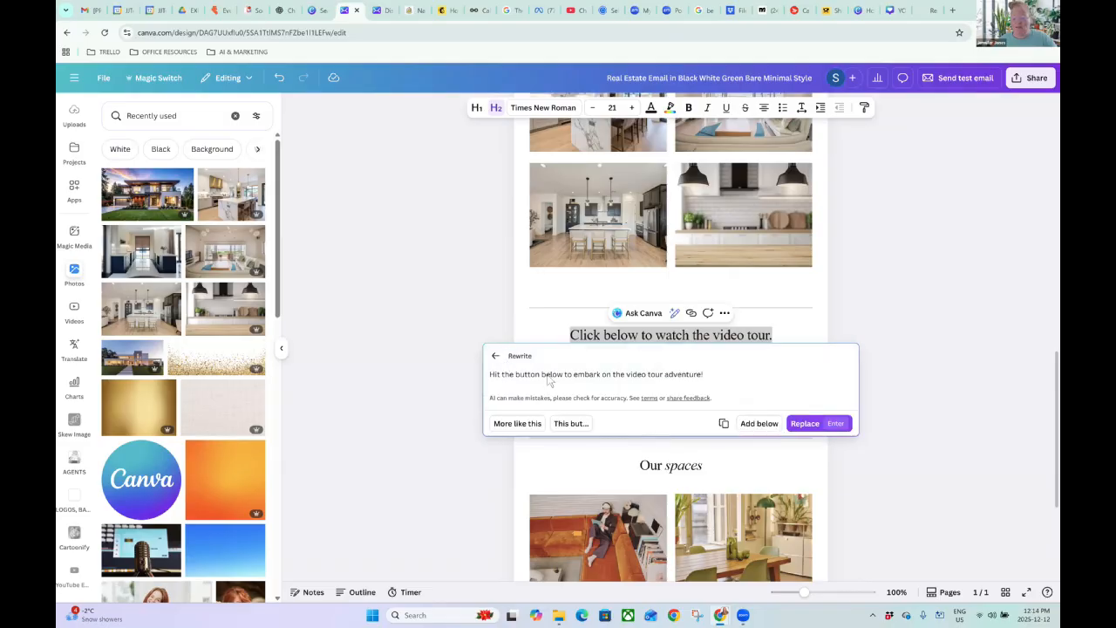
left_click(674, 313)
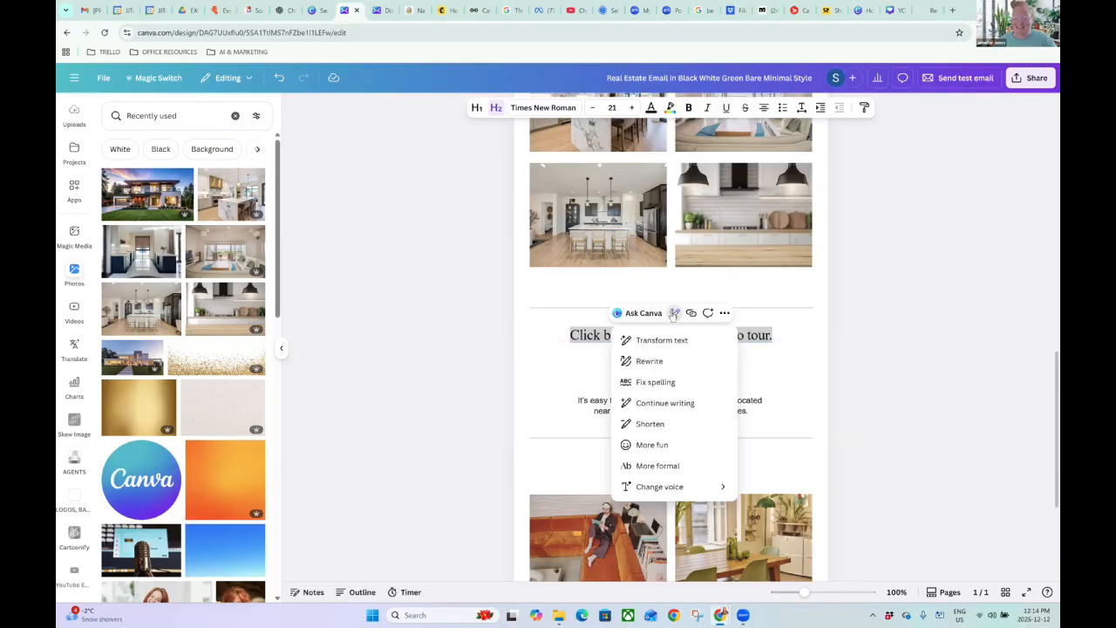
left_click(665, 425)
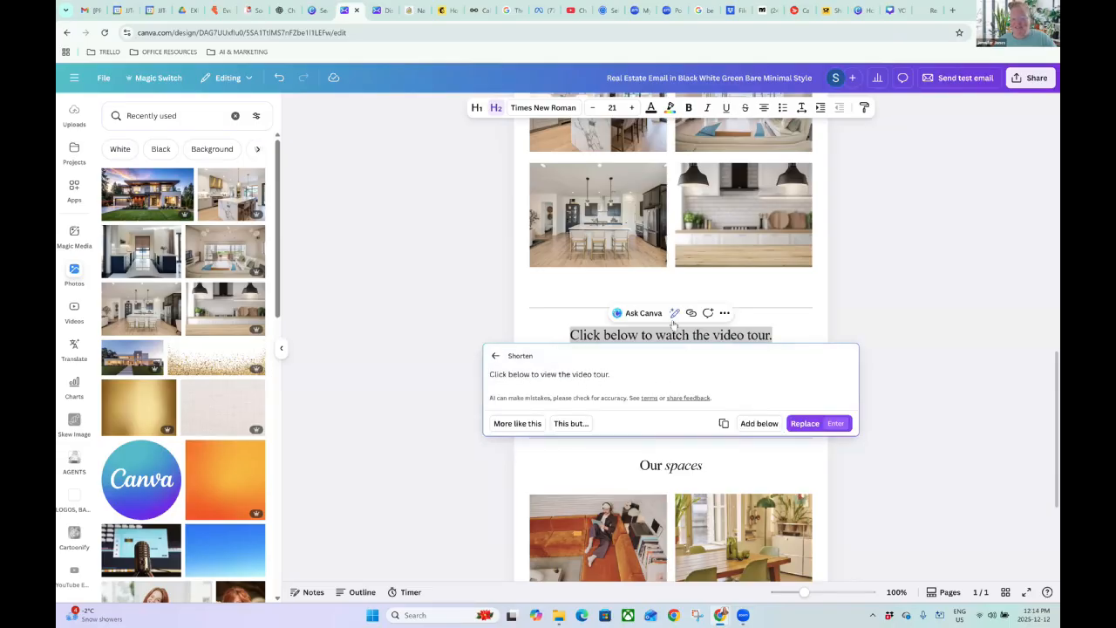
left_click(674, 314)
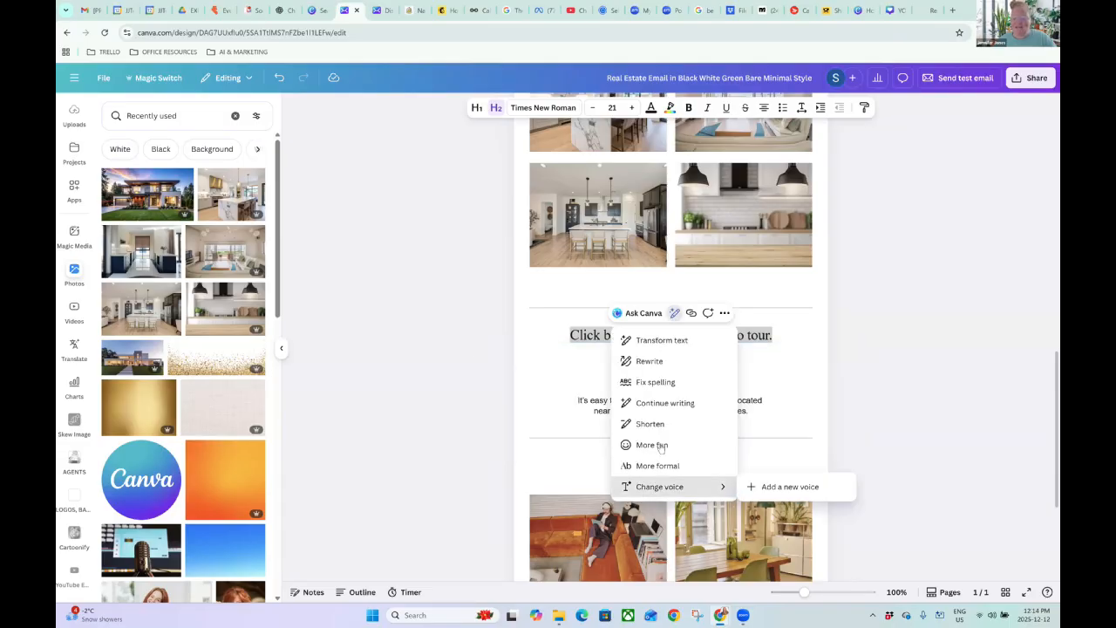
left_click(775, 335)
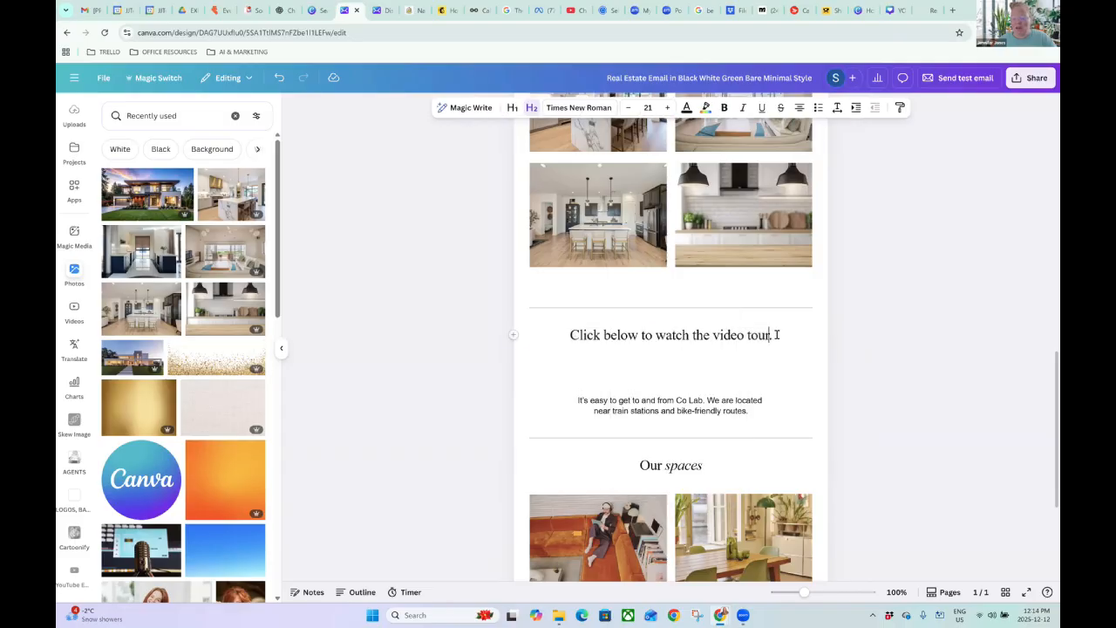
Make the 'Click below to watch the video tour.' heading bold in the Poppins font.
left_click_drag(772, 335, 569, 347)
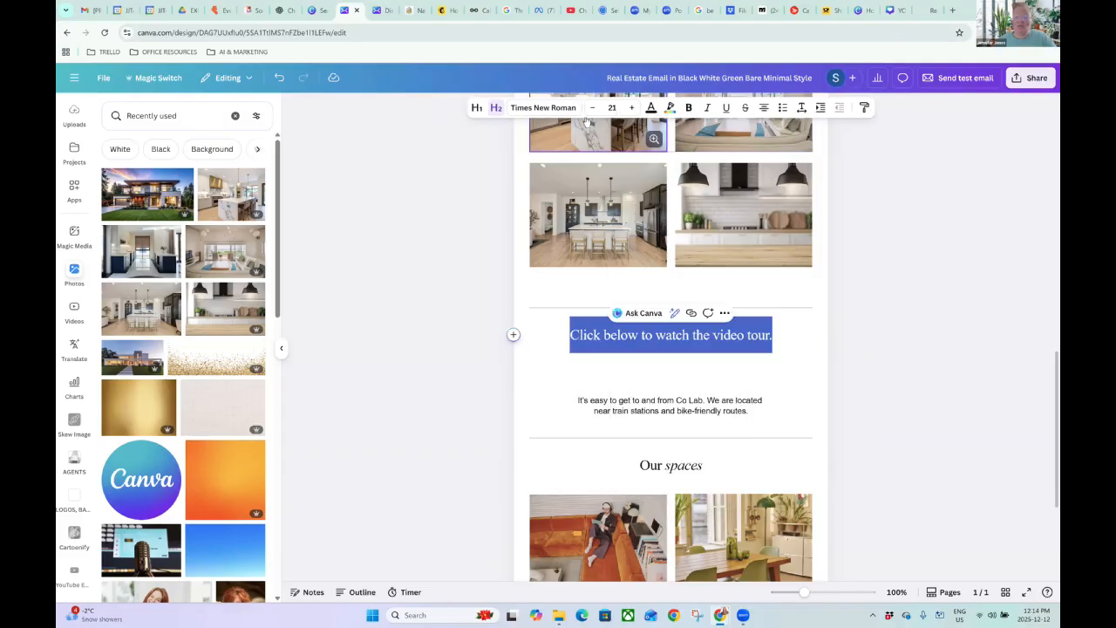
left_click(689, 107)
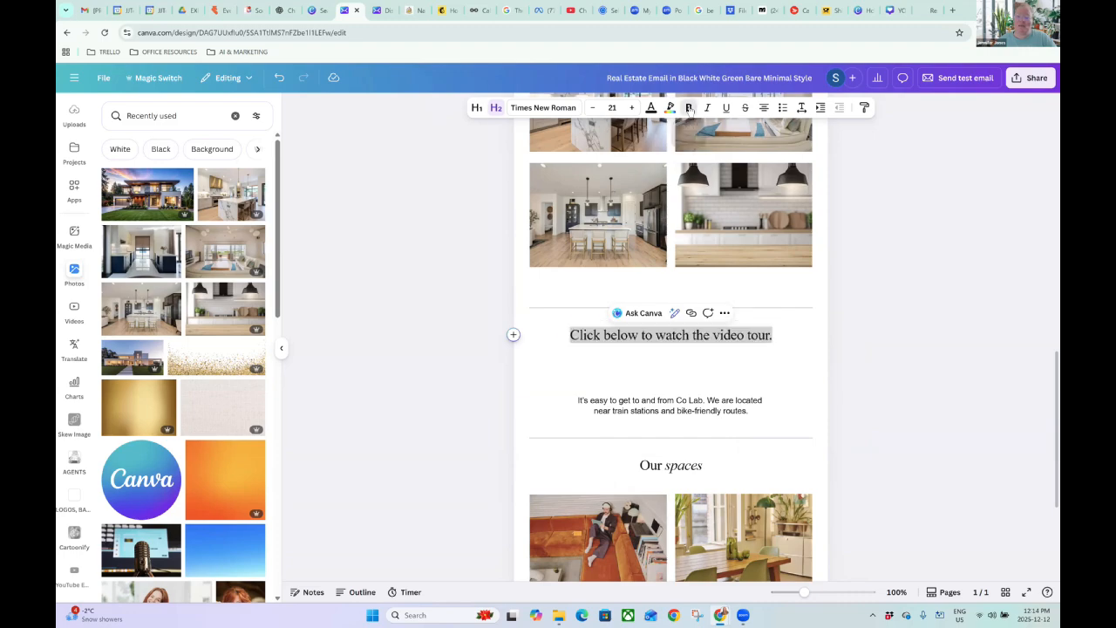
left_click(543, 108)
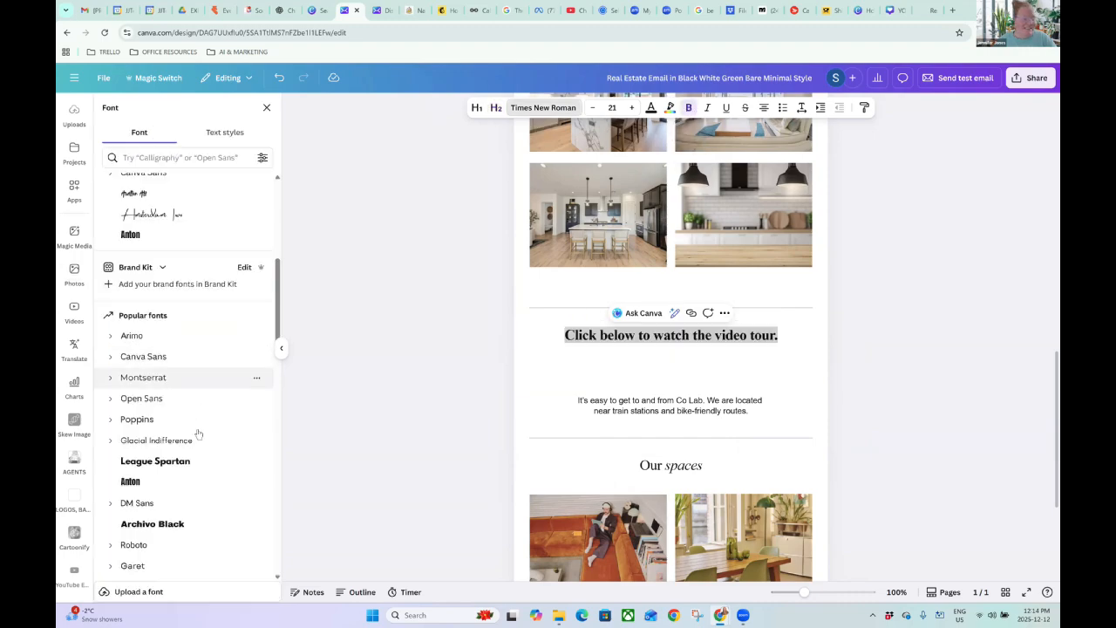
scroll(174, 392, "down", 3)
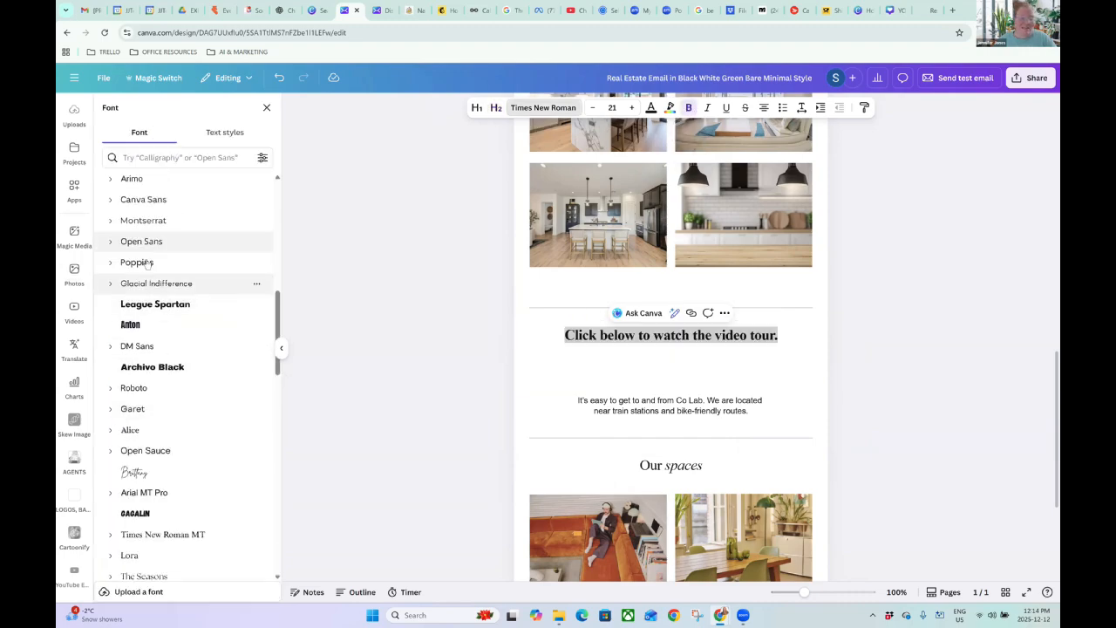
left_click(136, 262)
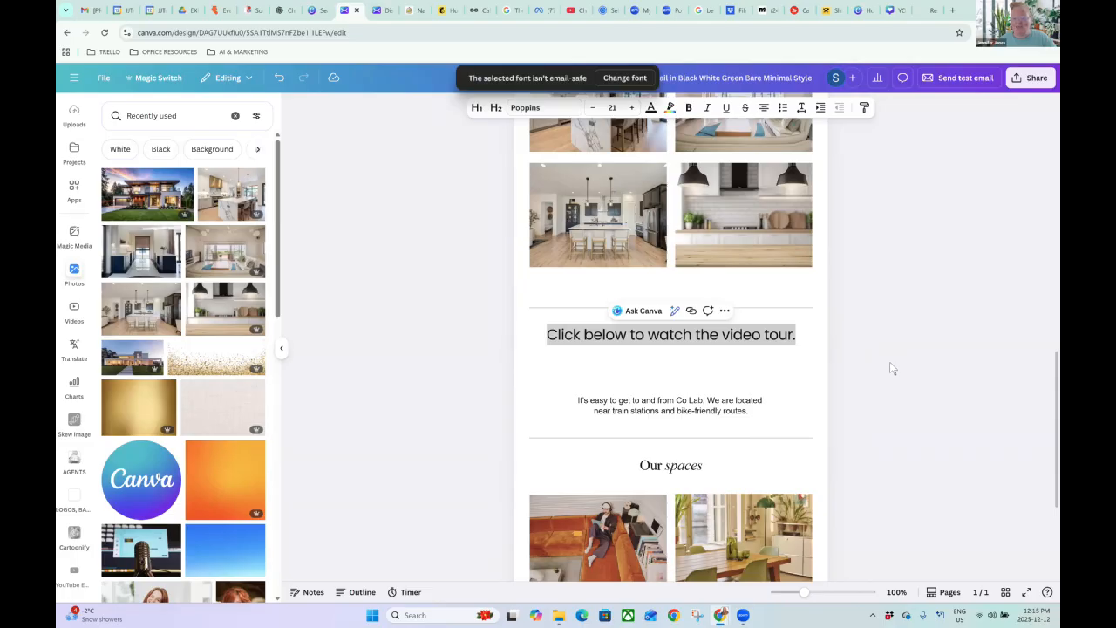
left_click(867, 388)
scroll(861, 389, "up", 1)
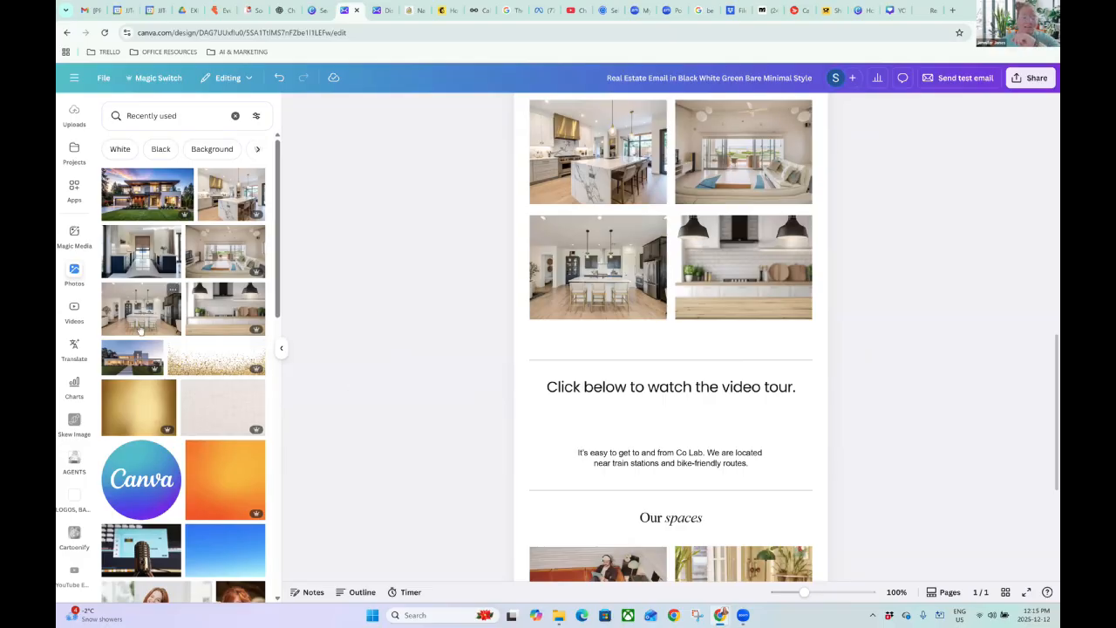
Upload the YouTube Thumbnail JPG from the Downloads folder.
scroll(76, 235, "up", 3)
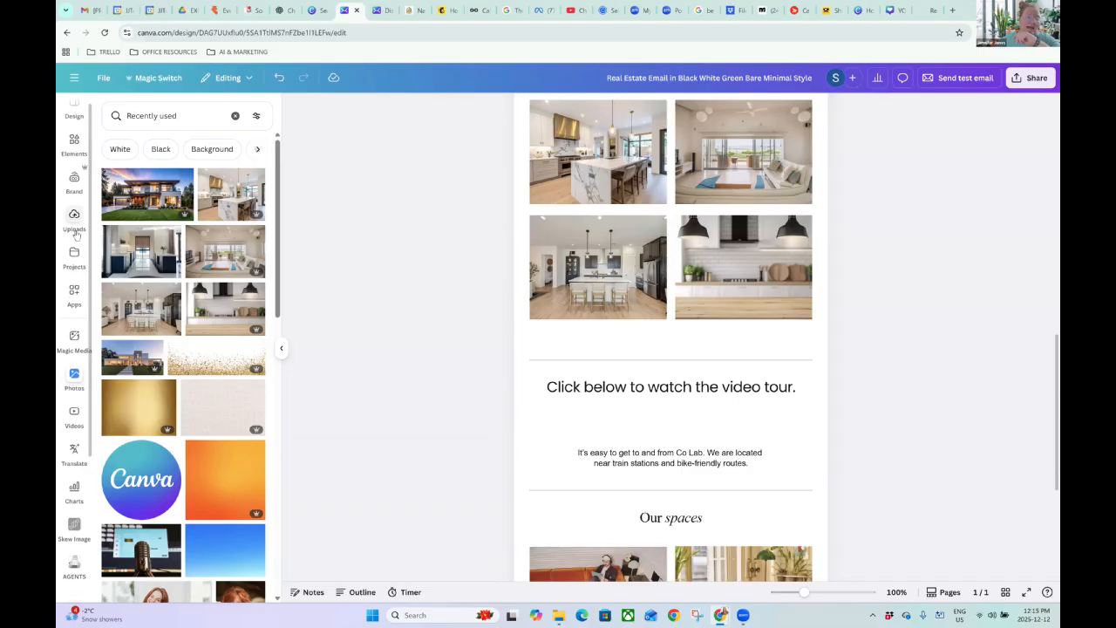
left_click(75, 231)
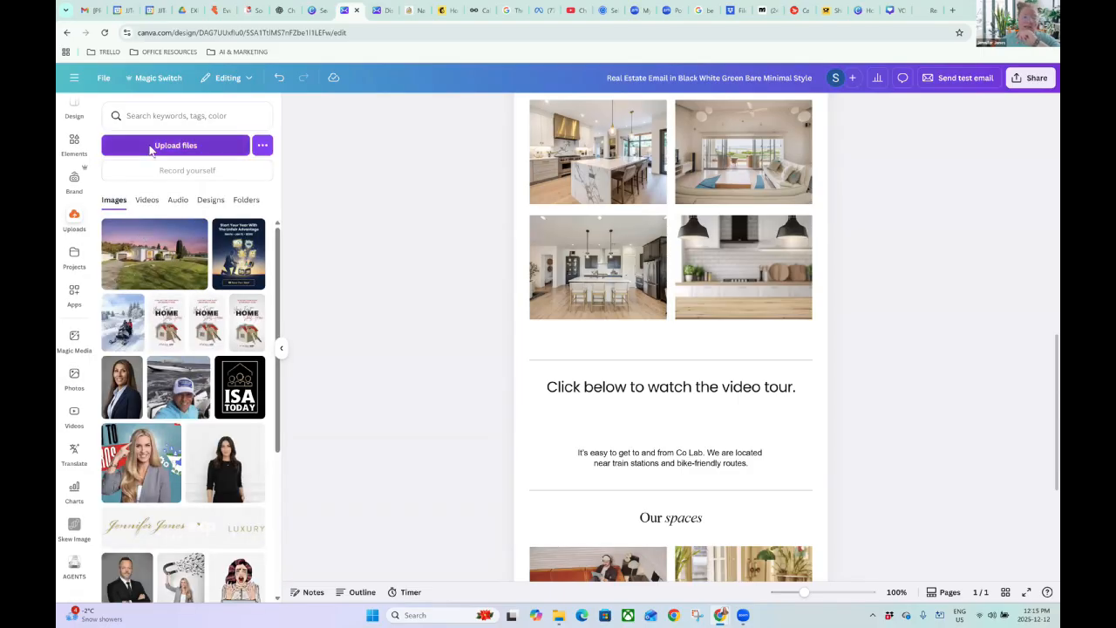
left_click(150, 146)
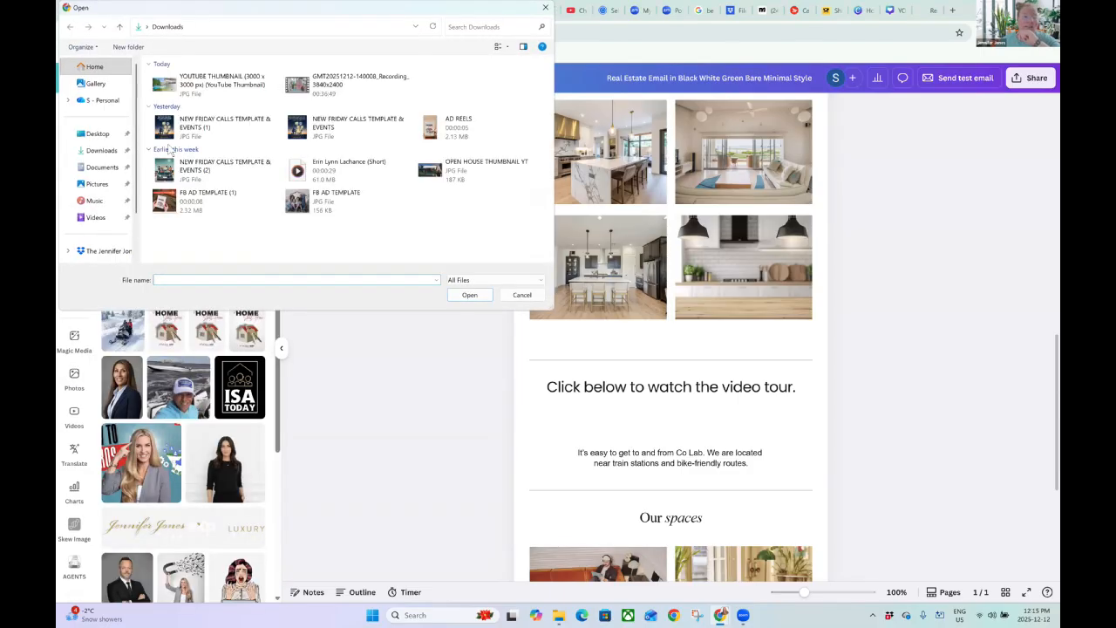
double_click(239, 87)
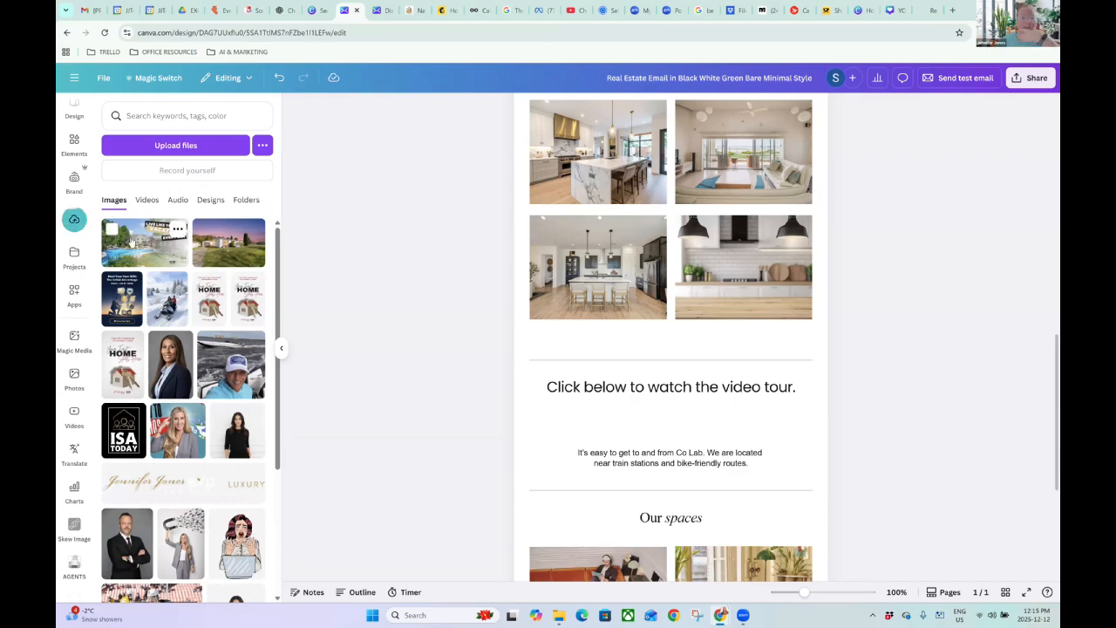
Place the thumbnail below the video-tour heading, replacing the small copy with a full-width one.
left_click_drag(131, 242, 637, 421)
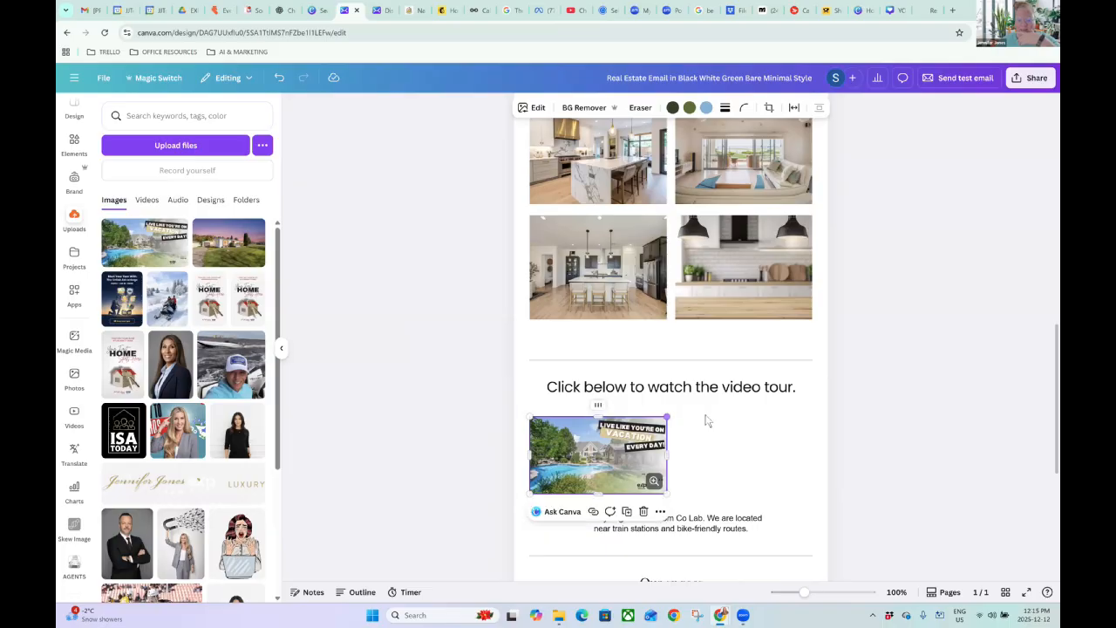
left_click(643, 518)
left_click(481, 408)
left_click_drag(122, 231, 636, 403)
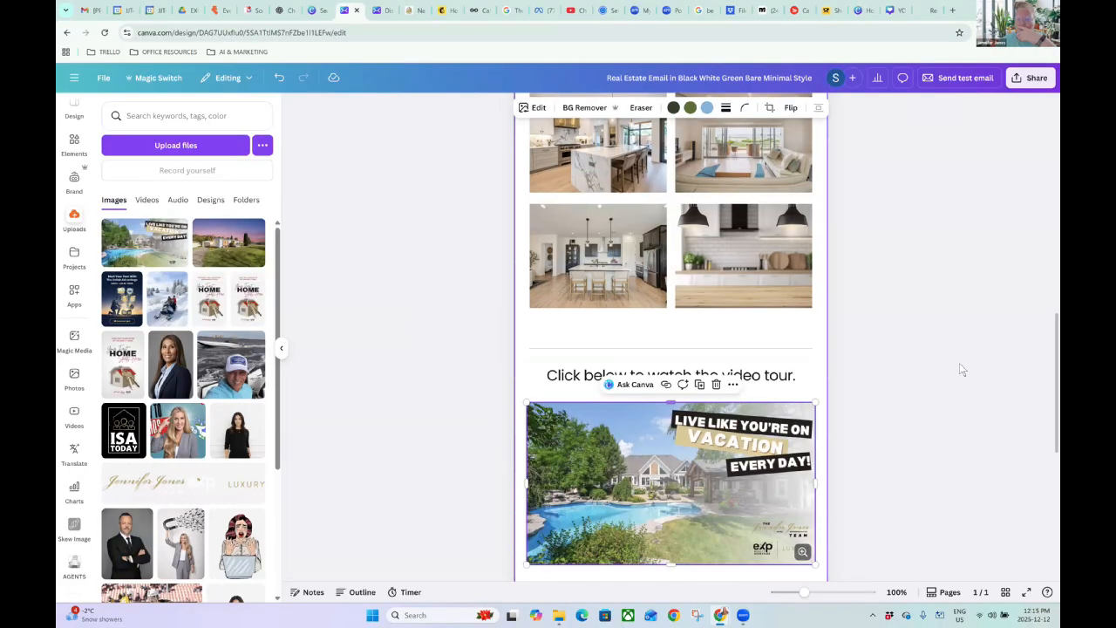
Delete the empty spacer line beneath the full-width thumbnail.
left_click(869, 374)
scroll(869, 374, "down", 3)
scroll(869, 374, "up", 1)
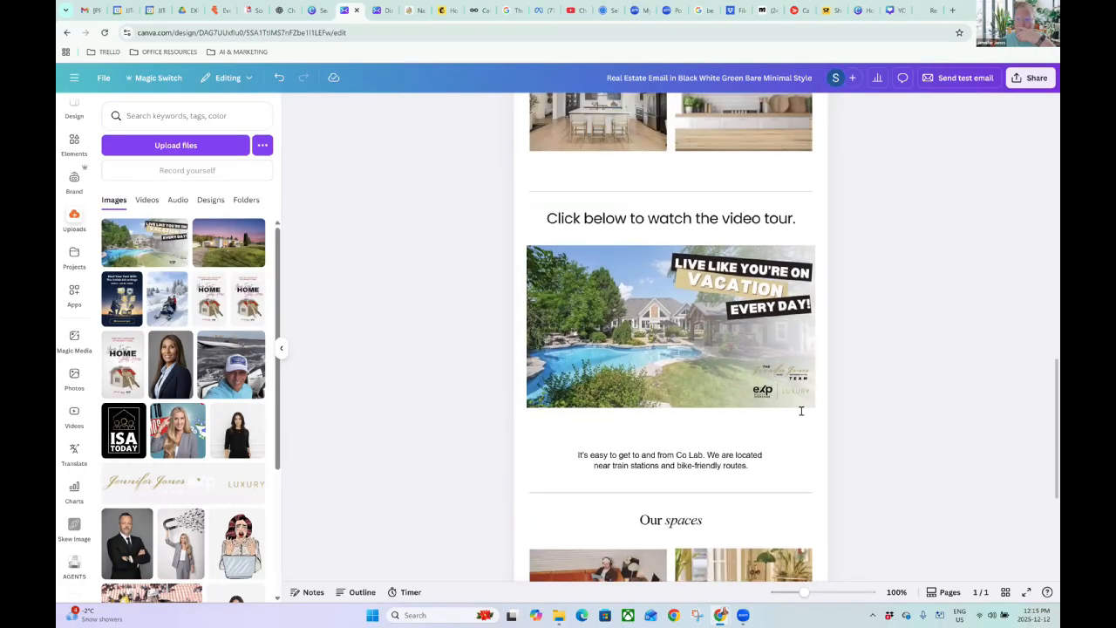
left_click(728, 436)
key("BackSpace")
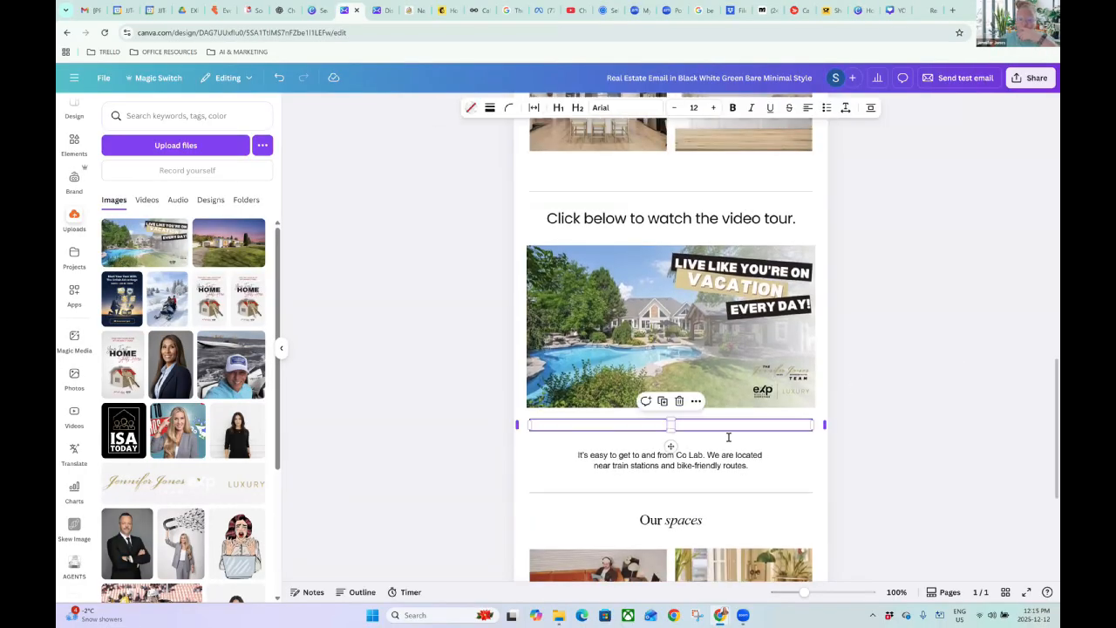
key("BackSpace")
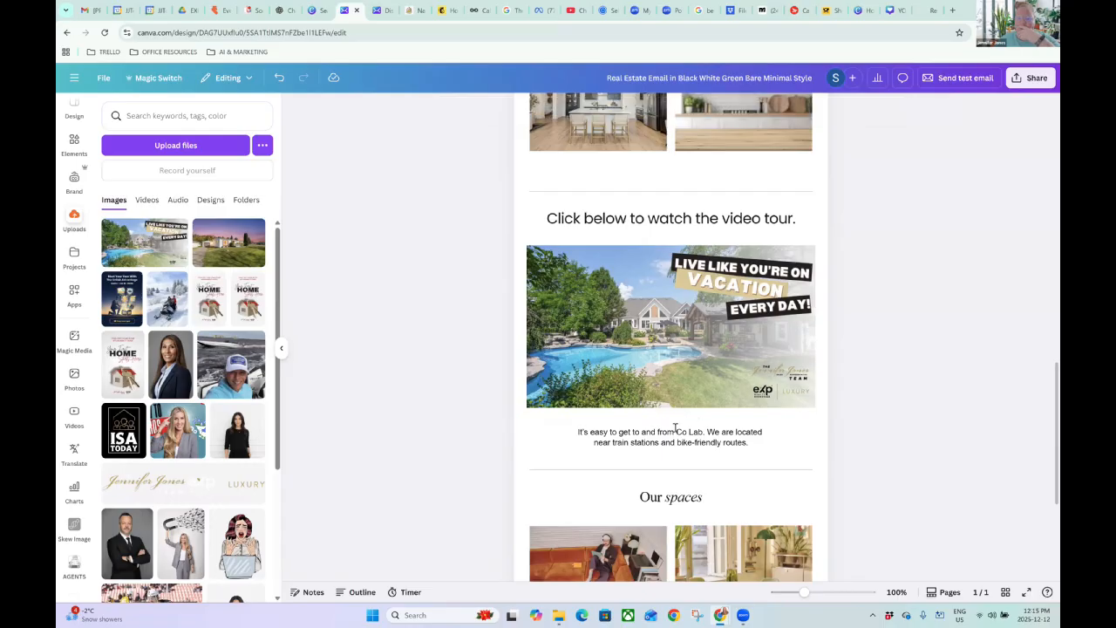
left_click(612, 419)
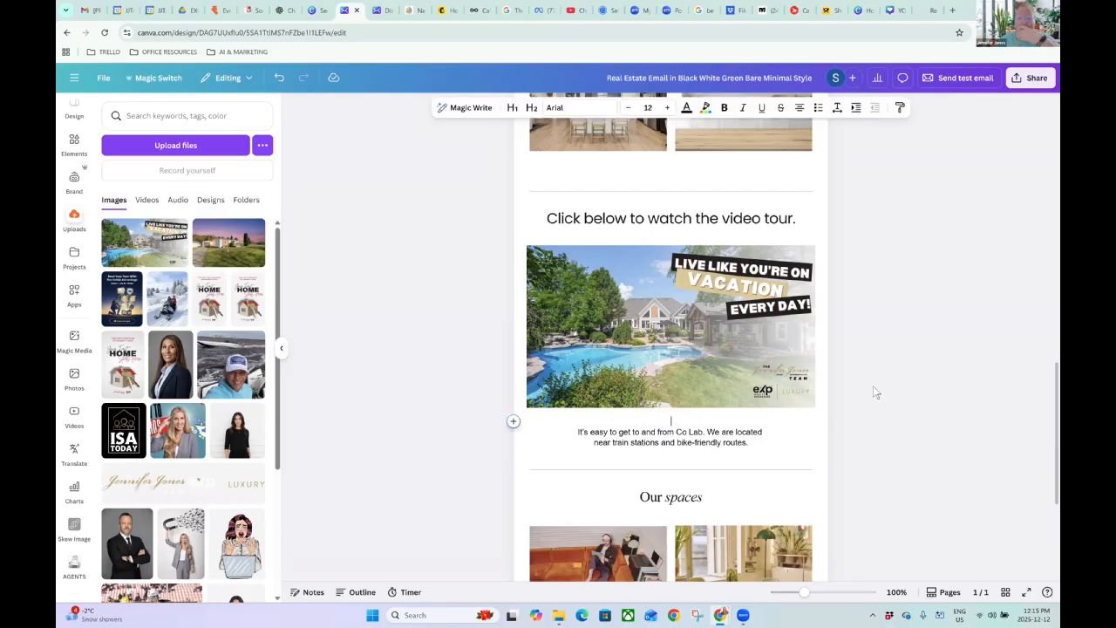
Open the thumbnail image's link entry, then close it without adding a link.
left_click(707, 279)
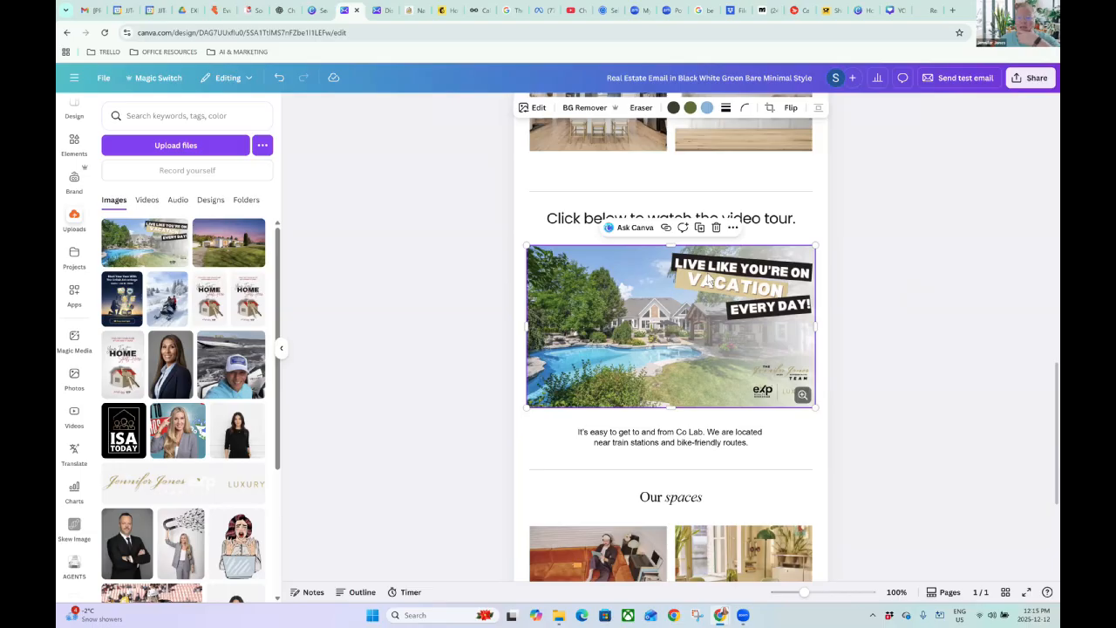
left_click(665, 228)
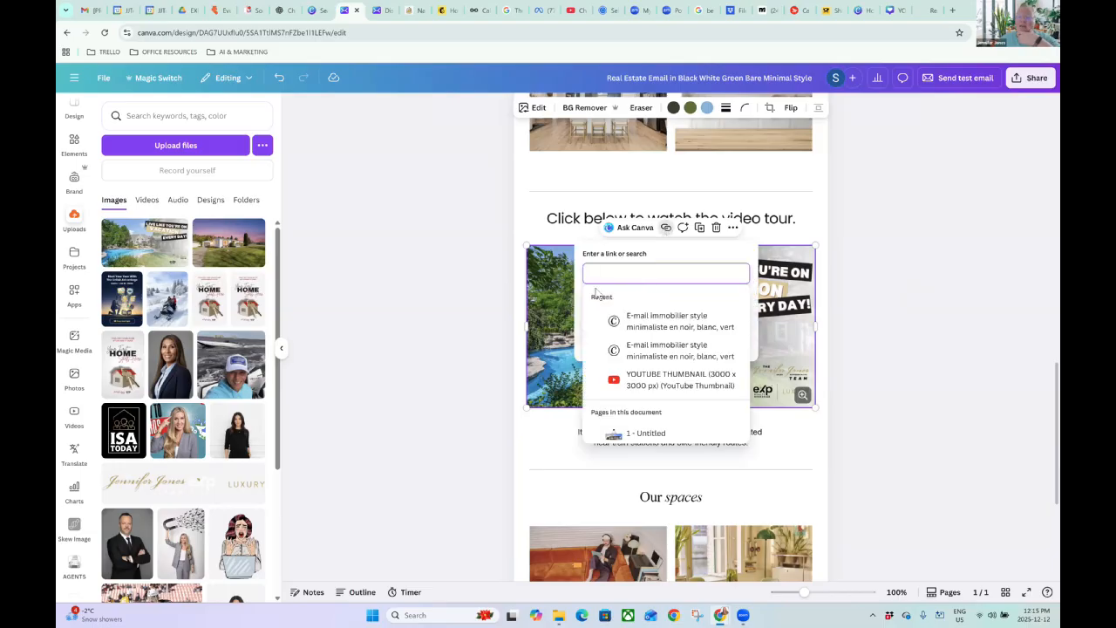
left_click(842, 233)
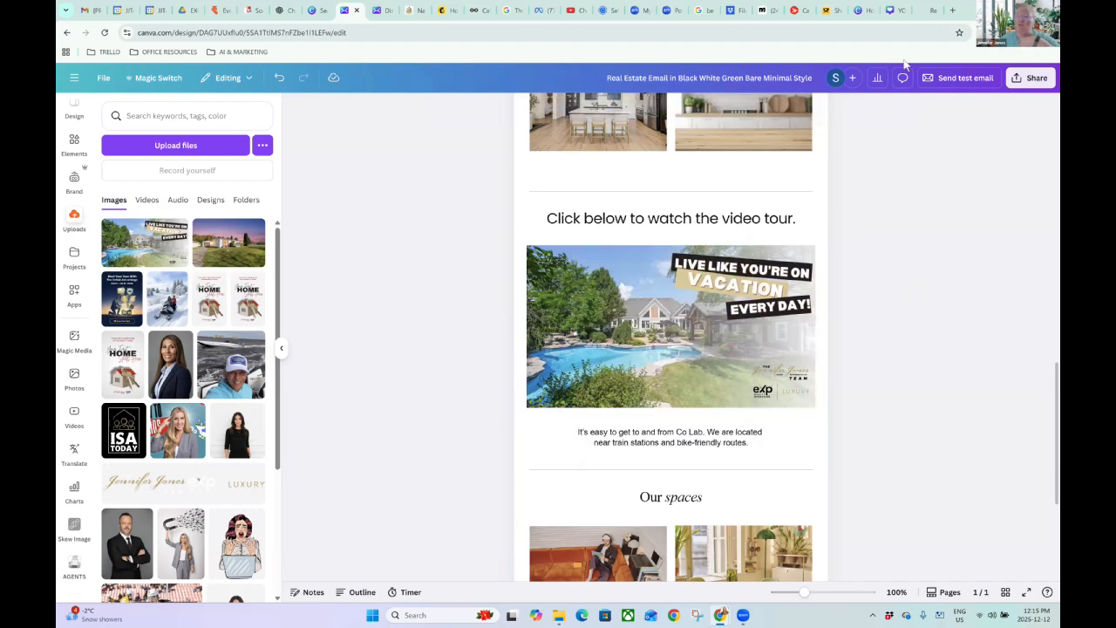
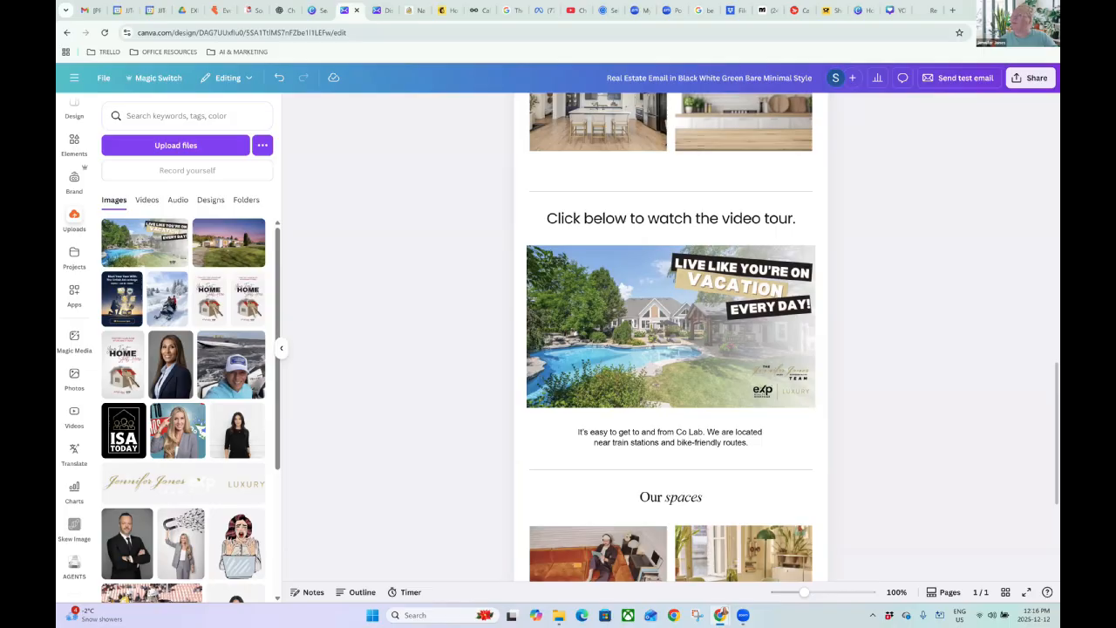
Link the pool image under the video-tour heading to the pasted YouTube tour URL.
left_click(733, 311)
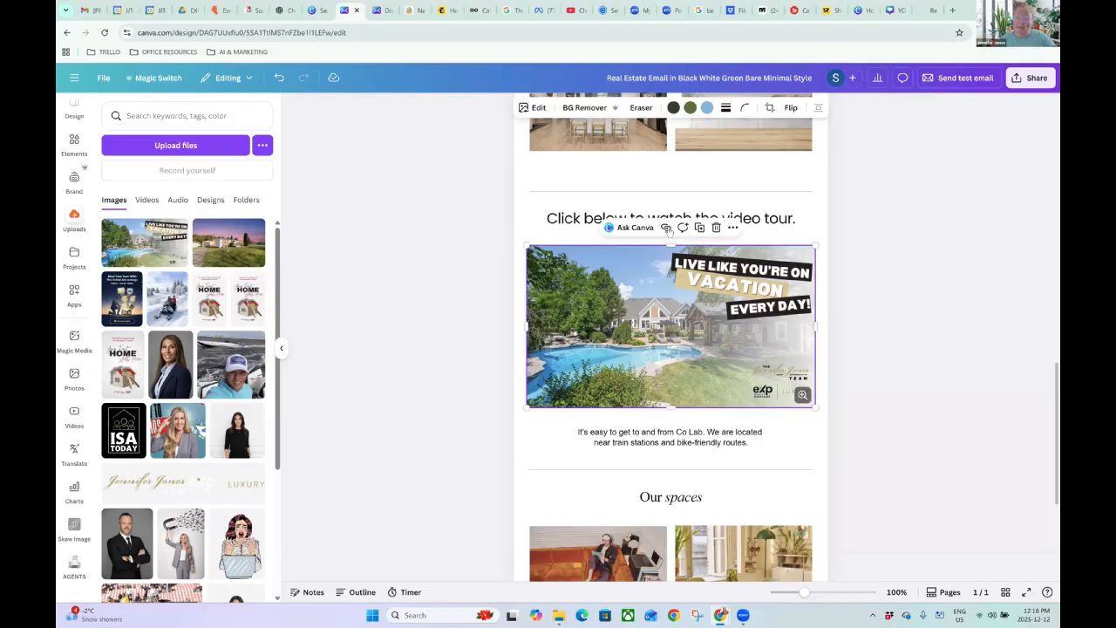
left_click(665, 227)
left_click(629, 273)
type("https://youtu.be/8MizIwQ1mp8?si=NrtmvekrVZTPZN21")
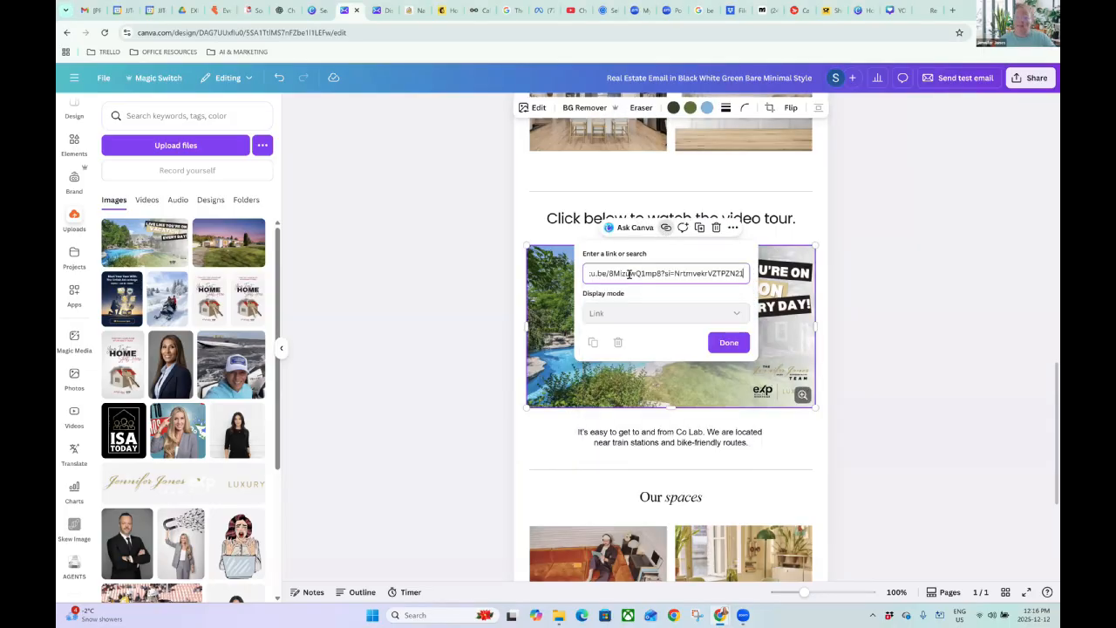
left_click(729, 344)
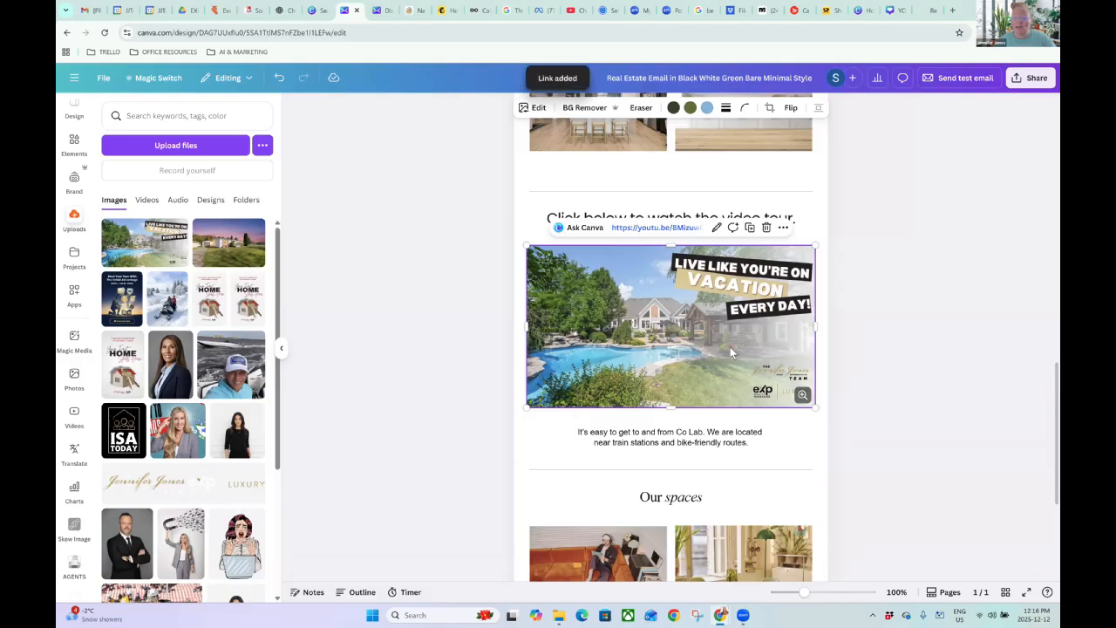
left_click(881, 312)
Delete the Co Lab travel paragraph beneath the video-tour pool image.
scroll(888, 299, "down", 3)
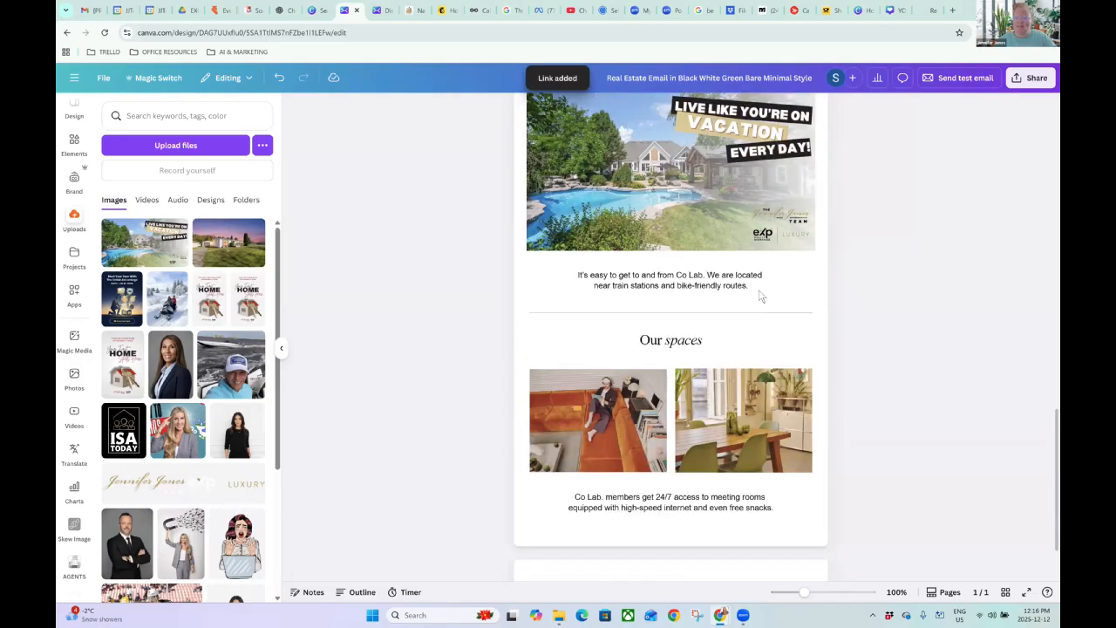
scroll(759, 294, "up", 2)
double_click(703, 379)
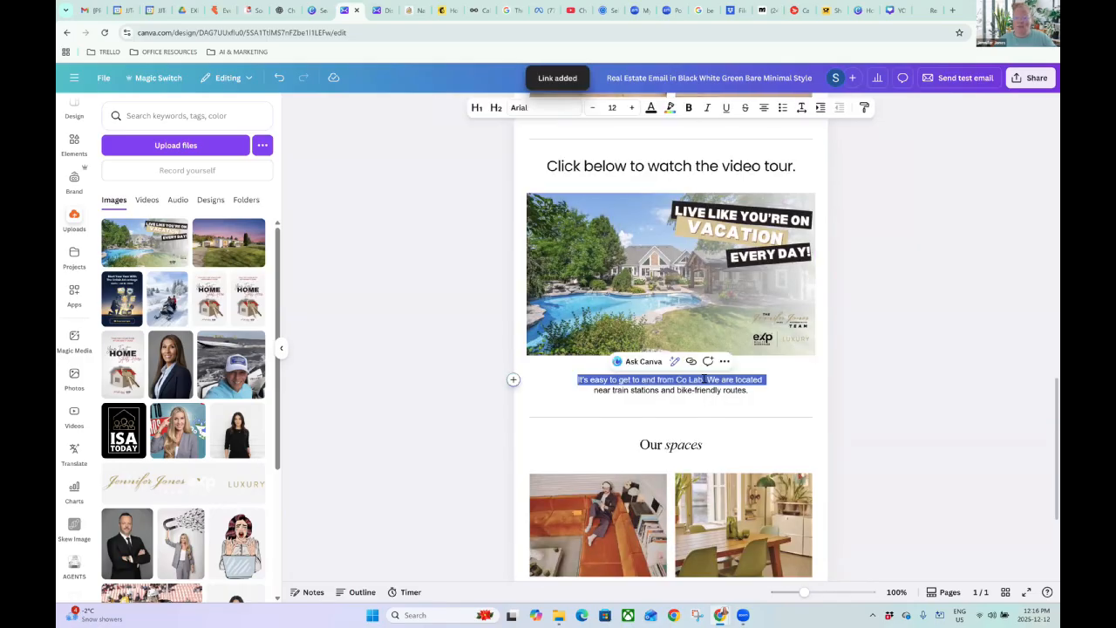
left_click(746, 393)
key("ctrl+a")
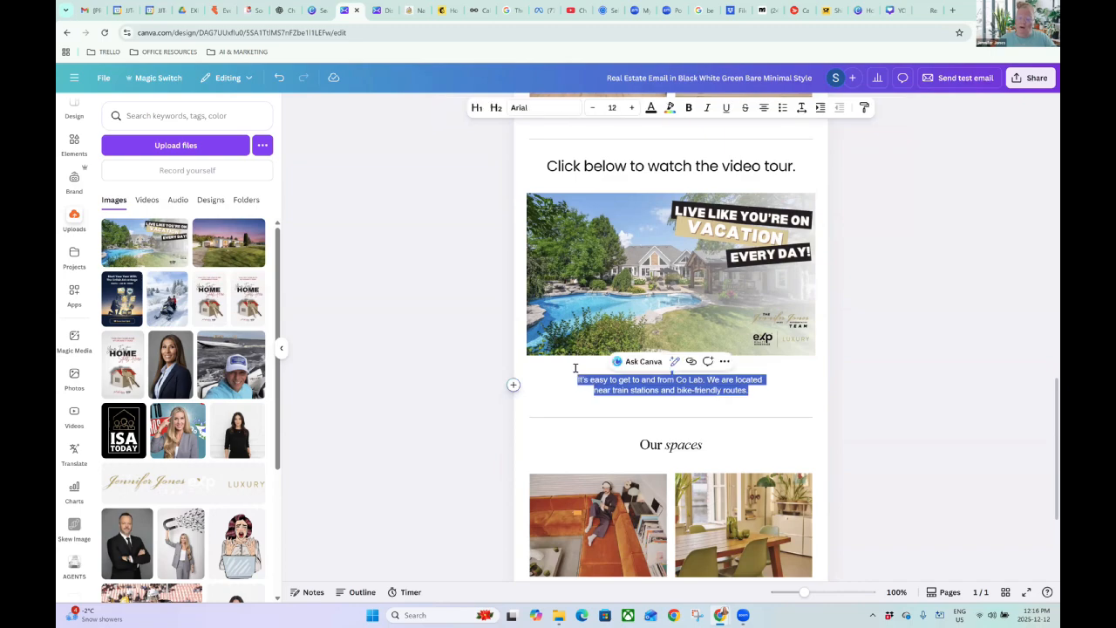
key("BackSpace")
key("BackSpace")
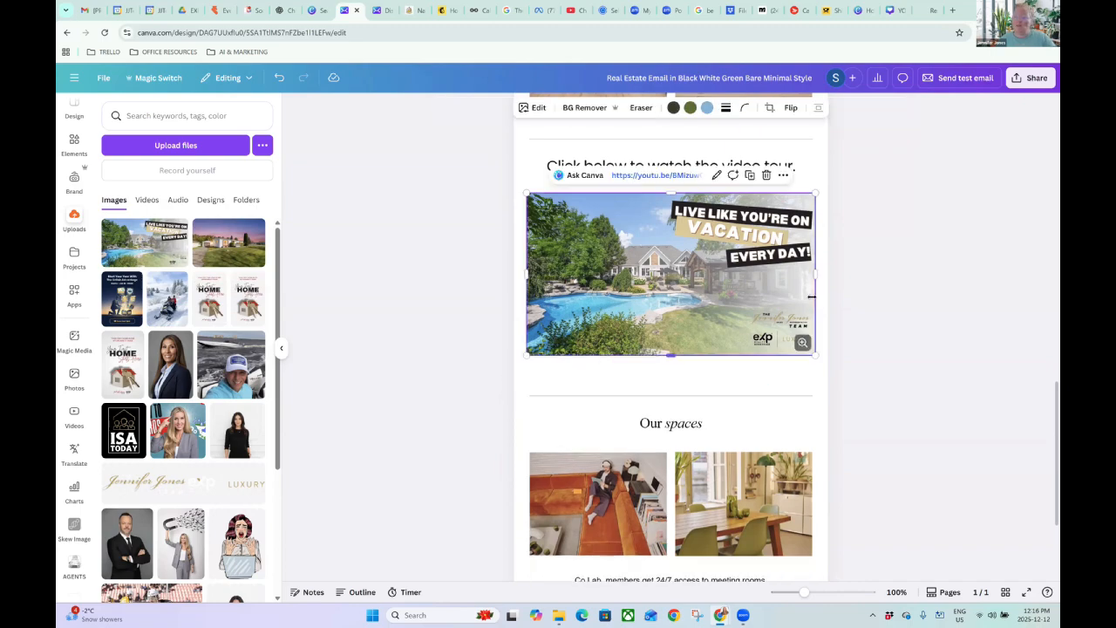
left_click(870, 326)
scroll(869, 327, "up", 1)
scroll(869, 327, "up", 3)
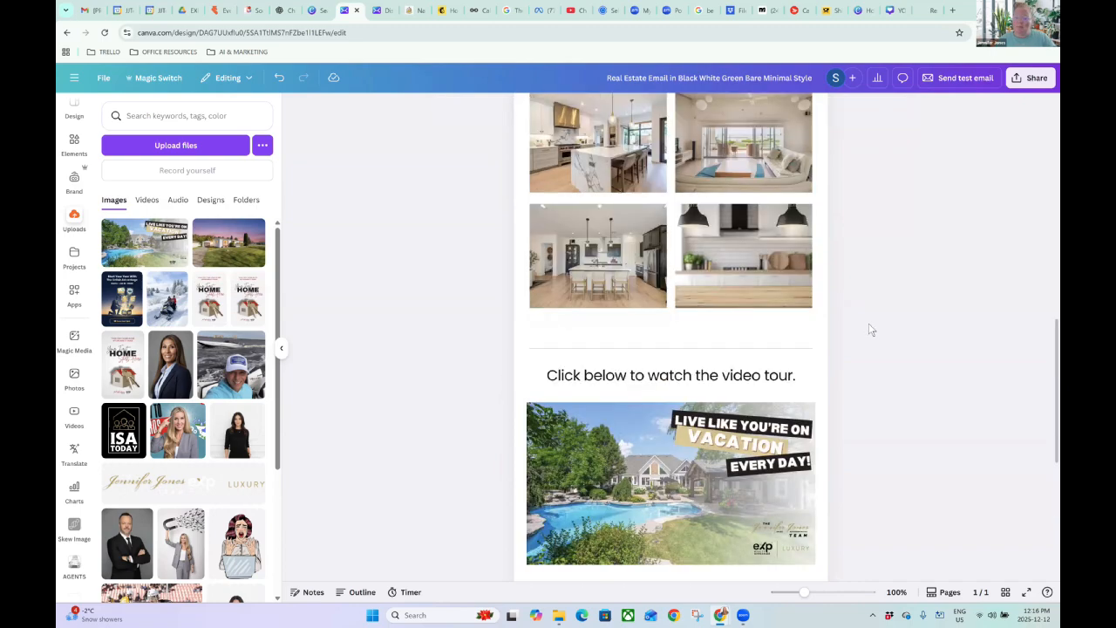
scroll(869, 330, "up", 9)
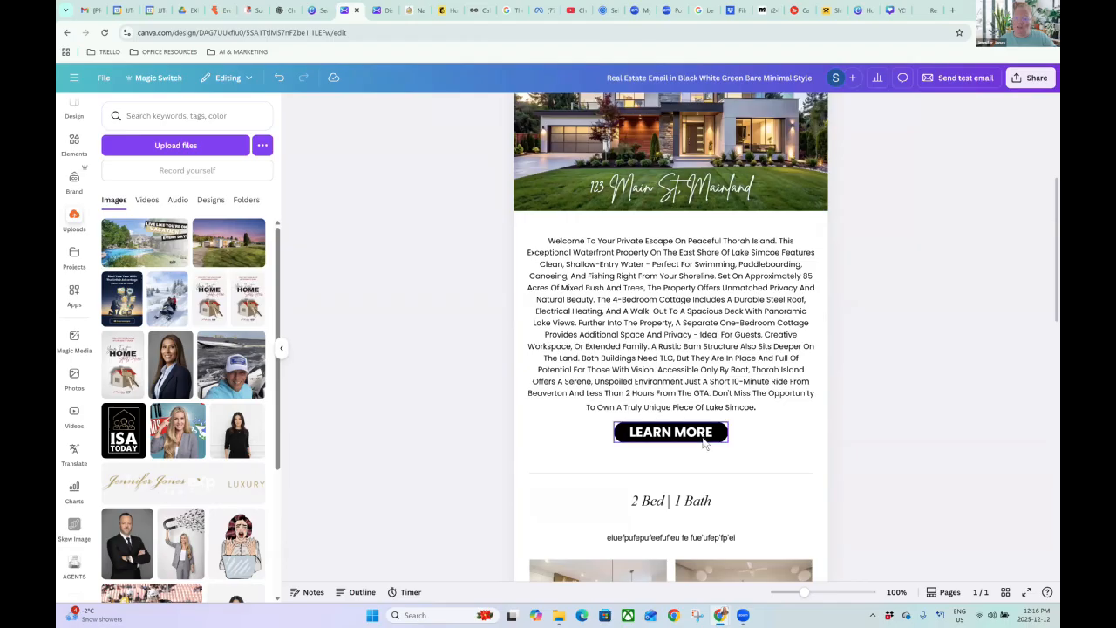
Duplicate the LEARN MORE button and place the copy below the video image.
left_click(708, 438)
left_click(738, 403)
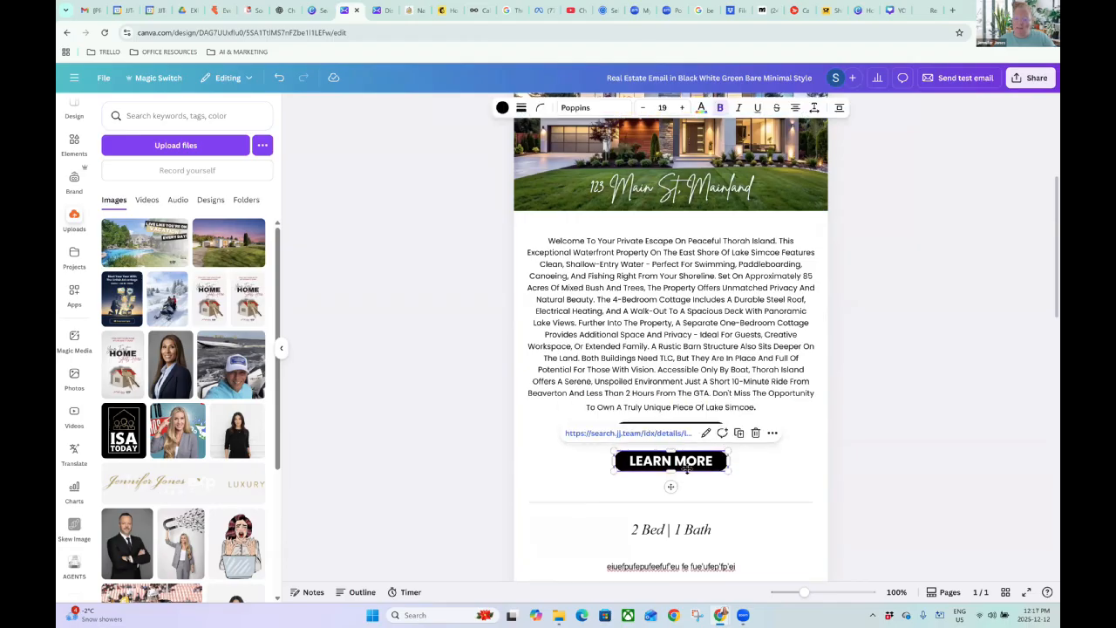
left_click_drag(688, 469, 678, 505)
scroll(680, 488, "down", 6)
left_click(677, 512)
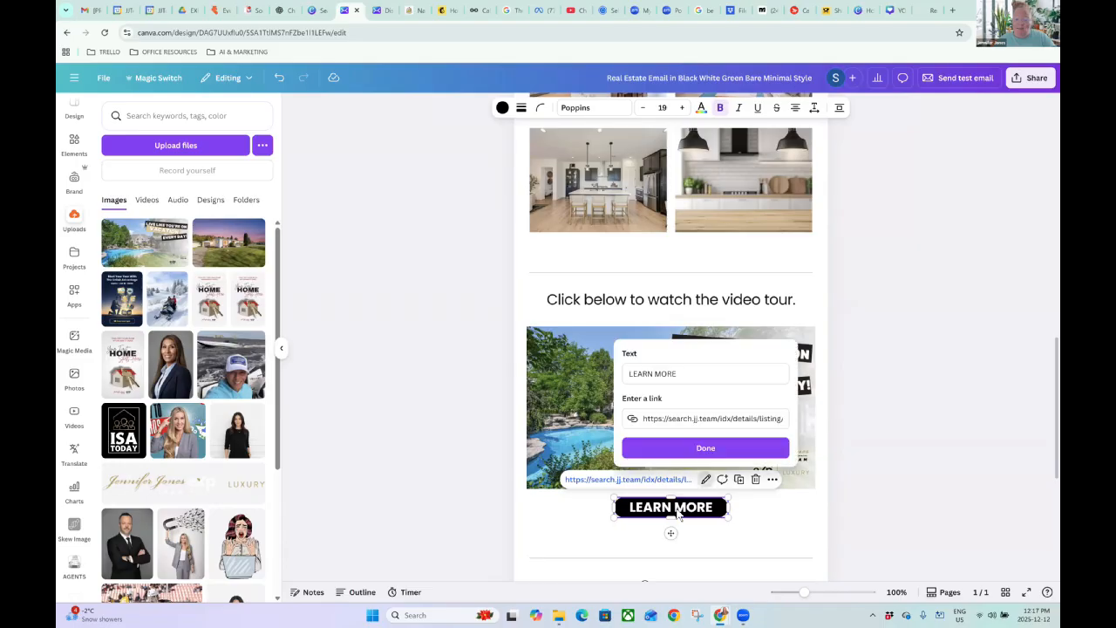
Replace the copied button's listing link with the YouTube tour URL.
left_click(664, 419)
key("ctrl+a")
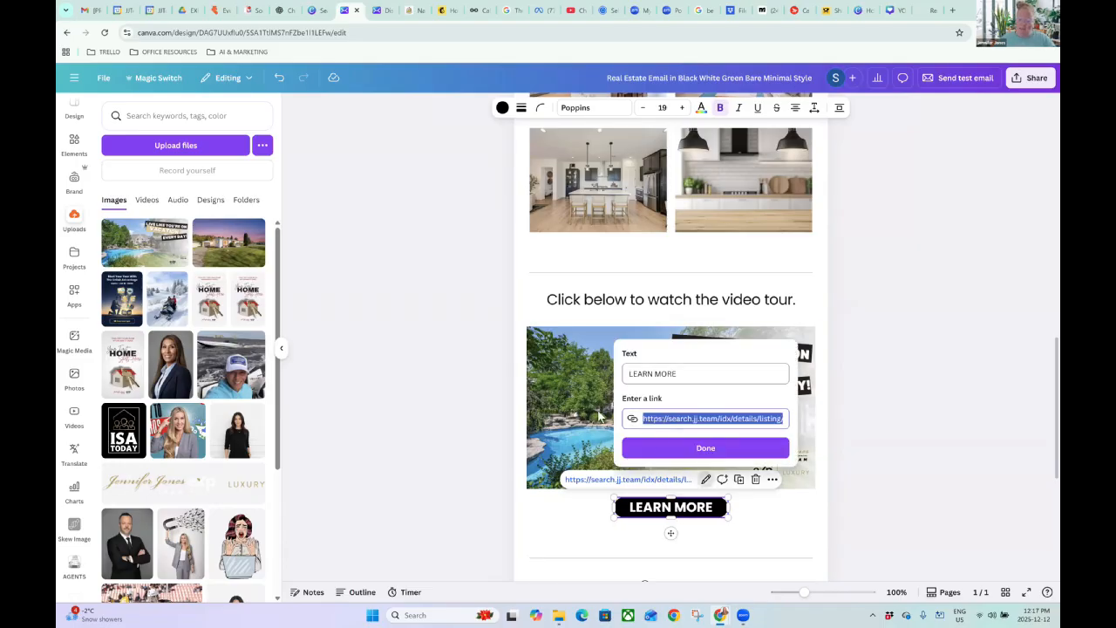
key("BackSpace")
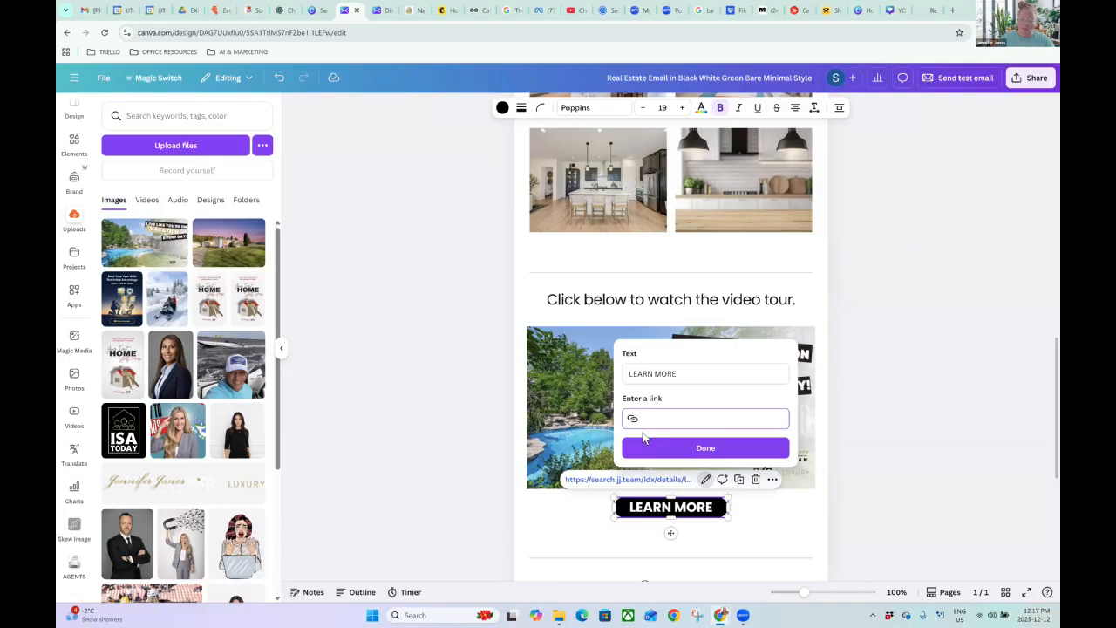
type("https://youtu.be/8MizuwQ1mp8?si=NrtmvekrVZTPZN21")
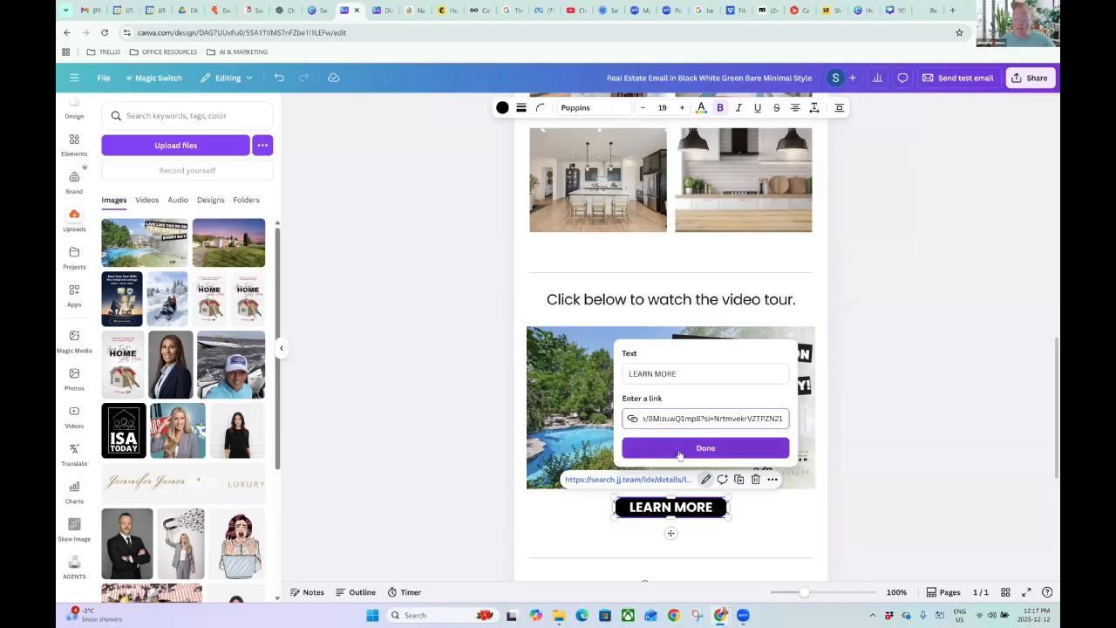
Relabel the copied button 'Click to watch' and confirm the change.
left_click_drag(677, 374, 620, 371)
type("Click to ws")
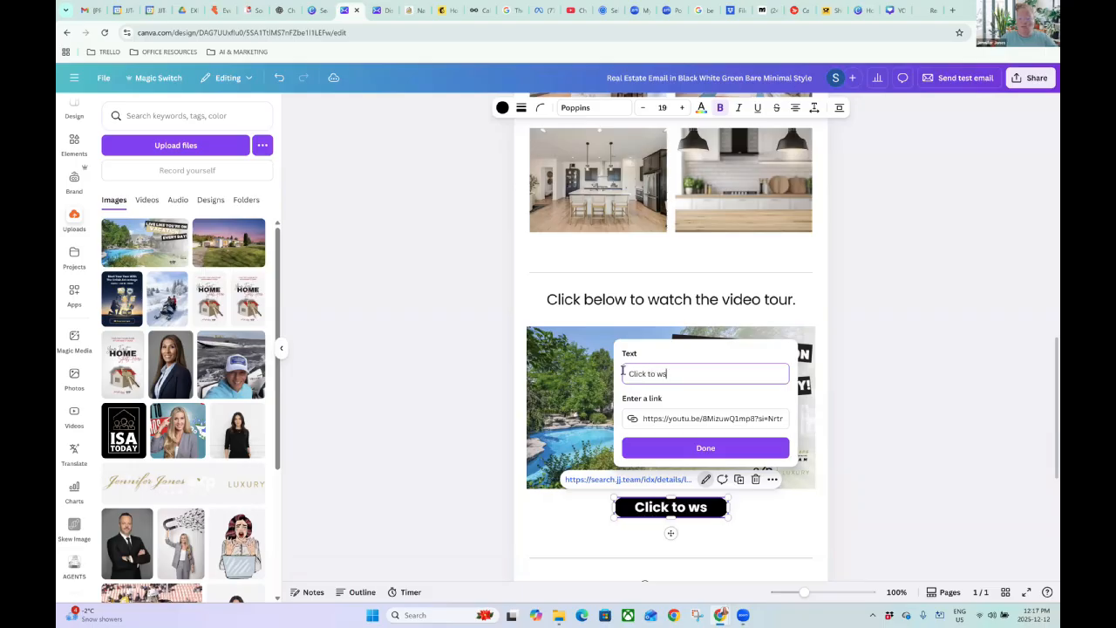
key("BackSpace")
type("atch")
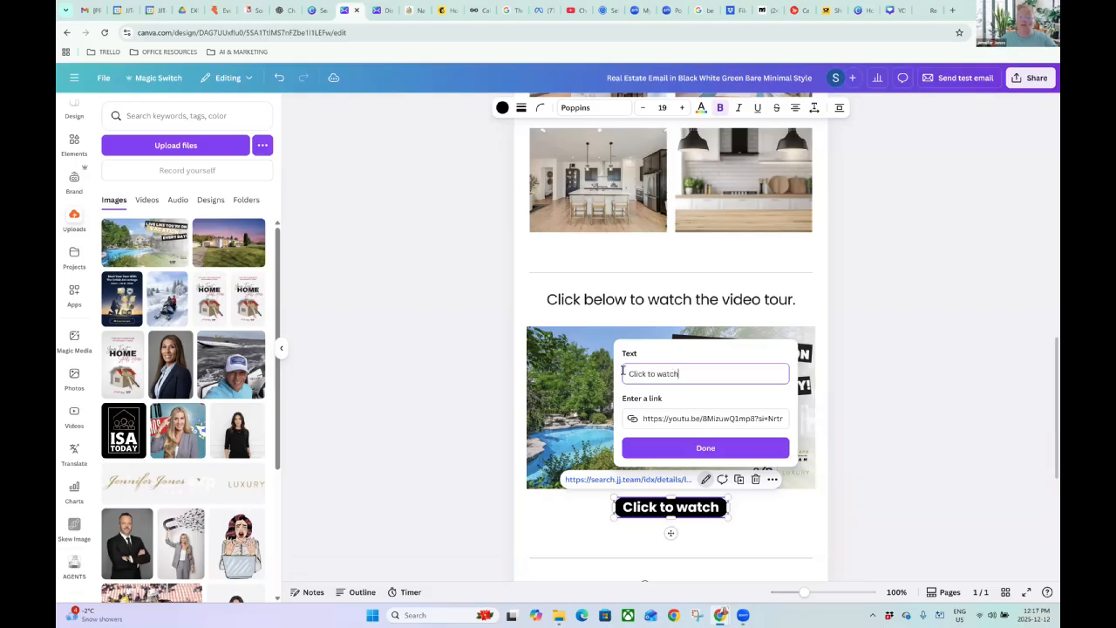
left_click(698, 459)
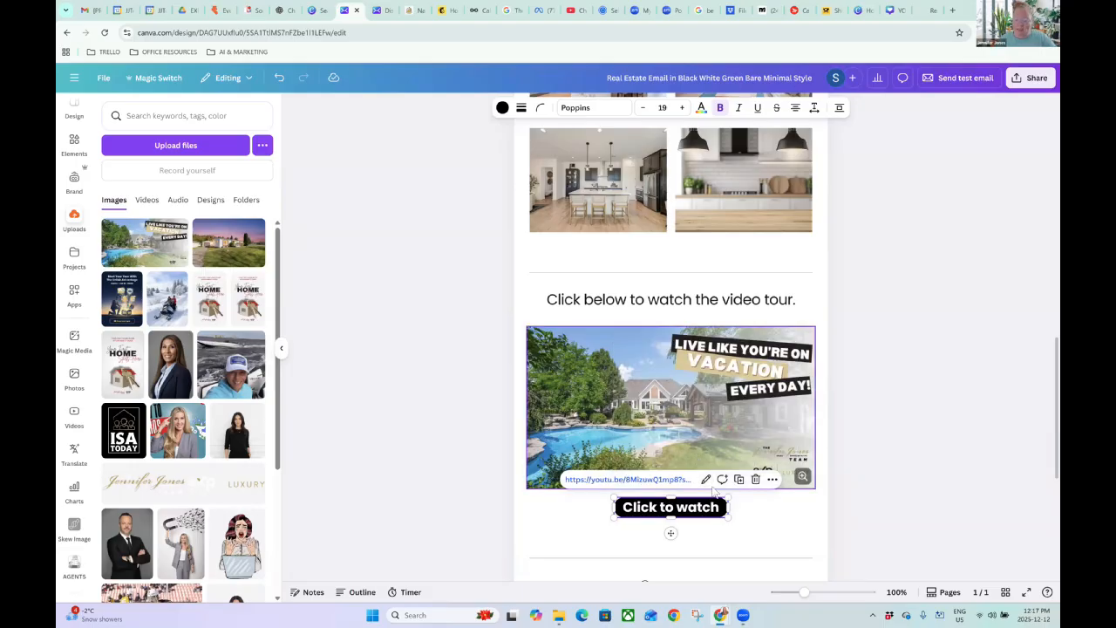
left_click(854, 490)
scroll(665, 412, "down", 2)
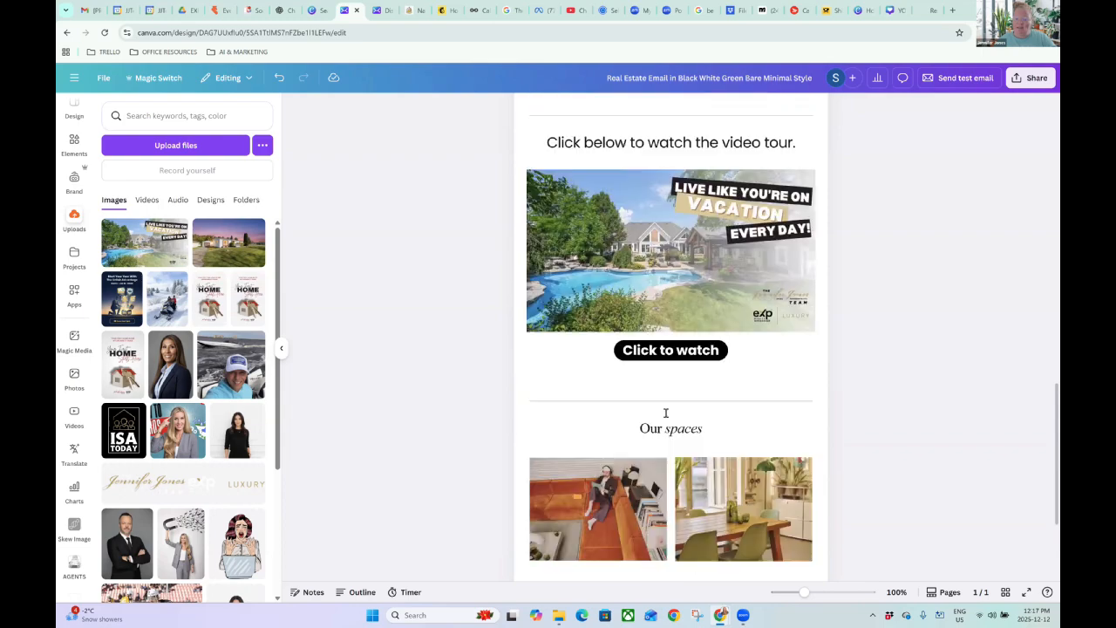
left_click(583, 381)
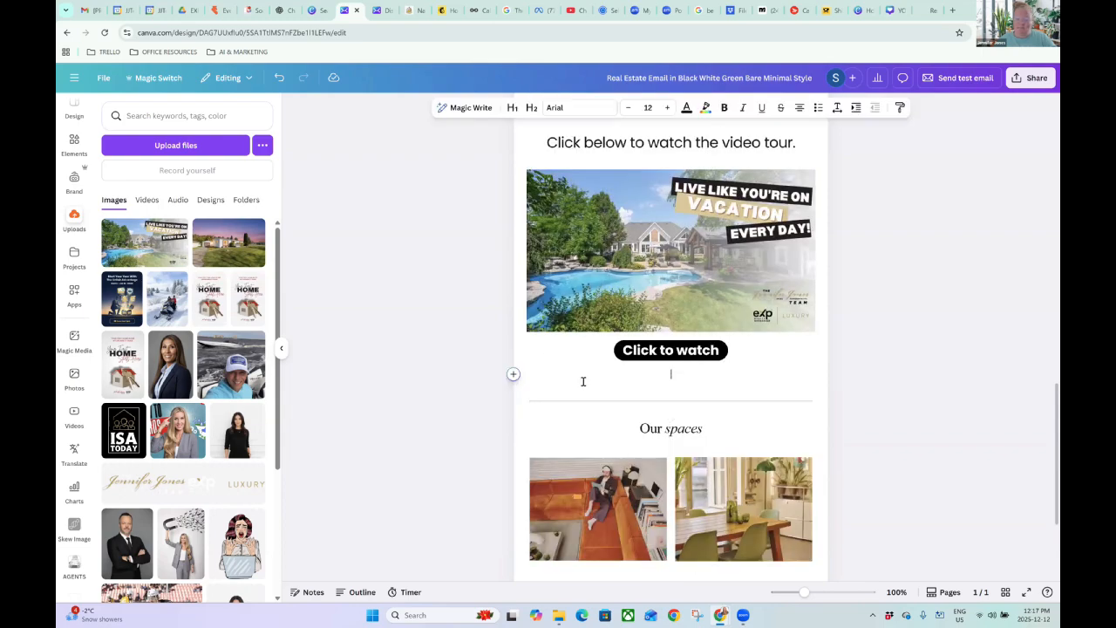
key("BackSpace")
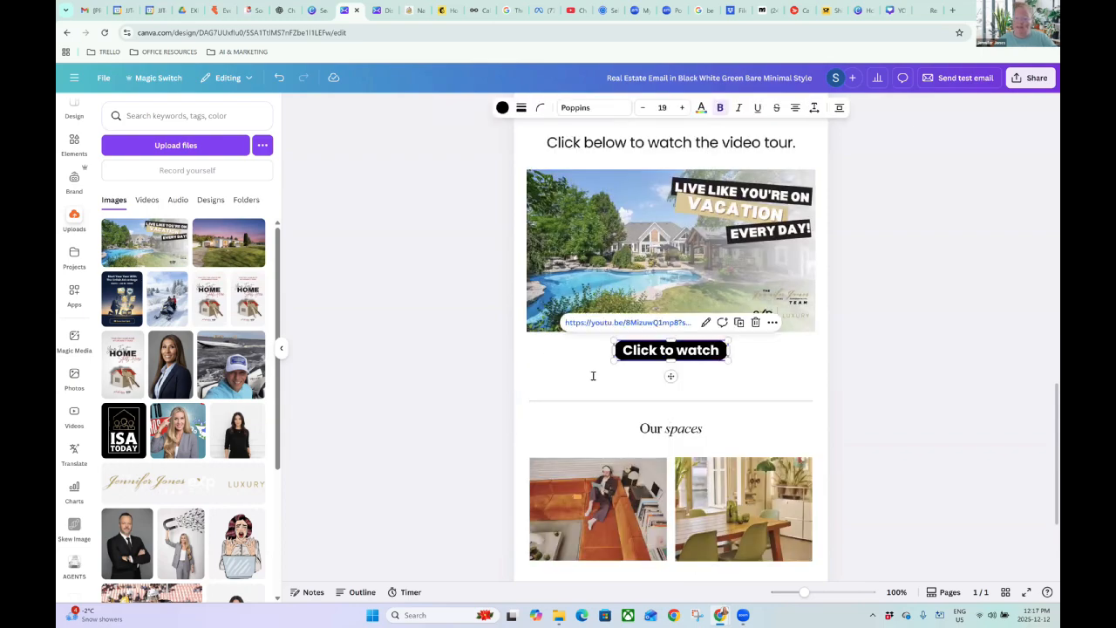
left_click(825, 320)
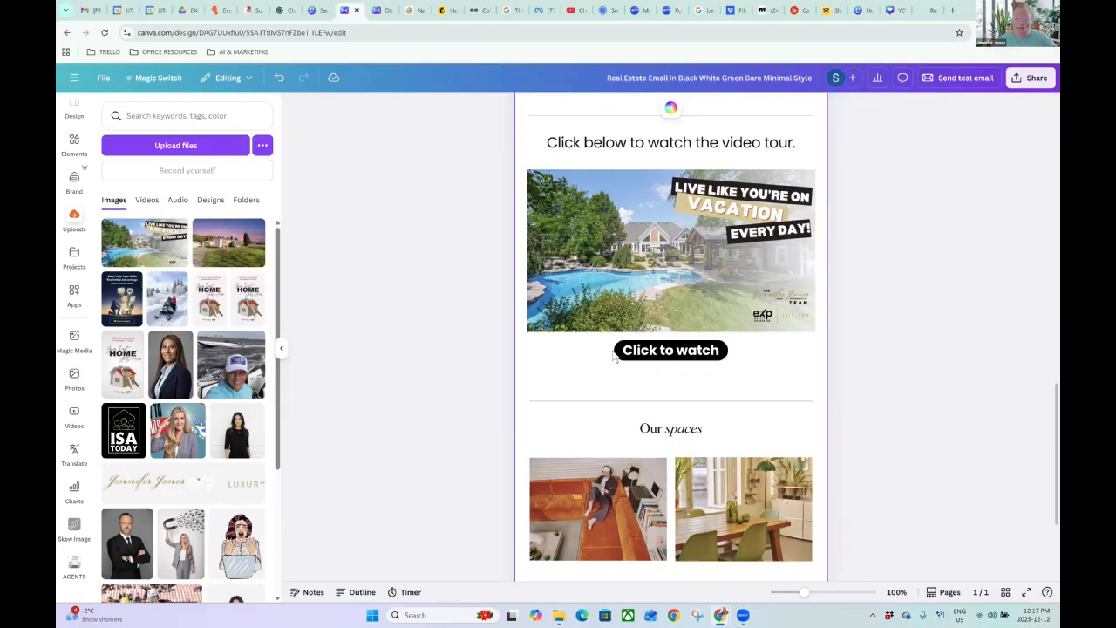
left_click(647, 362)
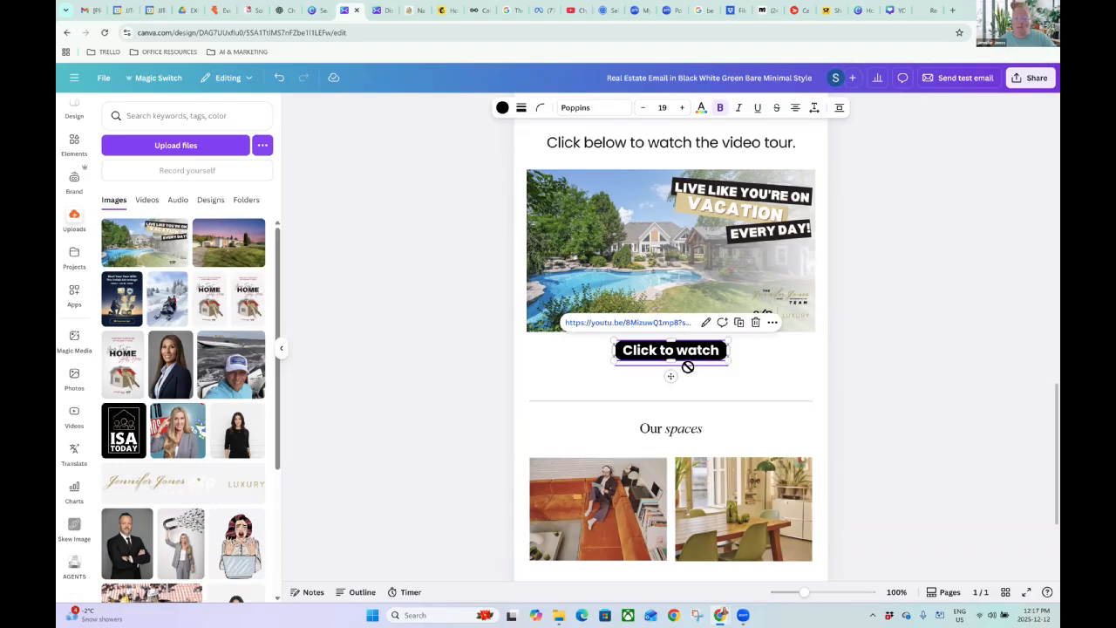
left_click_drag(692, 357, 671, 376)
left_click(595, 362)
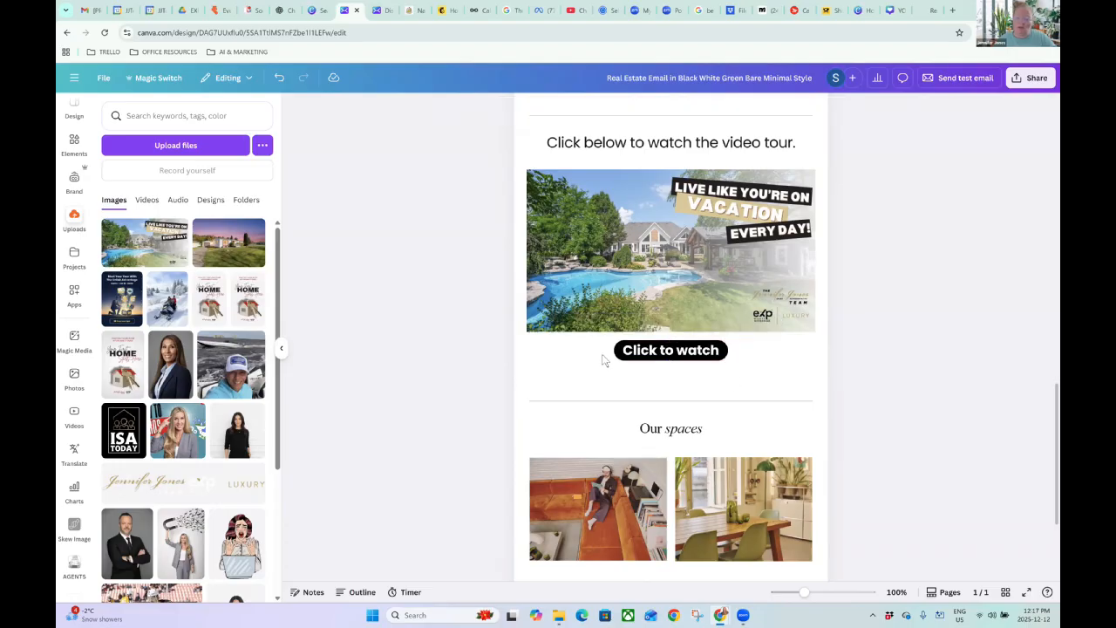
left_click(621, 353)
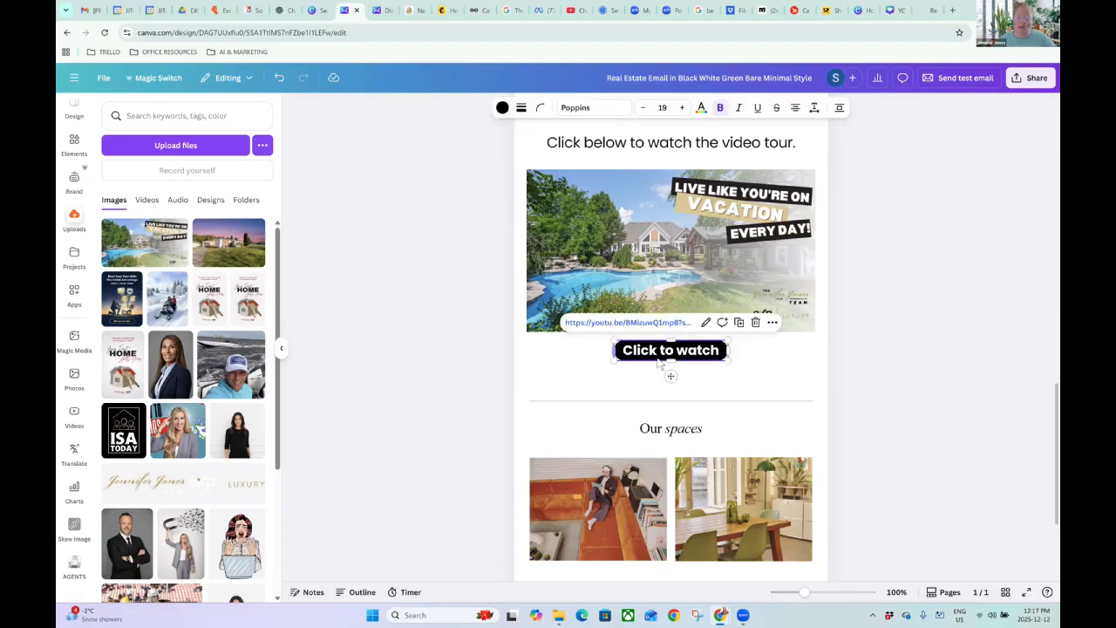
left_click(843, 356)
Delete the 'Sign up for Co Lab. today.' heading above the CONTACT US button.
scroll(885, 337, "down", 3)
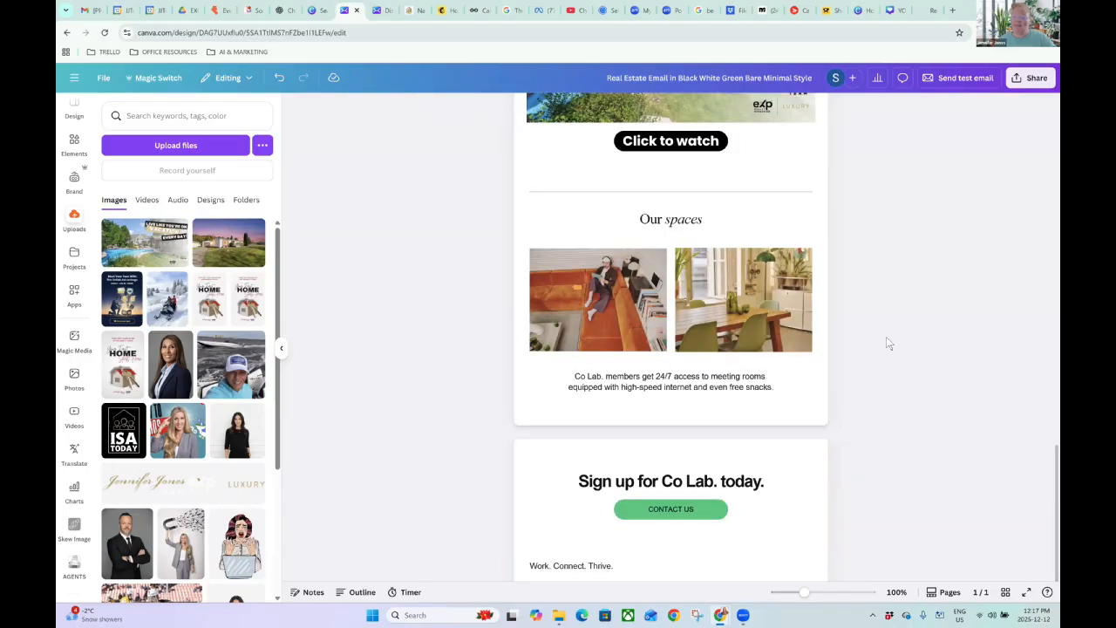
scroll(882, 331, "up", 2)
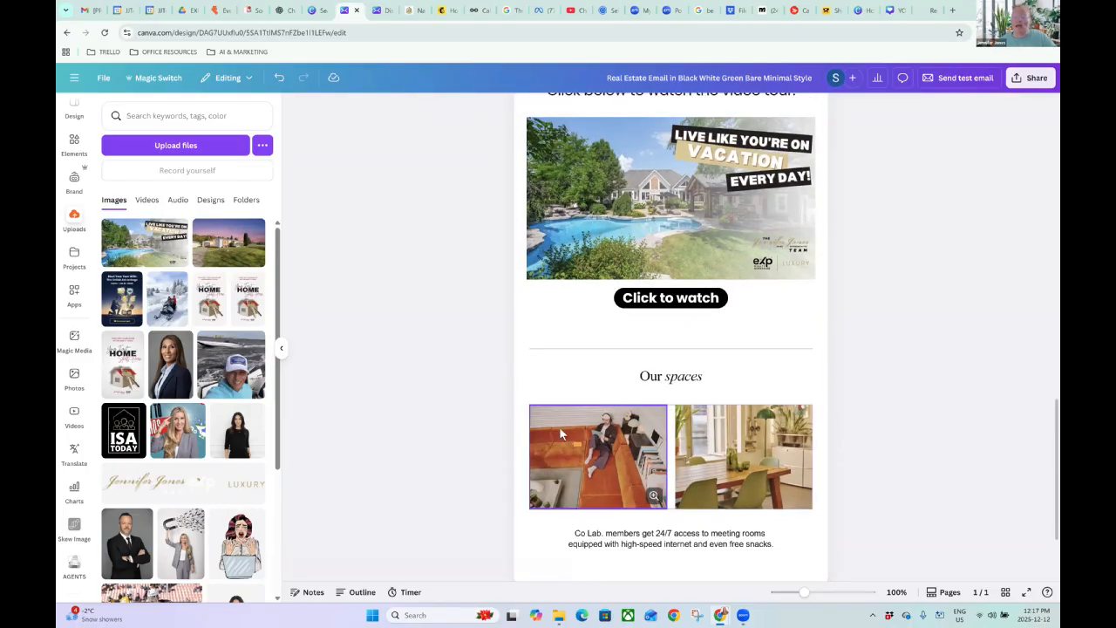
double_click(655, 376)
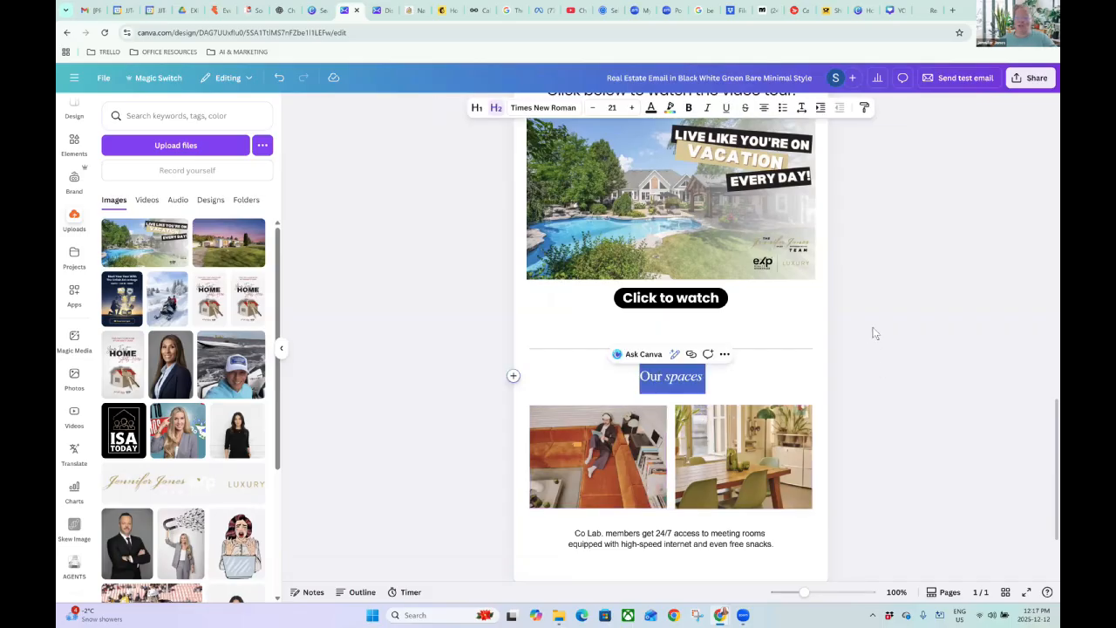
scroll(872, 333, "down", 4)
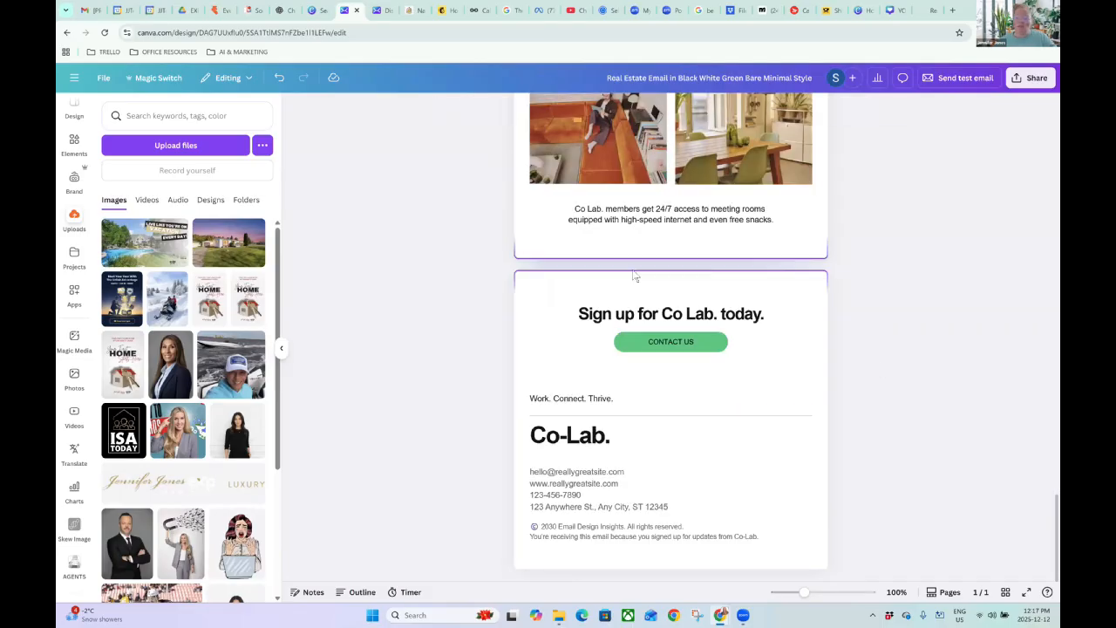
triple_click(626, 315)
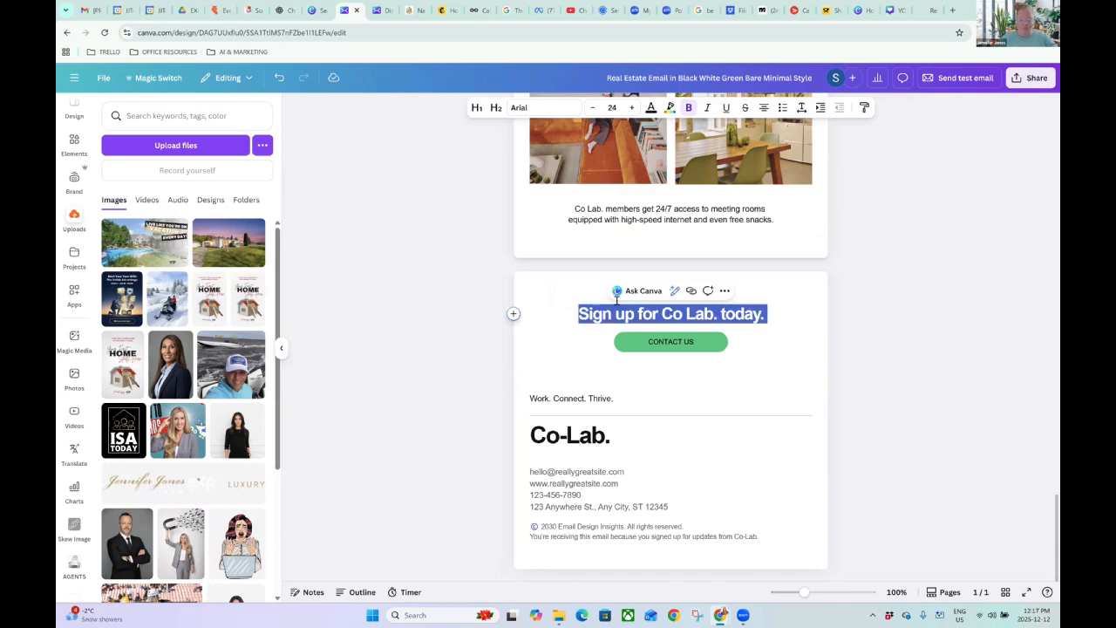
key("Delete")
key("Delete")
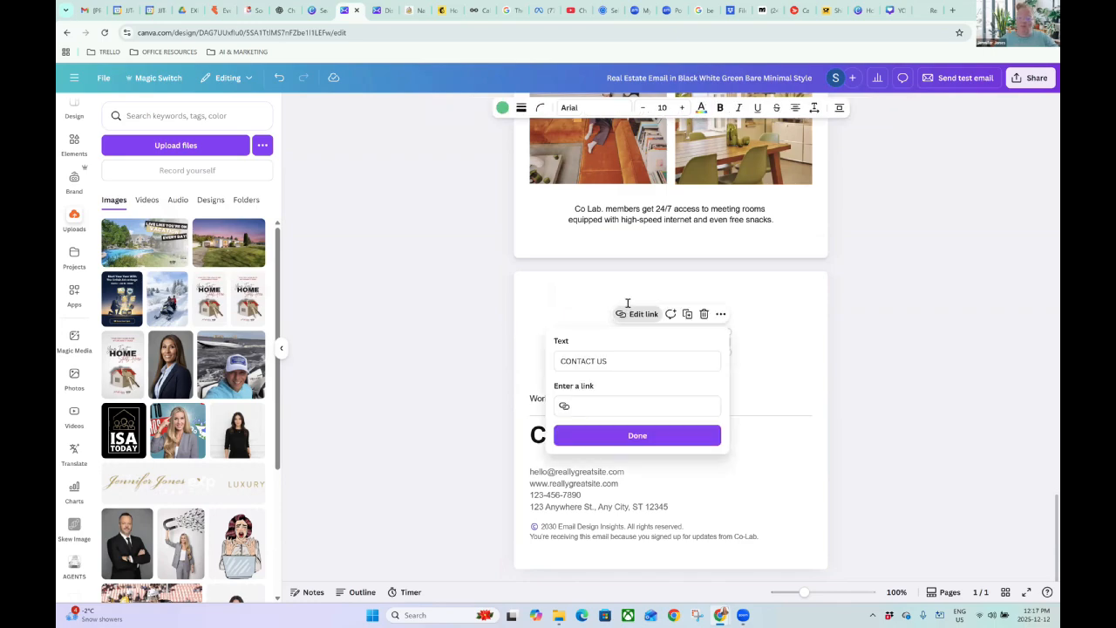
Write the heading 'Sign up for more details on other listings.' in the emptied box.
left_click(689, 315)
type("S")
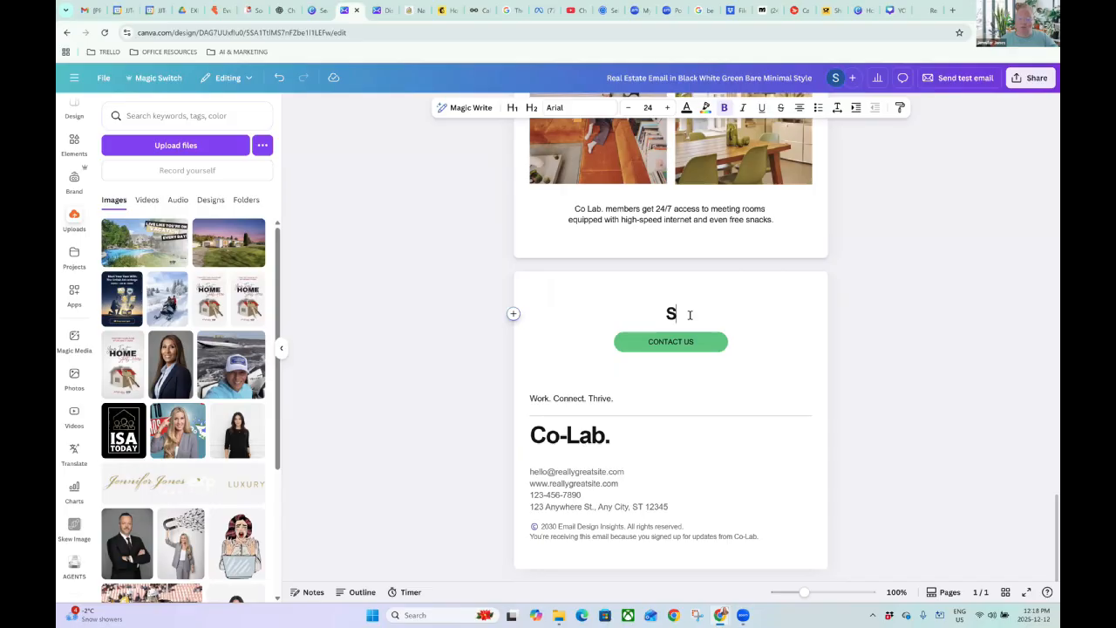
key("BackSpace")
type("Sign up for m")
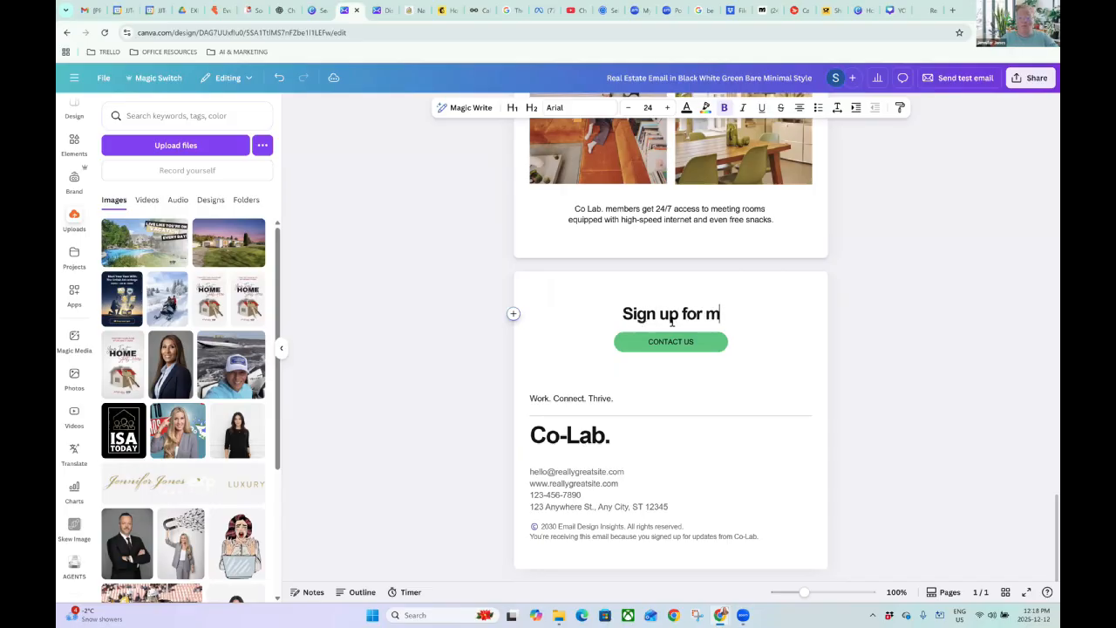
type("ore details on")
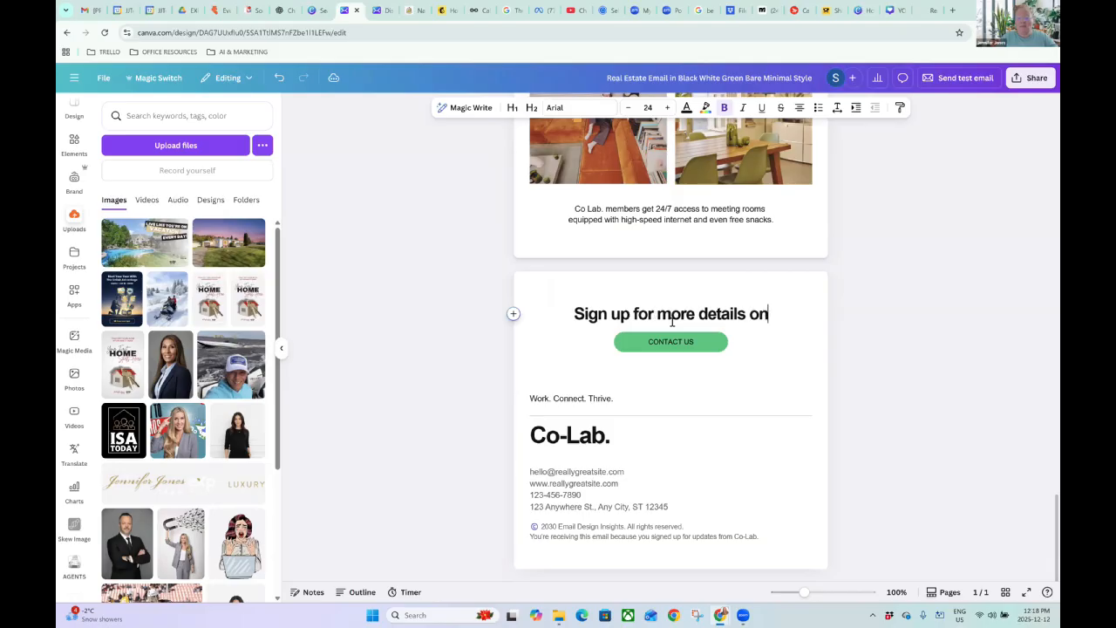
type(" o")
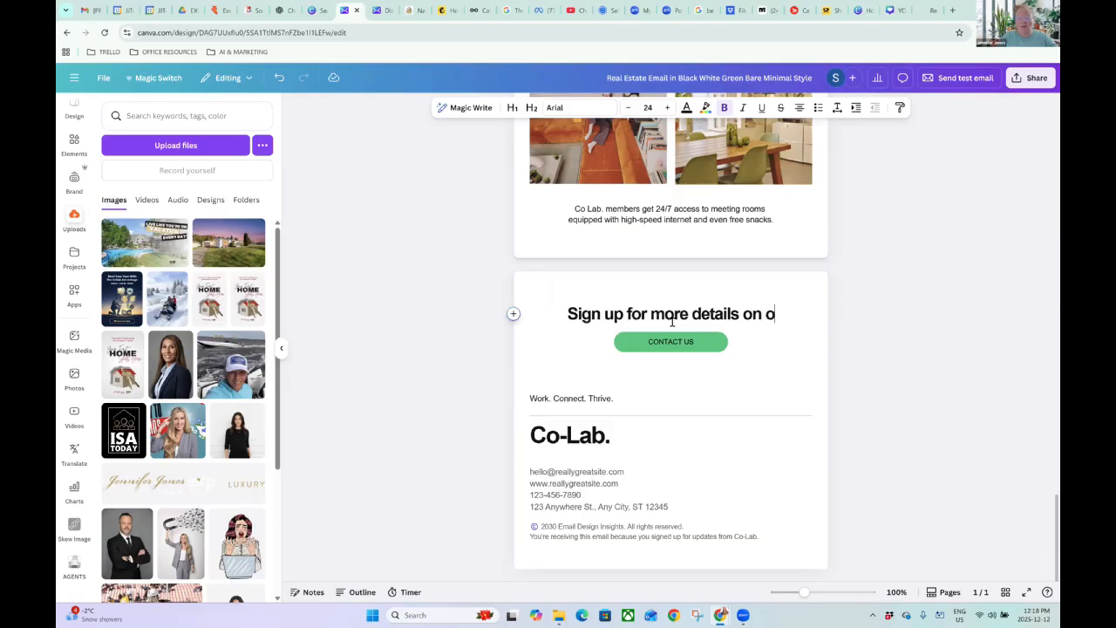
type("ther listings.")
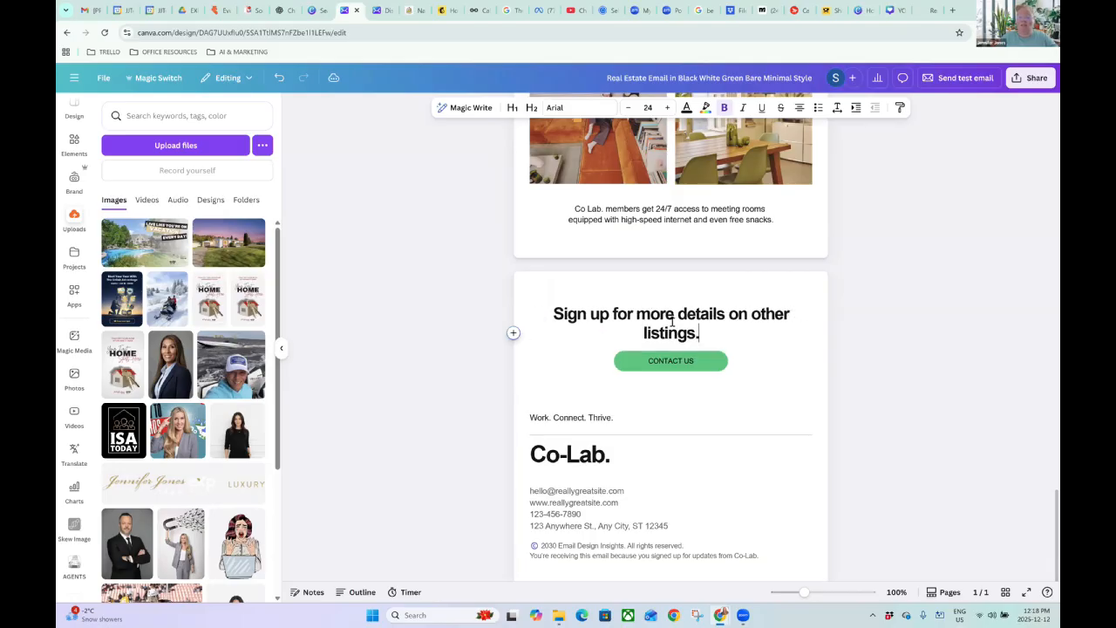
Look at the CONTACT US button's link settings and close them unchanged.
left_click(682, 361)
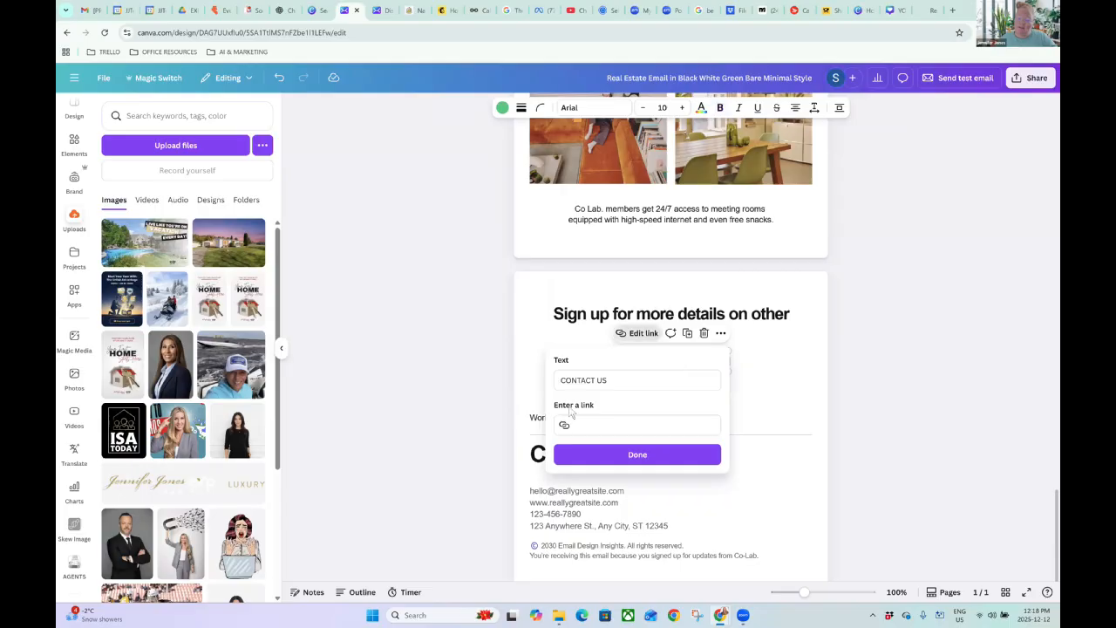
left_click(593, 422)
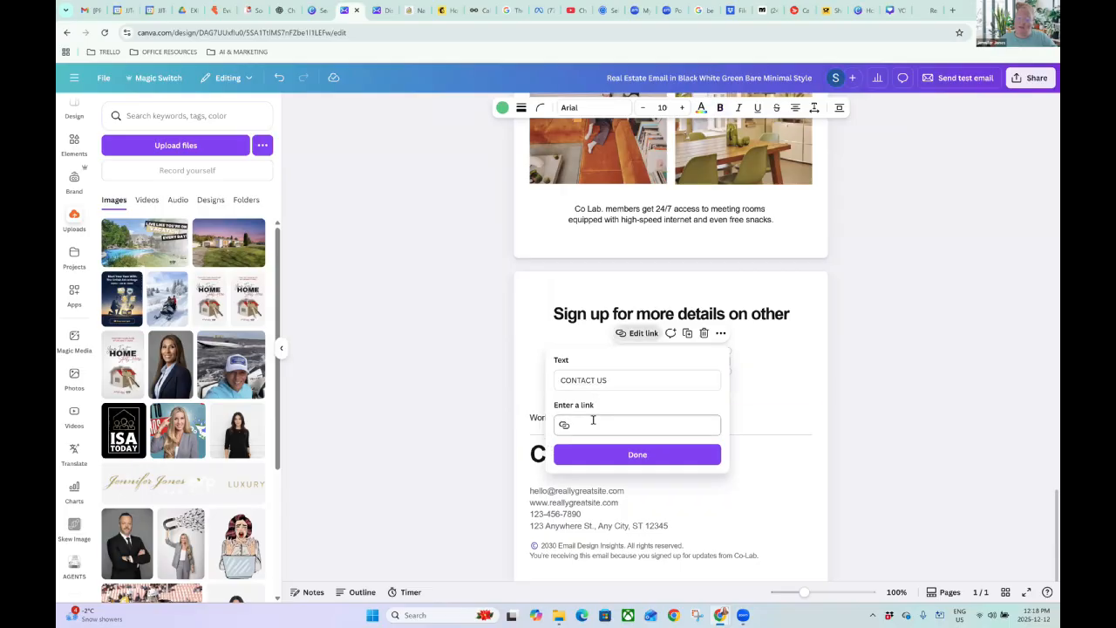
triple_click(554, 381)
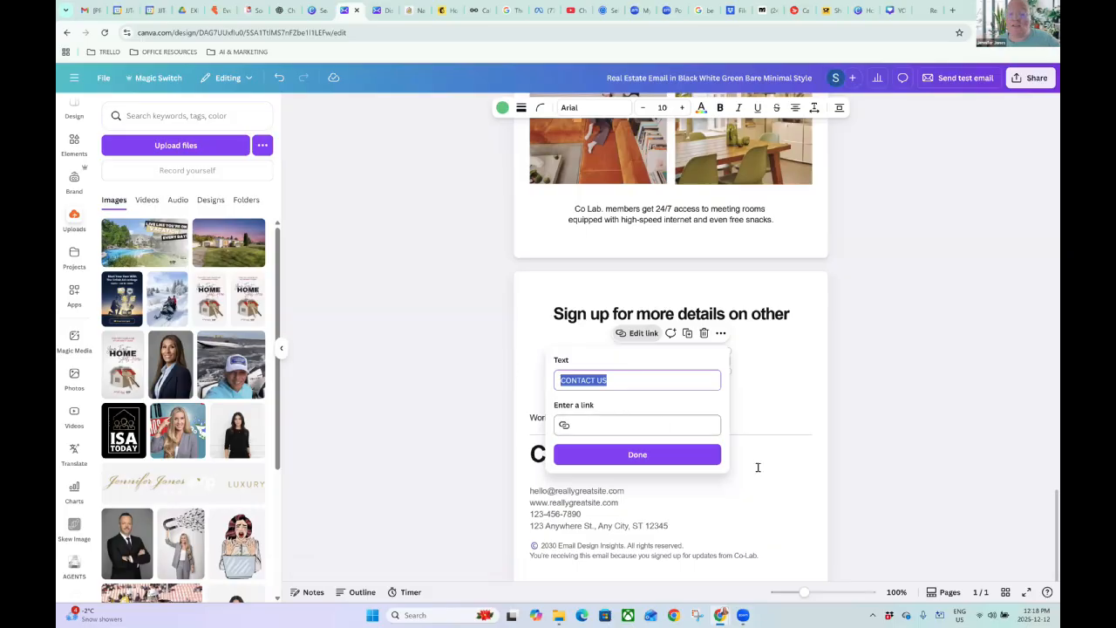
left_click(743, 360)
Fill the CONTACT US button with black.
left_click(724, 360)
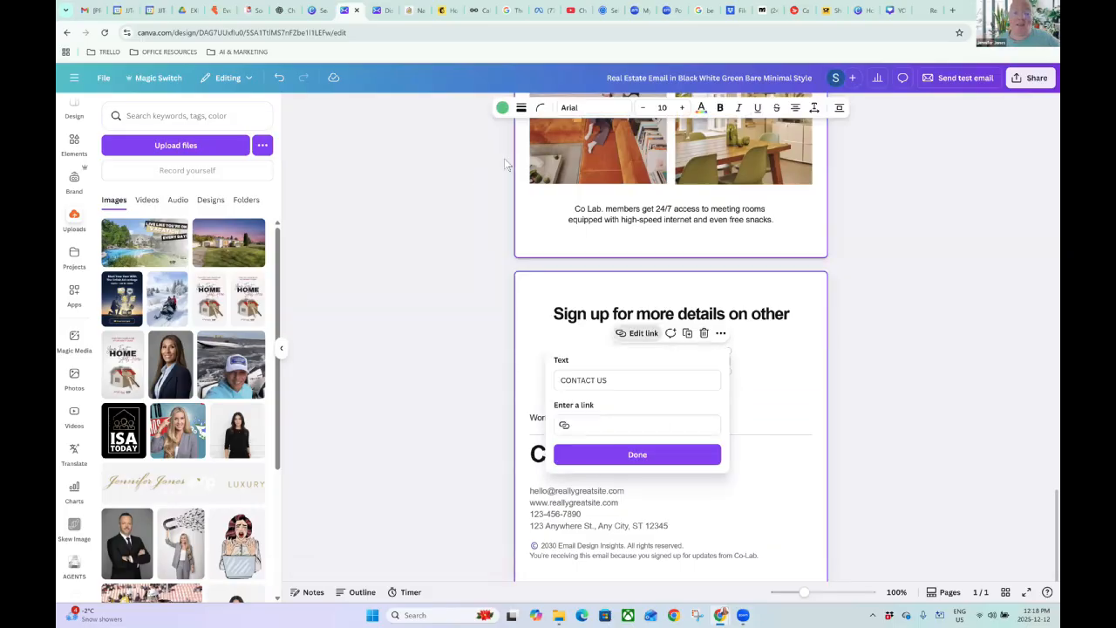
left_click(502, 108)
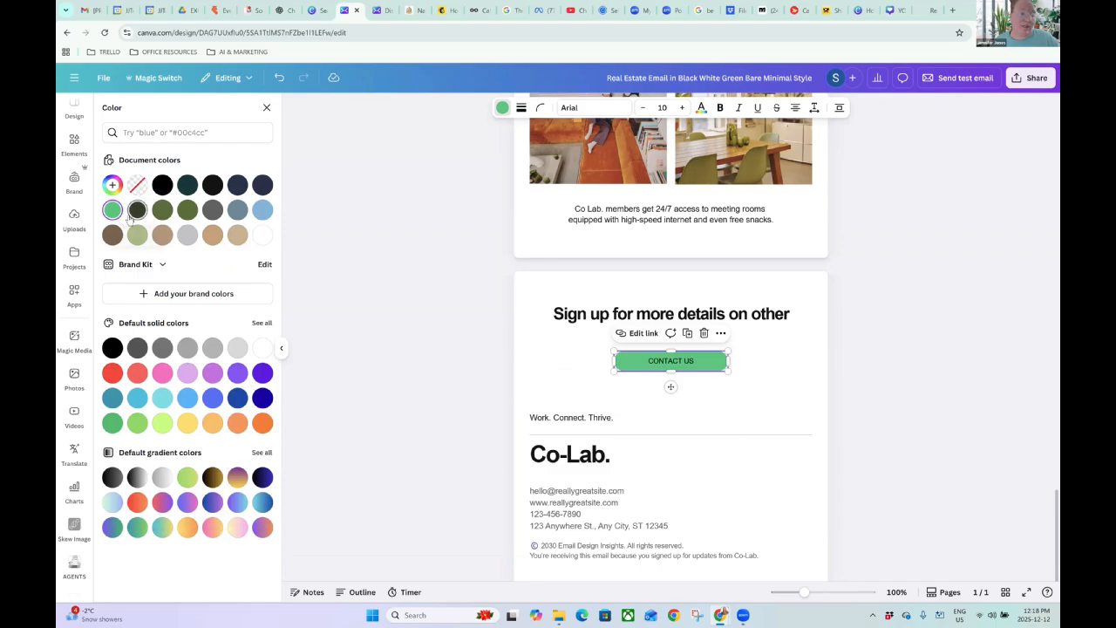
left_click(162, 184)
left_click(799, 335)
Make the CONTACT US label white, bold, in the Poppins font.
left_click(698, 360)
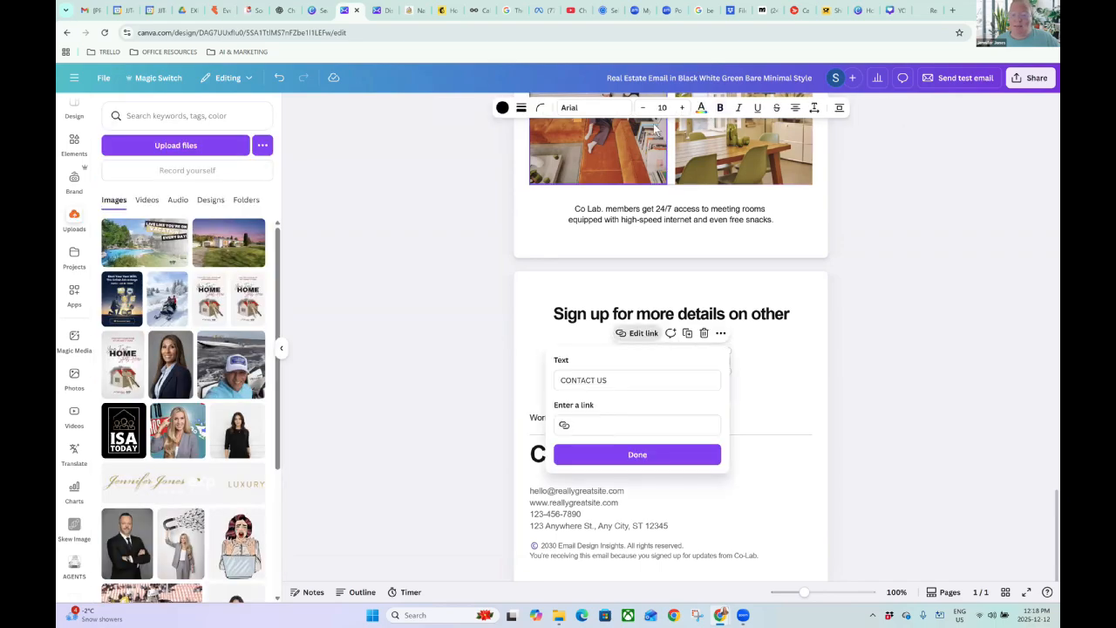
left_click(702, 108)
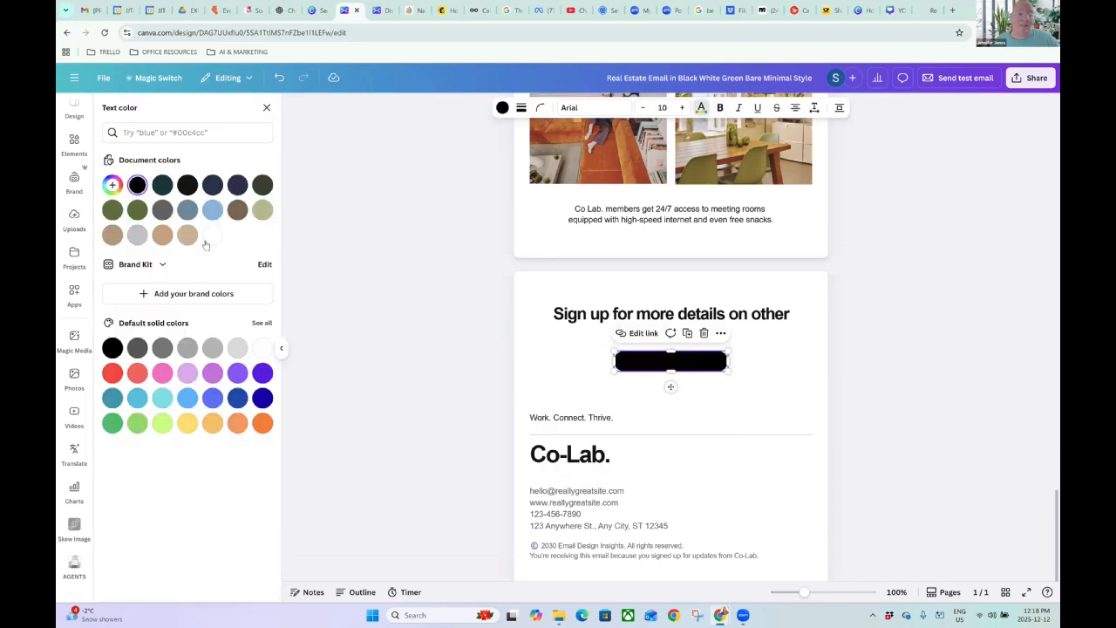
left_click(211, 235)
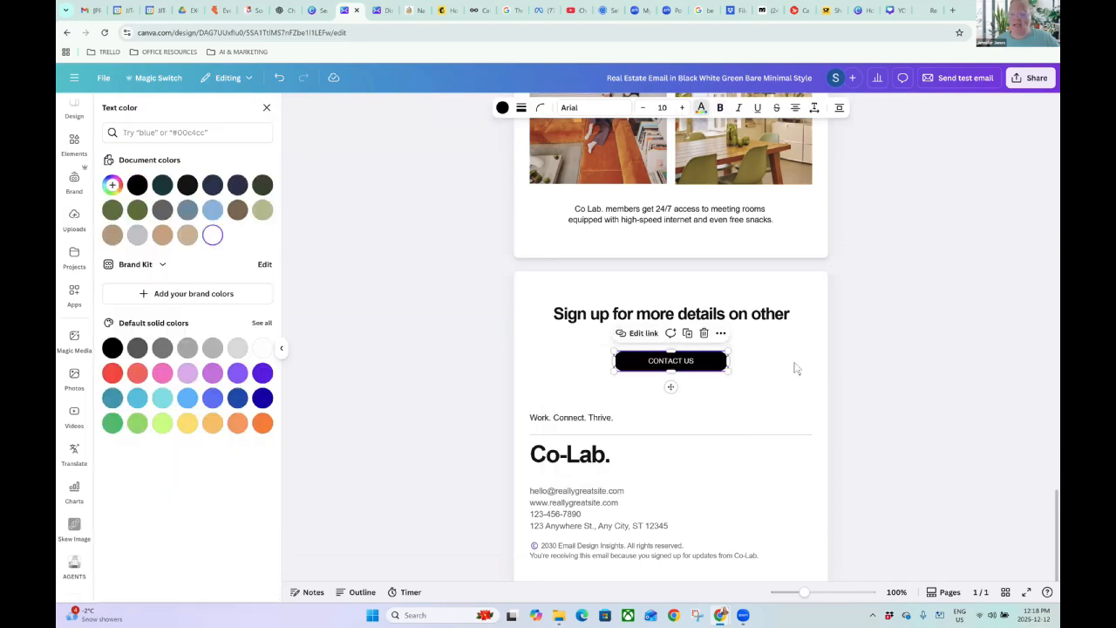
left_click(720, 107)
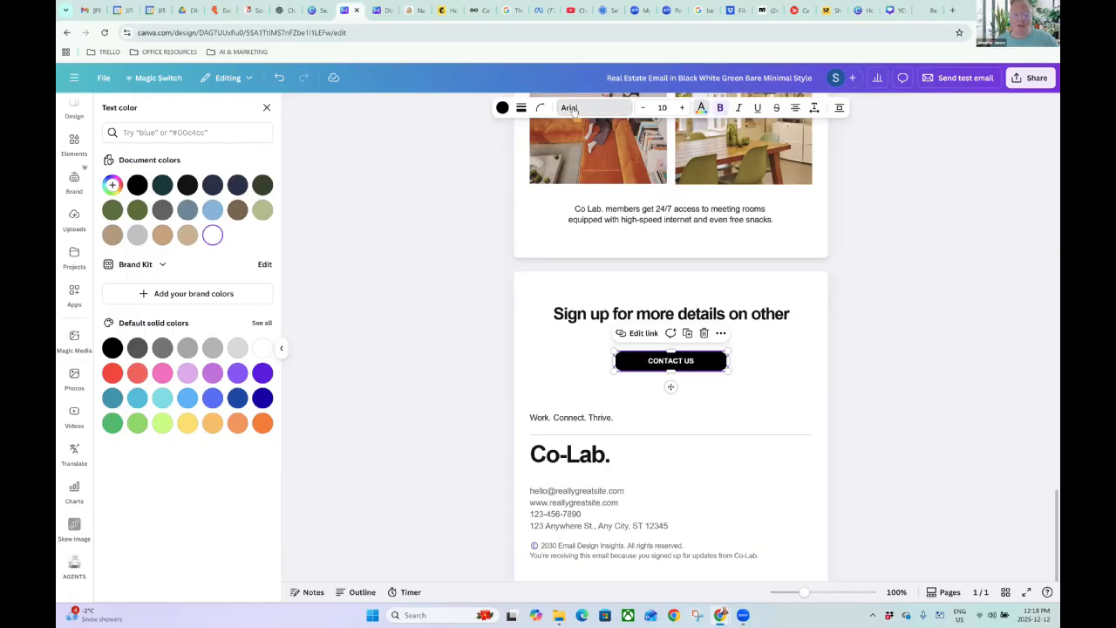
left_click(583, 107)
scroll(161, 488, "down", 3)
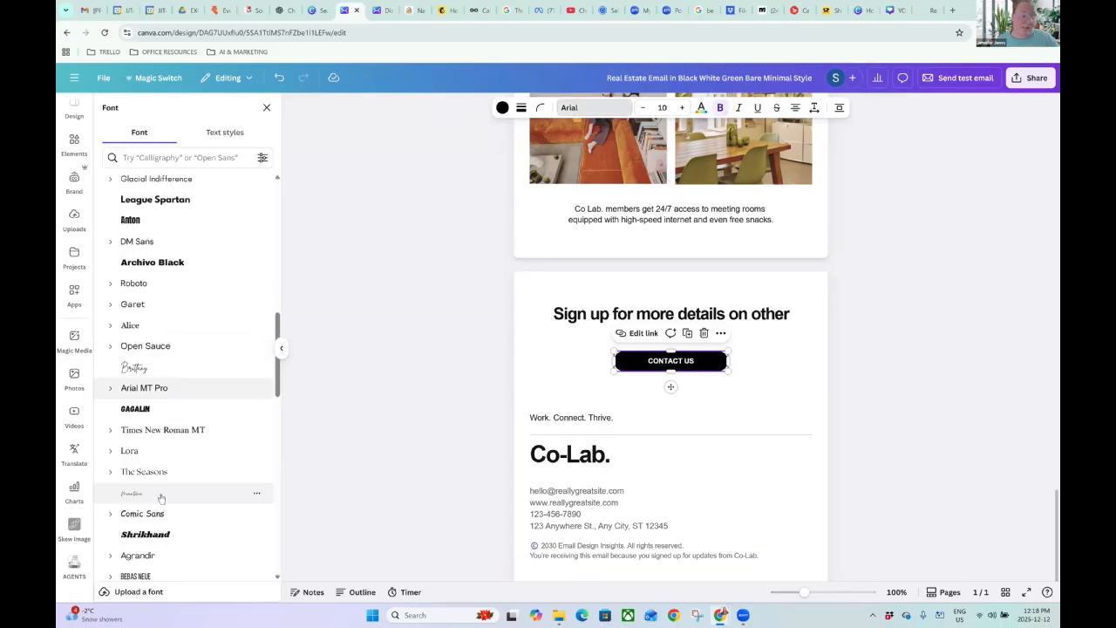
scroll(161, 497, "up", 4)
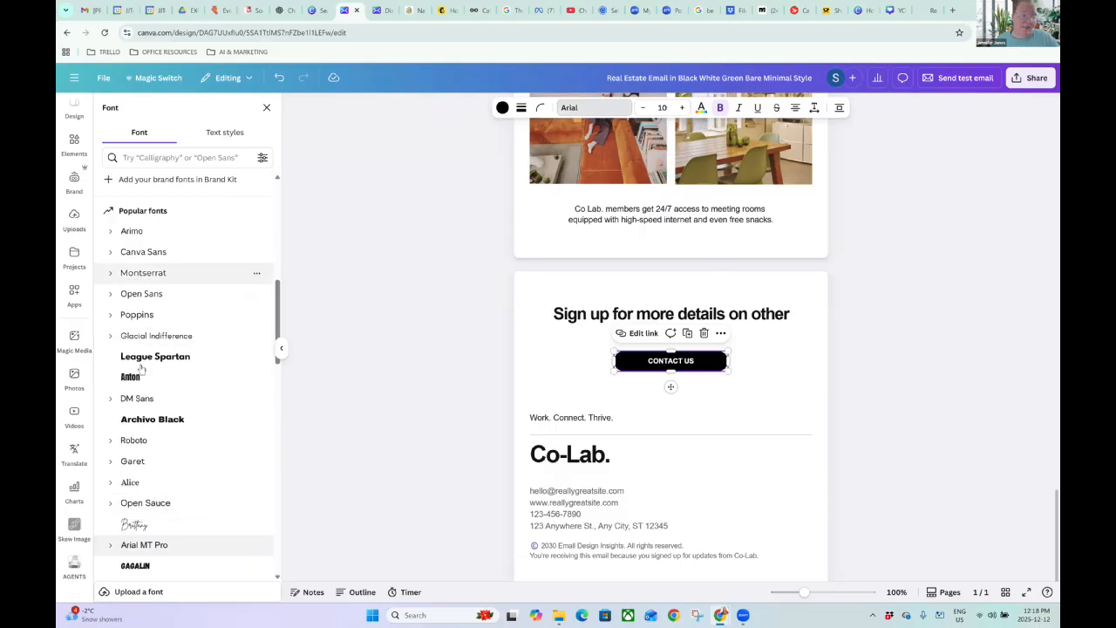
left_click(164, 316)
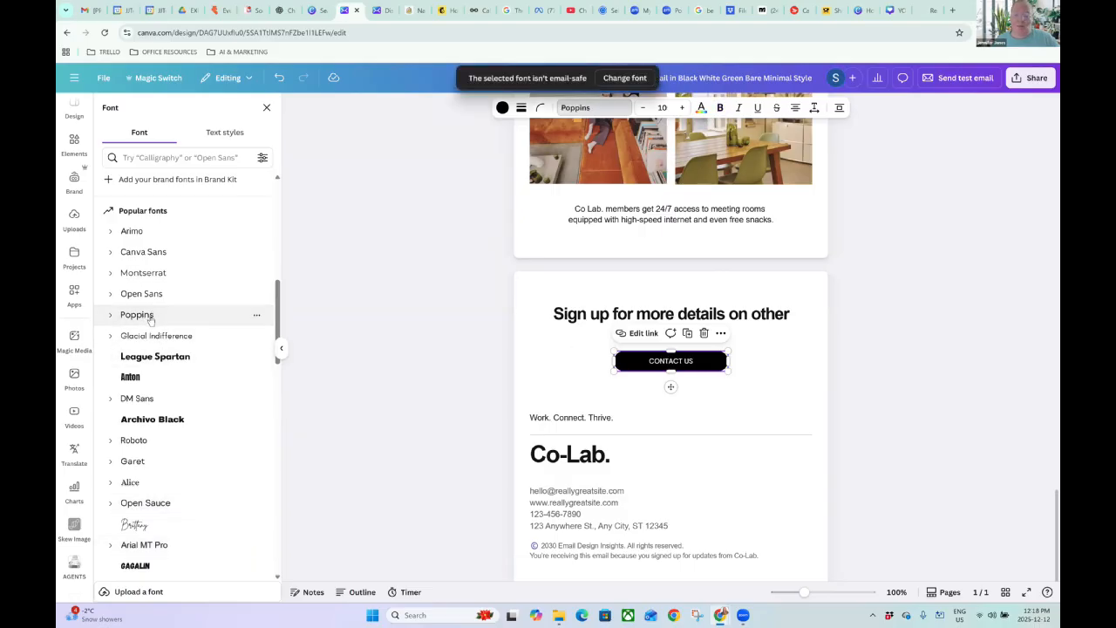
left_click(719, 107)
Enlarge the CONTACT US label to font size 20.
left_click(682, 107)
left_click(682, 107)
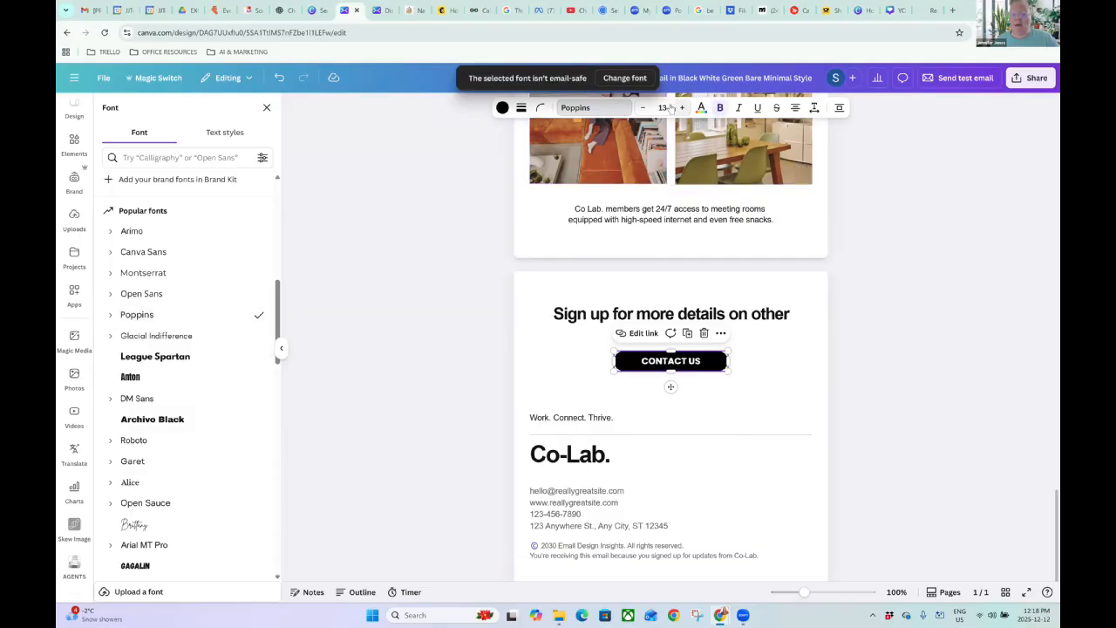
left_click(682, 107)
left_click(682, 108)
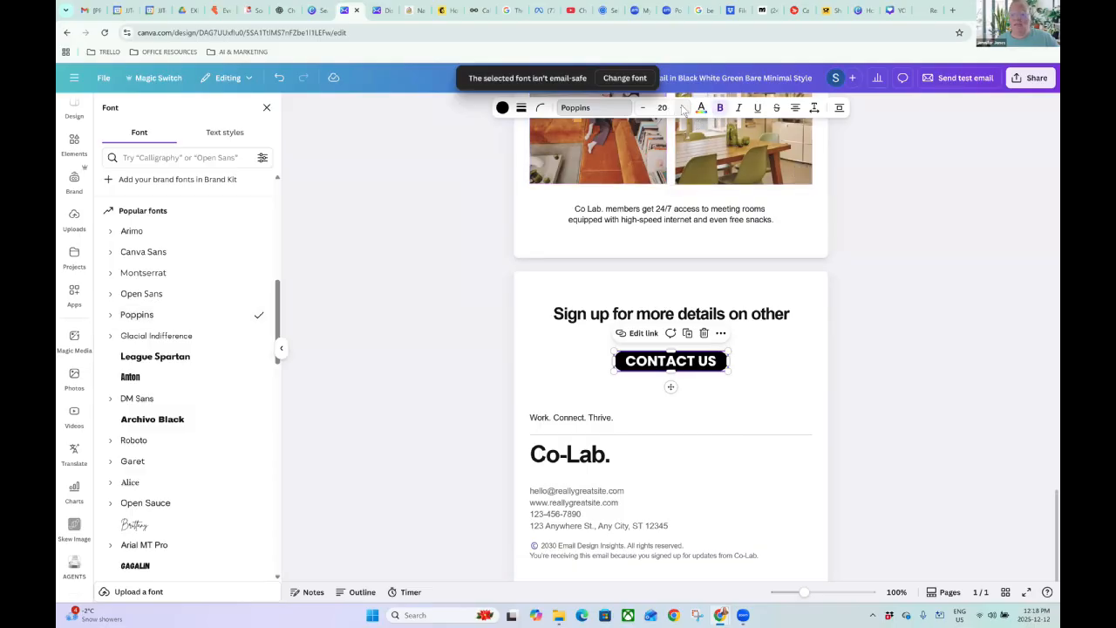
left_click(897, 313)
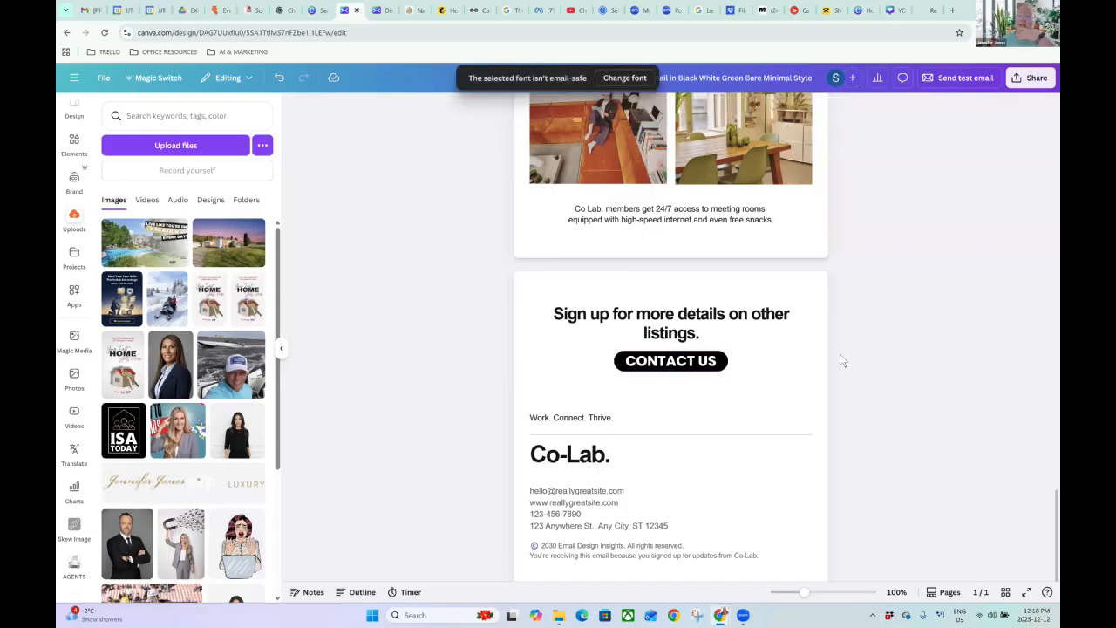
scroll(878, 371, "down", 1)
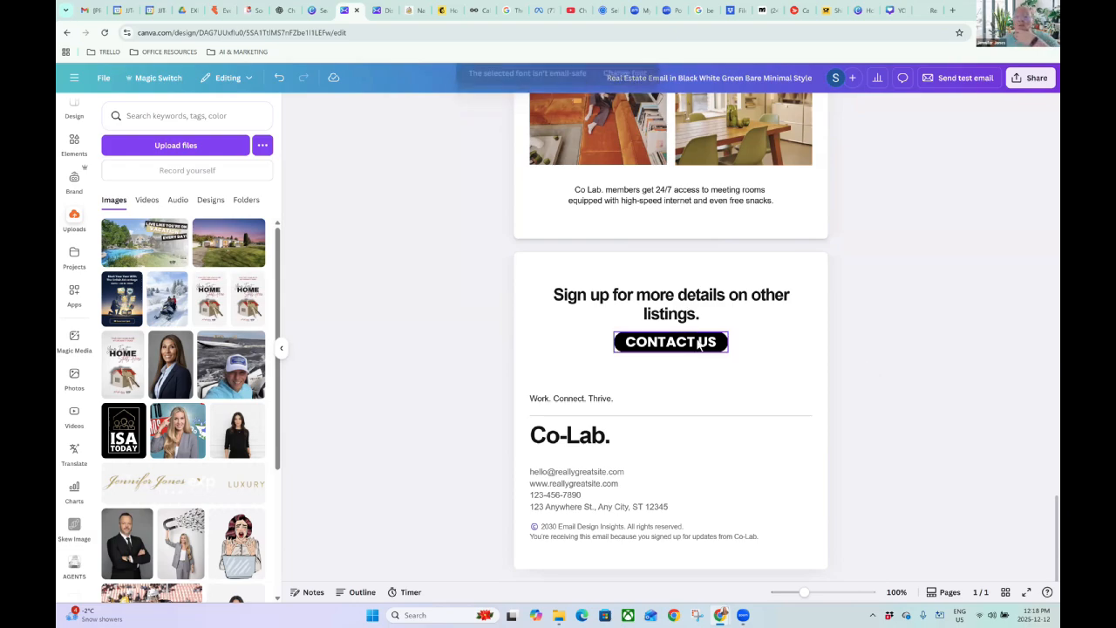
Open the team website's Contact page and copy its web address.
left_click(923, 10)
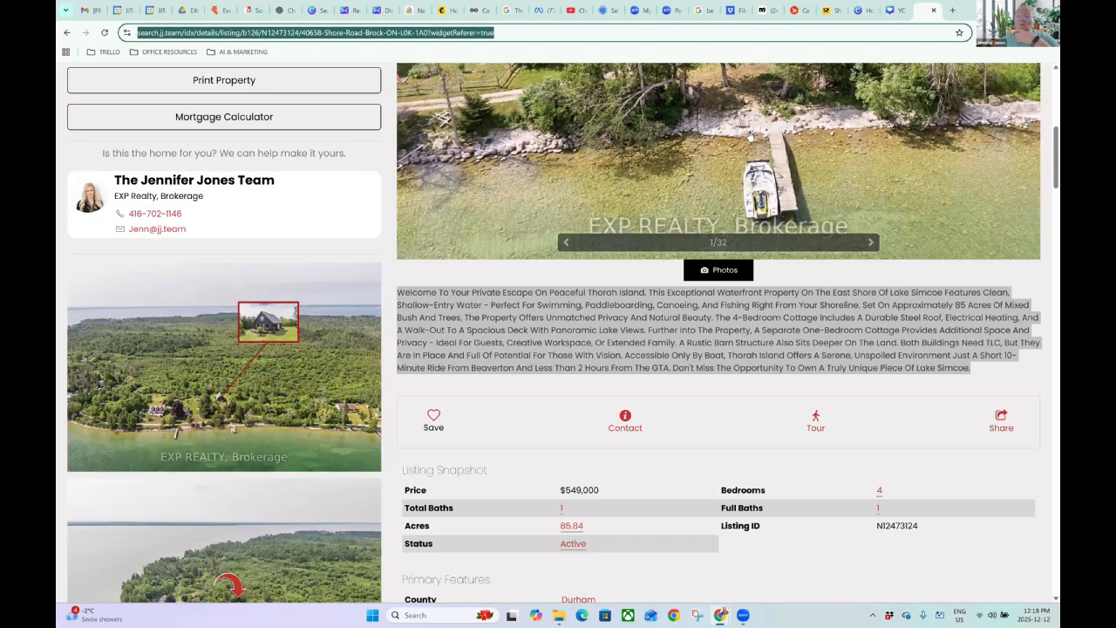
scroll(722, 170, "up", 9)
left_click(738, 164)
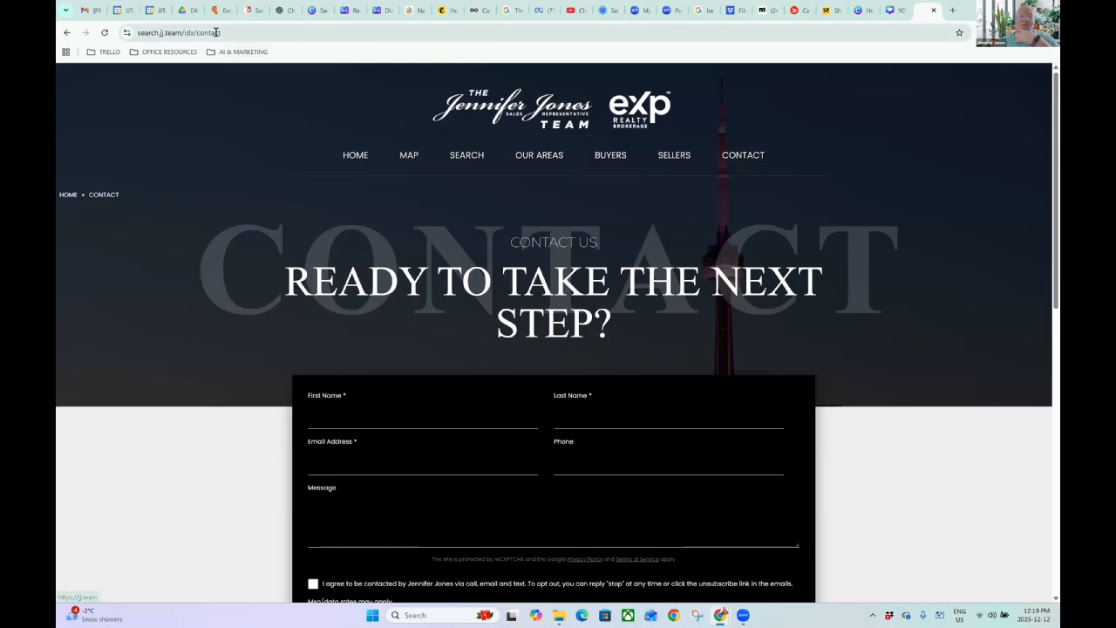
left_click(216, 35)
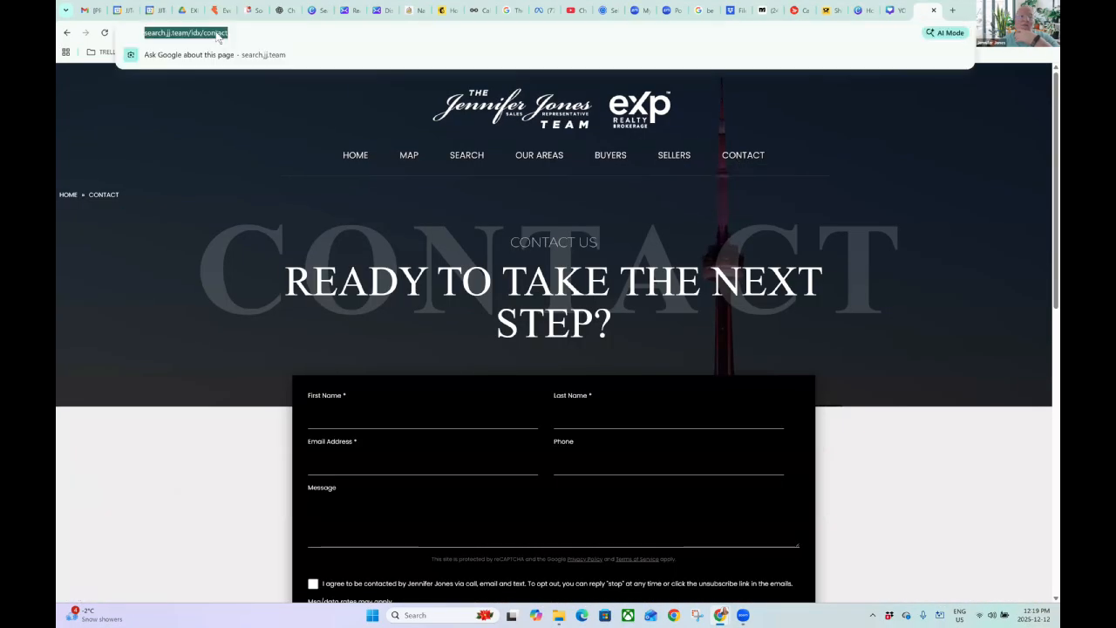
right_click(216, 35)
left_click(263, 134)
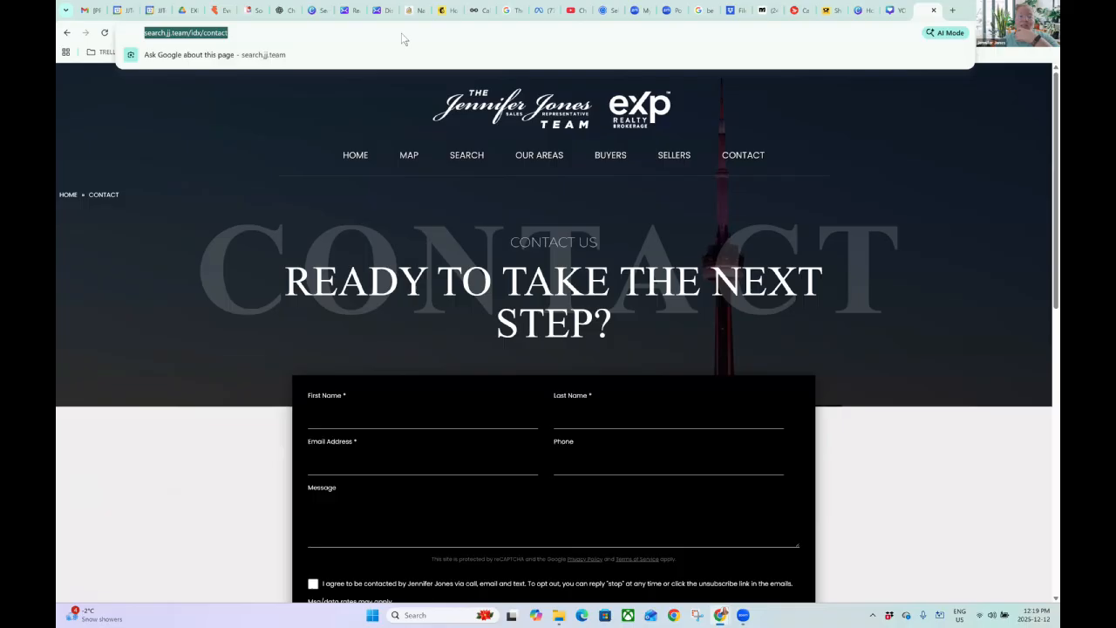
left_click(445, 10)
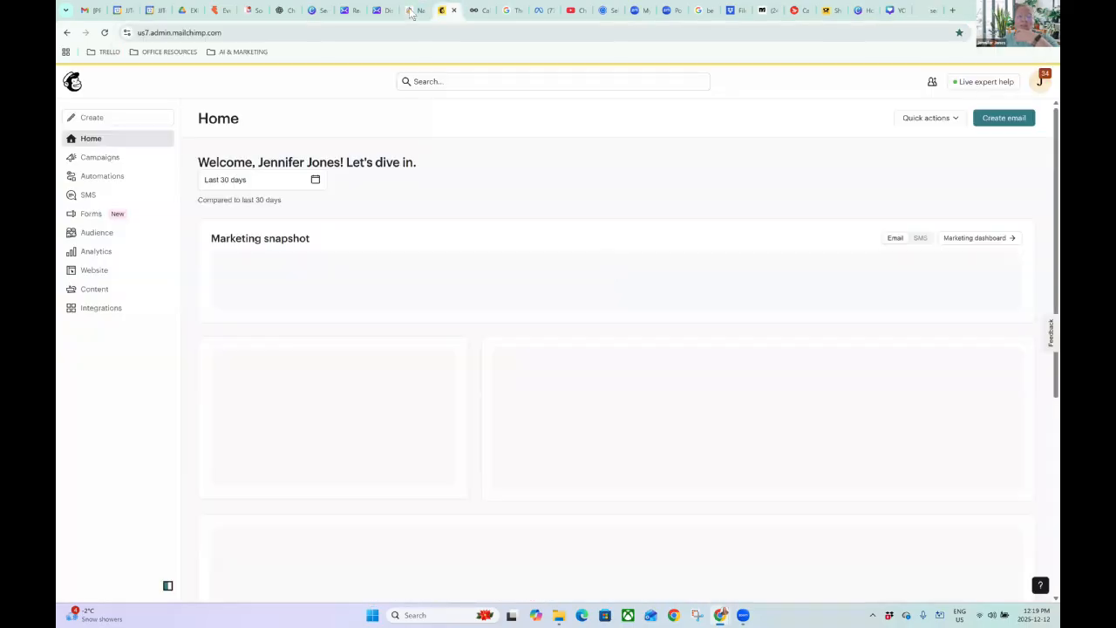
left_click(346, 10)
Link the CONTACT US button to the copied contact page address.
left_click(659, 346)
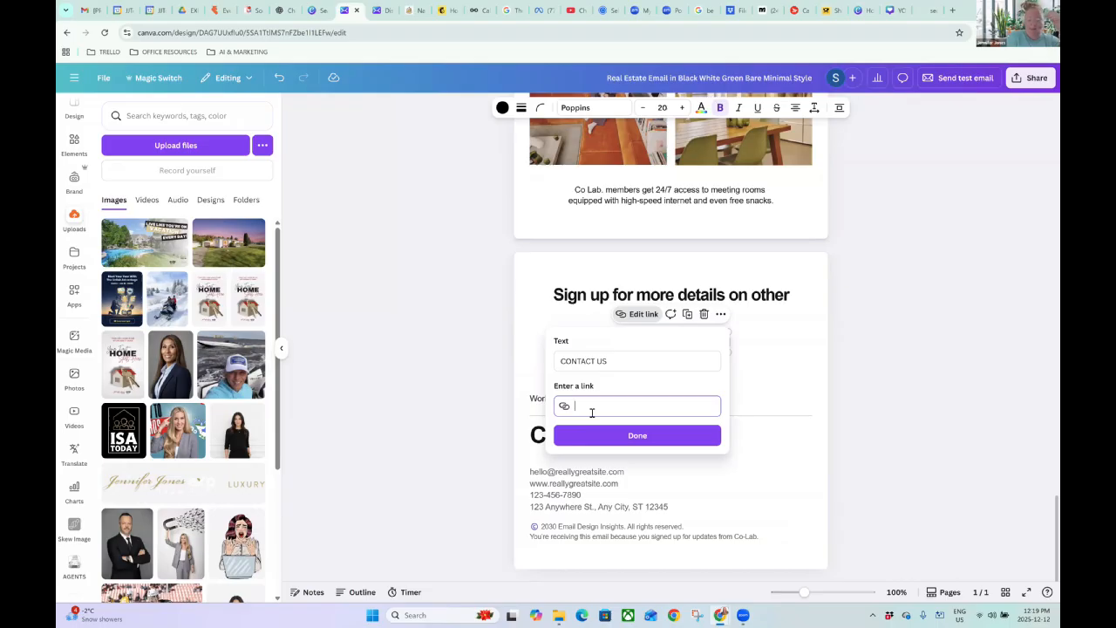
key("ctrl+v")
left_click(637, 435)
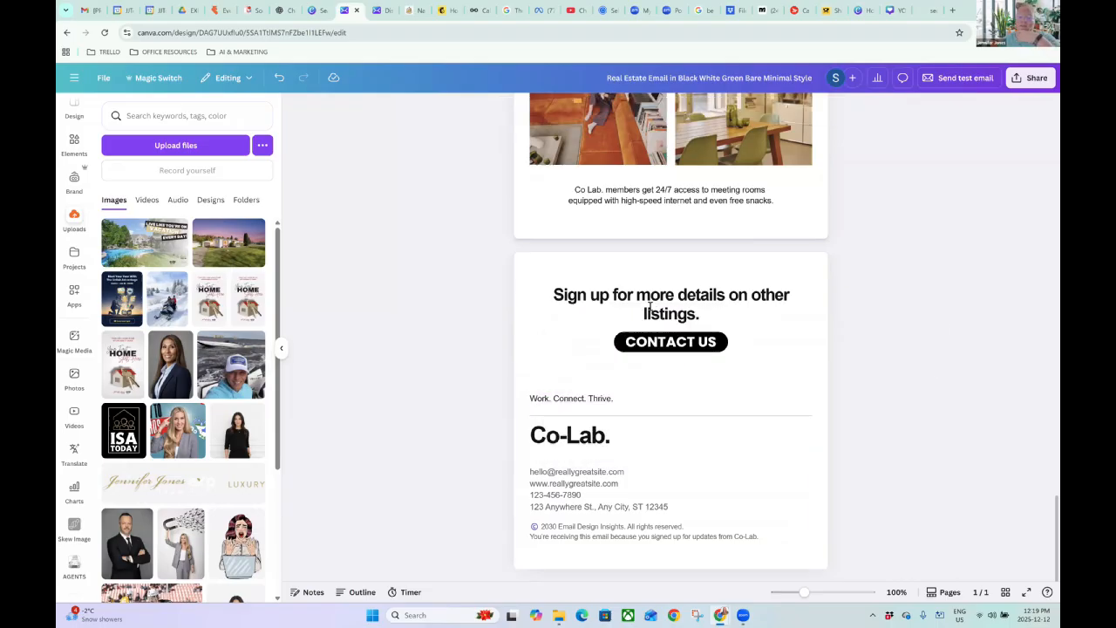
Change the heading to 'Contact us for more details on other listings.' and recheck the button link.
left_click(608, 296)
left_click_drag(608, 296, 554, 296)
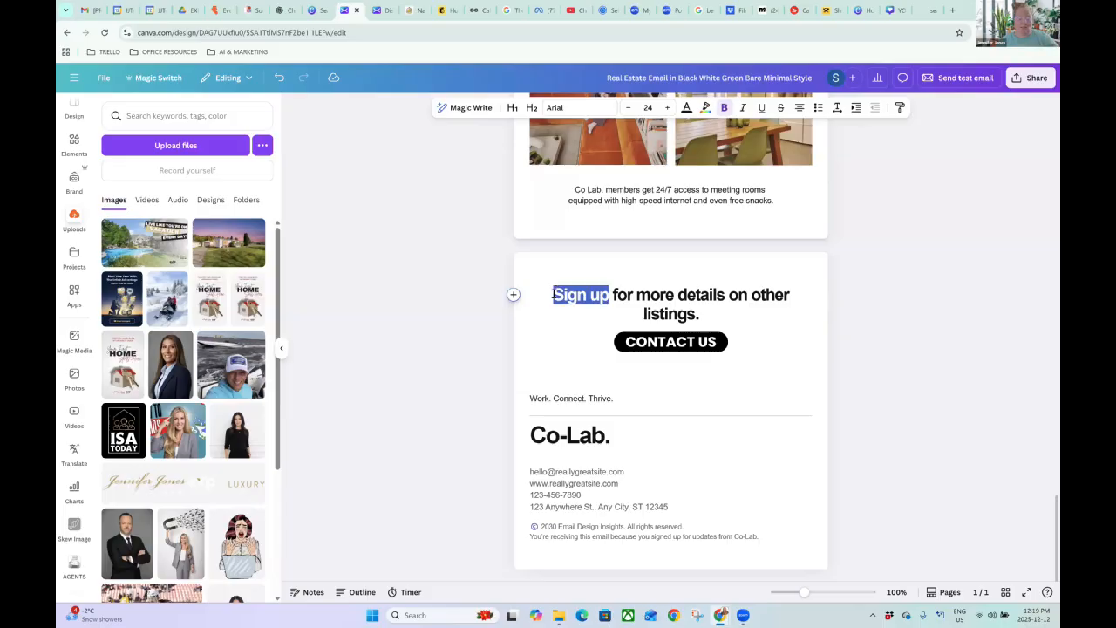
type("Contact us")
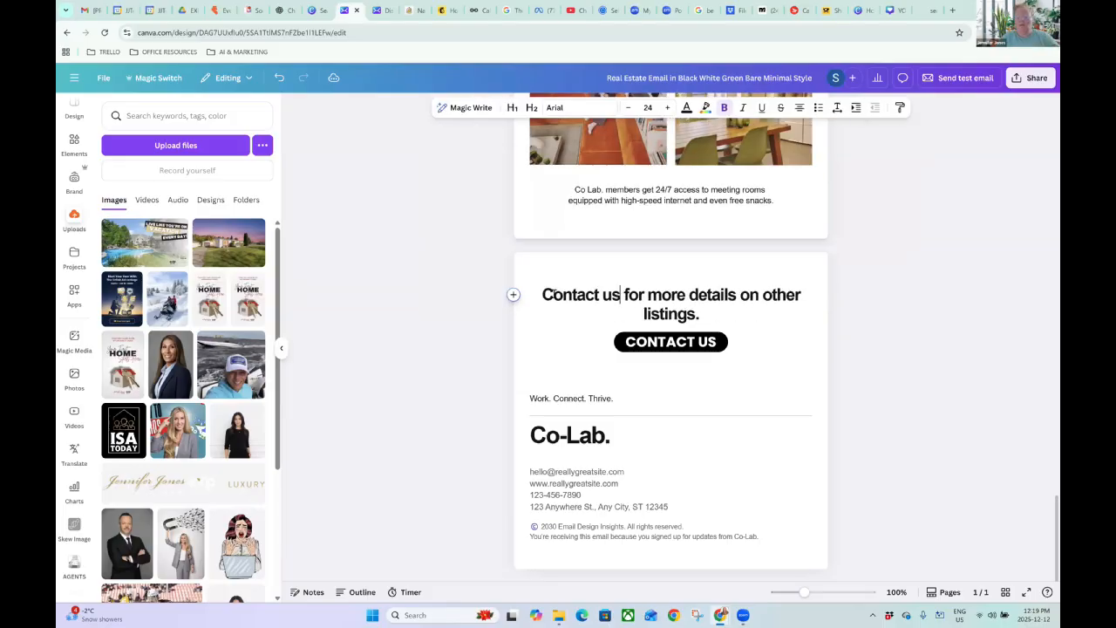
left_click(902, 320)
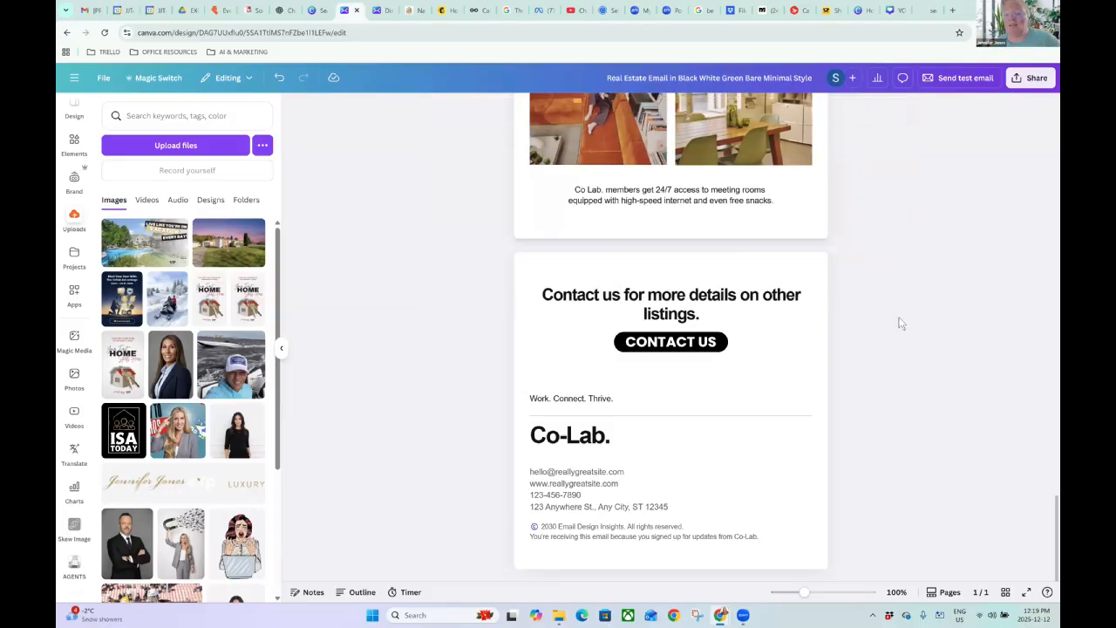
left_click(679, 356)
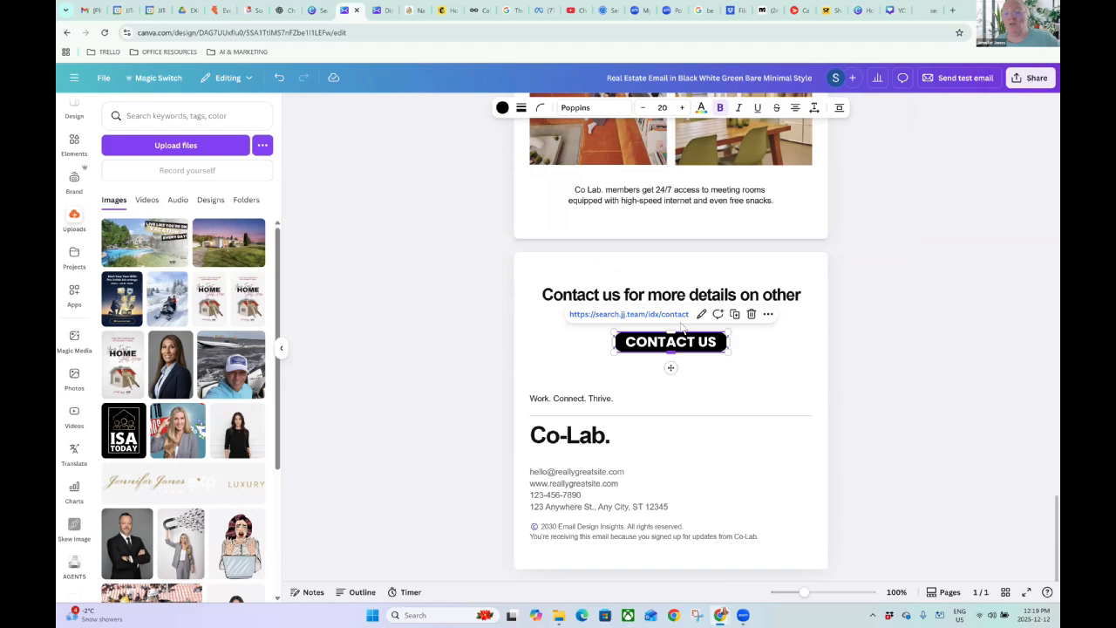
left_click(890, 321)
Replace the footer contact lines with the team name, street address and a placeholder line.
left_click(592, 395)
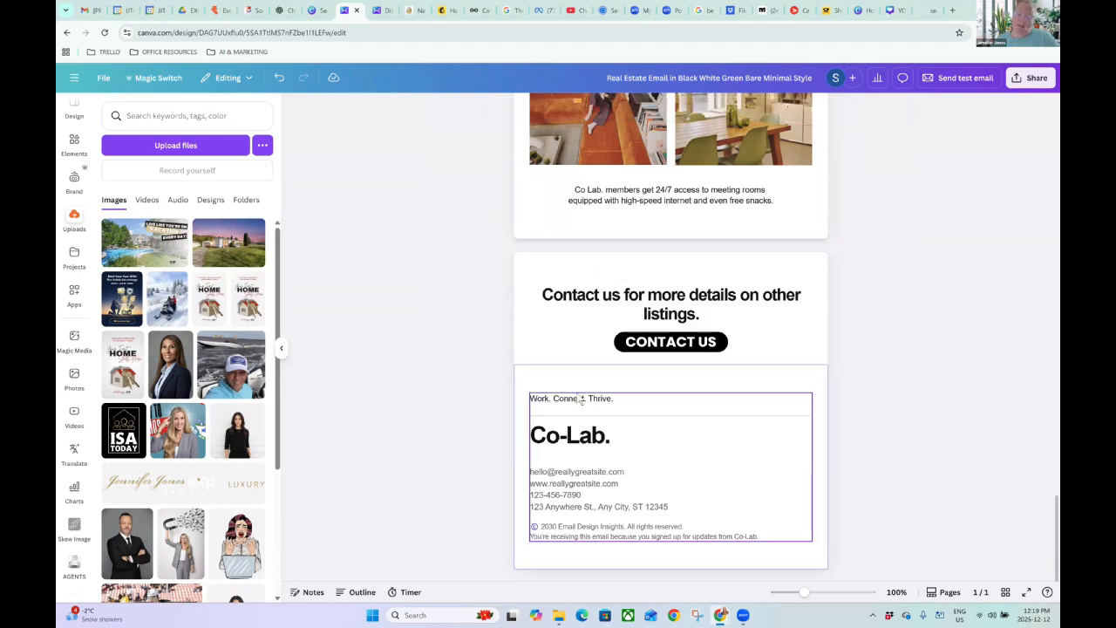
double_click(568, 398)
triple_click(568, 398)
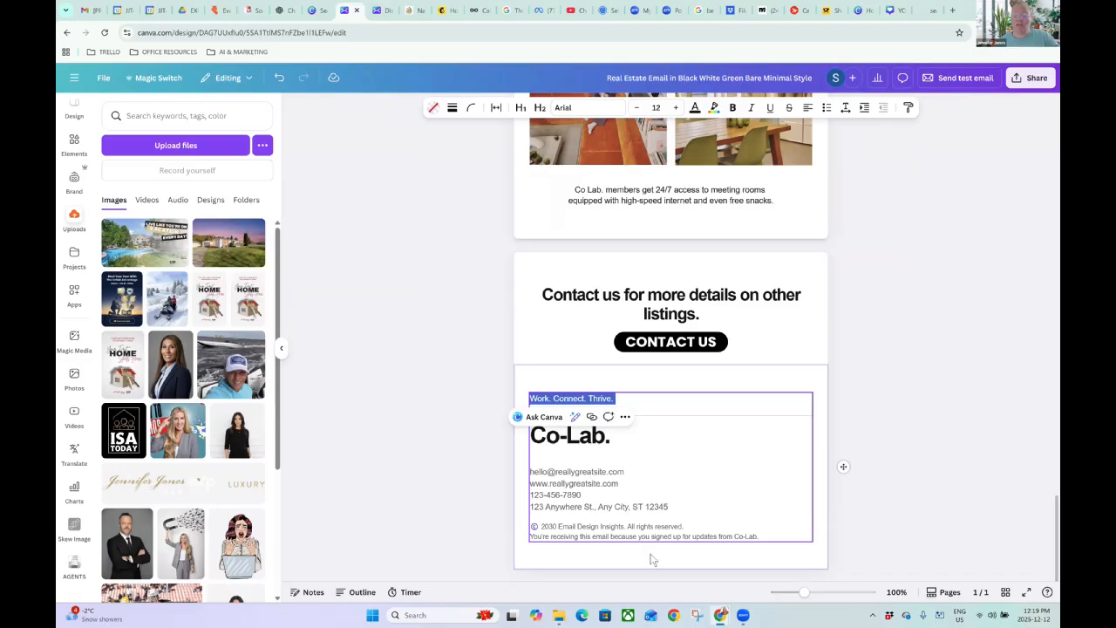
left_click_drag(678, 508, 527, 469)
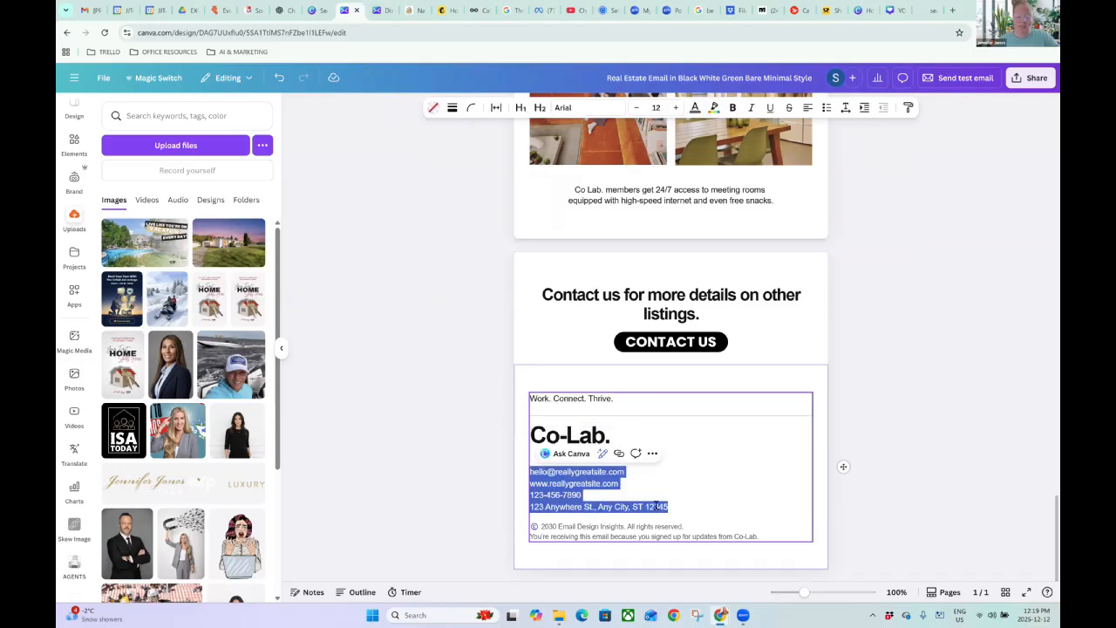
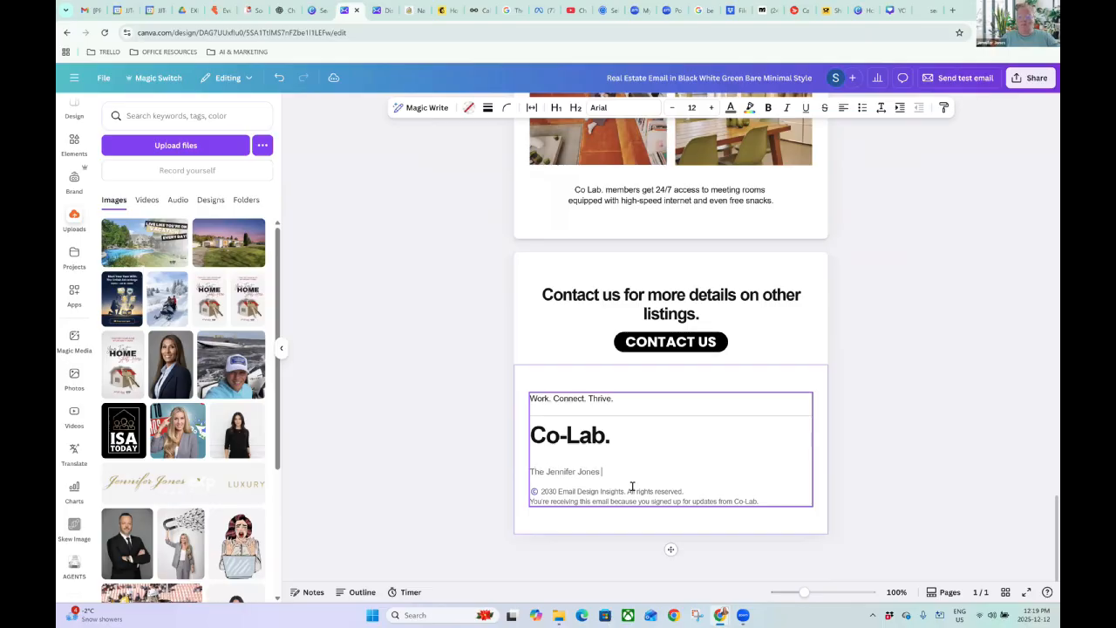
key("Return")
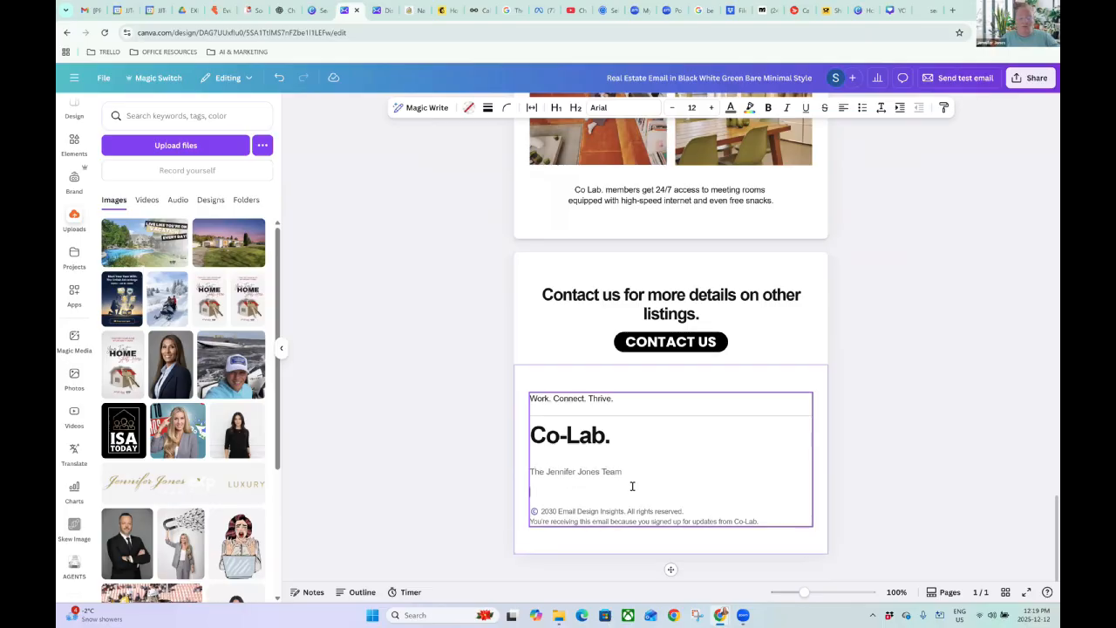
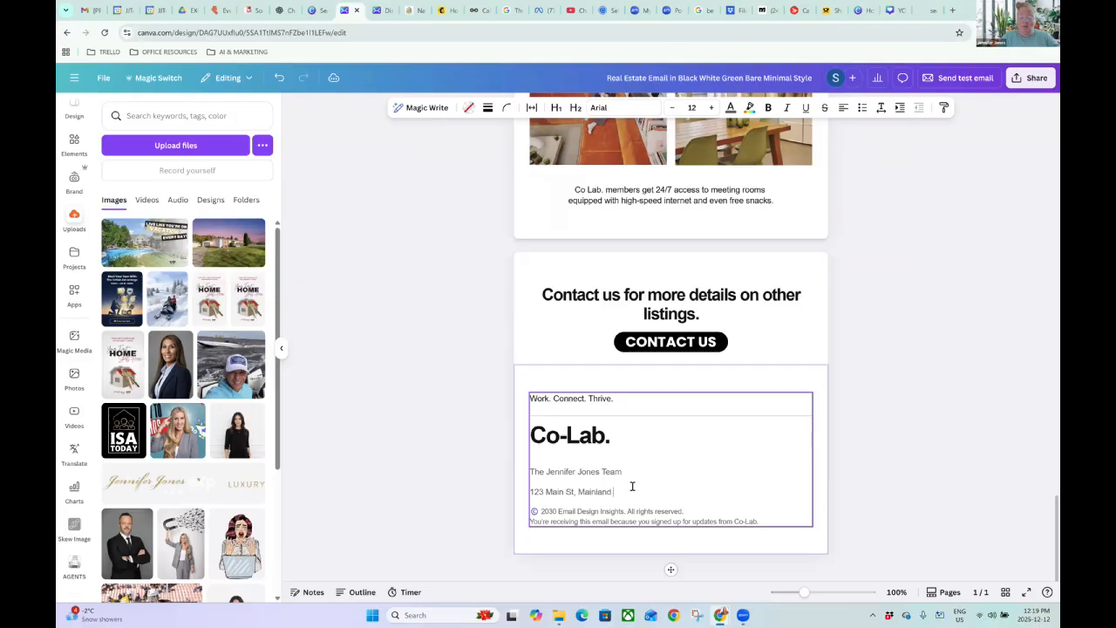
key("Return")
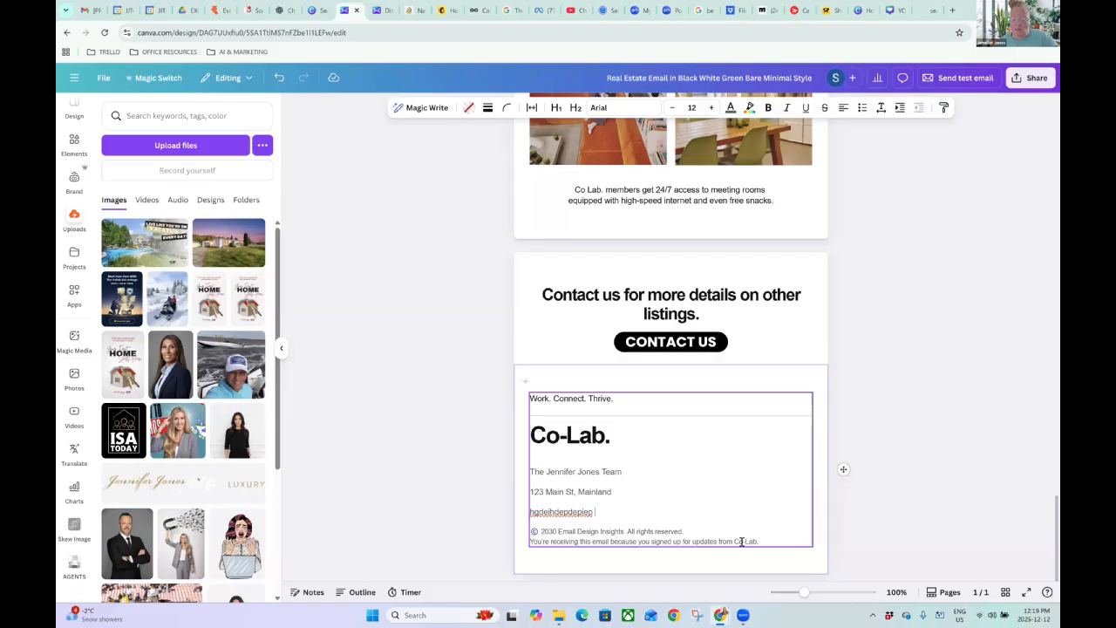
Replace the old footer tagline with 'We Live It. We Love It. We List It.'.
triple_click(524, 403)
type("W")
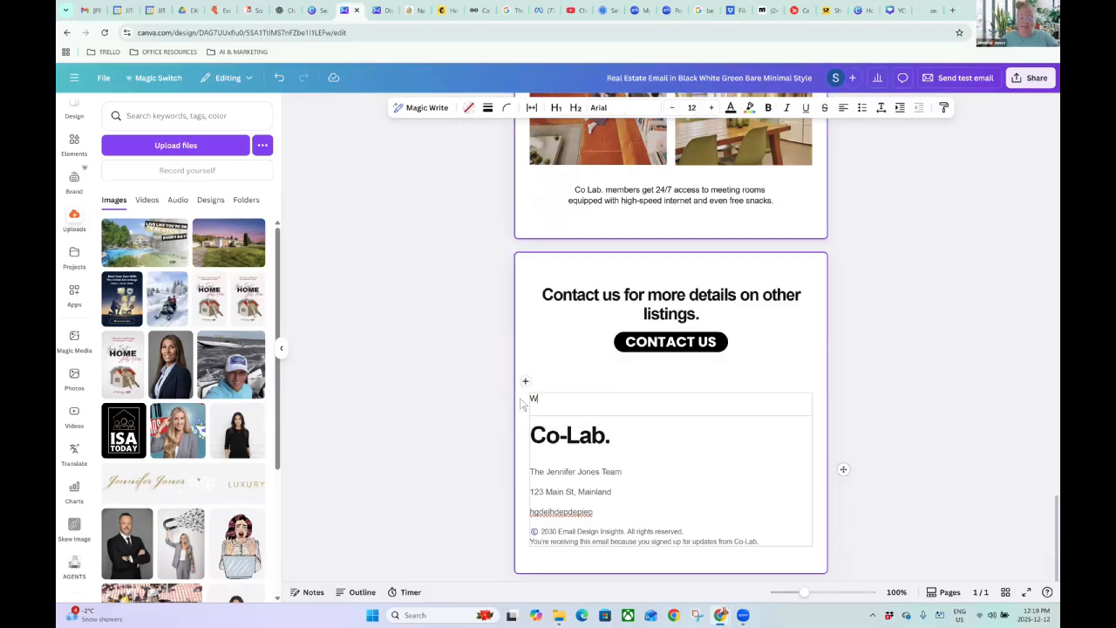
type("e Live It. We Love It. We")
type("List It.")
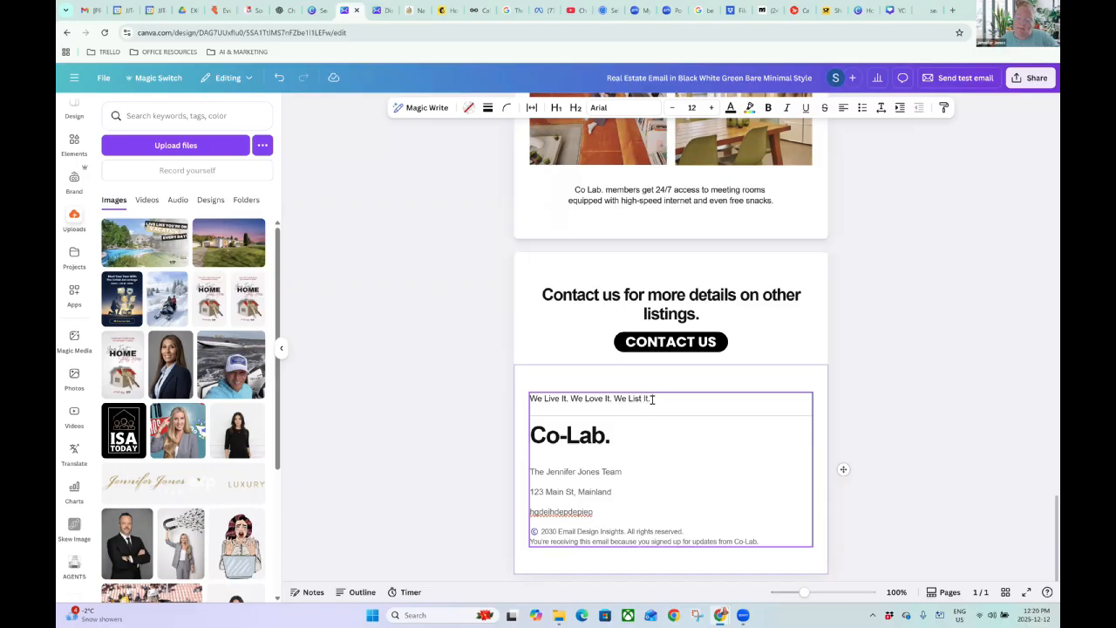
Centre the tagline and enlarge it to font size 26.
left_click_drag(652, 399, 529, 401)
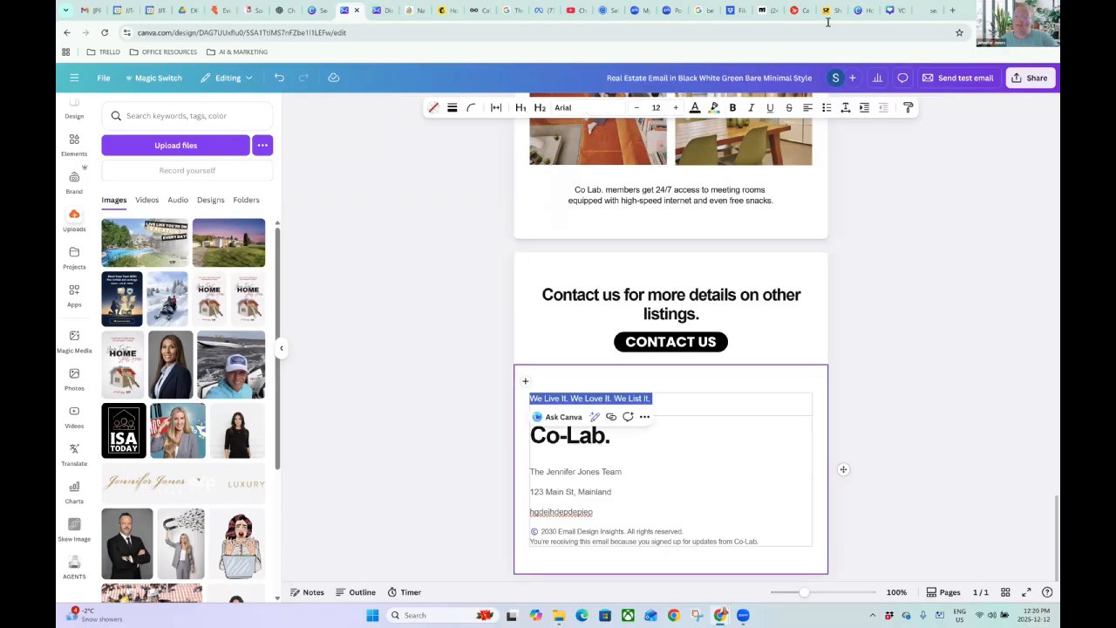
left_click(807, 107)
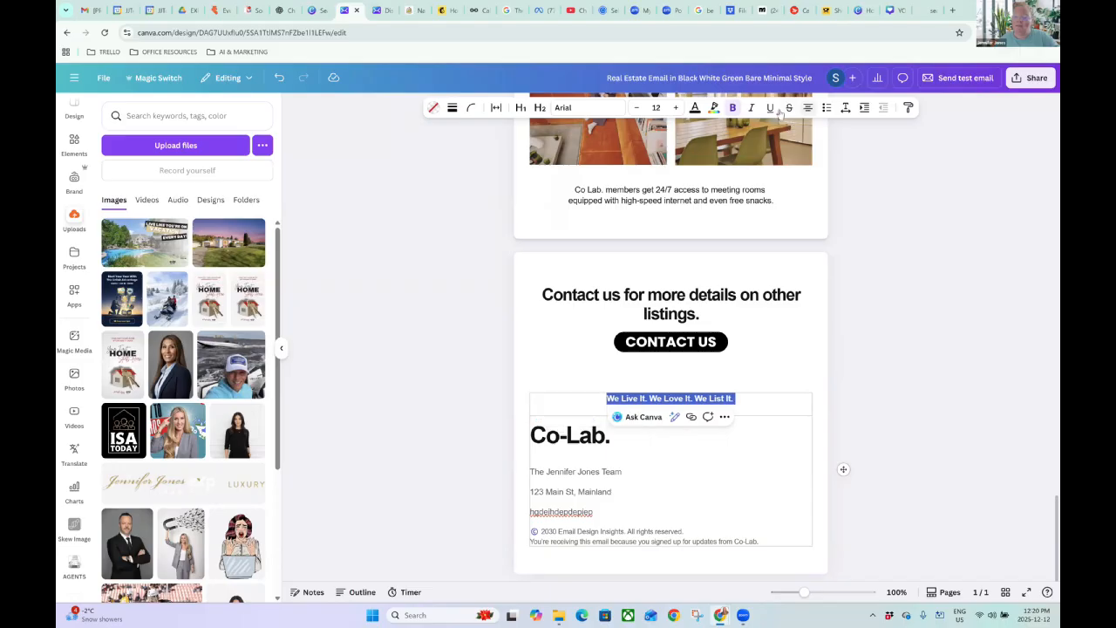
left_click(676, 107)
left_click(675, 107)
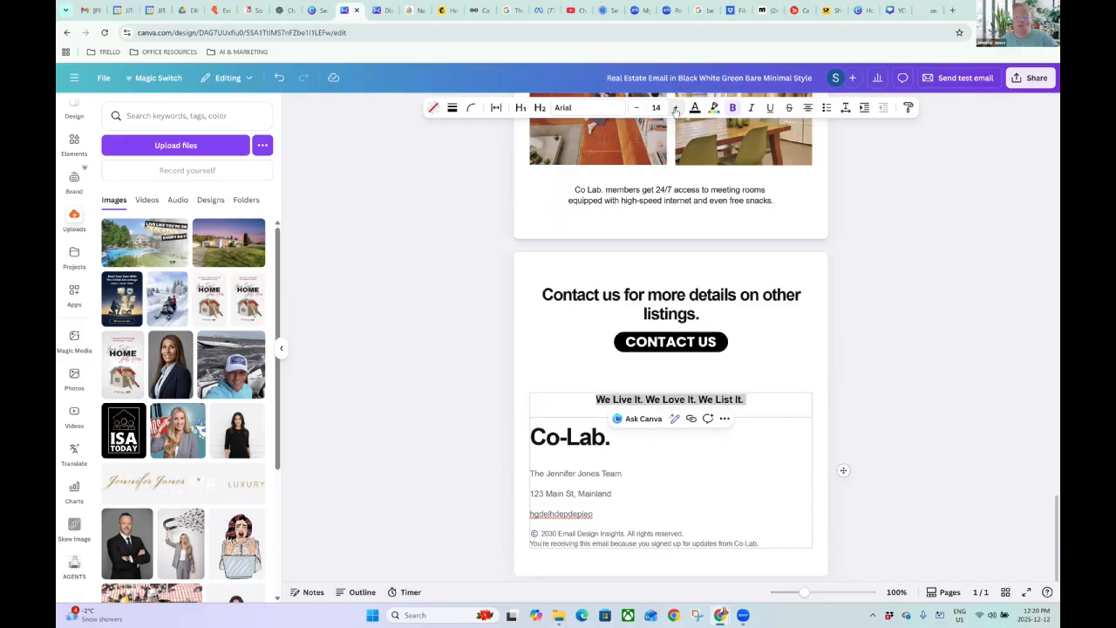
left_click(675, 108)
left_click(676, 107)
left_click(675, 107)
left_click(676, 107)
left_click(676, 107)
left_click(676, 107)
left_click(675, 108)
left_click(676, 107)
left_click(675, 107)
left_click(675, 107)
left_click(675, 107)
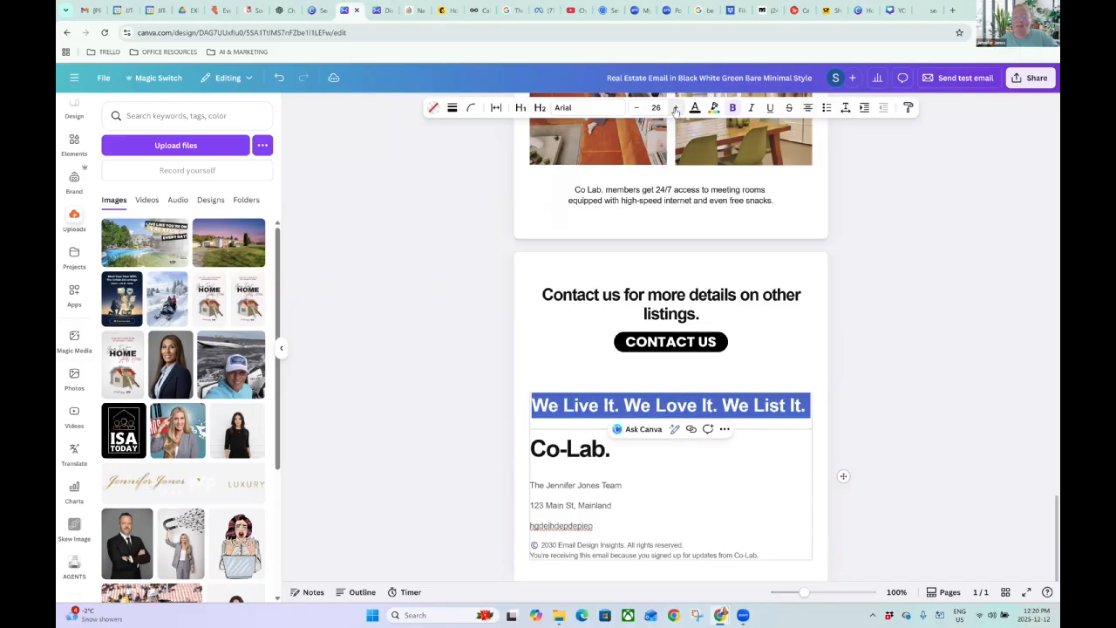
left_click(675, 109)
left_click(636, 108)
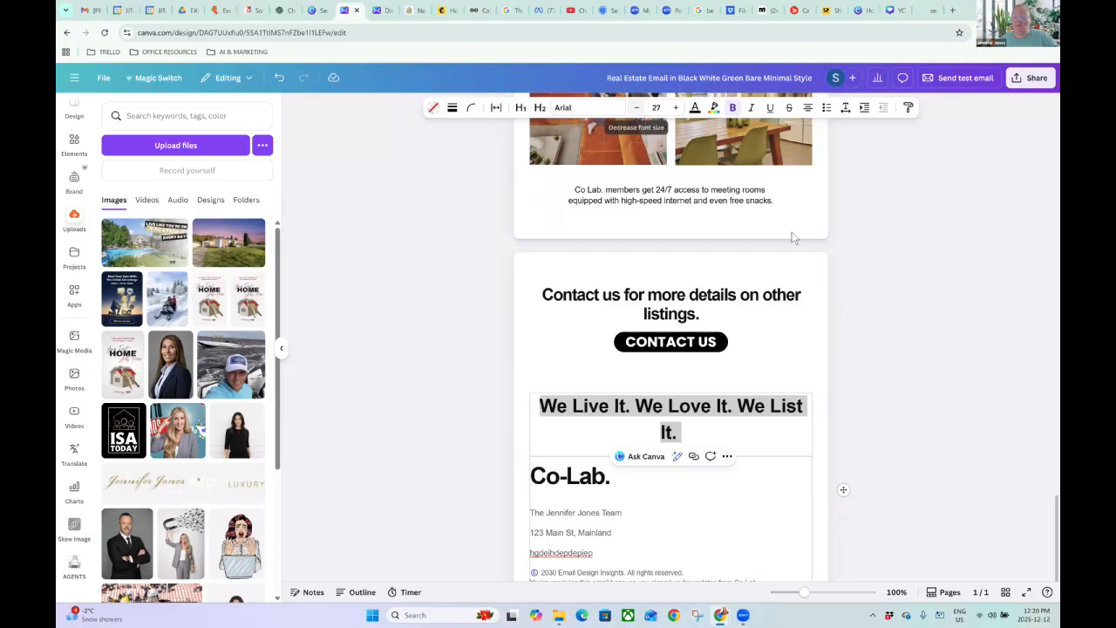
left_click(850, 249)
Paste a copy of the top eXp logo into the footer, in a row below CONTACT US.
scroll(802, 301, "down", 1)
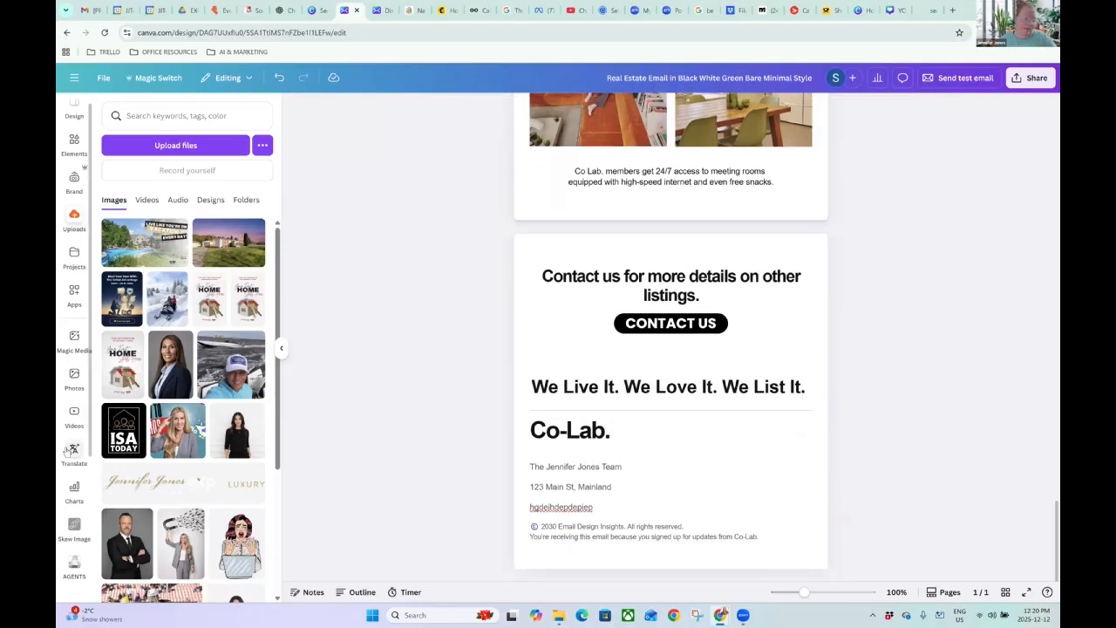
scroll(675, 395, "up", 3)
scroll(676, 394, "up", 10)
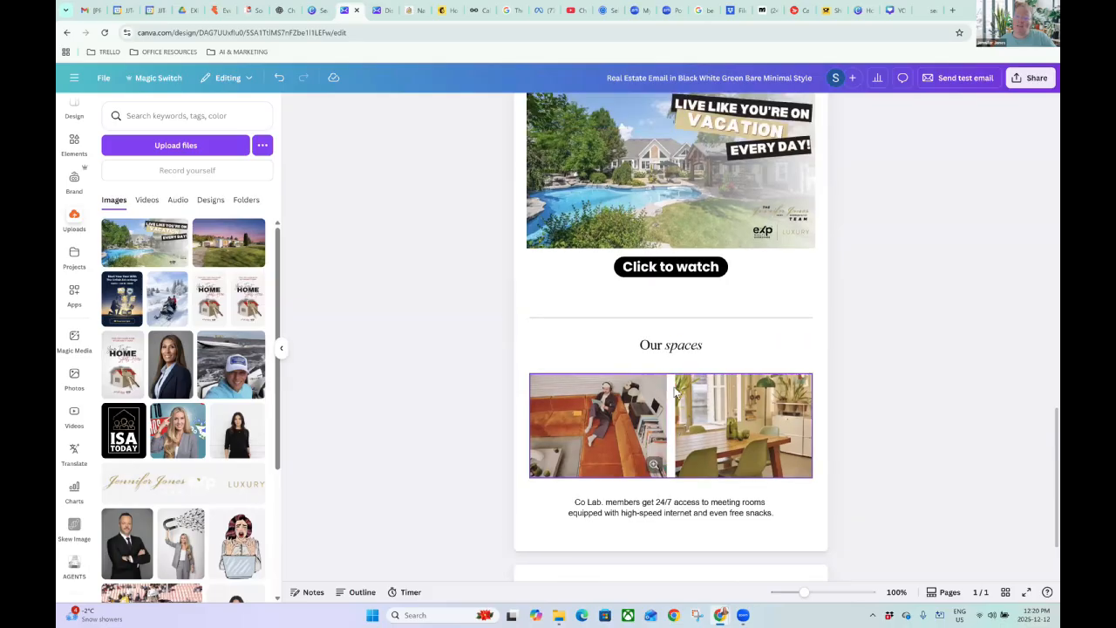
left_click(675, 228)
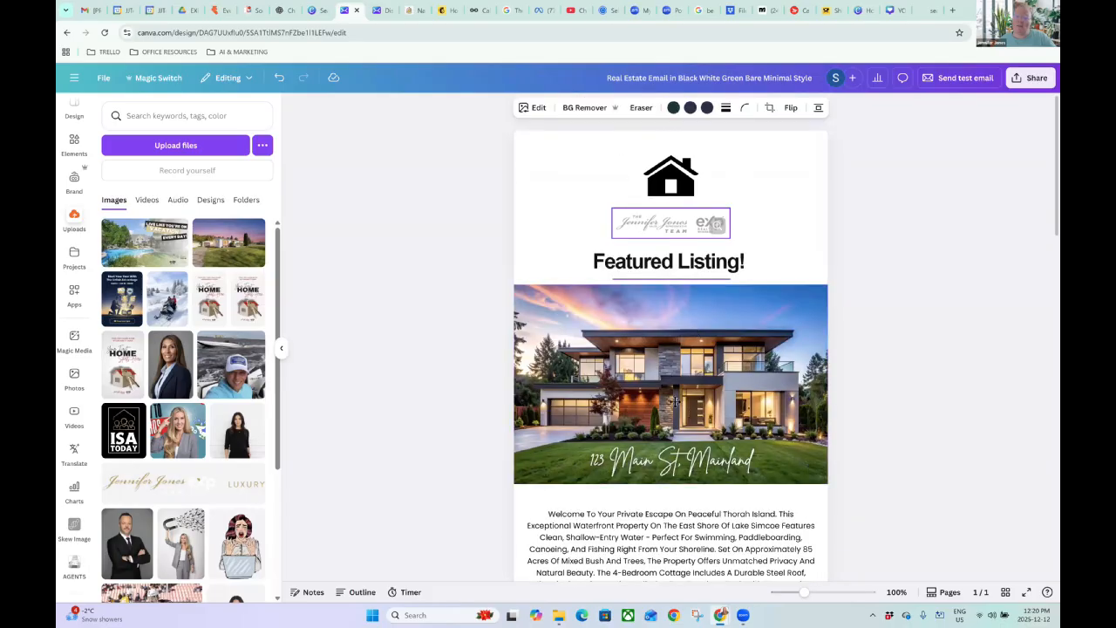
scroll(679, 433, "down", 4)
scroll(679, 448, "down", 10)
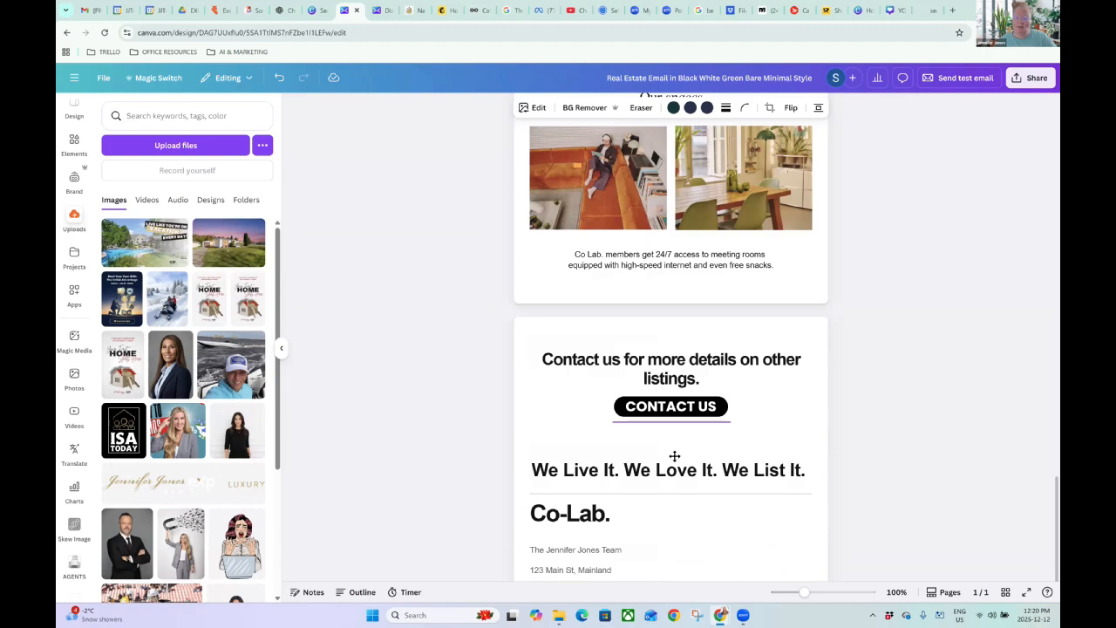
key("ctrl+v")
left_click(849, 408)
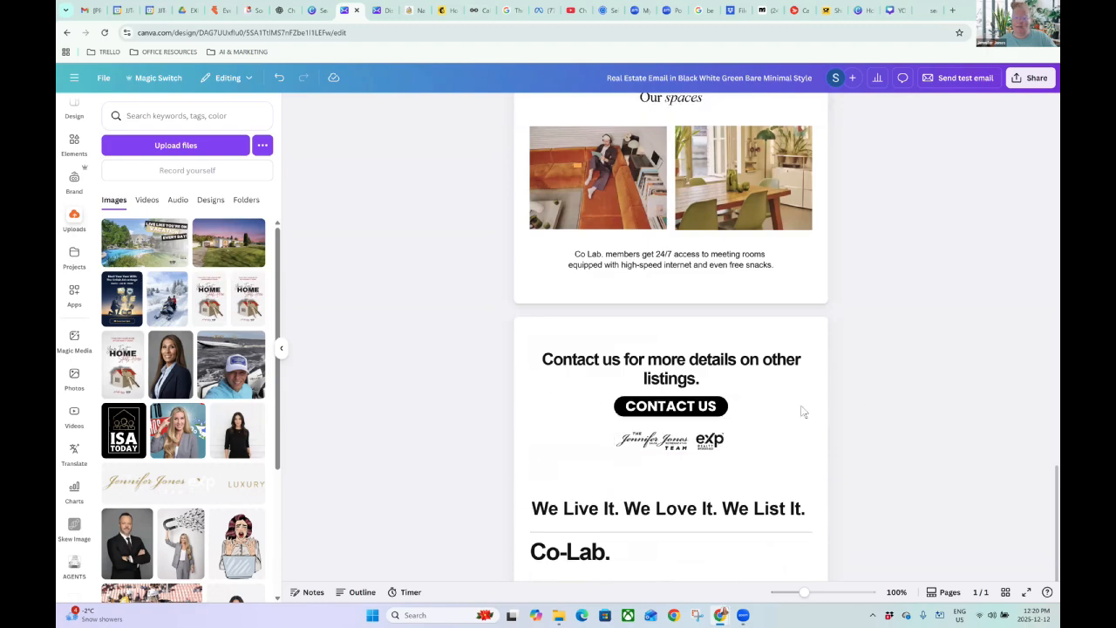
left_click_drag(668, 452, 650, 504)
left_click(881, 392)
Inspect the placed logo in an enlarged preview.
scroll(868, 383, "down", 2)
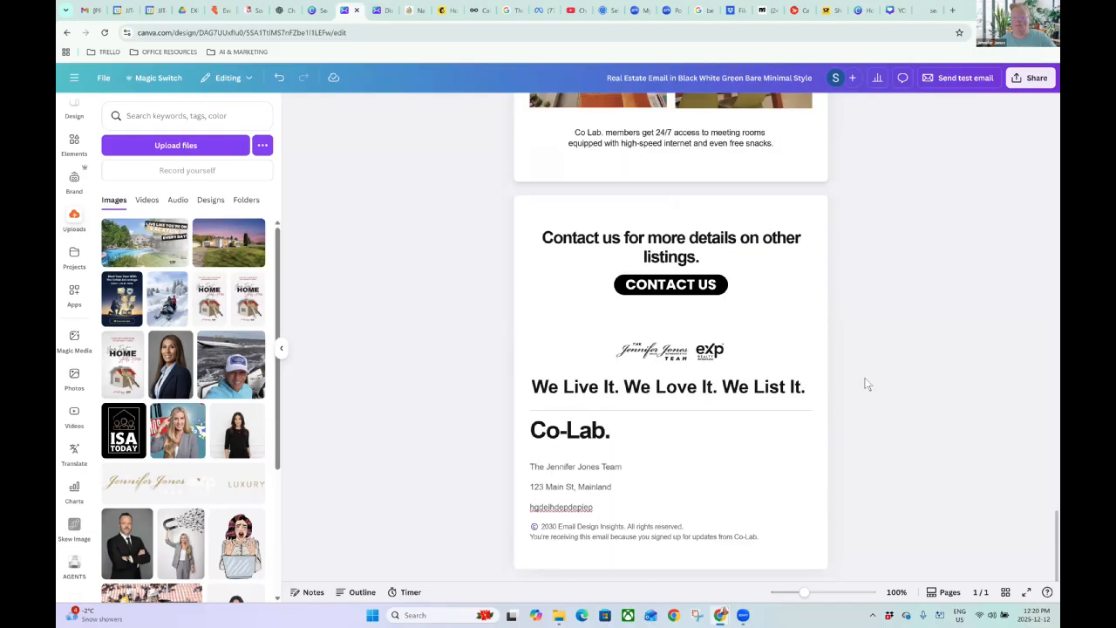
left_click(635, 347)
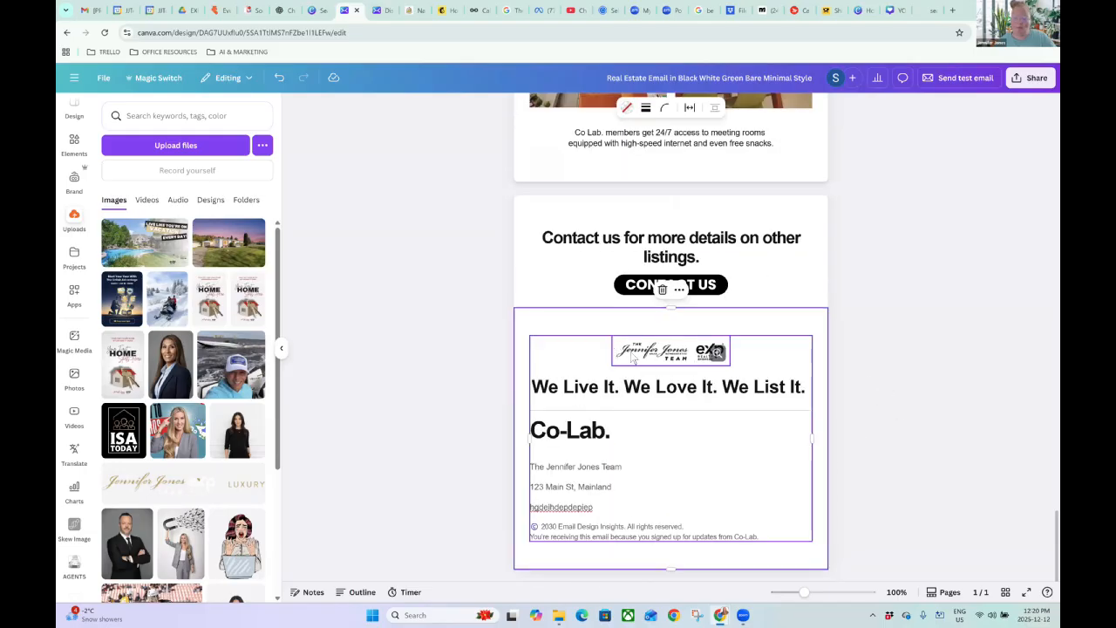
left_click(946, 347)
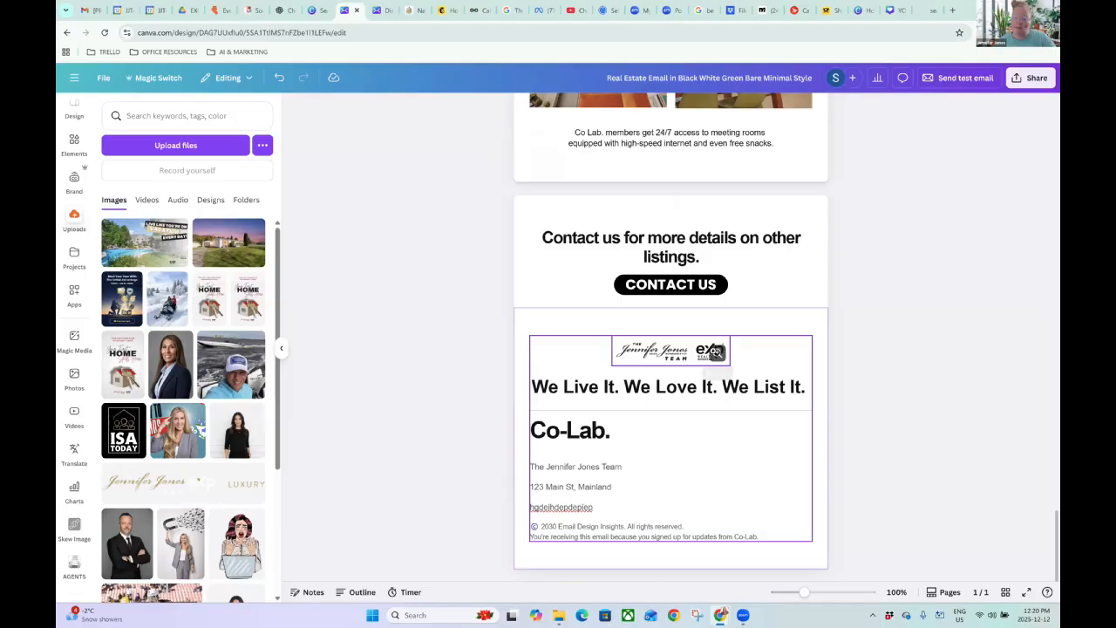
left_click(711, 351)
left_click(1046, 82)
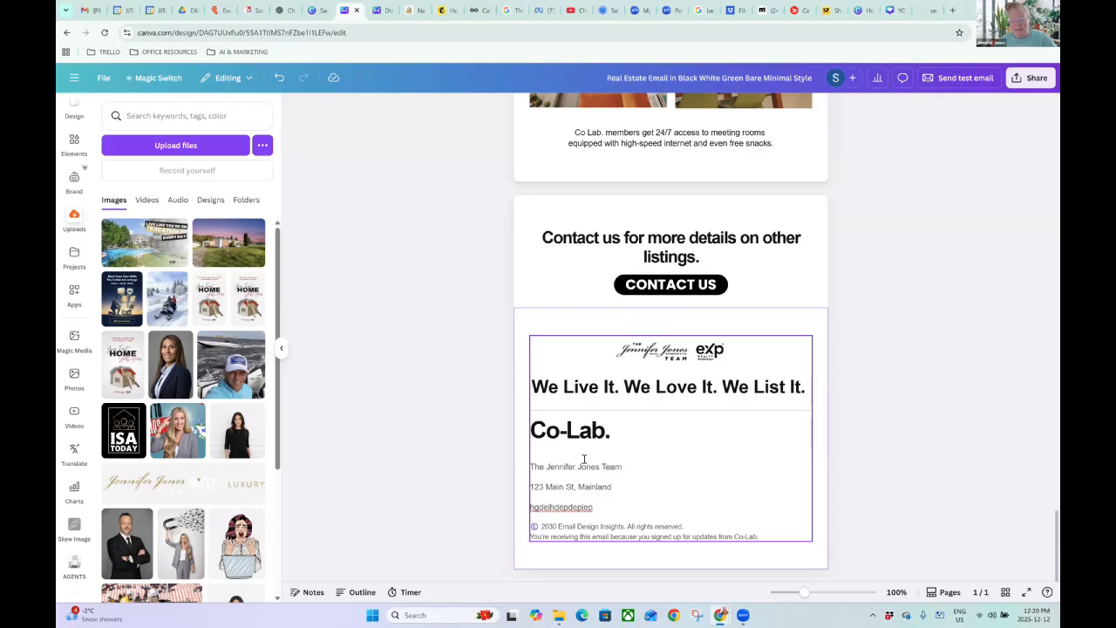
Delete the Co-Lab. heading from the footer.
triple_click(811, 430)
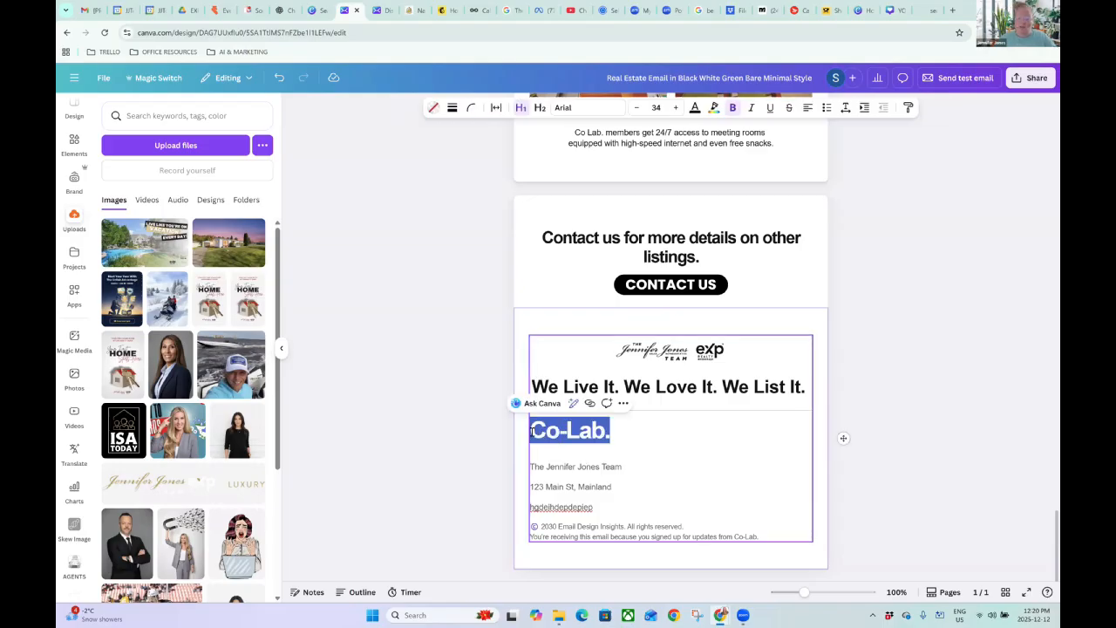
key("BackSpace")
key("BackSpace")
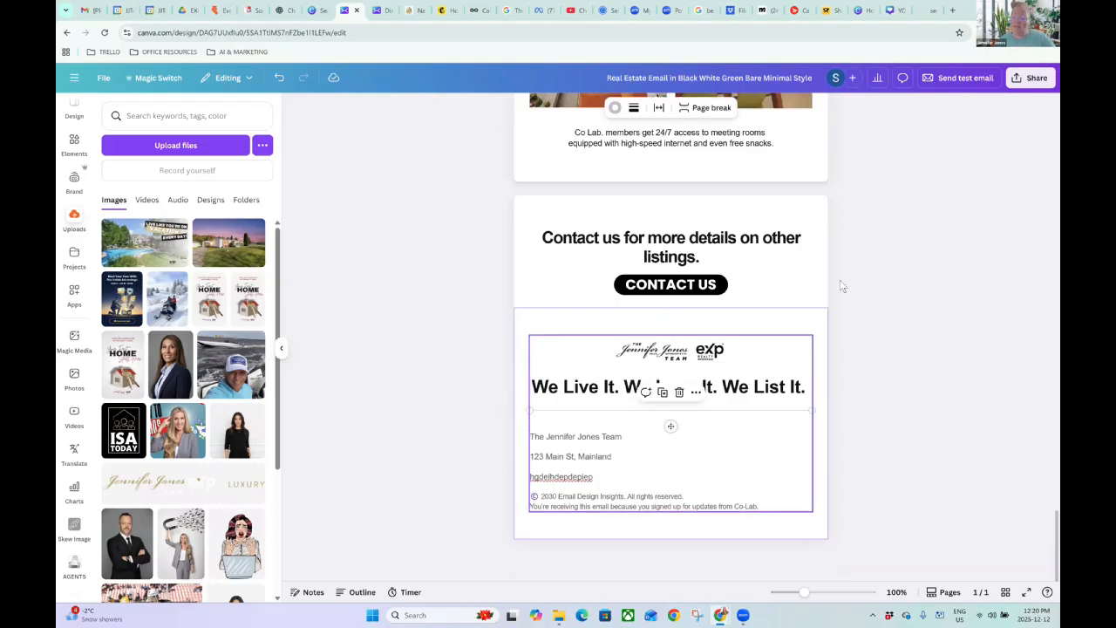
scroll(872, 281, "up", 4)
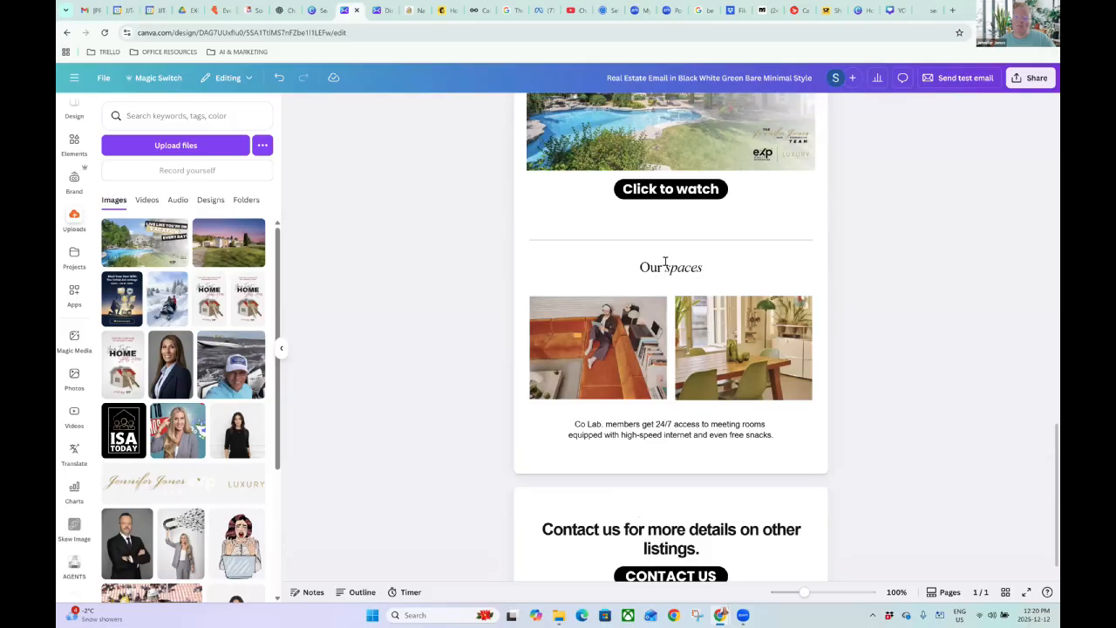
triple_click(665, 269)
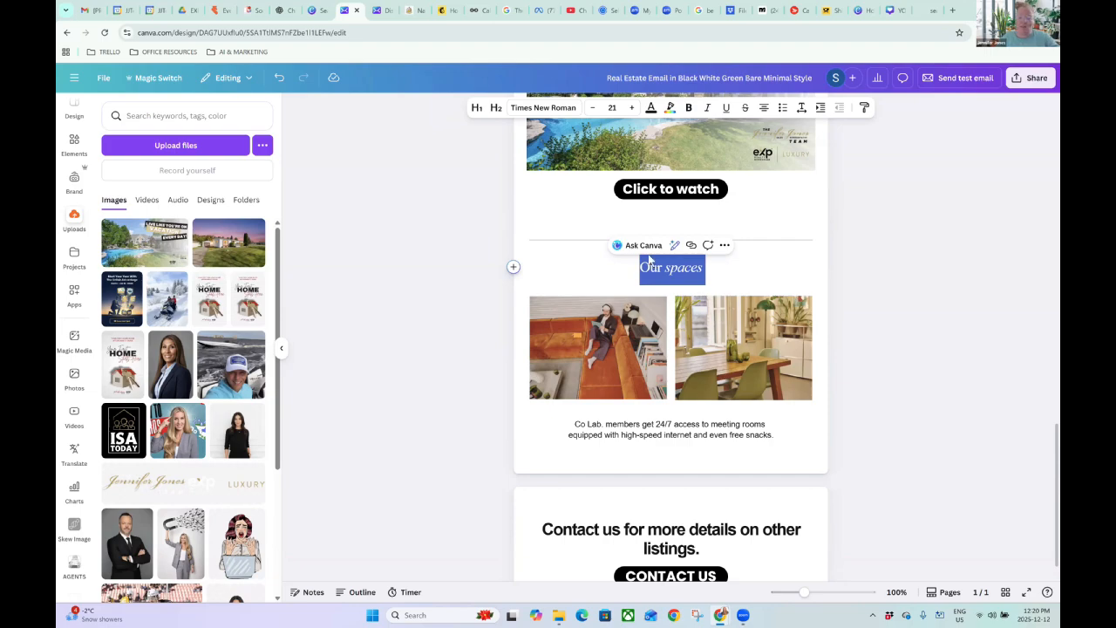
Delete both photos and the leftover empty rows under the Our spaces heading.
left_click(745, 358)
key("Delete")
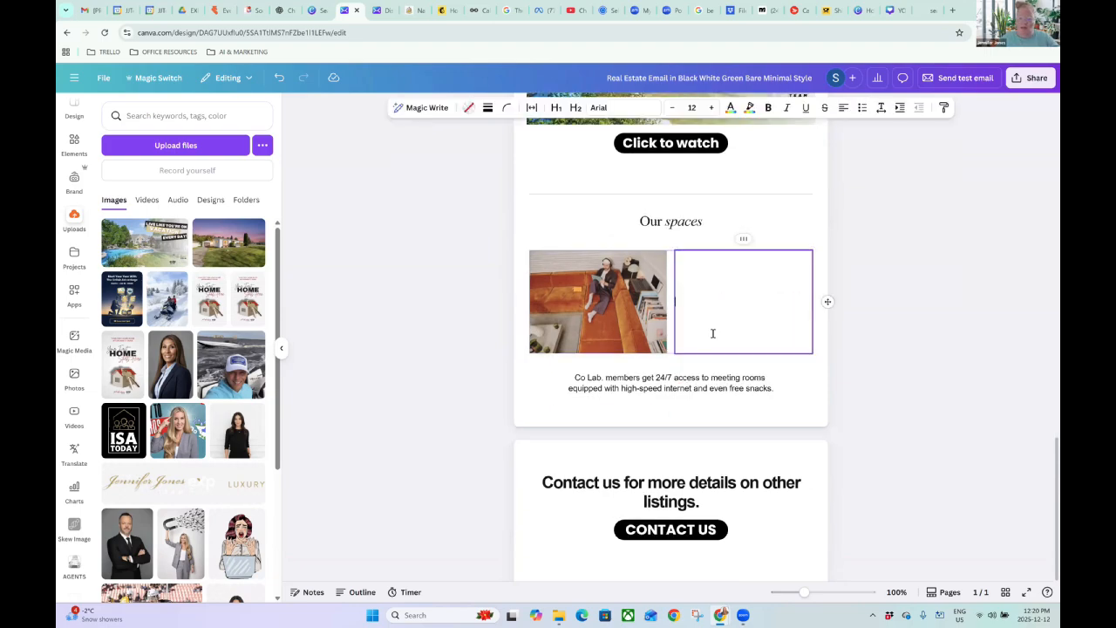
left_click(622, 307)
key("Delete")
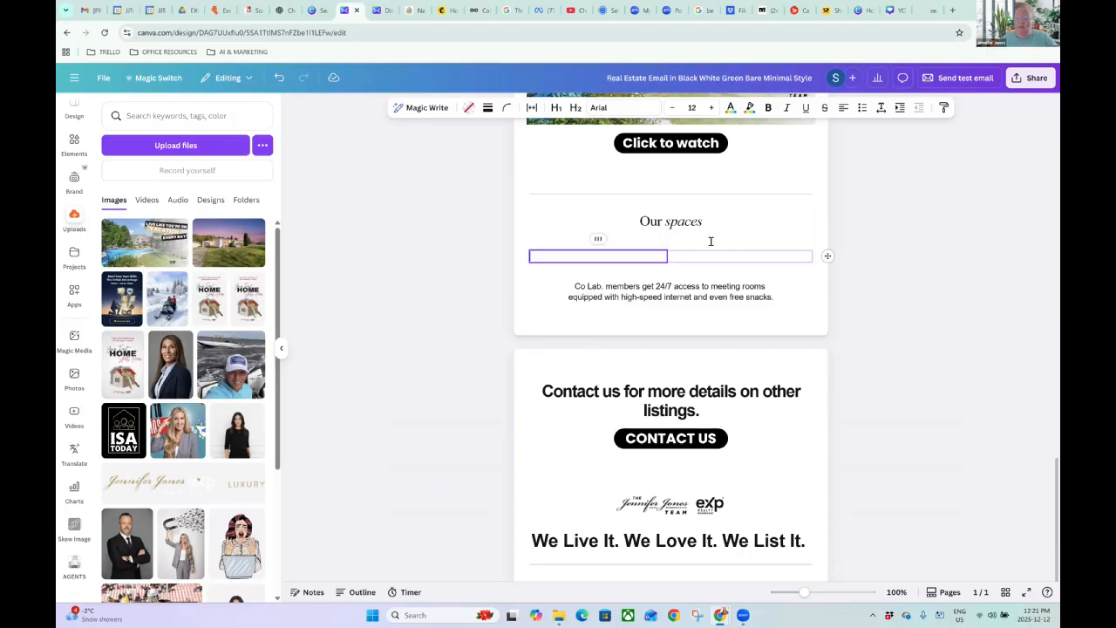
left_click(737, 261)
key("Delete")
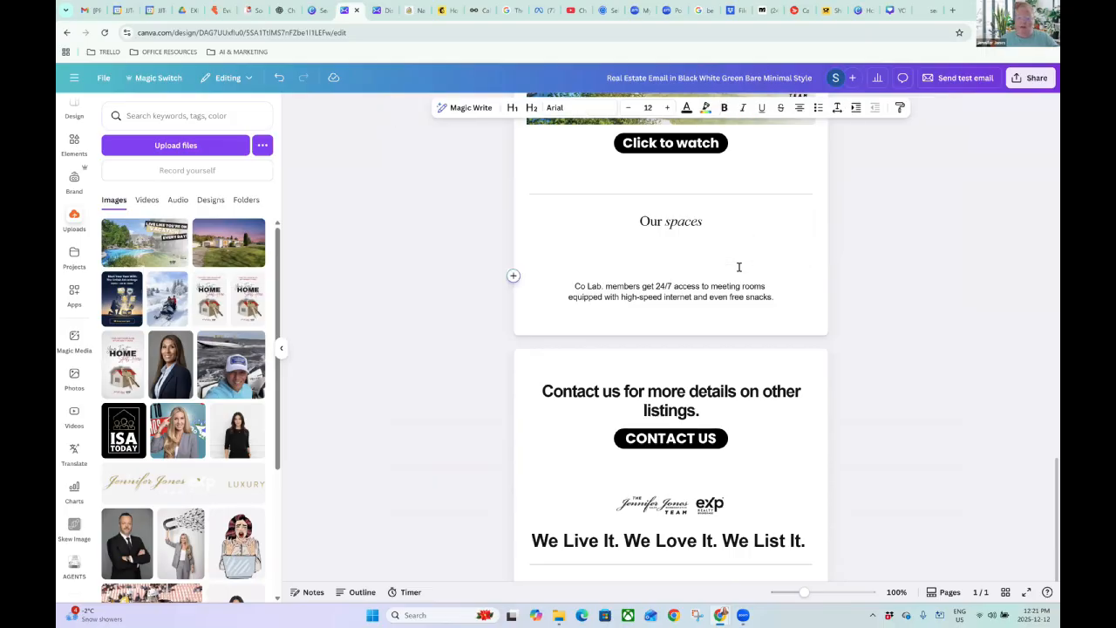
left_click(738, 266)
key("Delete")
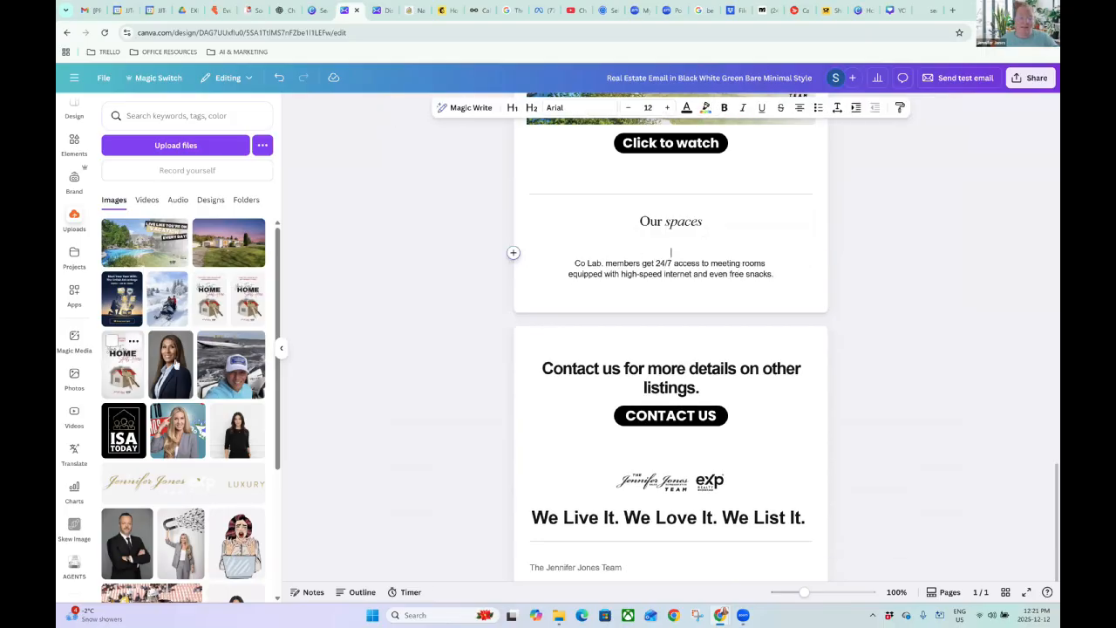
Place the agent's portrait above the Co Lab paragraph, keeping it centred.
left_click_drag(174, 368, 686, 247)
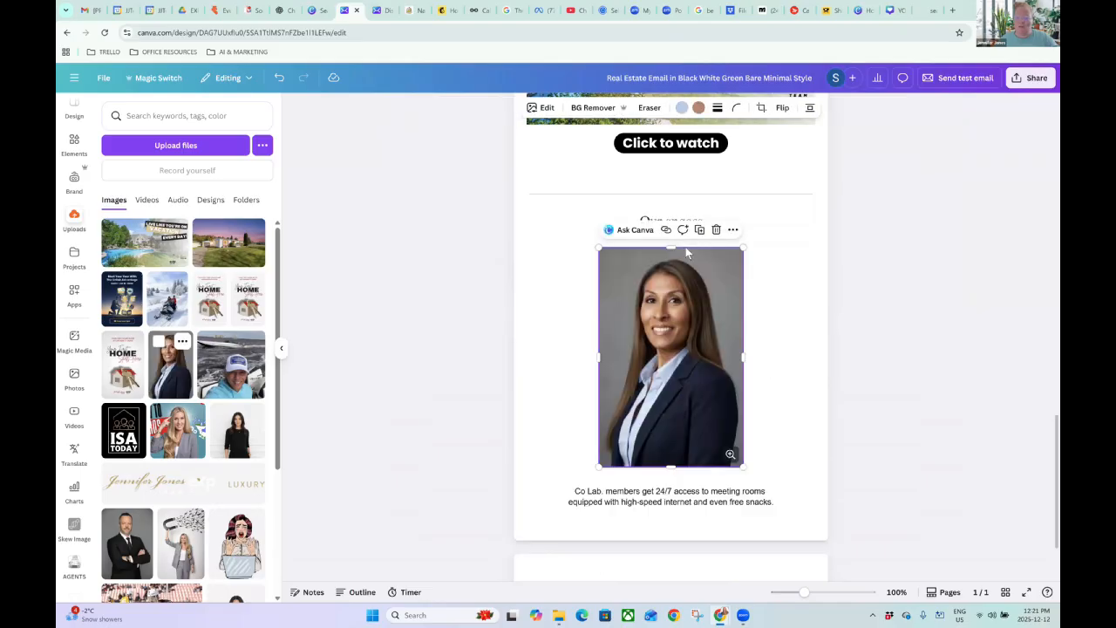
left_click(809, 109)
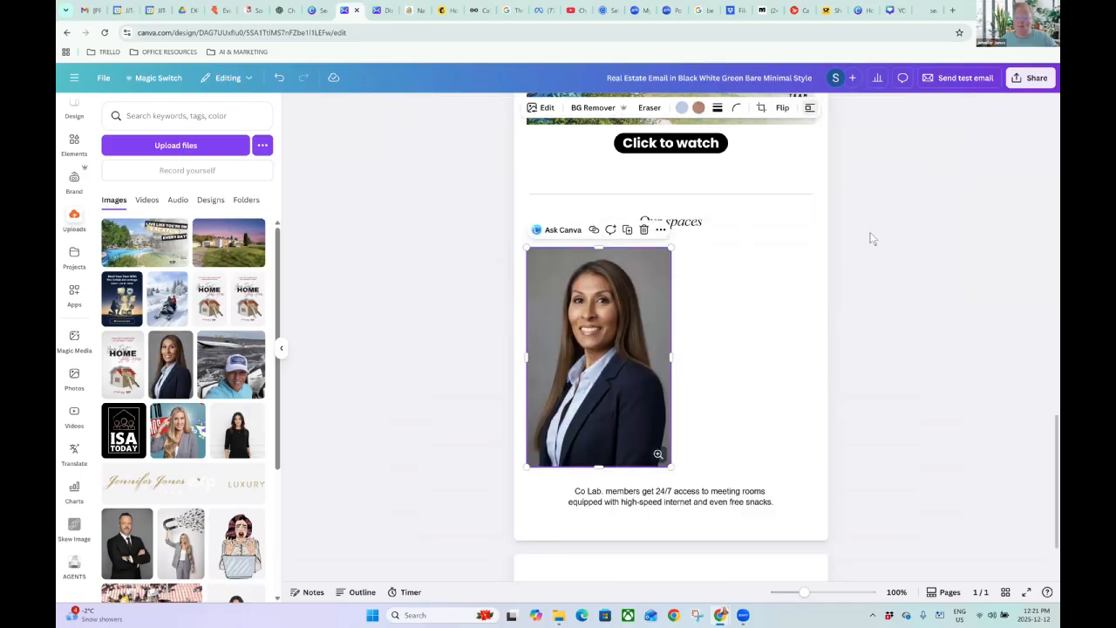
left_click(608, 494)
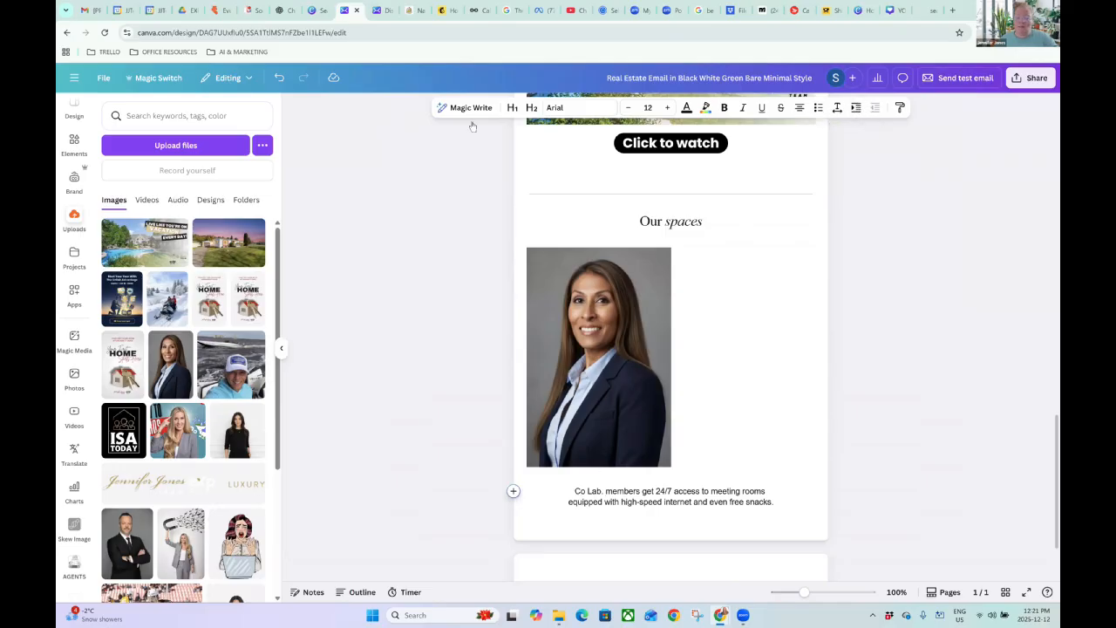
key("ctrl+z")
Replace the Our spaces heading text with the agent's name on a single line.
triple_click(678, 221)
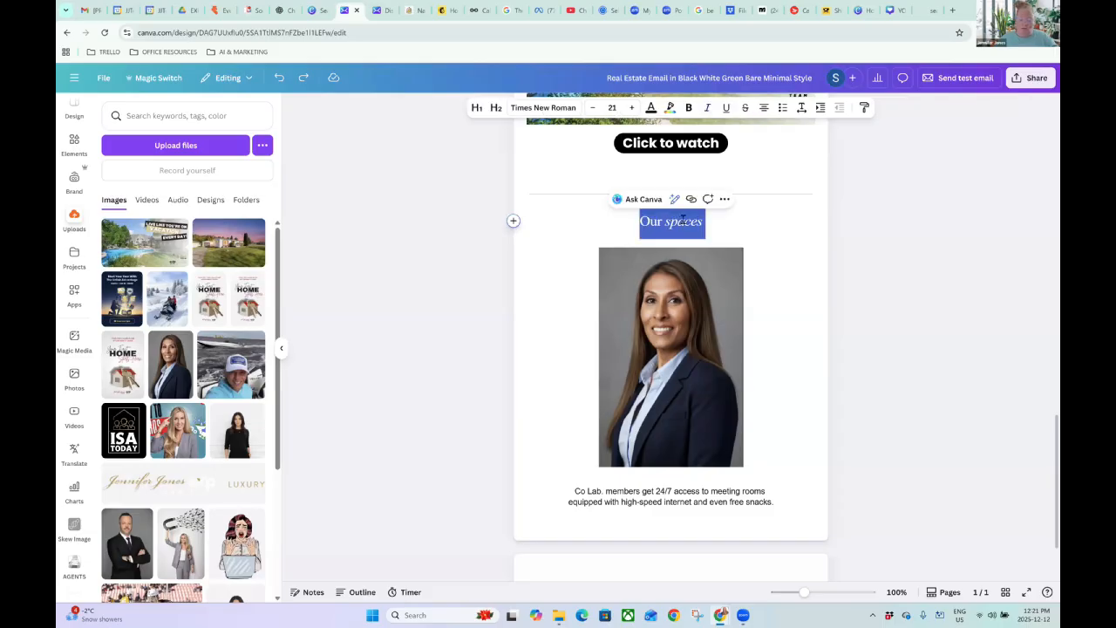
key("BackSpace")
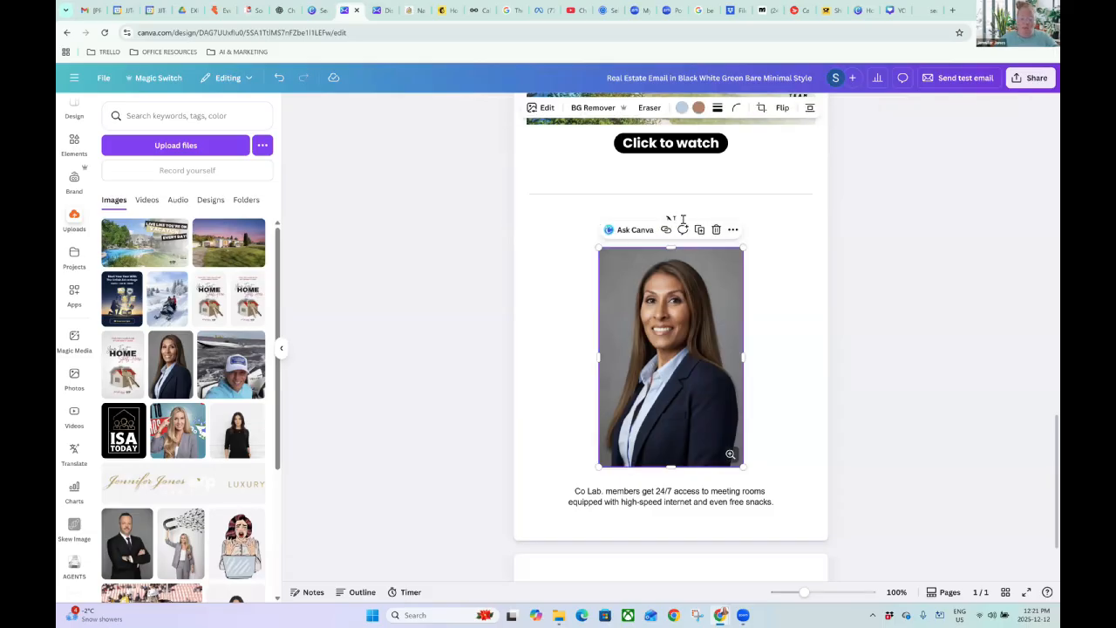
left_click(658, 224)
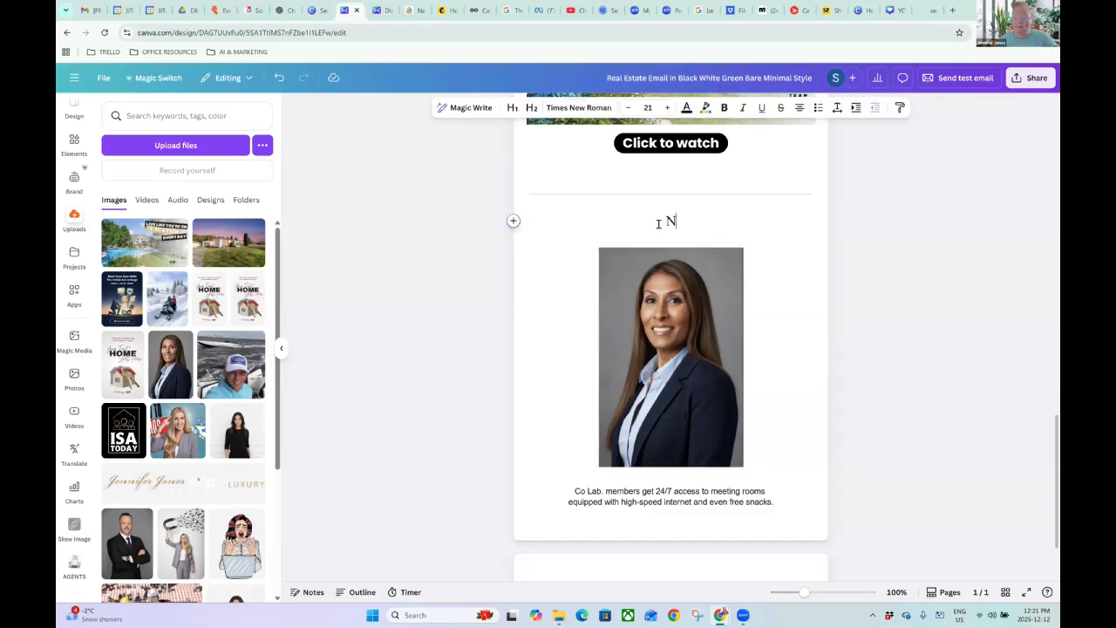
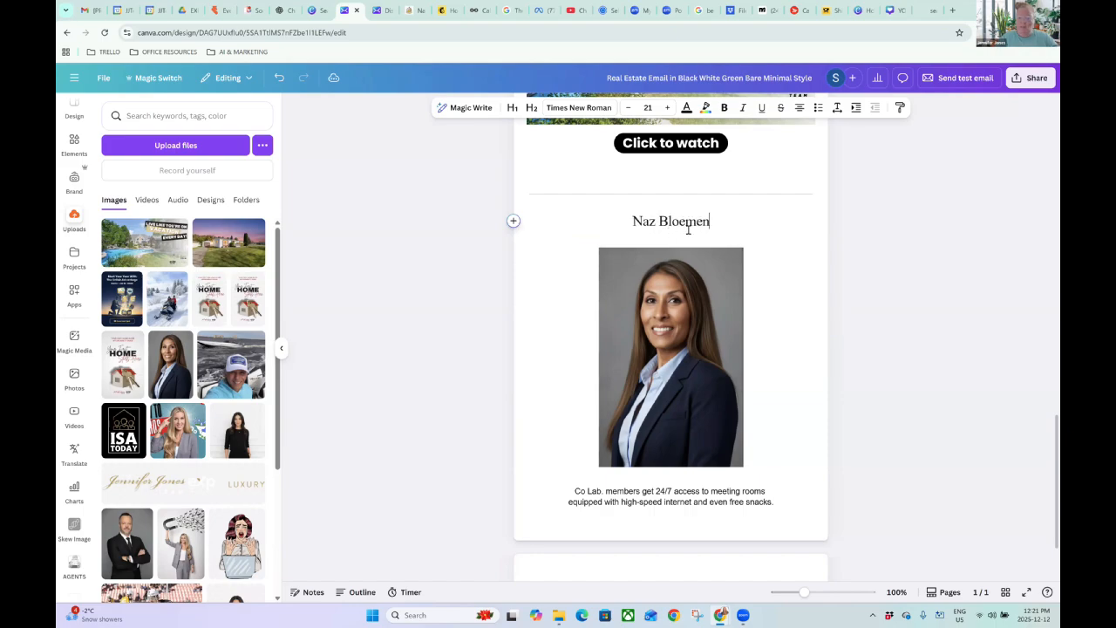
key("Return")
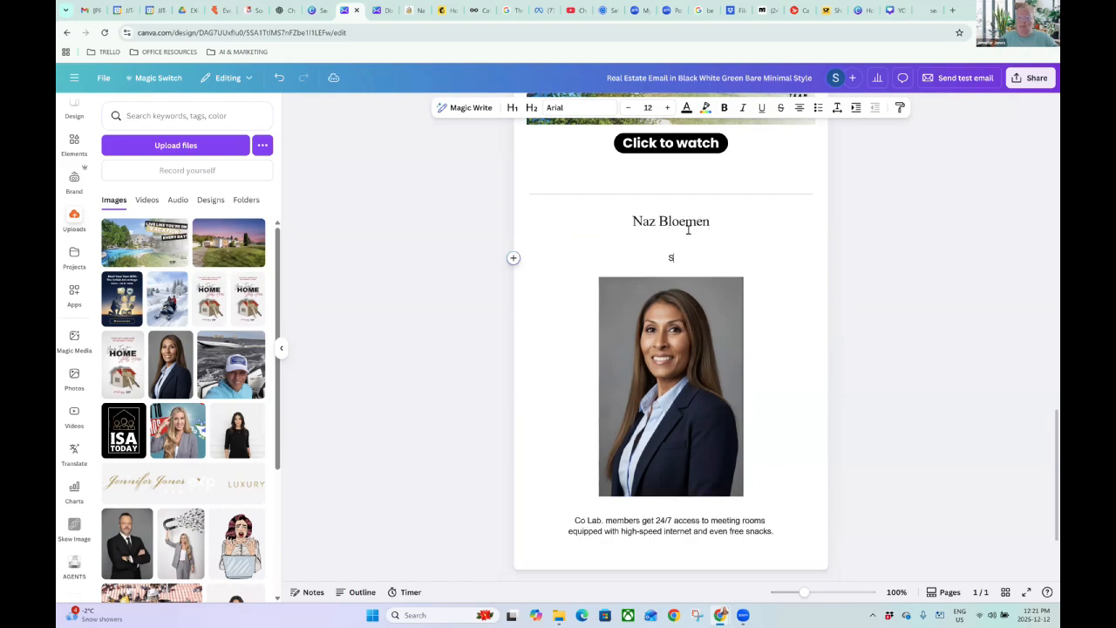
key("BackSpace")
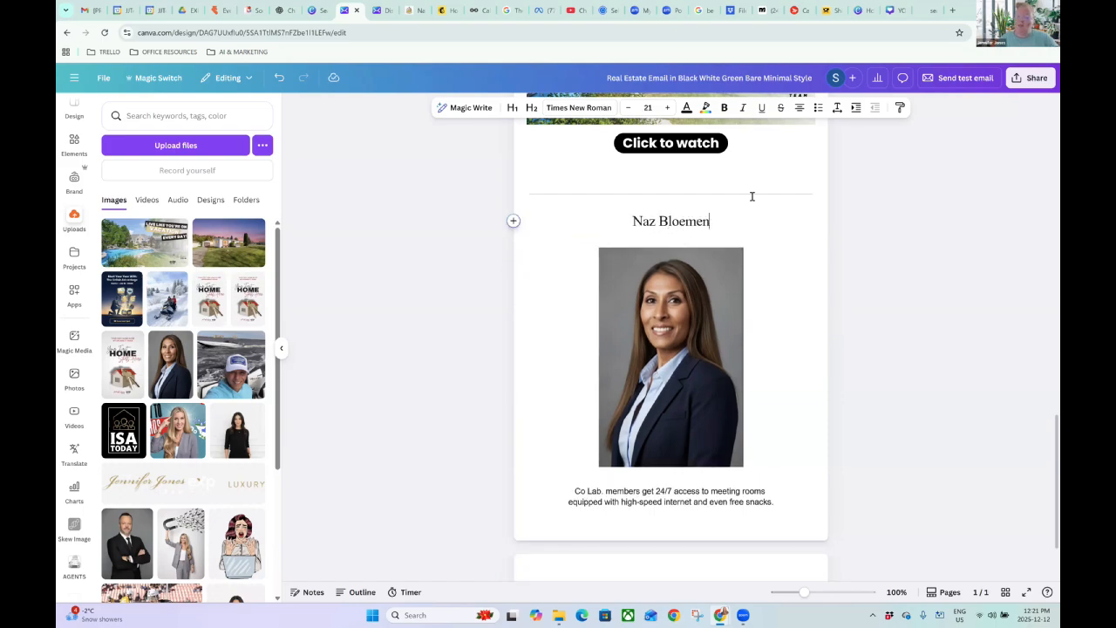
left_click(838, 241)
Check the Co Lab paragraph, then reselect the agent's portrait.
scroll(571, 340, "down", 2)
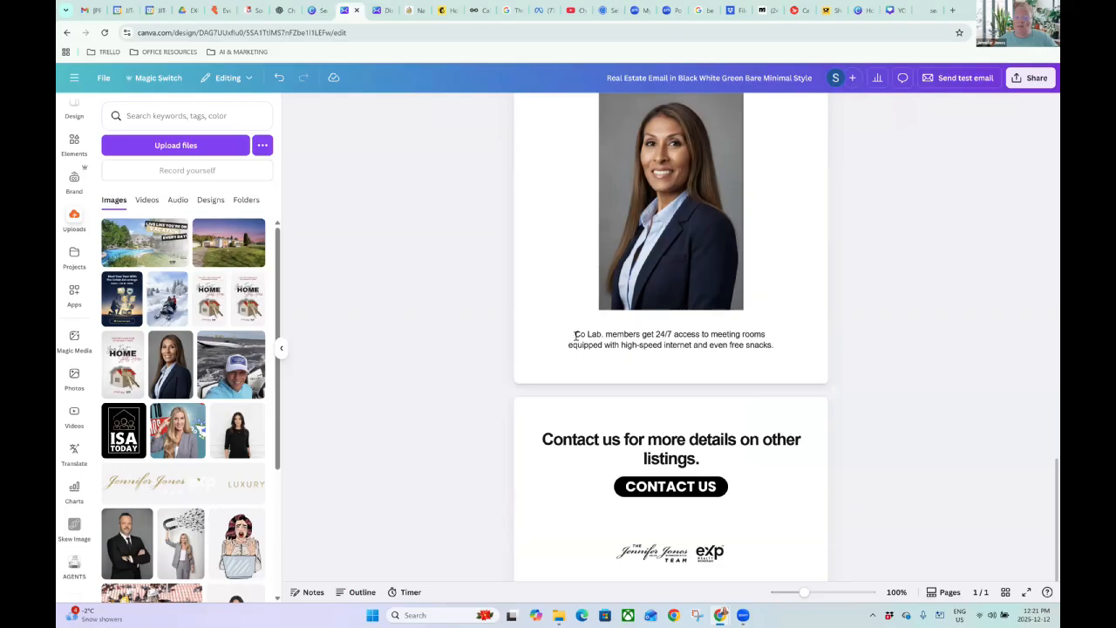
left_click_drag(575, 336, 782, 346)
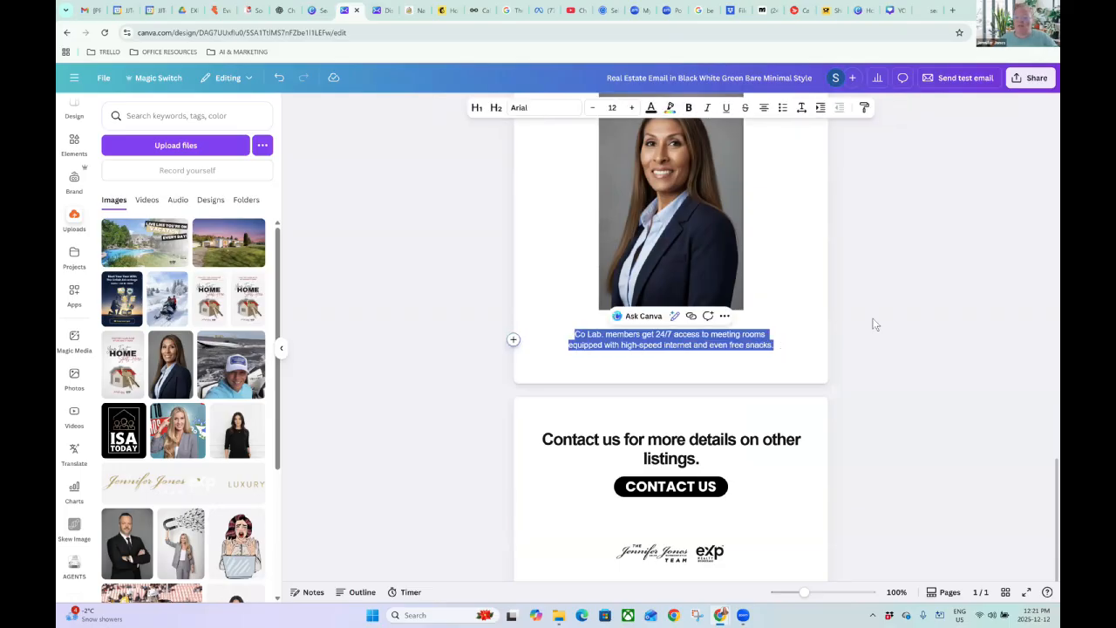
left_click(877, 347)
scroll(728, 302, "up", 2)
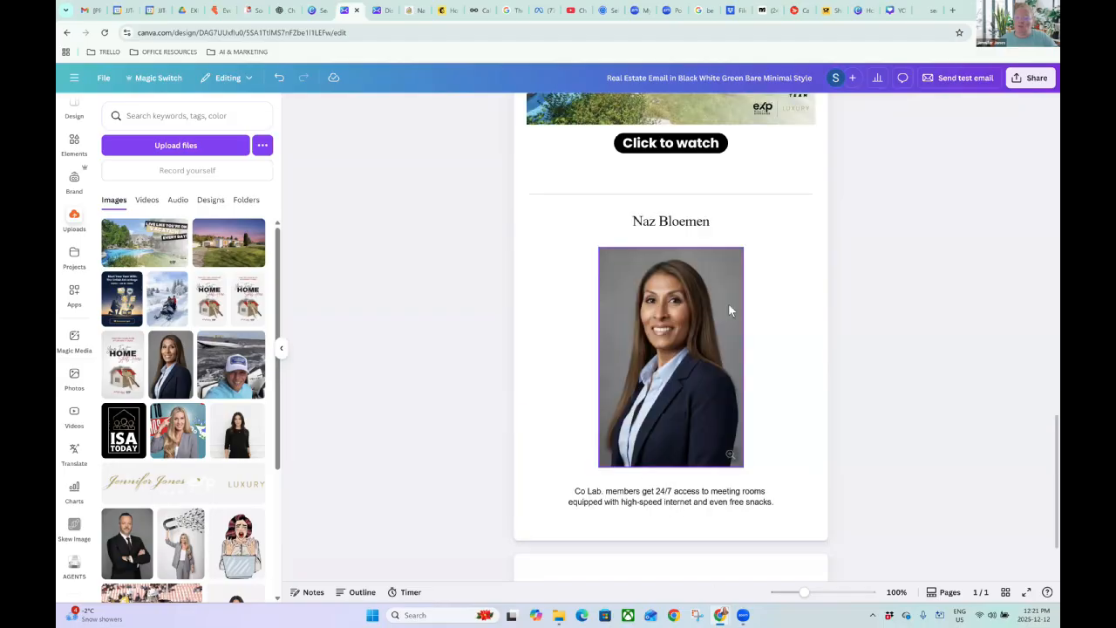
left_click(600, 248)
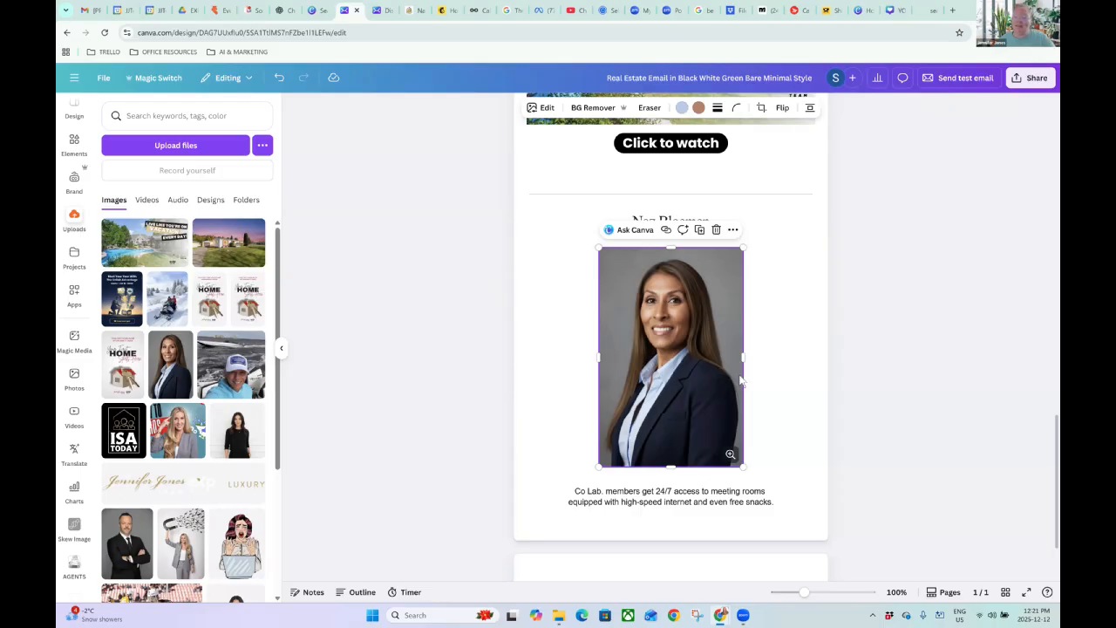
left_click(666, 230)
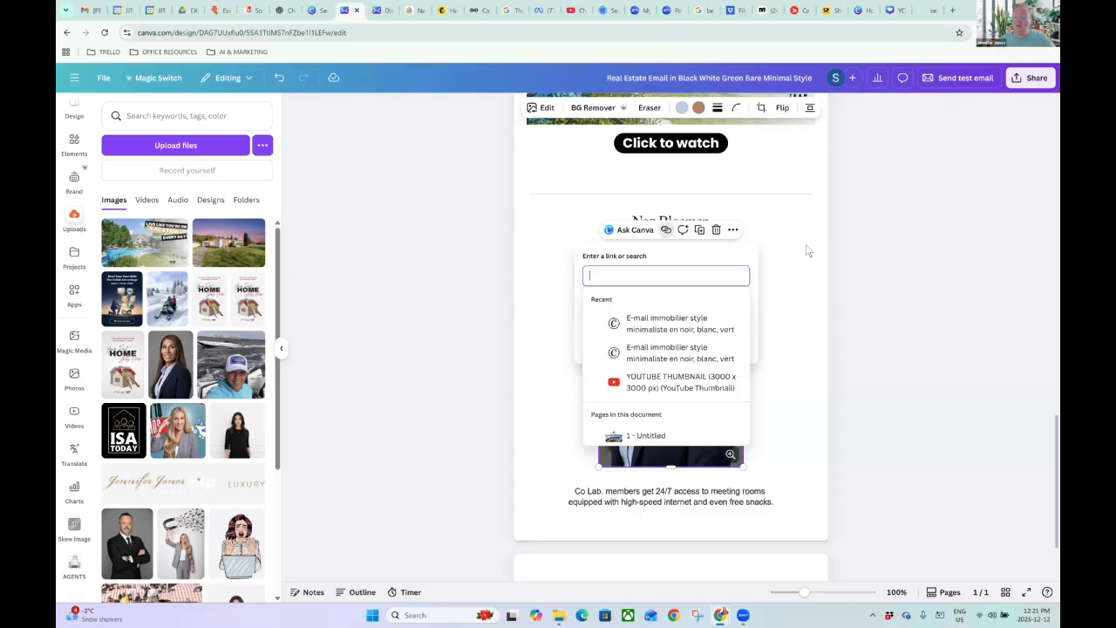
left_click(901, 267)
scroll(820, 375, "up", 10)
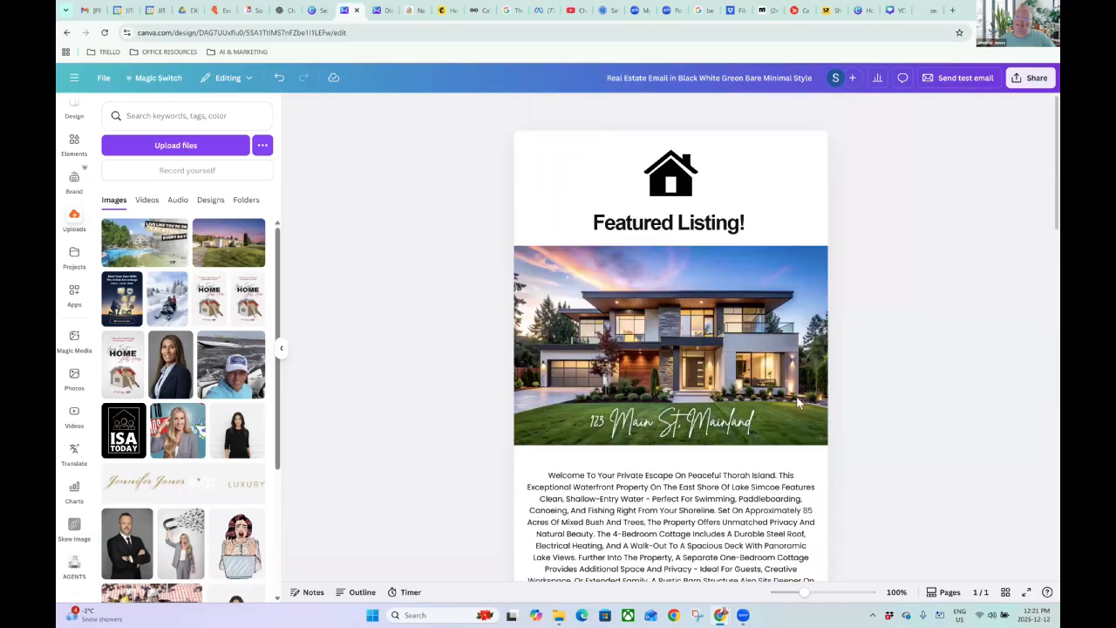
scroll(721, 439, "down", 10)
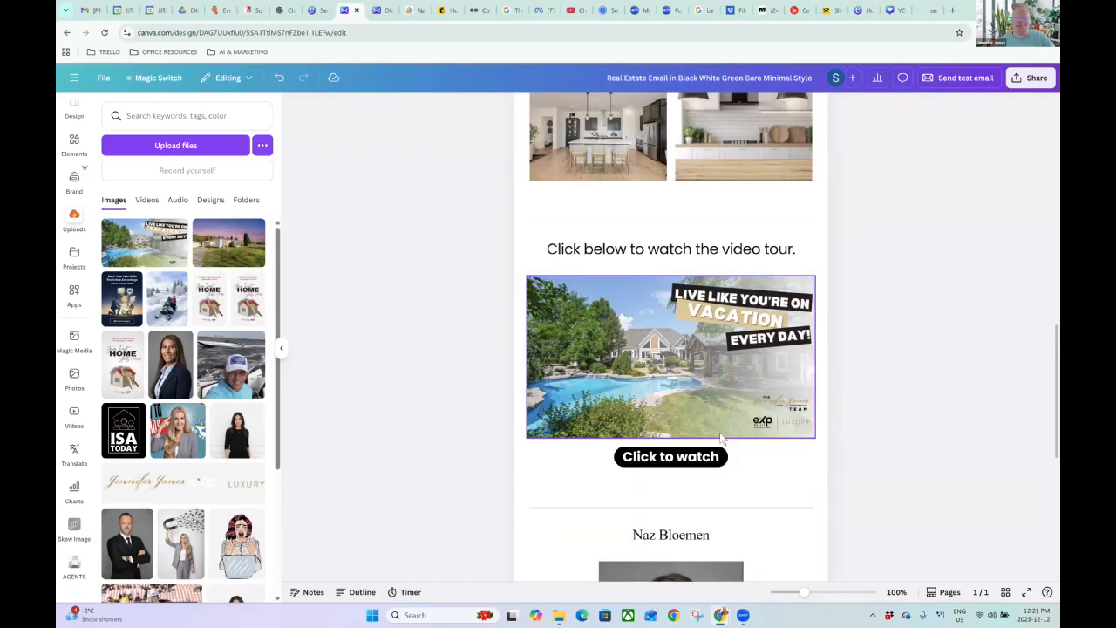
scroll(721, 439, "down", 6)
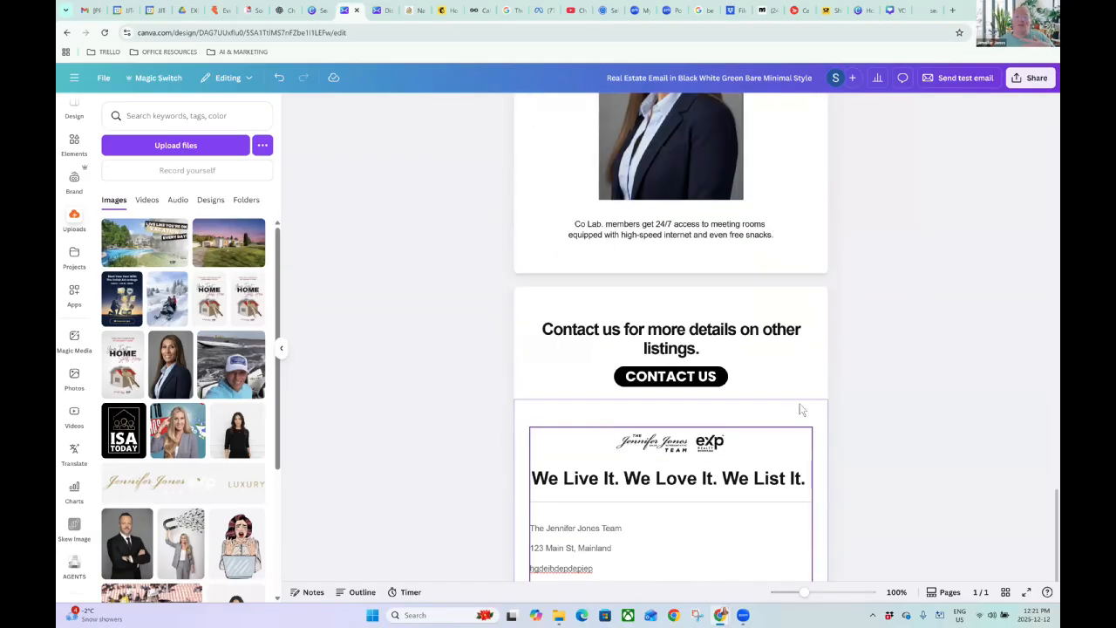
scroll(798, 414, "down", 1)
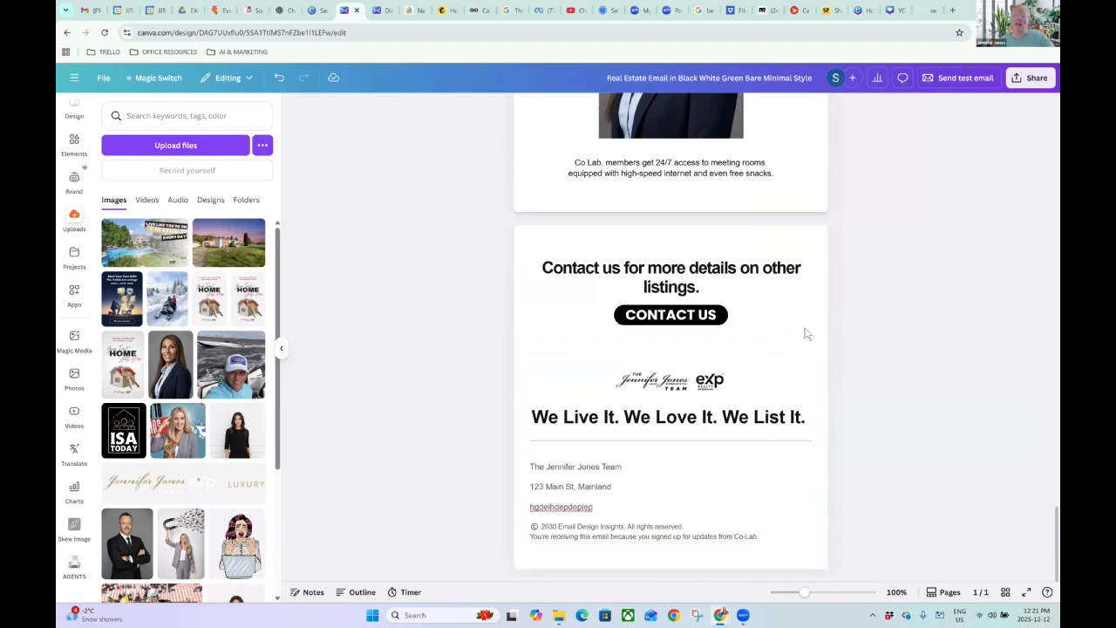
scroll(854, 370, "up", 5)
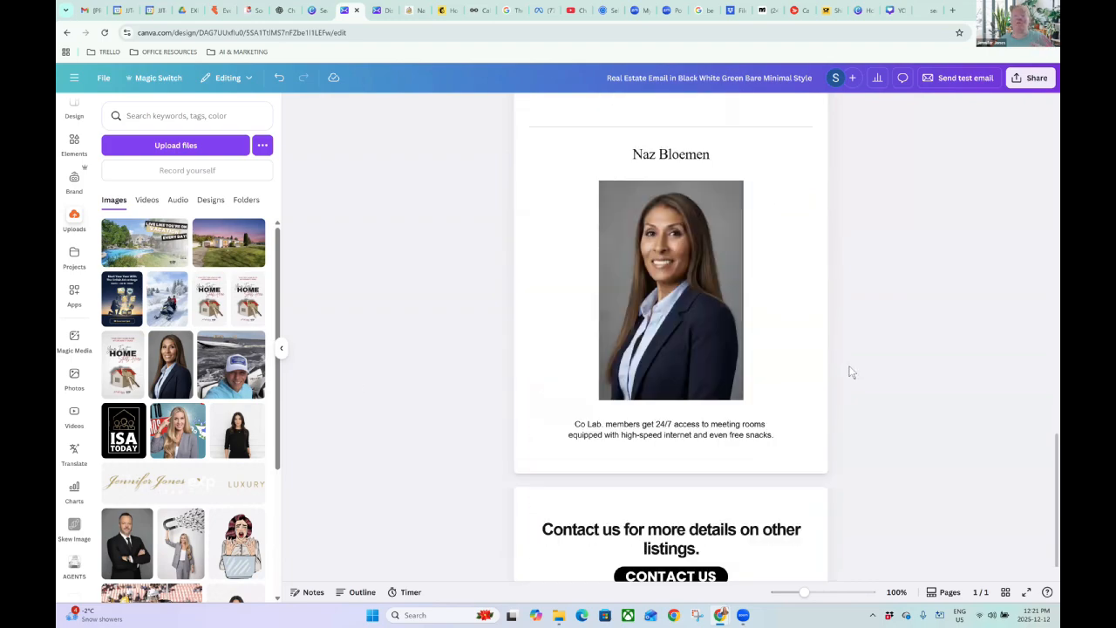
scroll(802, 358, "up", 2)
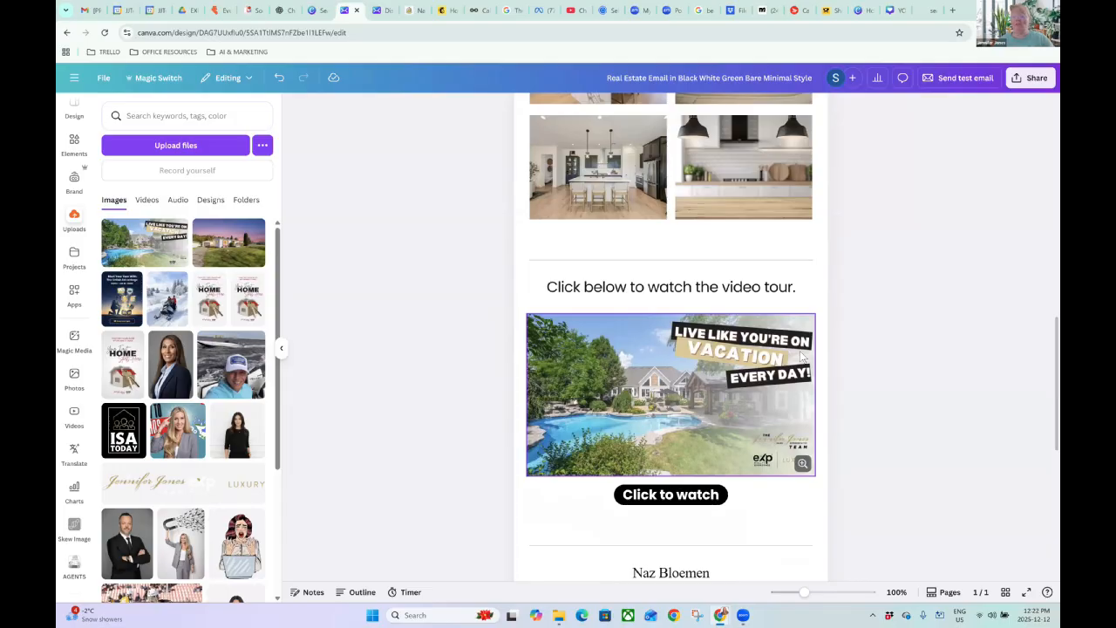
scroll(764, 335, "up", 10)
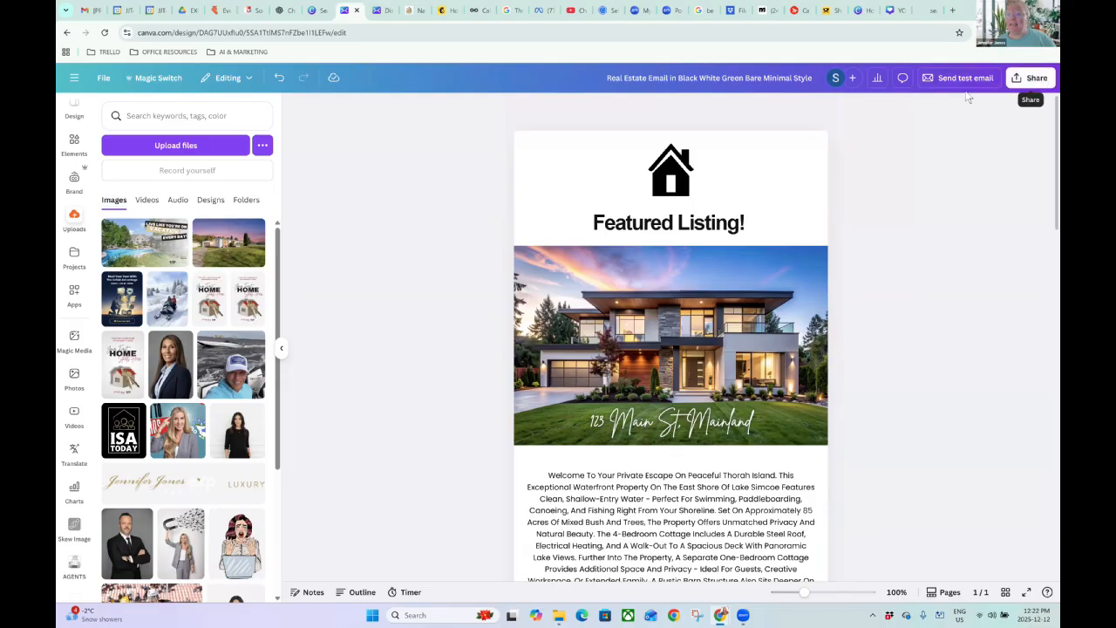
Open the test email settings and set the subject line to 'Test Email'.
left_click(939, 78)
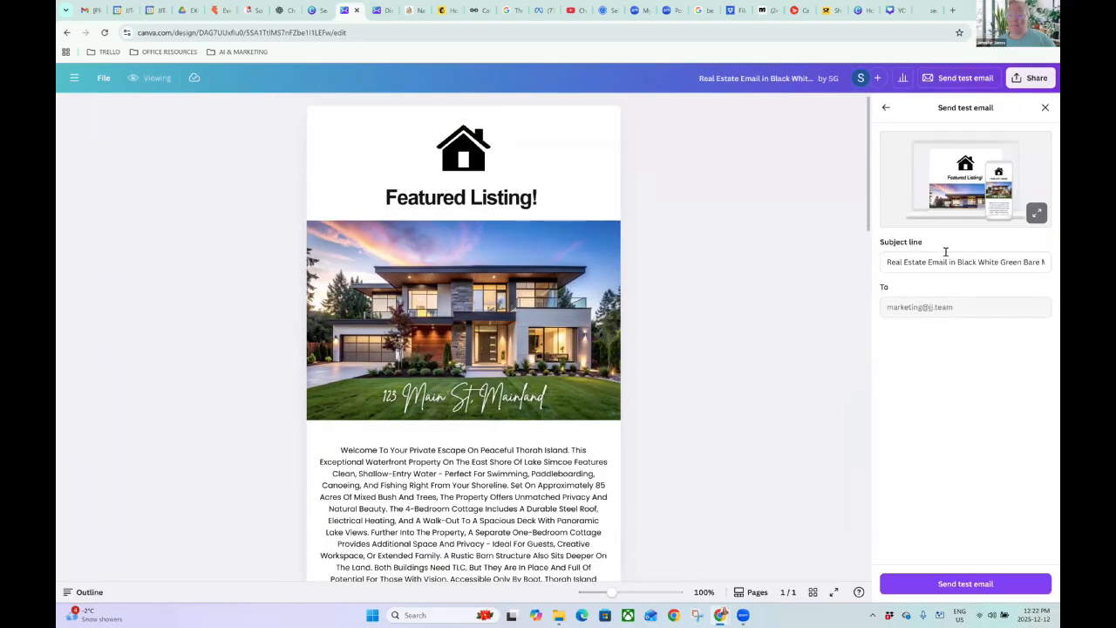
triple_click(903, 256)
type("Test Email")
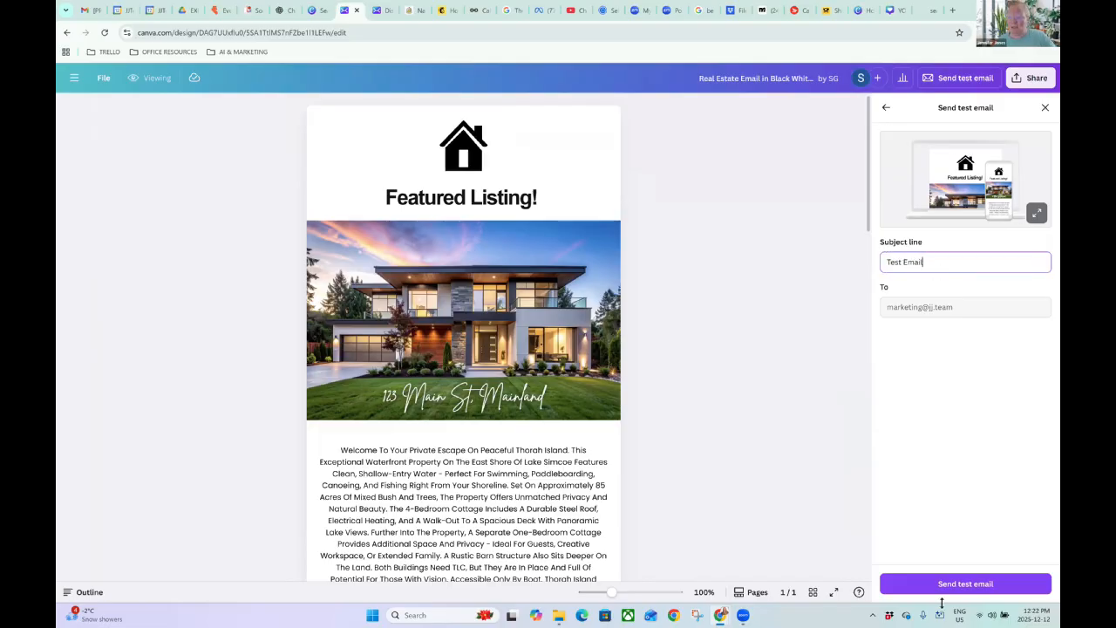
Preview the email enlarged in desktop and mobile layouts, then reopen the test email settings.
left_click(1036, 217)
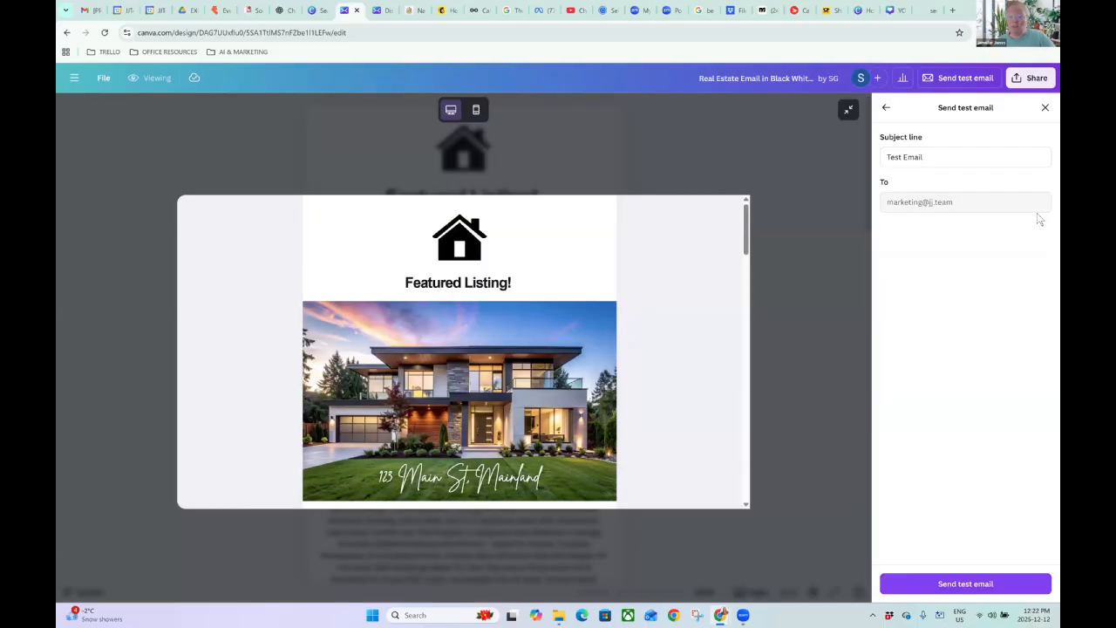
scroll(518, 295, "down", 20)
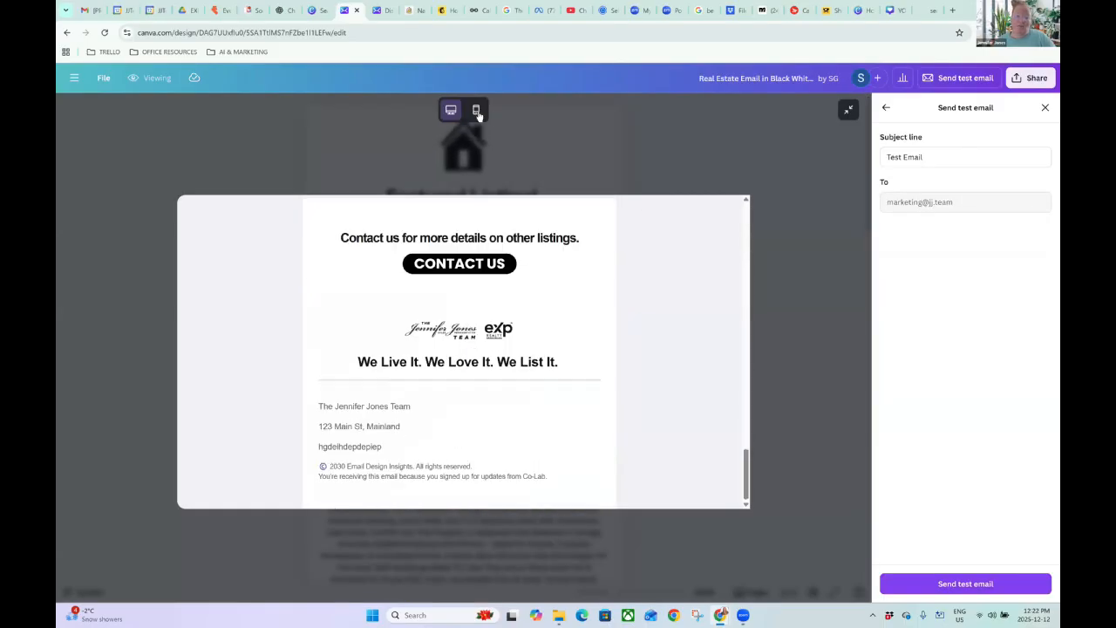
left_click(476, 111)
scroll(493, 283, "up", 10)
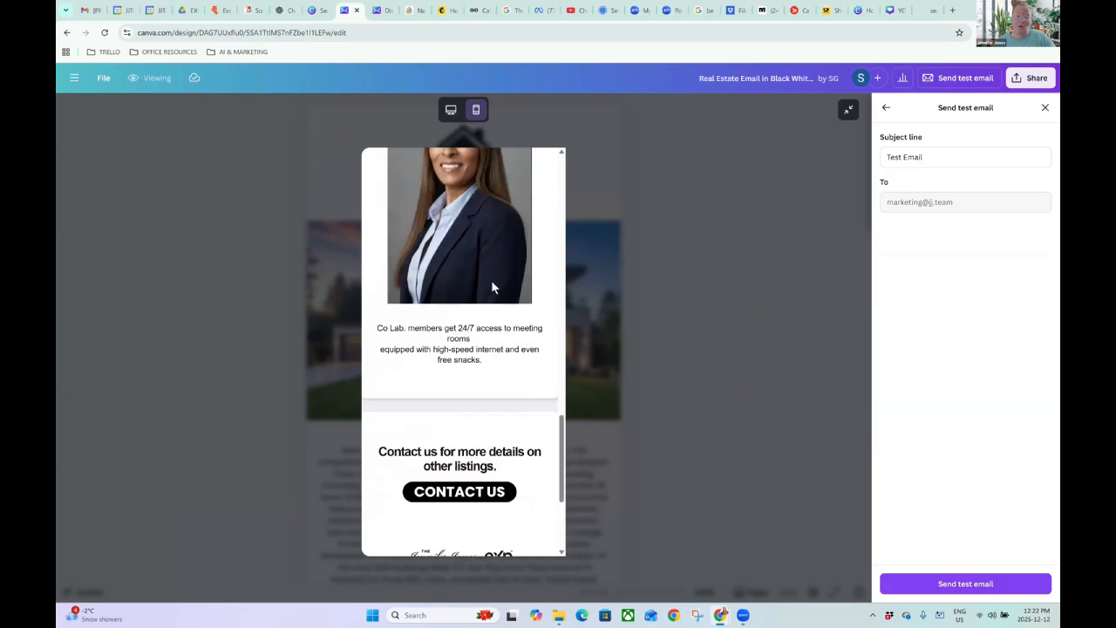
scroll(492, 281, "up", 10)
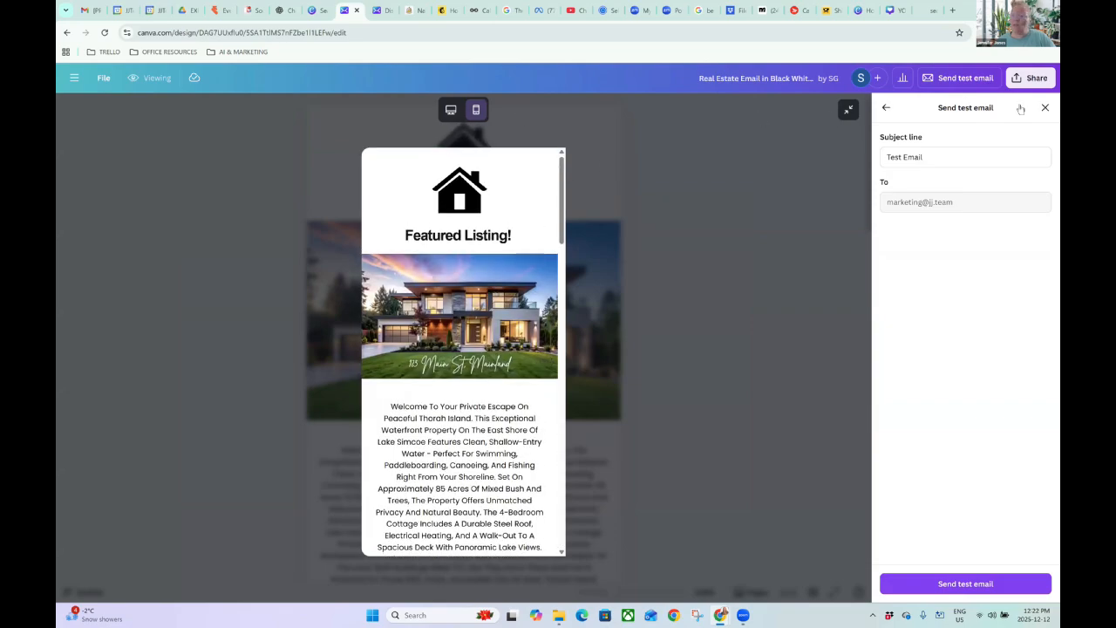
left_click(1045, 107)
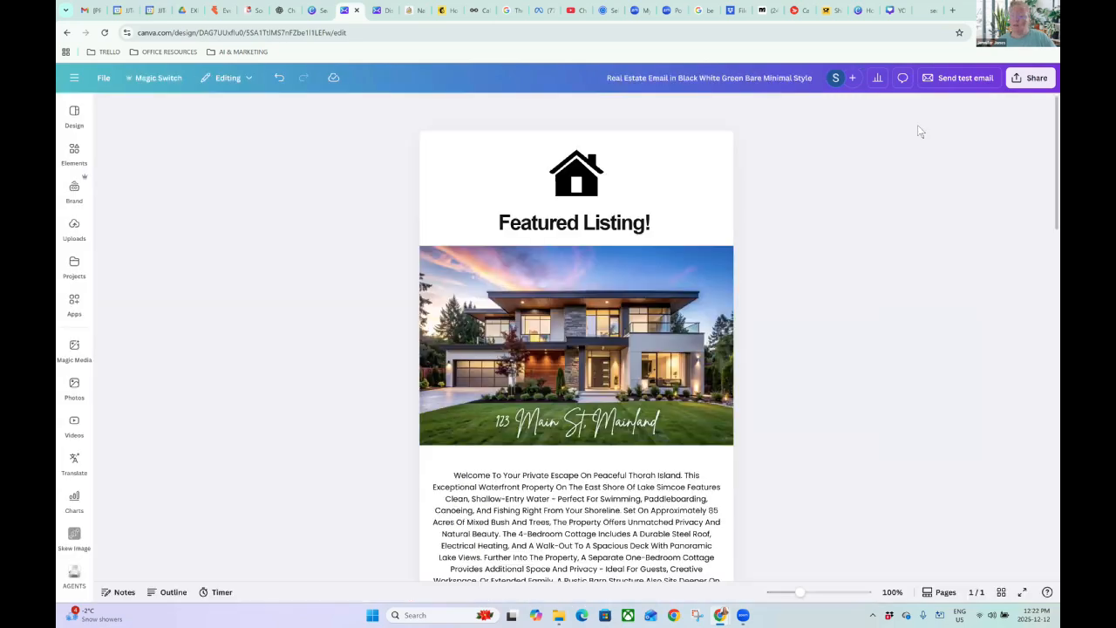
left_click(959, 78)
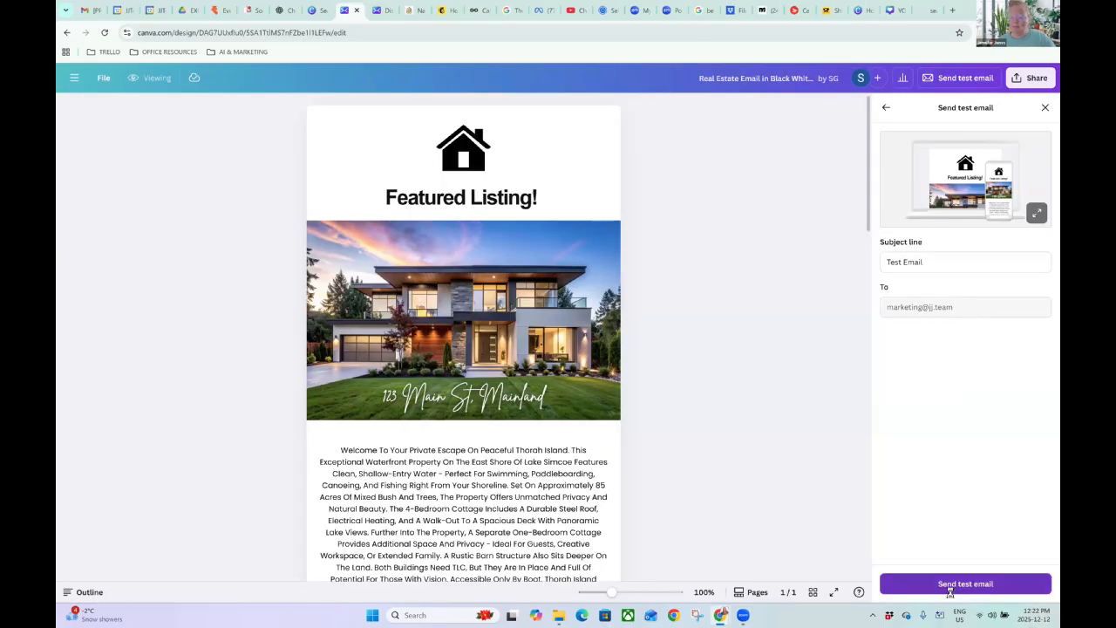
Send the test email and scroll through the design back to the top.
left_click(950, 586)
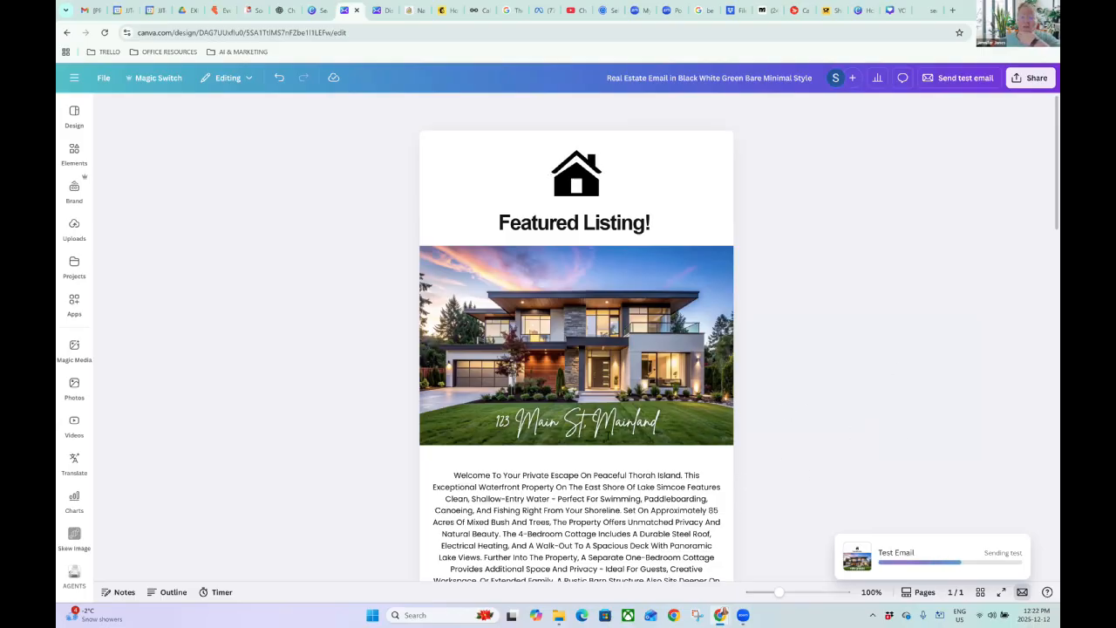
scroll(776, 458, "down", 10)
scroll(607, 440, "down", 8)
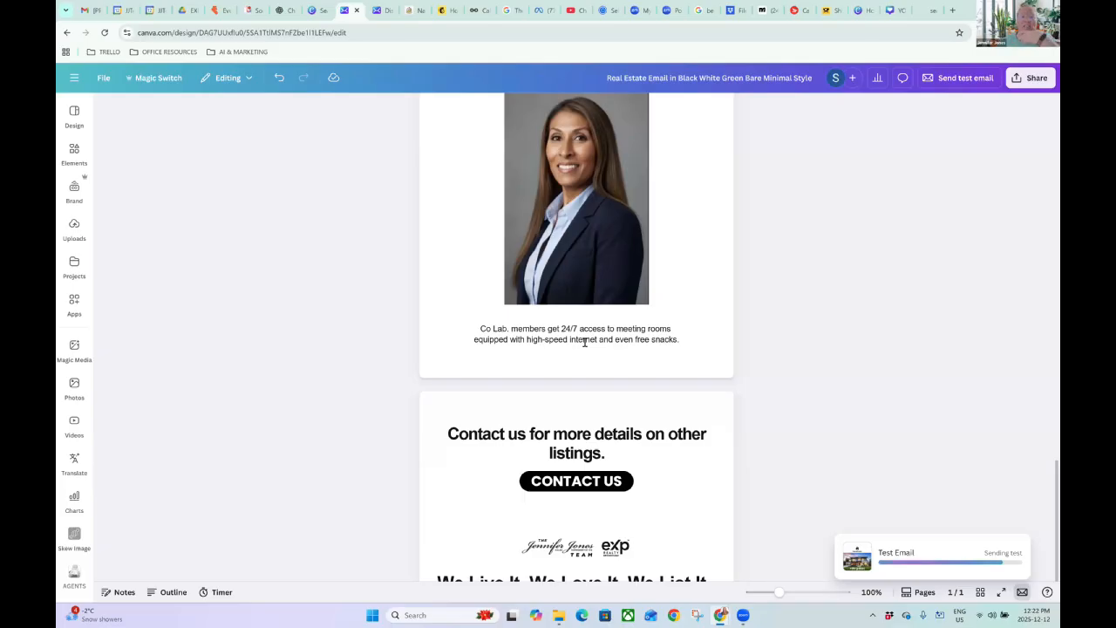
scroll(577, 347, "up", 2)
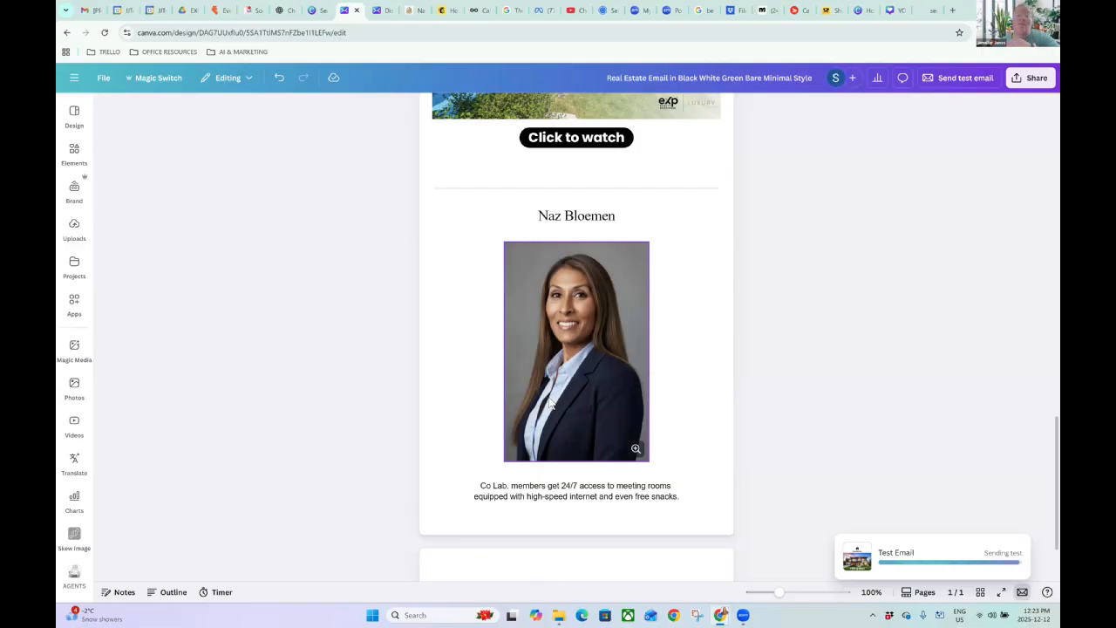
scroll(669, 398, "up", 15)
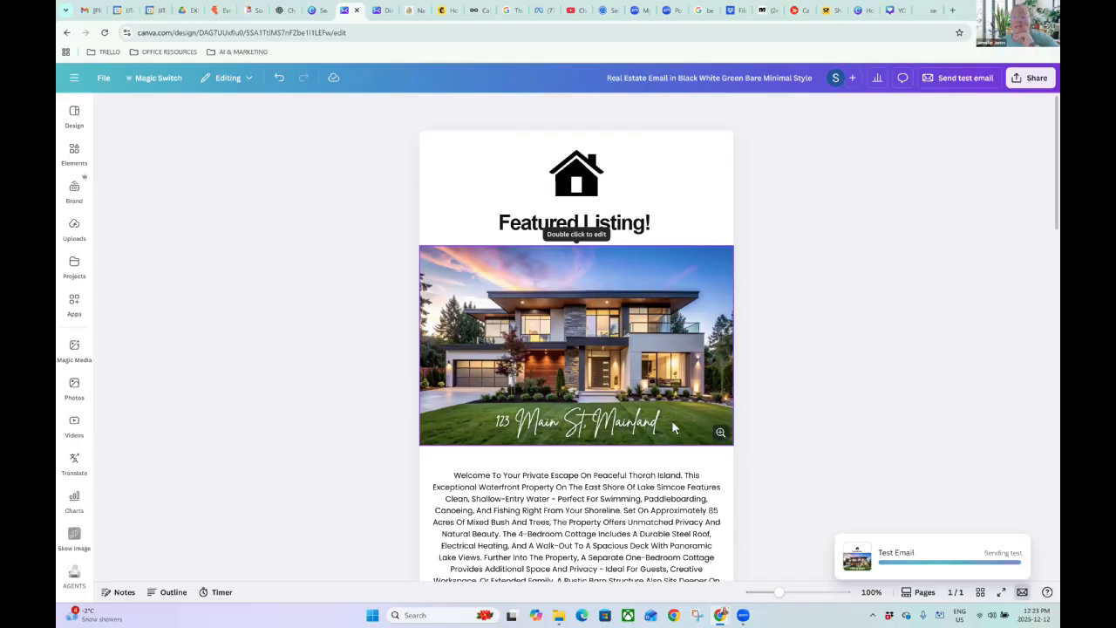
Select the email page and bring up its background colour choices.
left_click(431, 143)
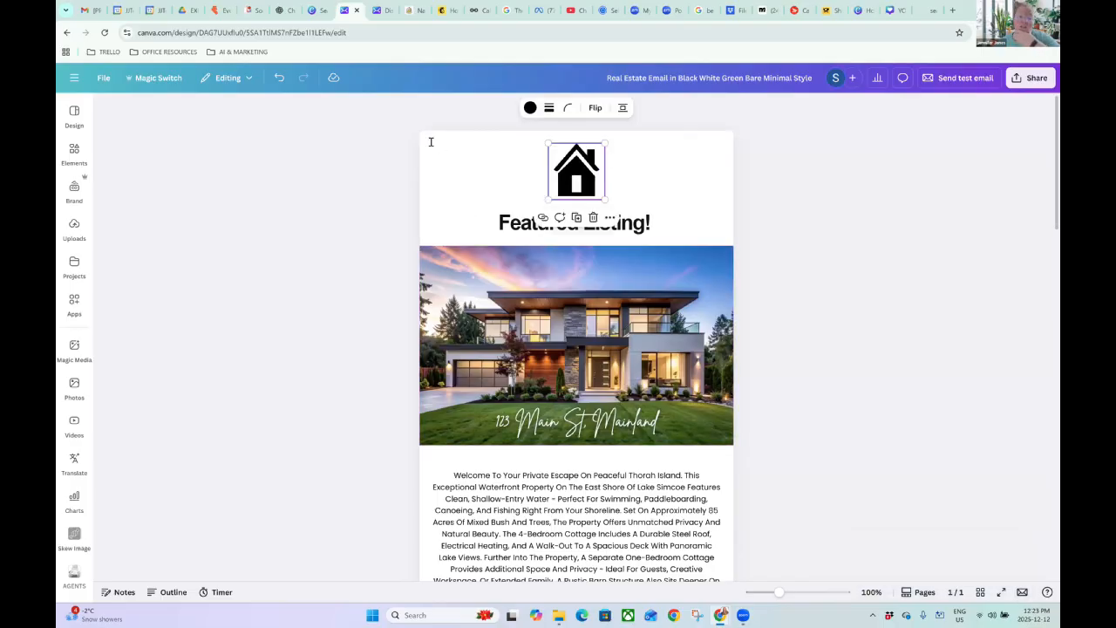
left_click(722, 164)
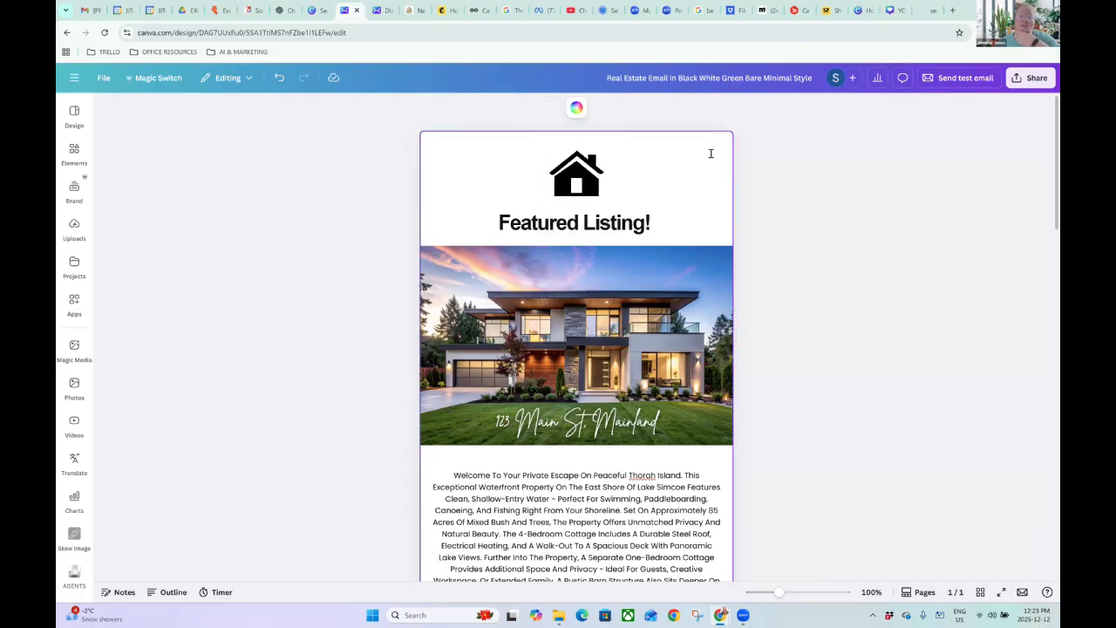
left_click(575, 109)
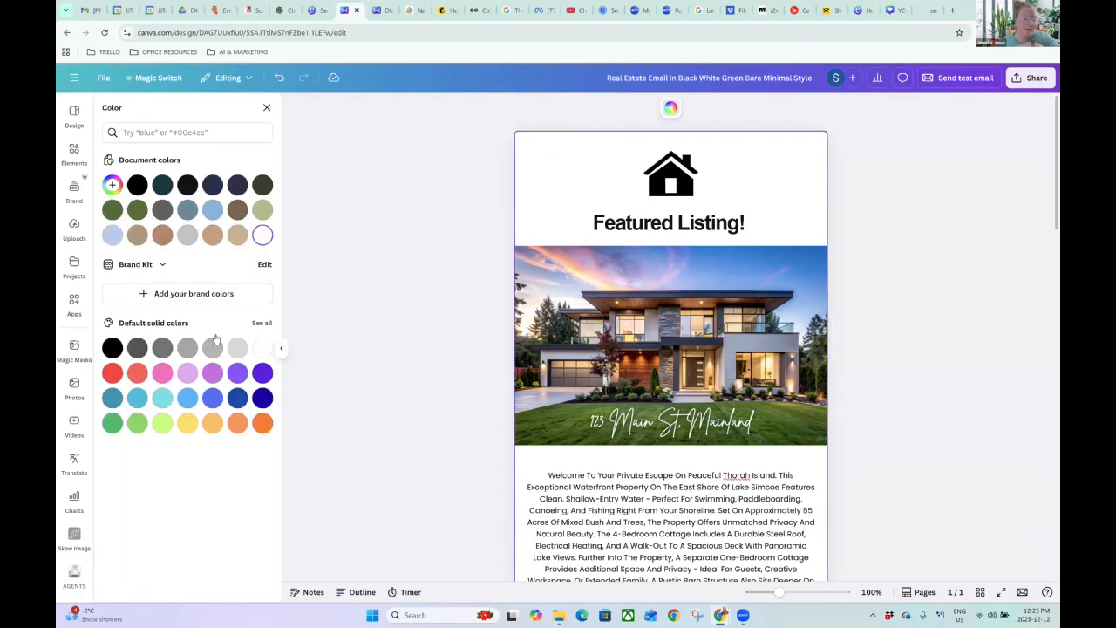
Try an orange page background, then revert it to white.
left_click(262, 423)
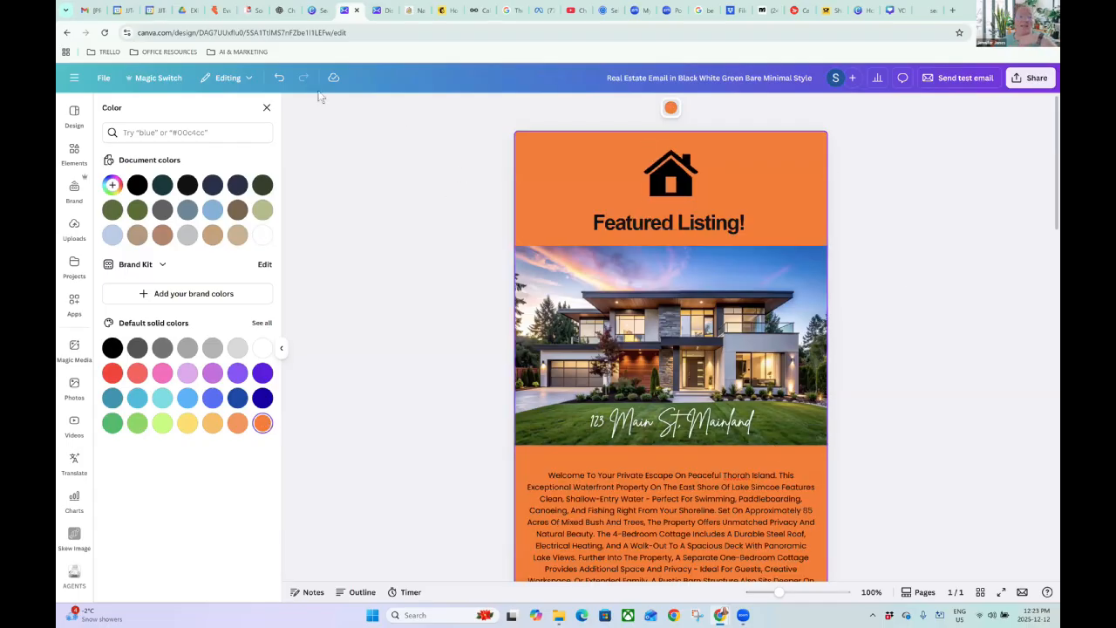
key("ctrl+z")
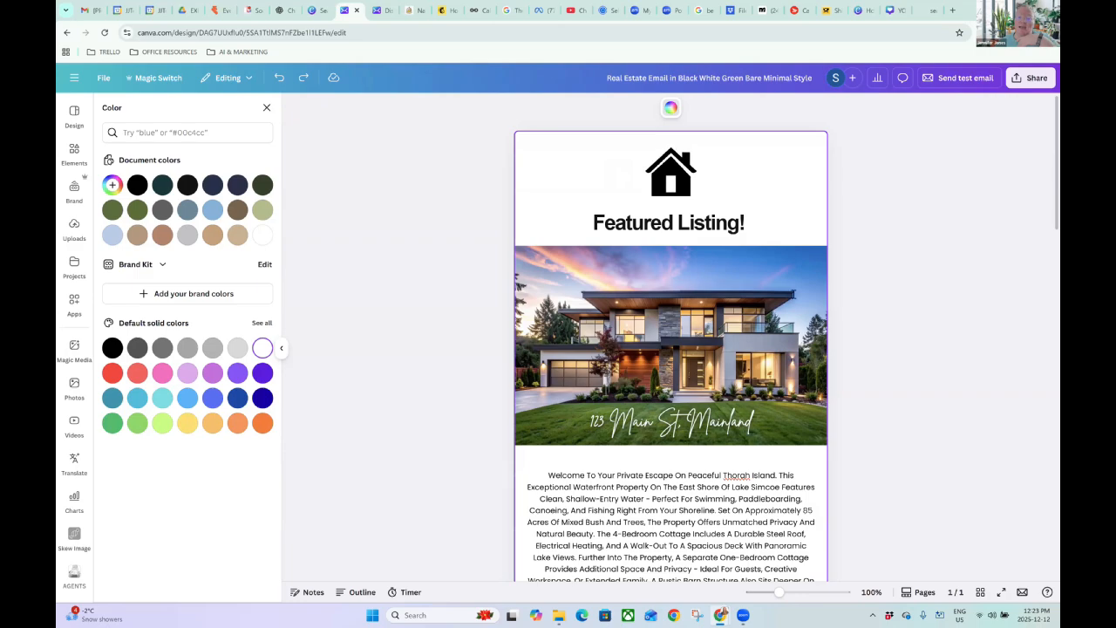
scroll(704, 197, "down", 5)
Review the 2 Bed | 1 Bath heading and open the design's sharing options.
left_click(570, 272)
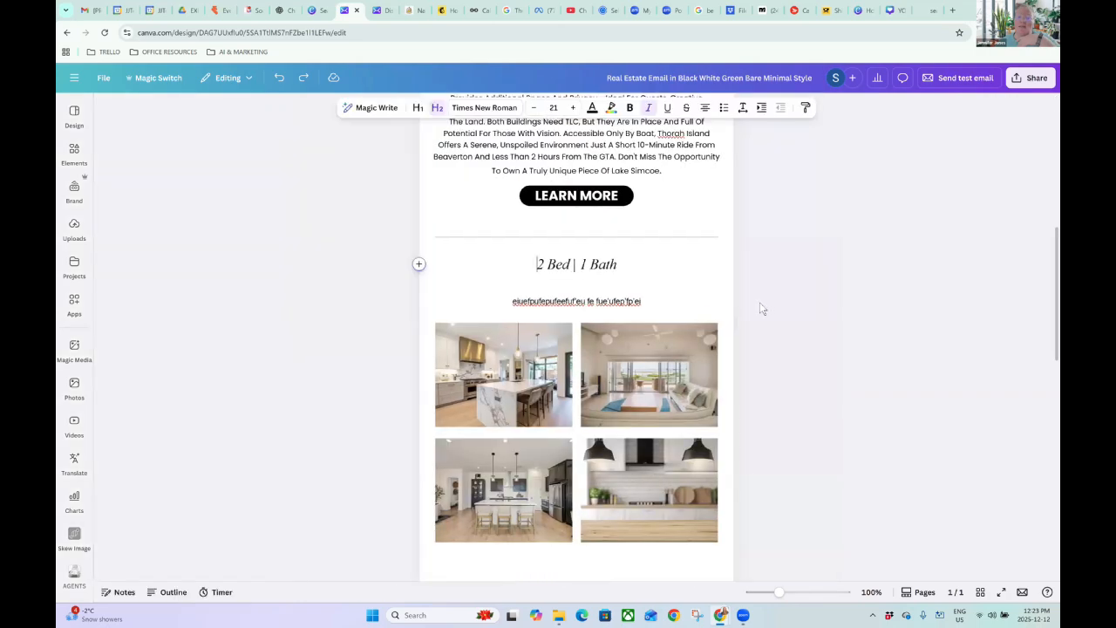
left_click(813, 309)
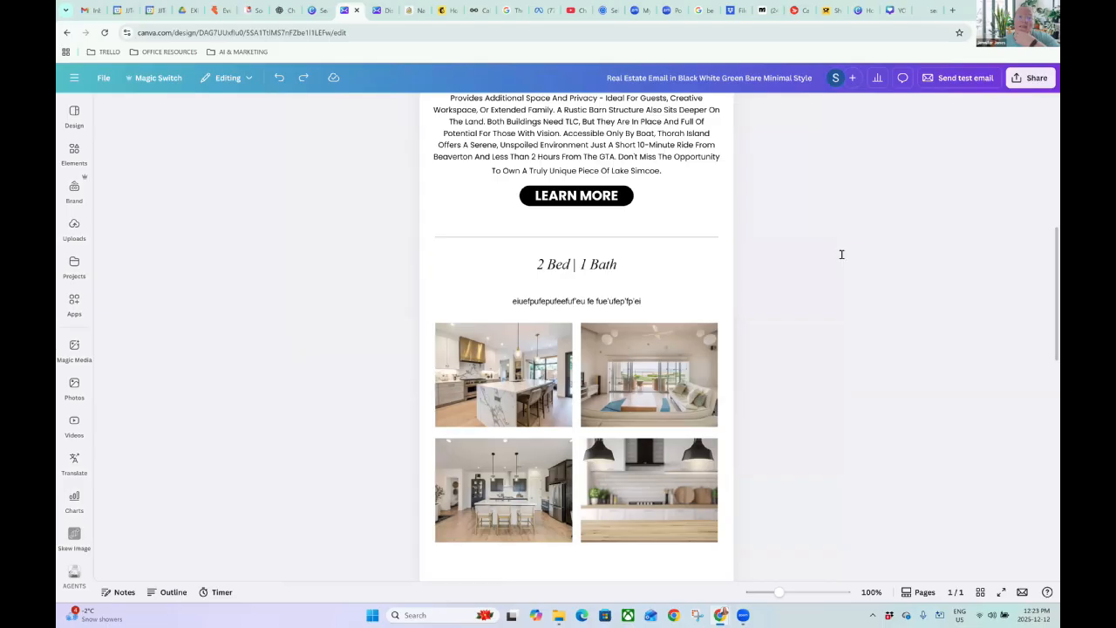
scroll(841, 253, "up", 5)
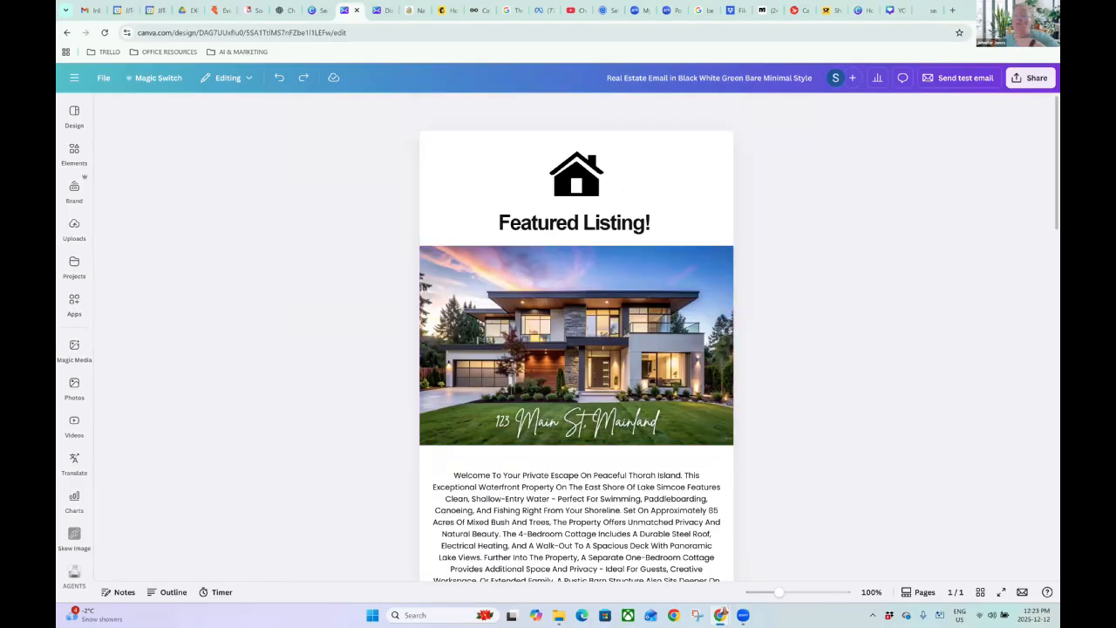
left_click(1029, 82)
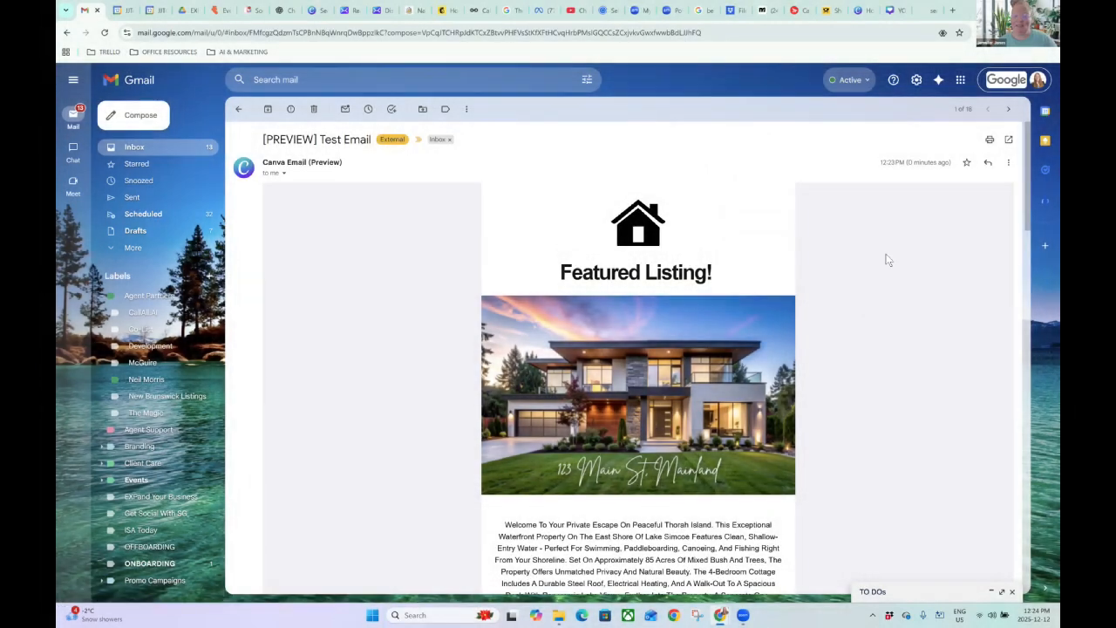
Confirm the house image and LEARN MORE links both open the listing page.
scroll(886, 250, "down", 1)
scroll(886, 250, "up", 1)
scroll(737, 310, "down", 1)
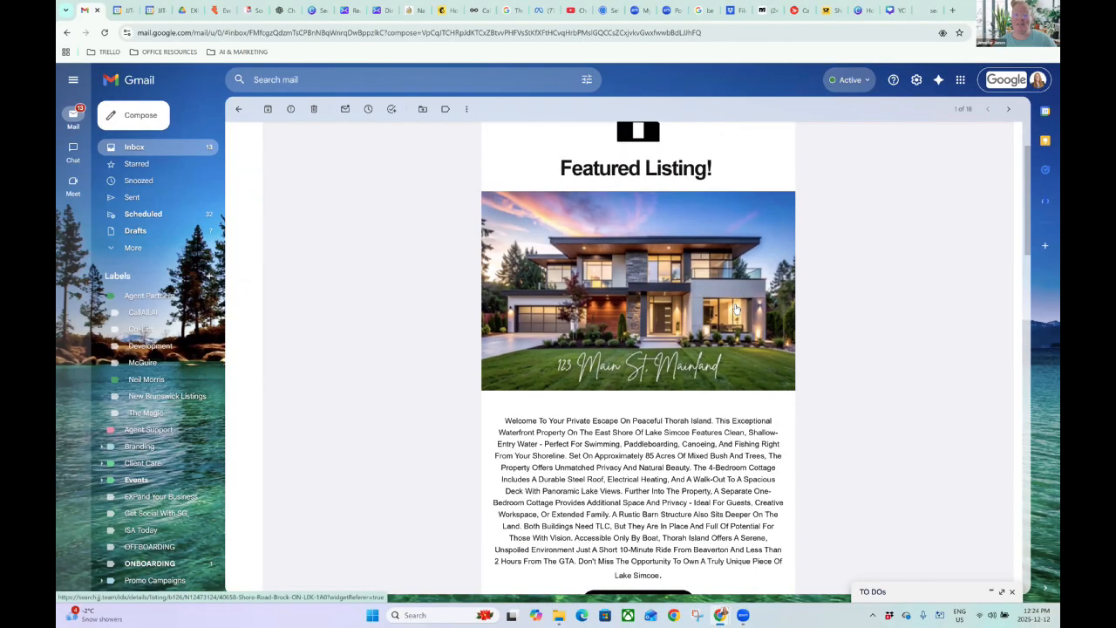
scroll(670, 271, "up", 1)
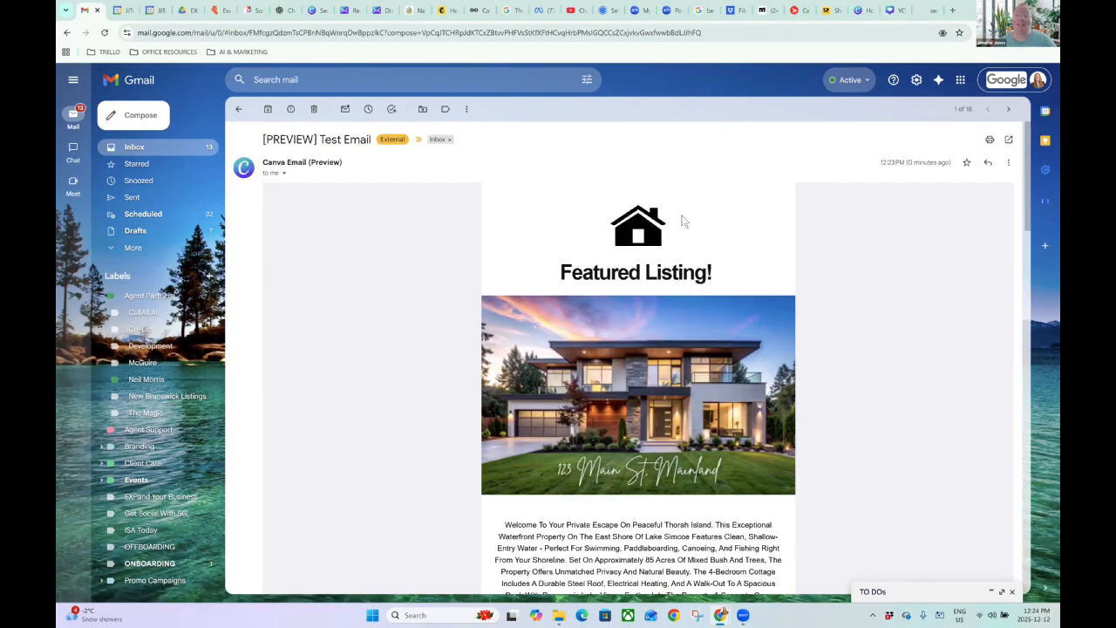
scroll(715, 271, "down", 1)
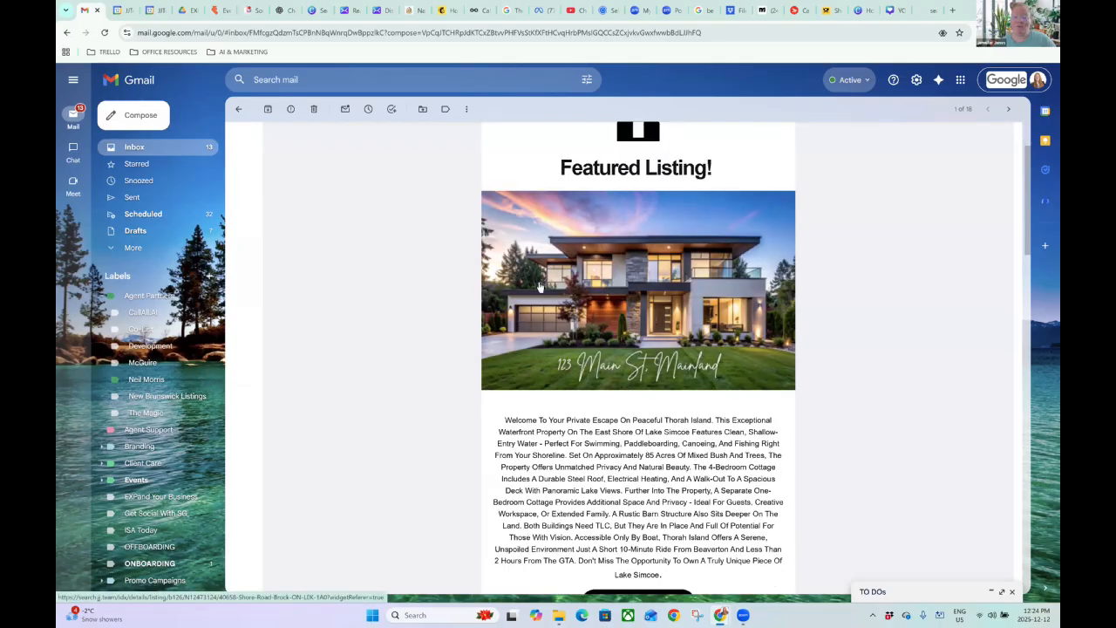
left_click(646, 281)
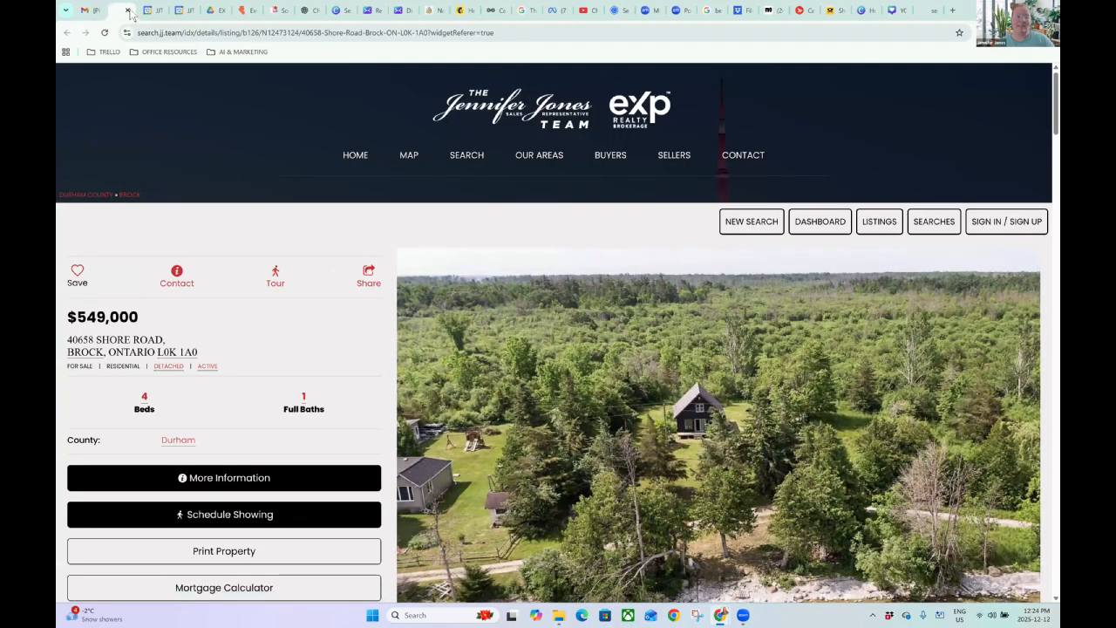
left_click(128, 10)
scroll(680, 375, "down", 2)
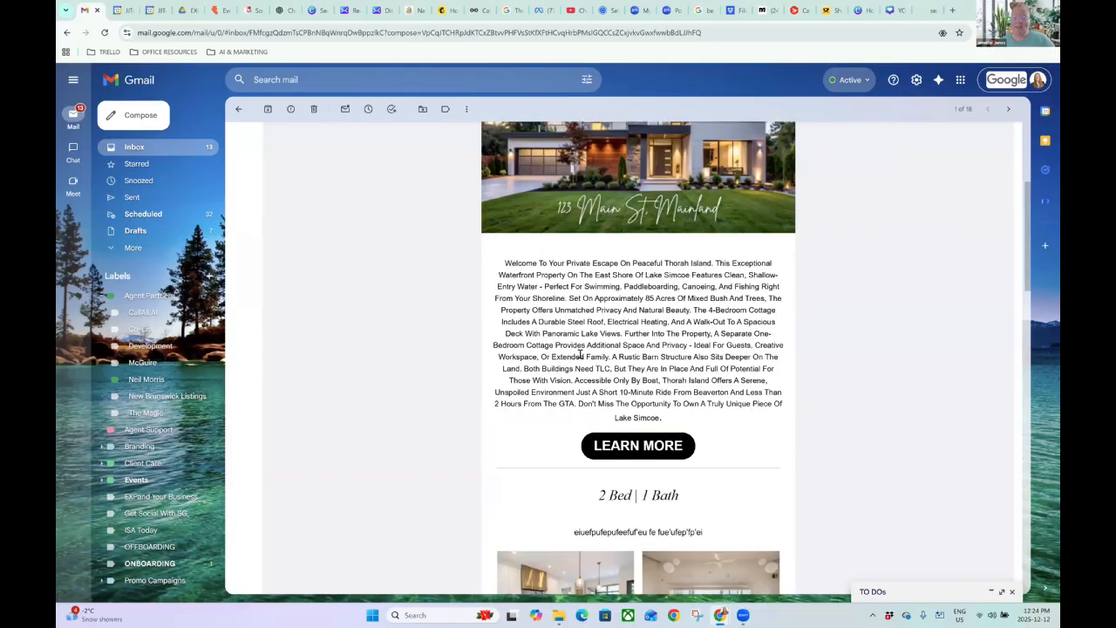
left_click(625, 449)
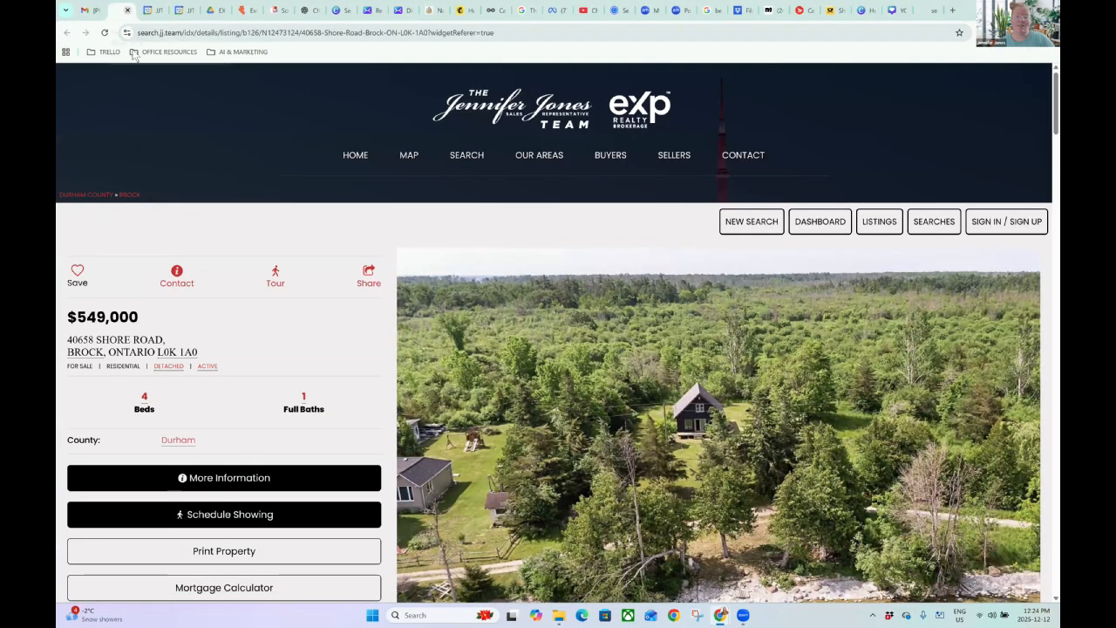
left_click(127, 10)
Confirm the kitchen photo link also opens the listing page.
scroll(607, 391, "down", 2)
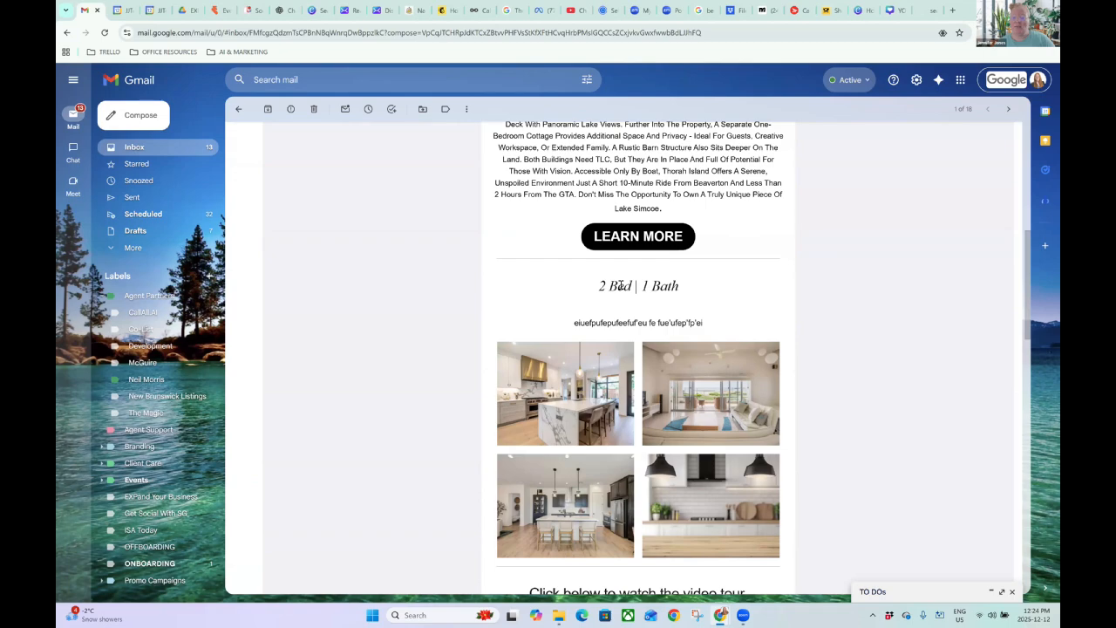
scroll(563, 333, "down", 1)
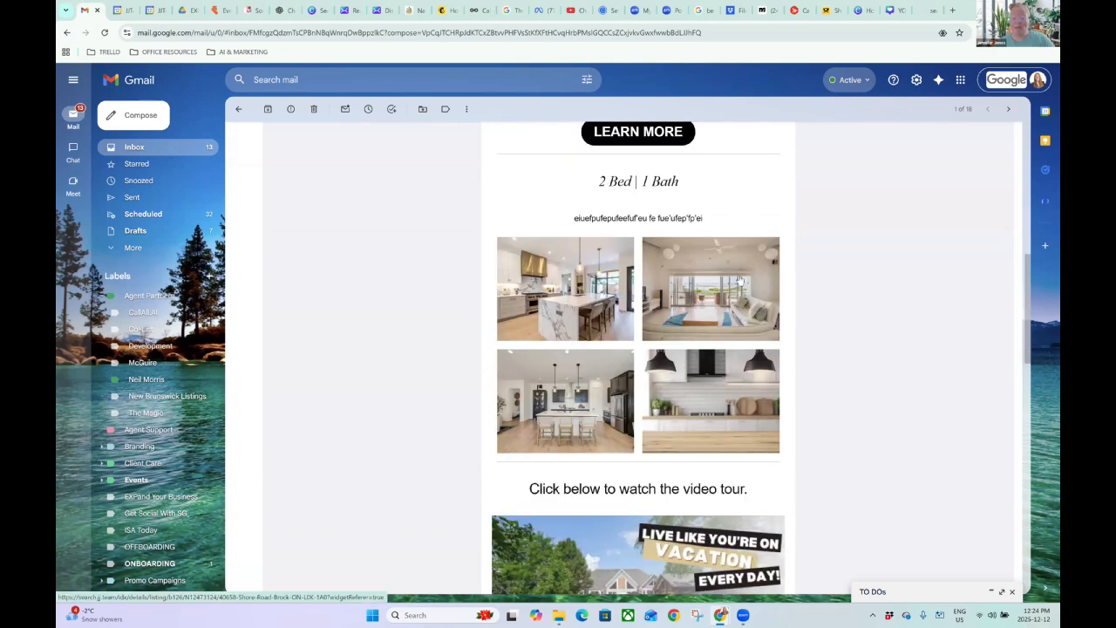
left_click(552, 280)
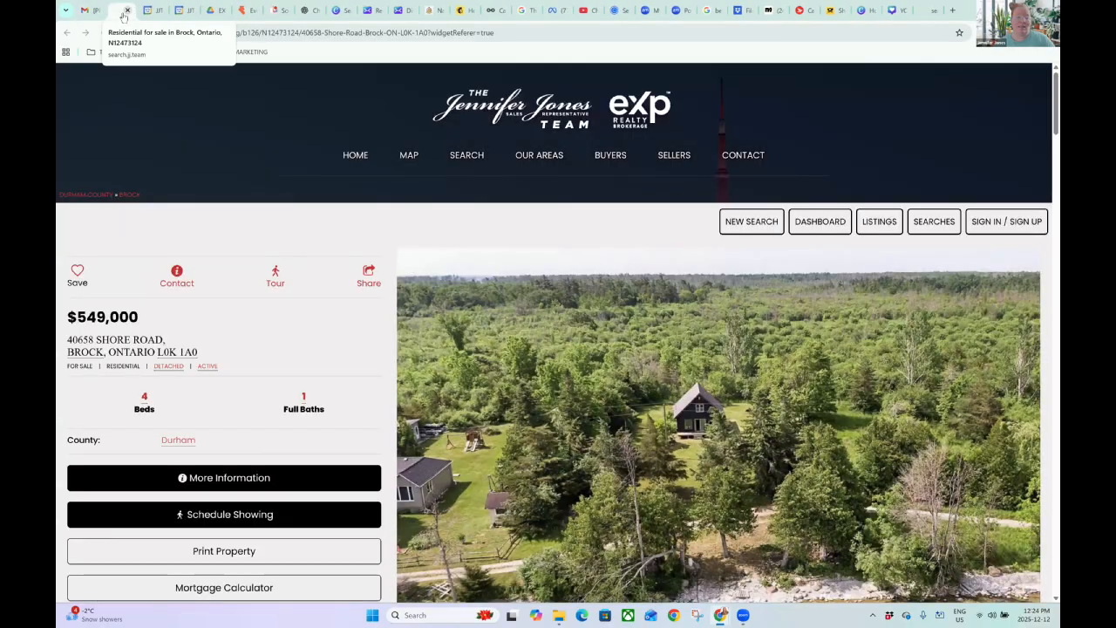
left_click(127, 12)
key("ctrl+shift+t")
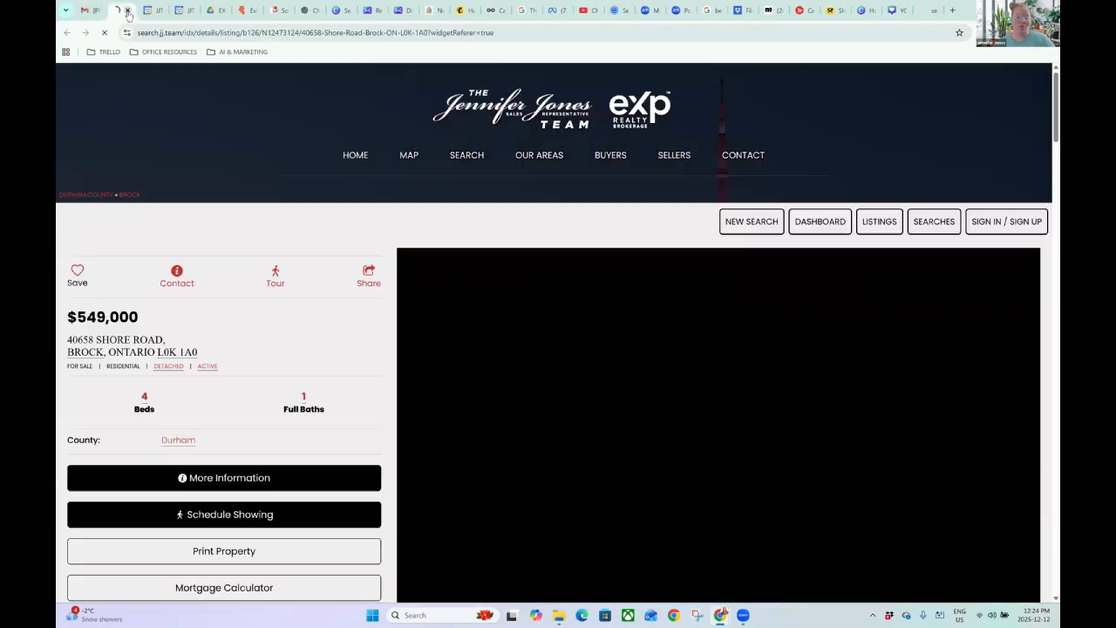
left_click(127, 11)
scroll(792, 402, "down", 2)
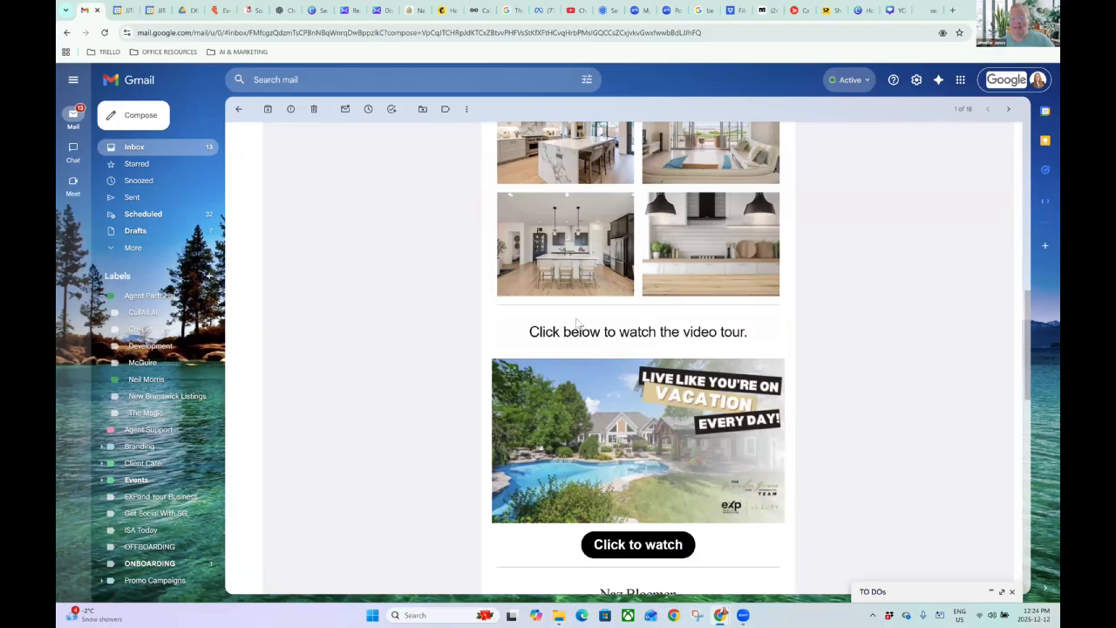
scroll(624, 322, "down", 2)
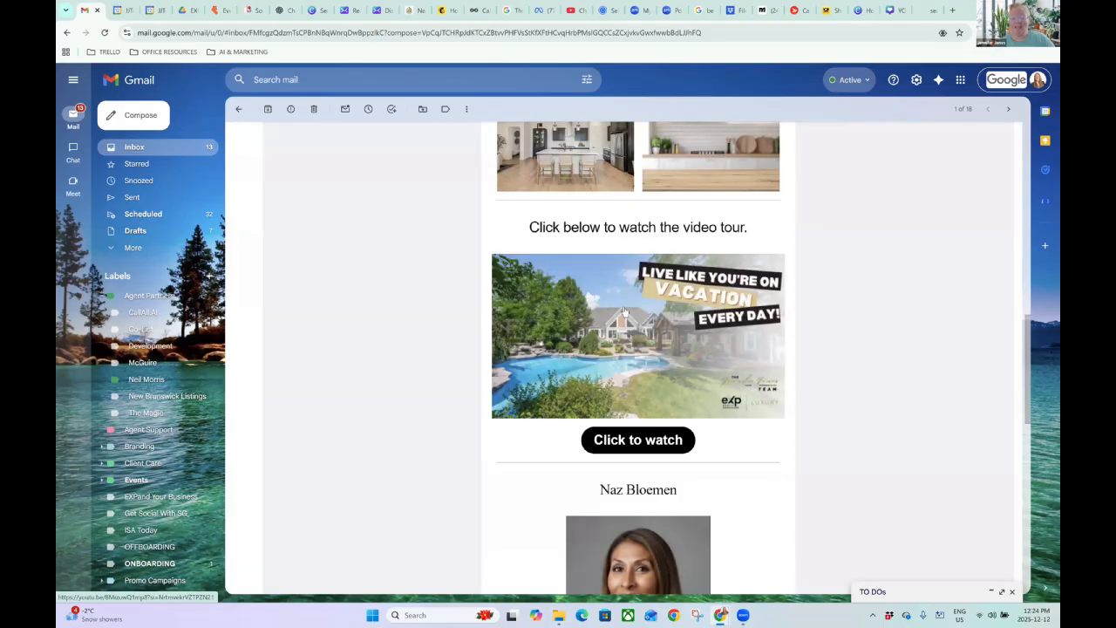
left_click(624, 312)
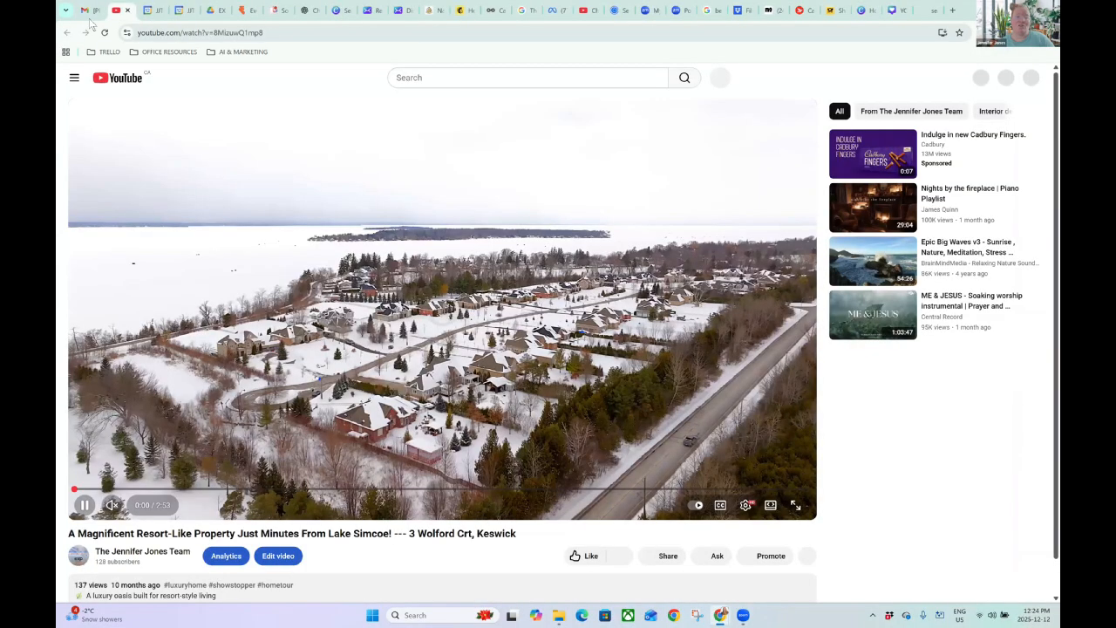
key("ctrl+w")
scroll(607, 387, "down", 1)
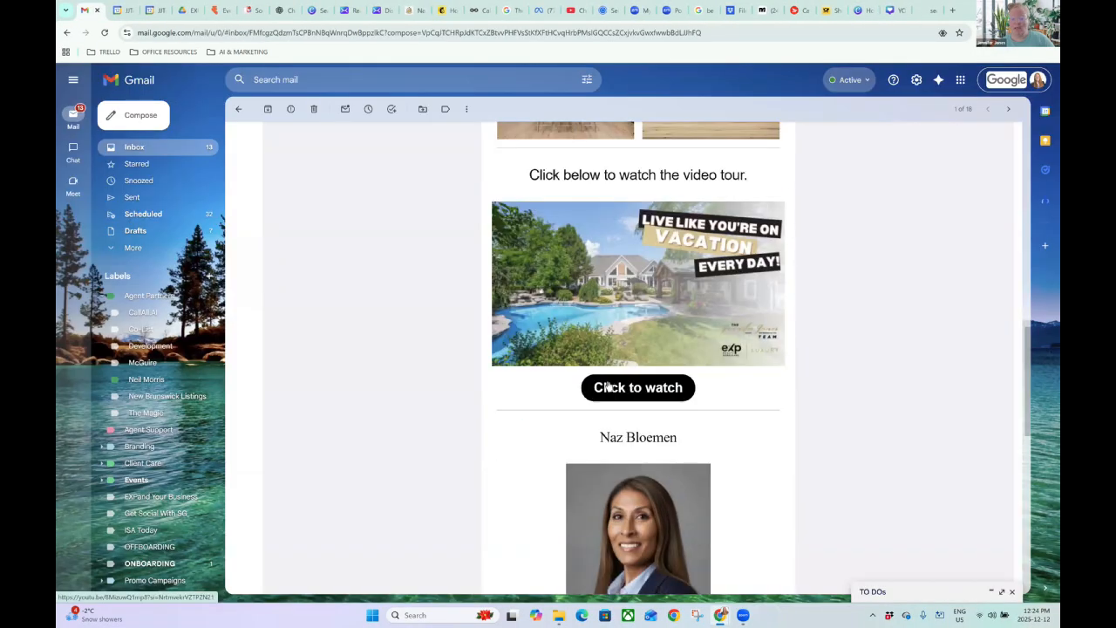
scroll(613, 300, "down", 3)
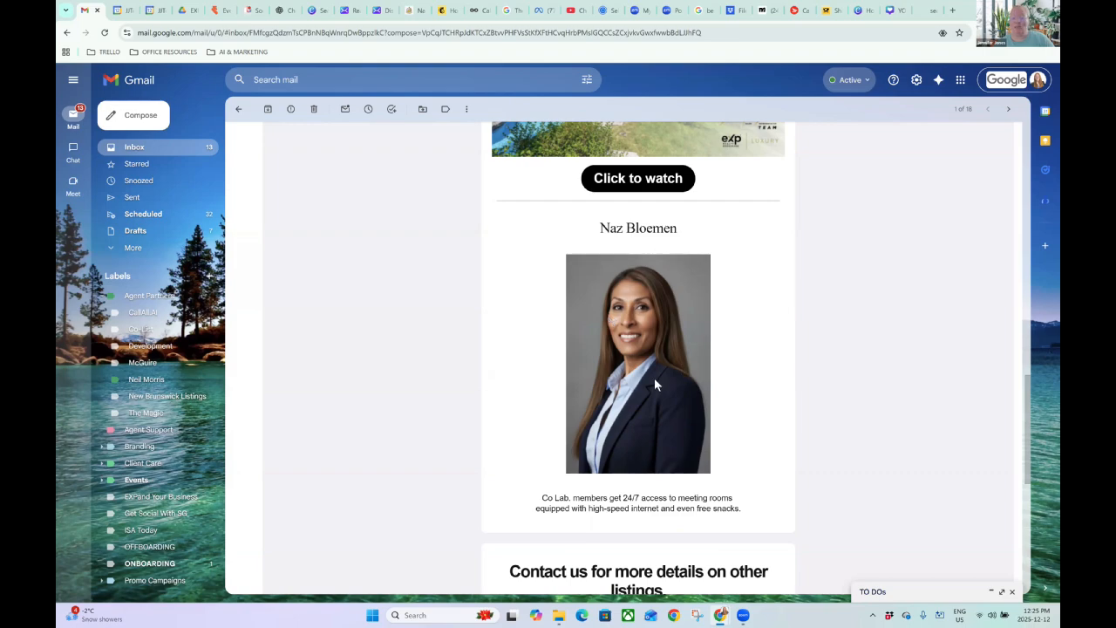
scroll(687, 374, "down", 2)
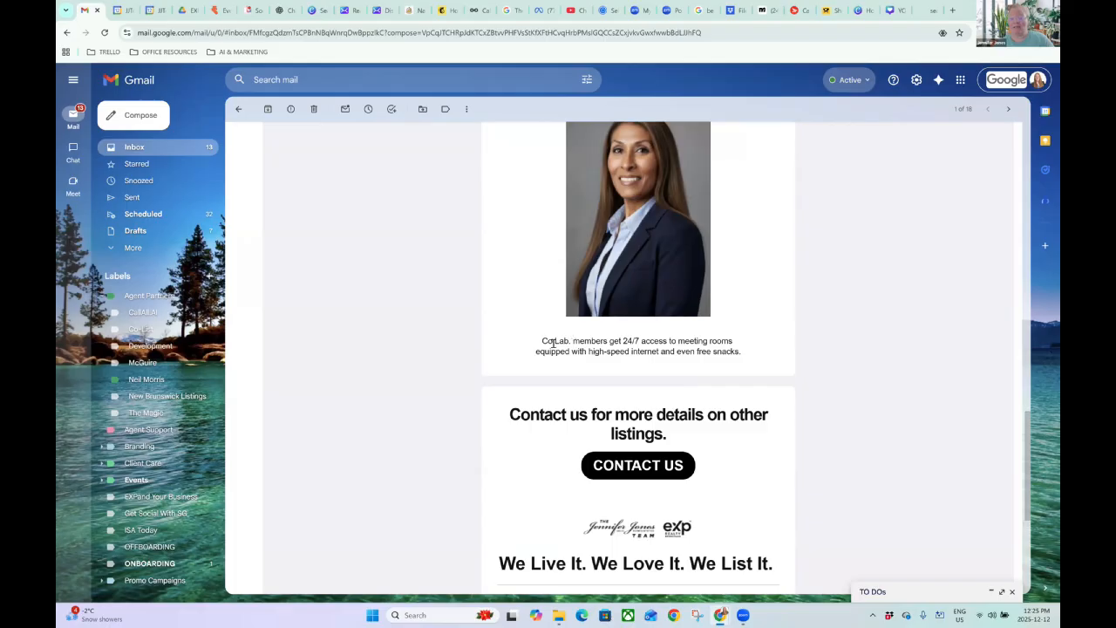
scroll(787, 417, "down", 2)
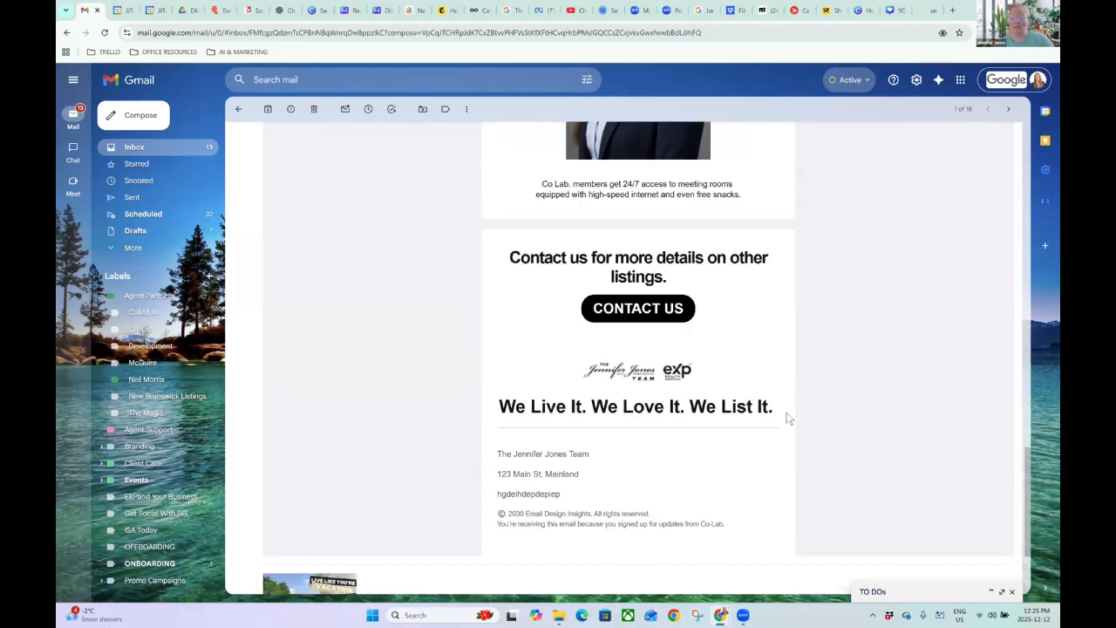
left_click(624, 314)
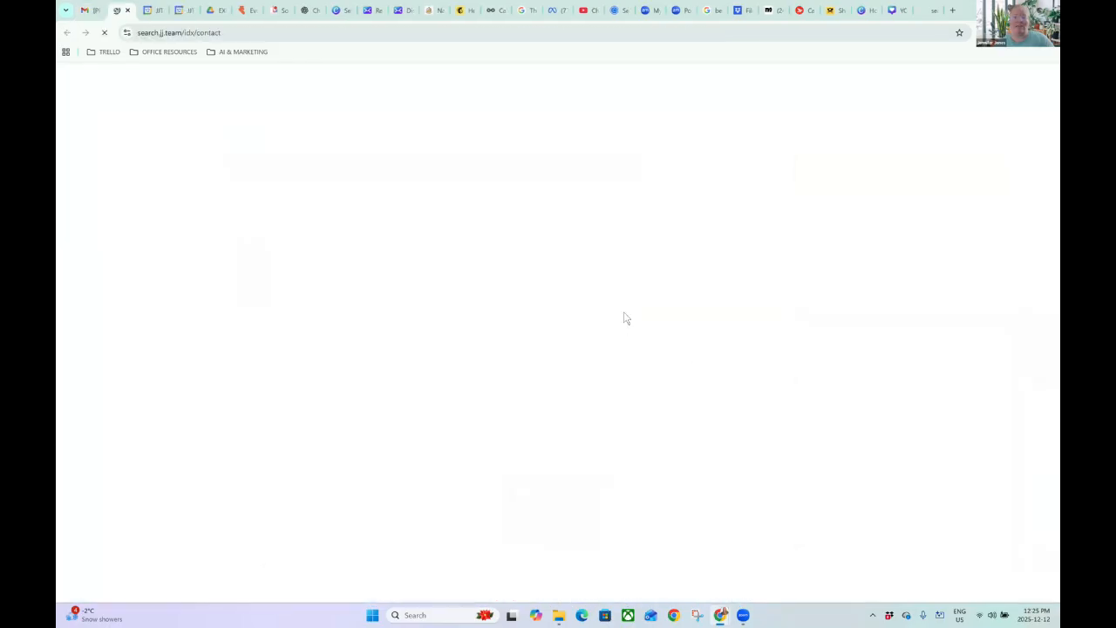
left_click(128, 10)
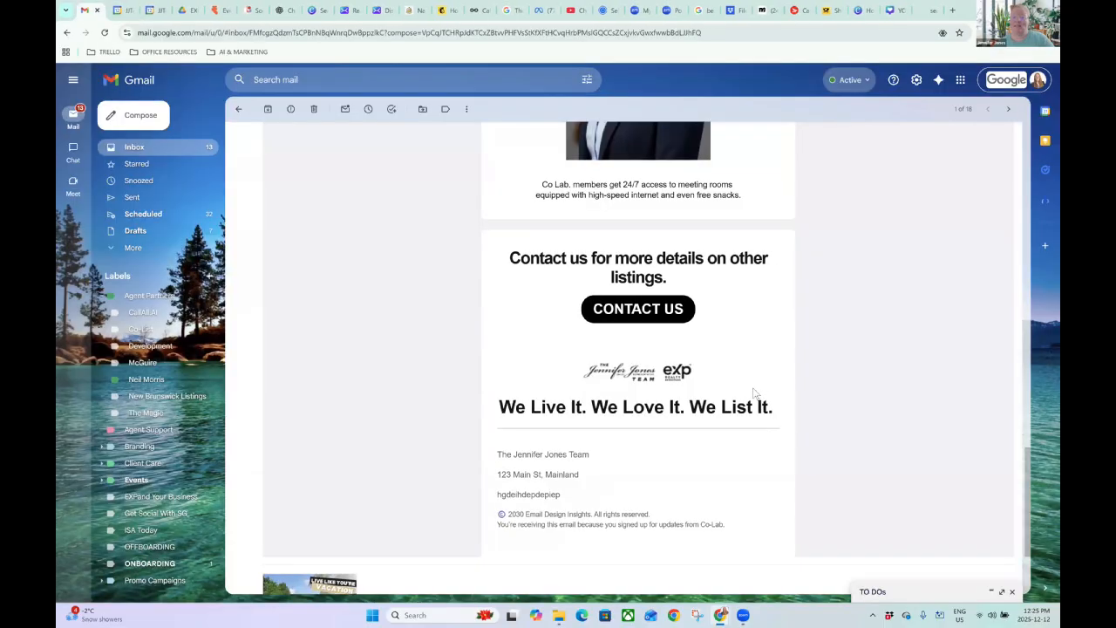
scroll(755, 393, "up", 20)
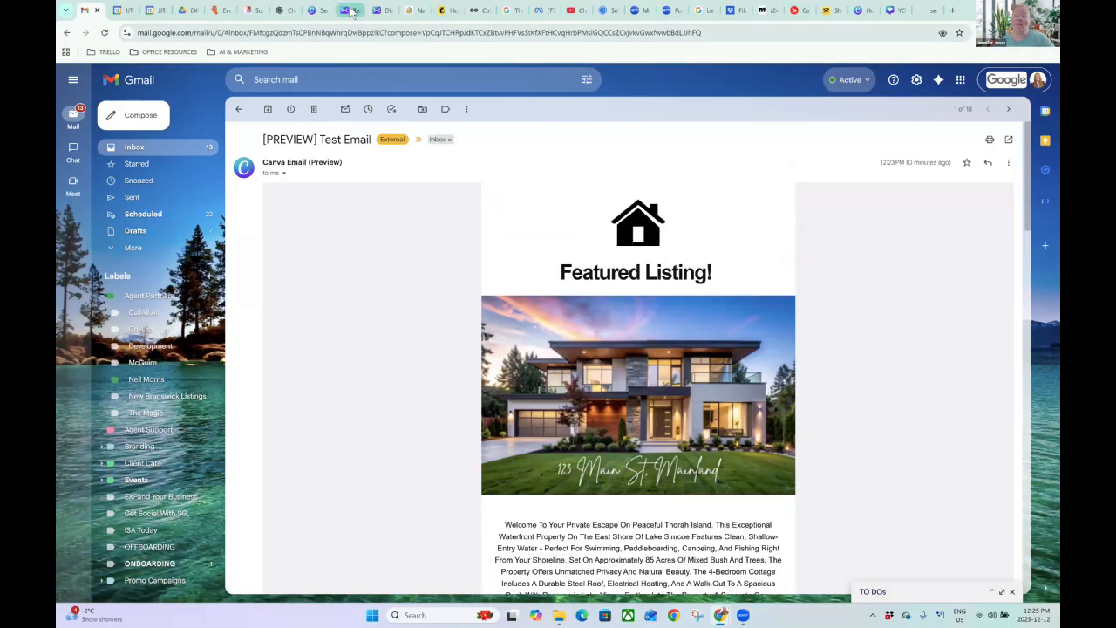
In Canva's Gmail export option, disconnect the currently linked Gmail account.
left_click(351, 11)
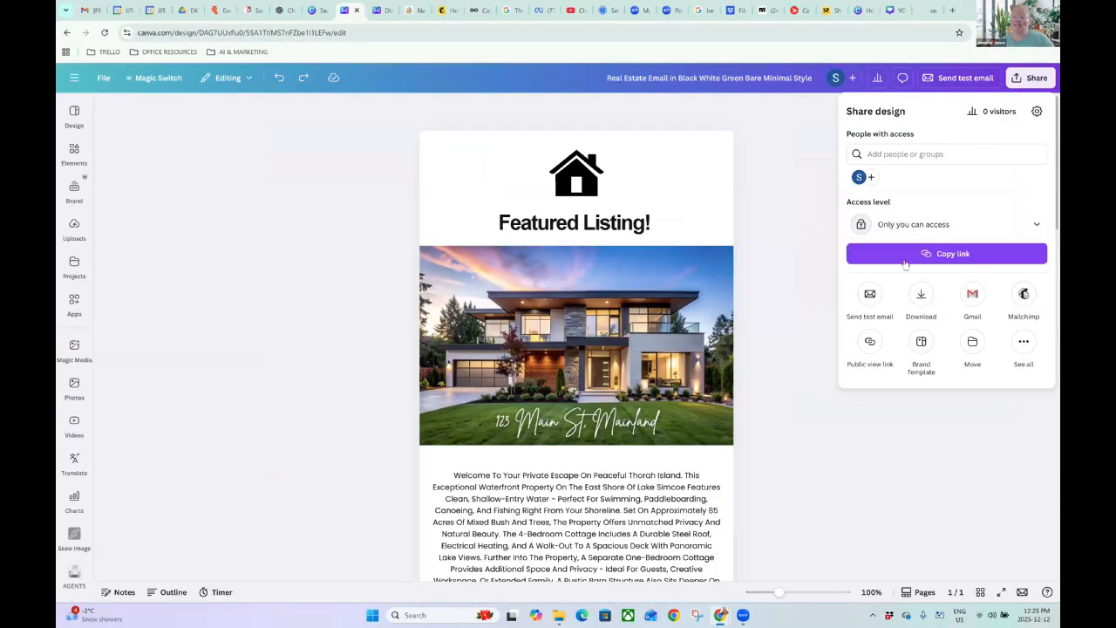
left_click(975, 295)
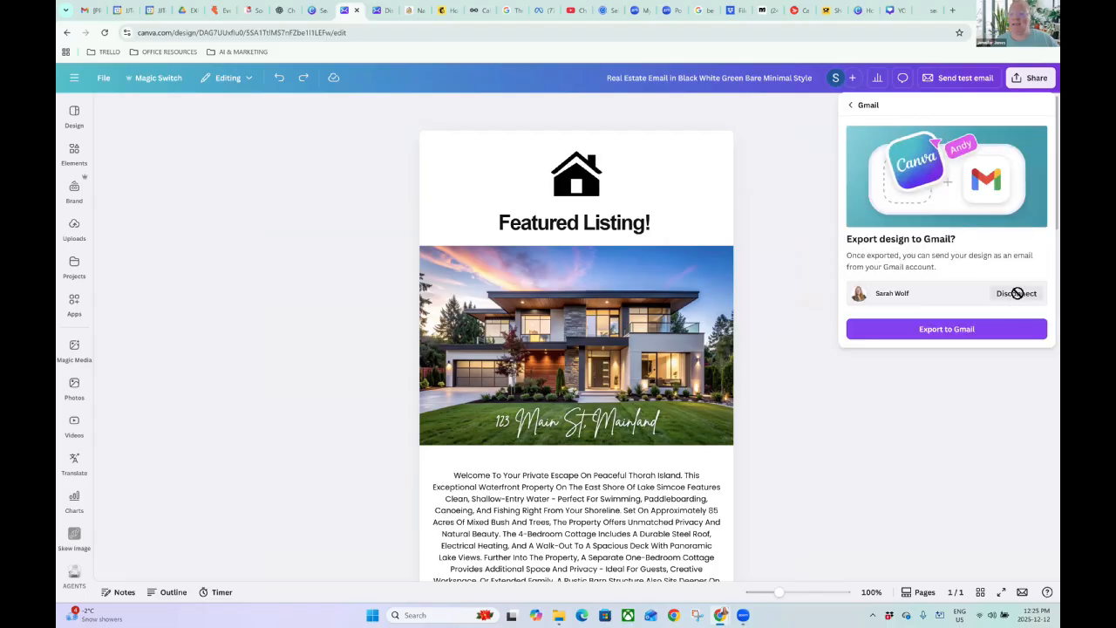
left_click(1017, 293)
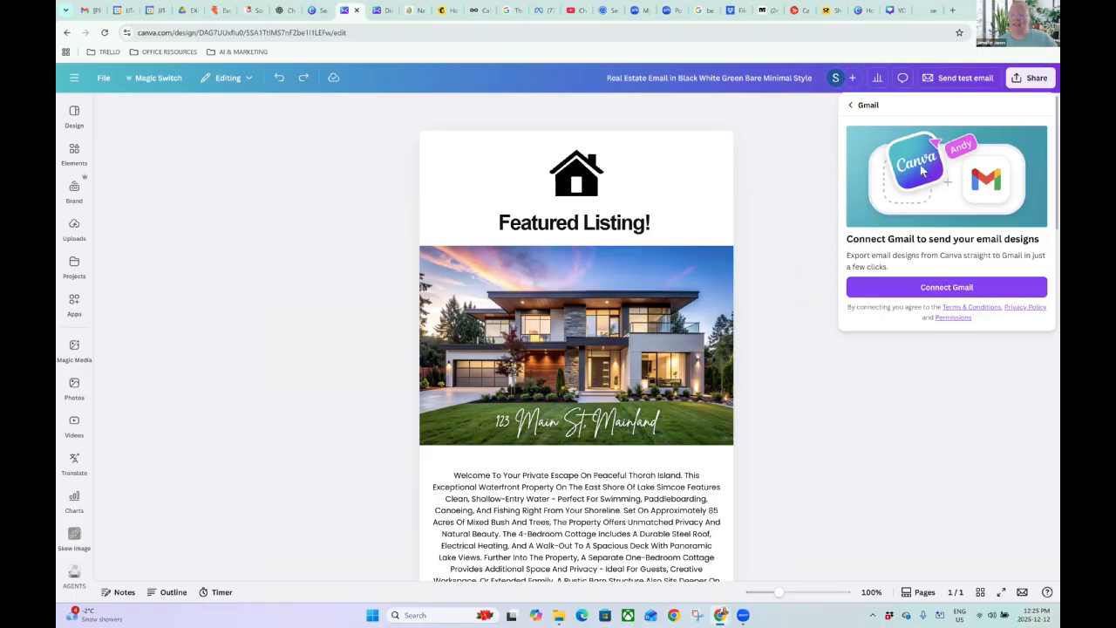
Reconnect a Gmail account by choosing it and granting Canva access.
left_click(936, 287)
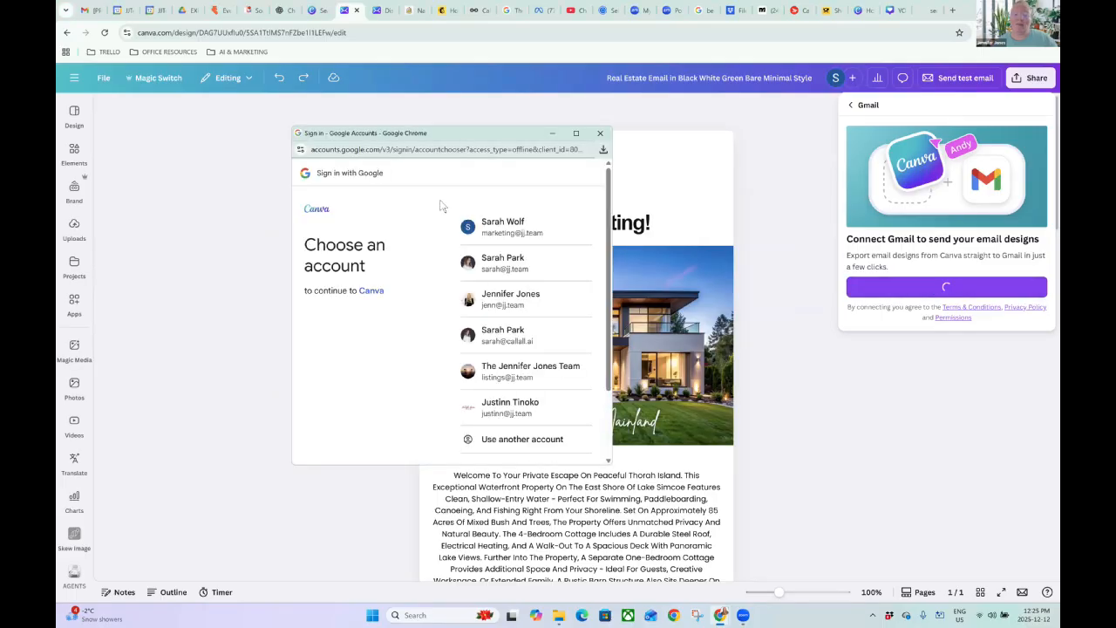
left_click(522, 227)
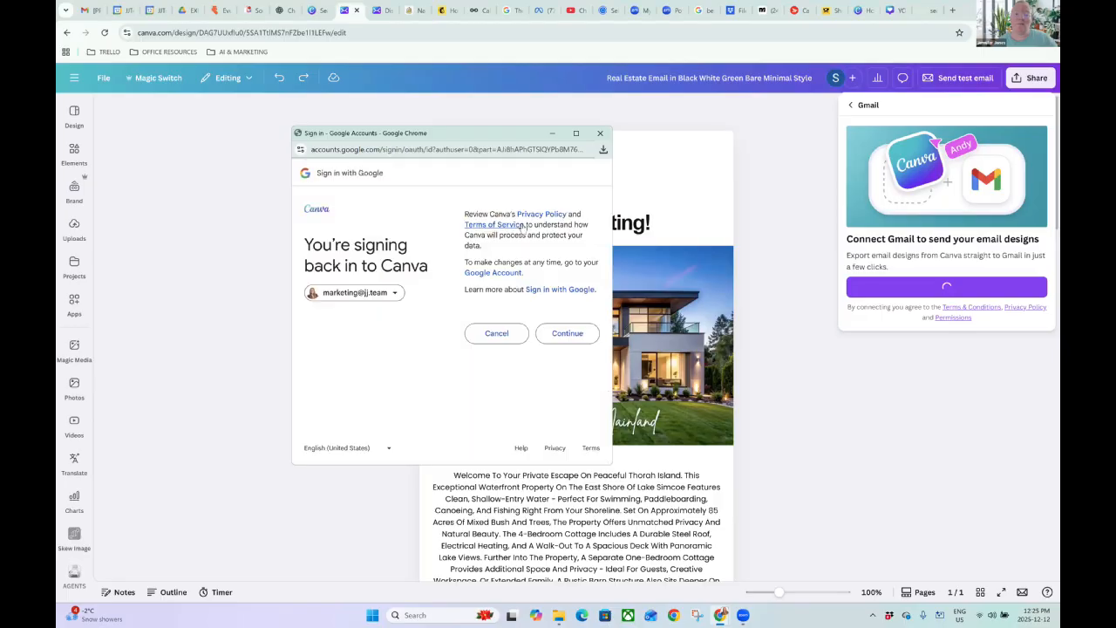
left_click(585, 339)
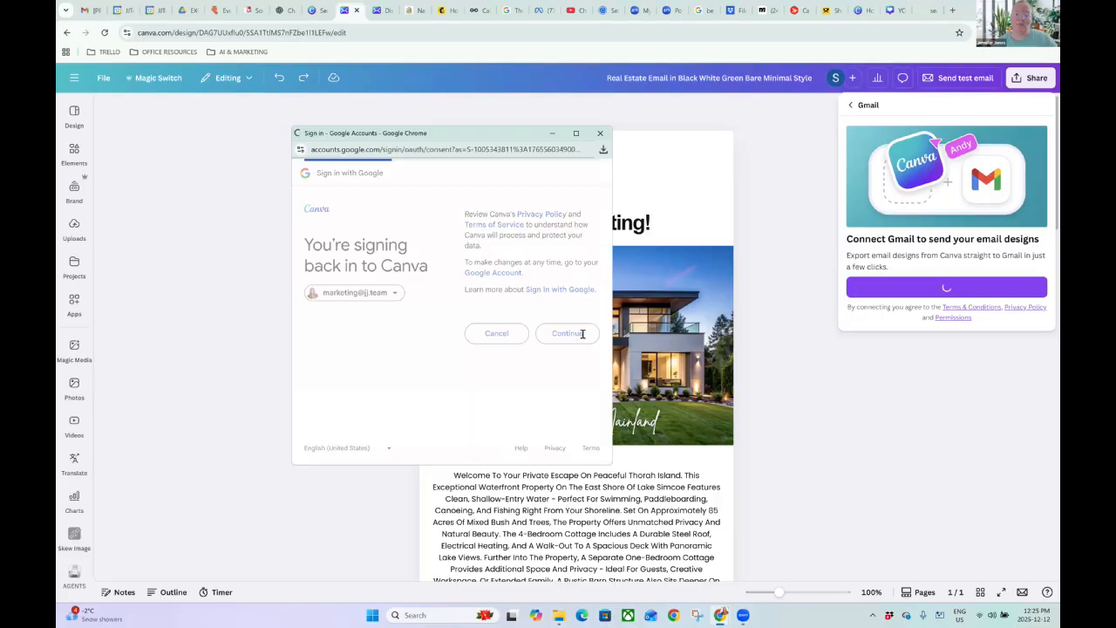
left_click(514, 253)
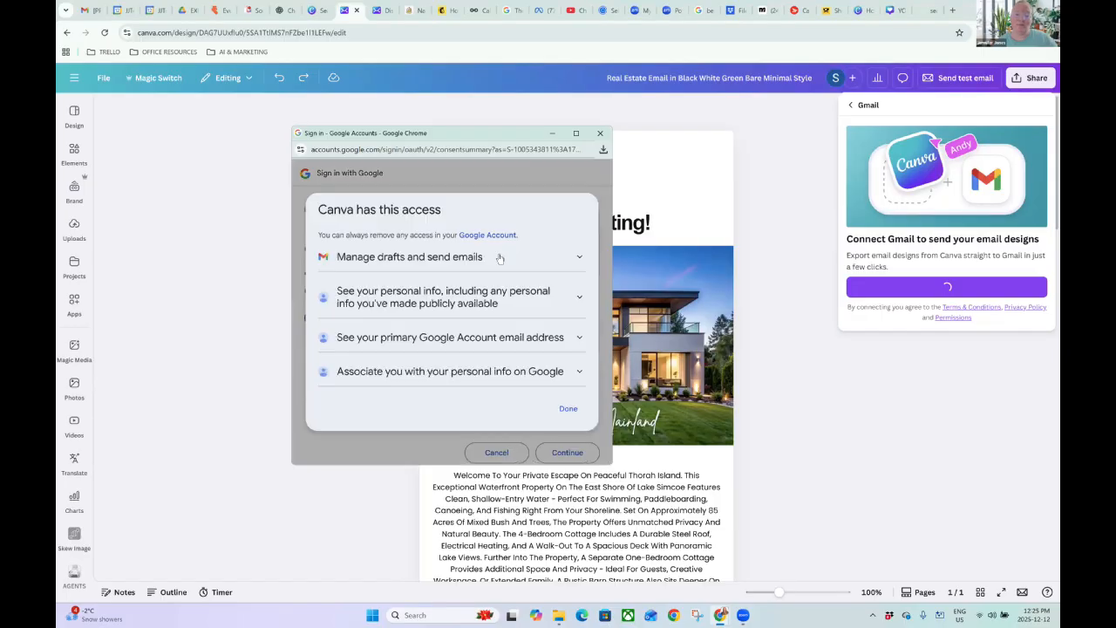
left_click(568, 408)
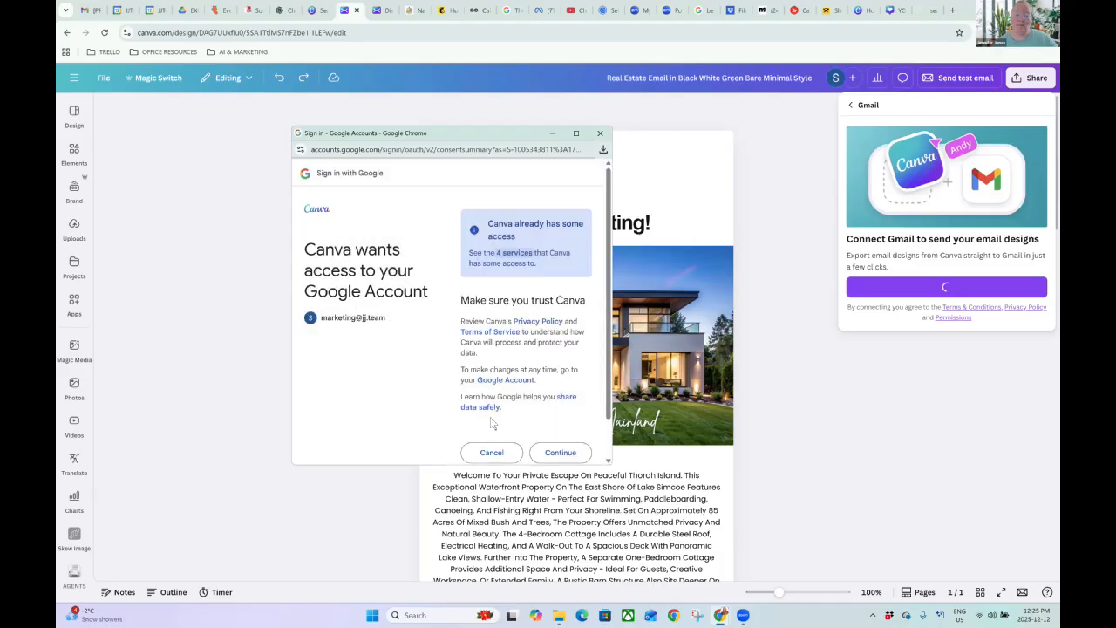
left_click(561, 452)
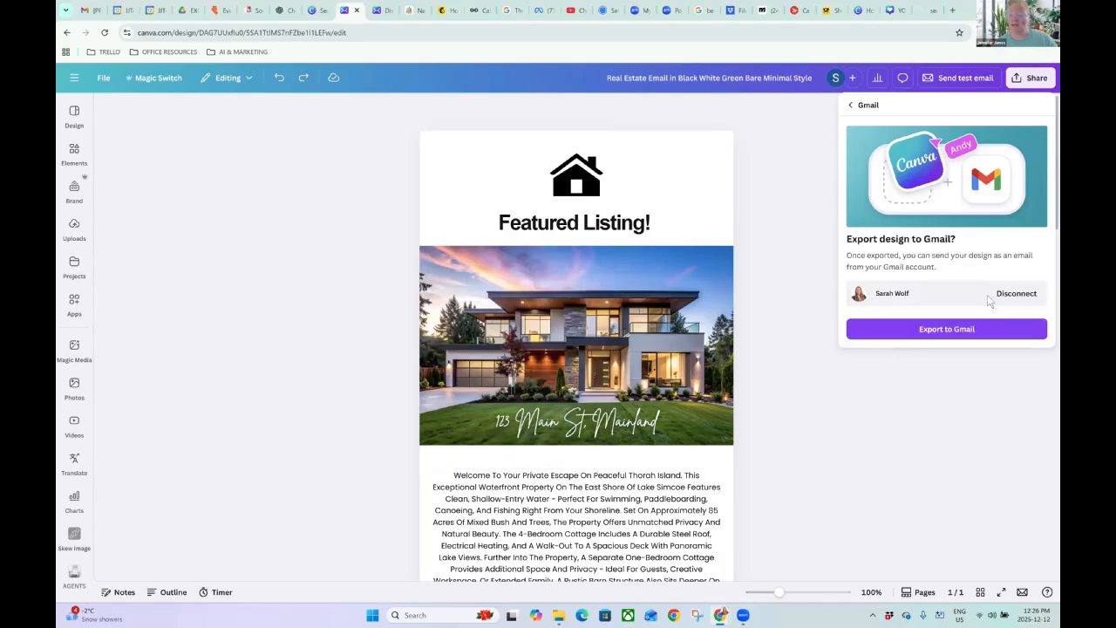
Export the design to Gmail, trash the [PREVIEW] Test Email, and return to Canva.
left_click(940, 337)
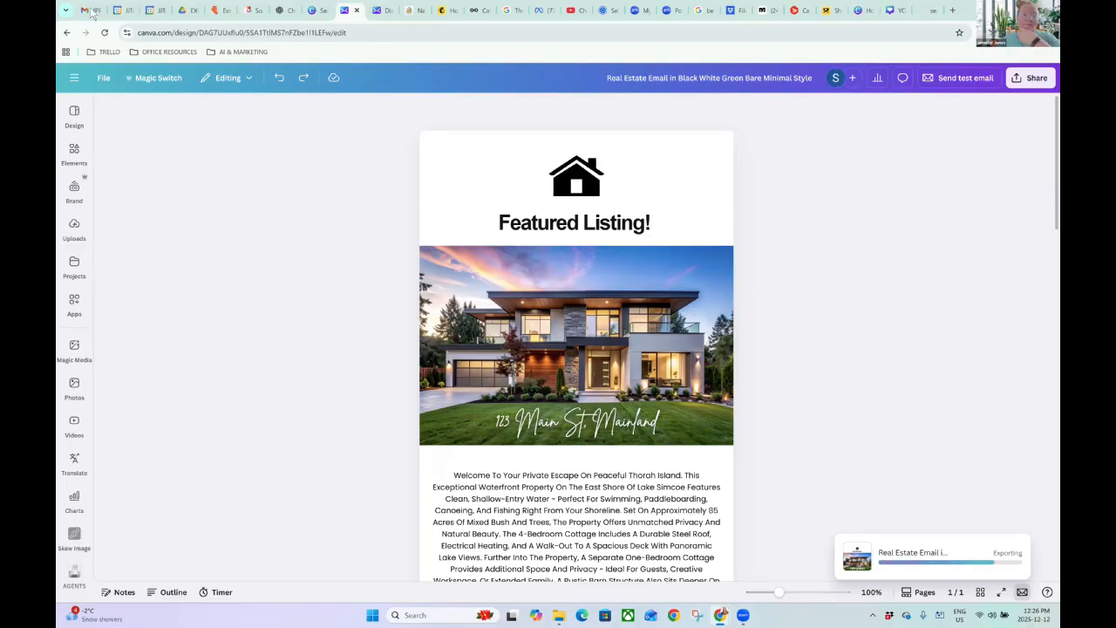
key("ctrl+1")
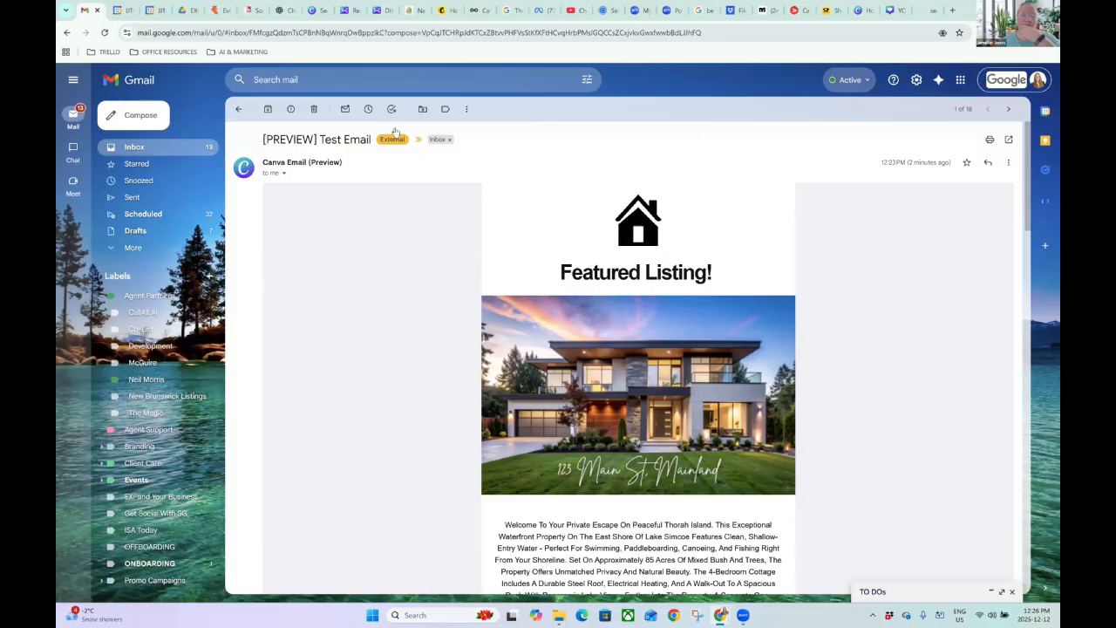
left_click(315, 109)
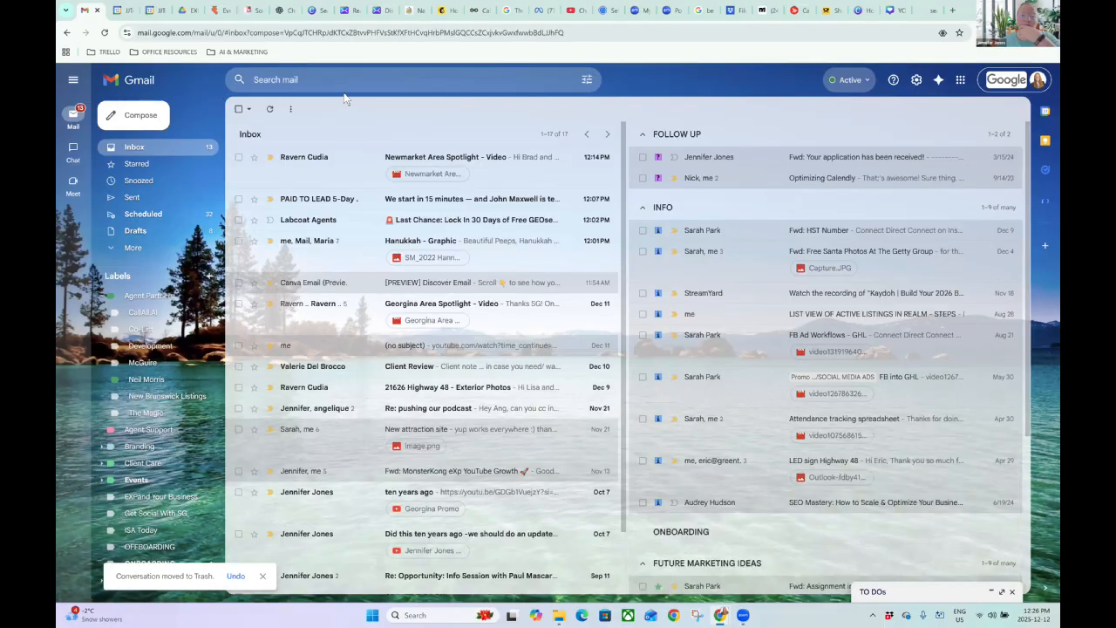
left_click(369, 11)
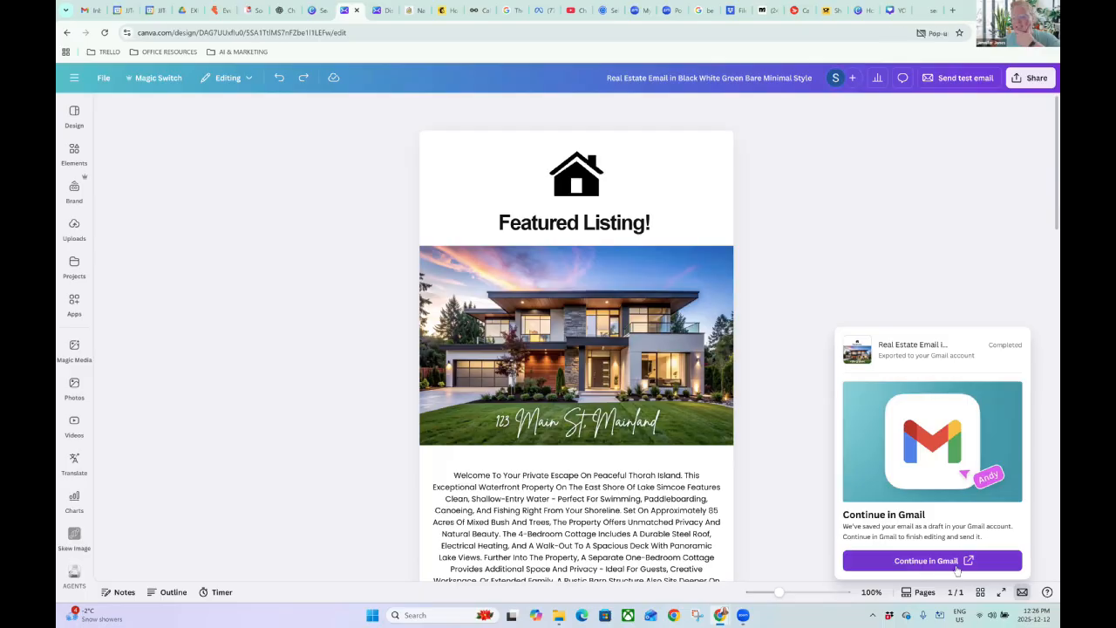
Open the exported draft in Gmail in a full-size editing view.
left_click(886, 563)
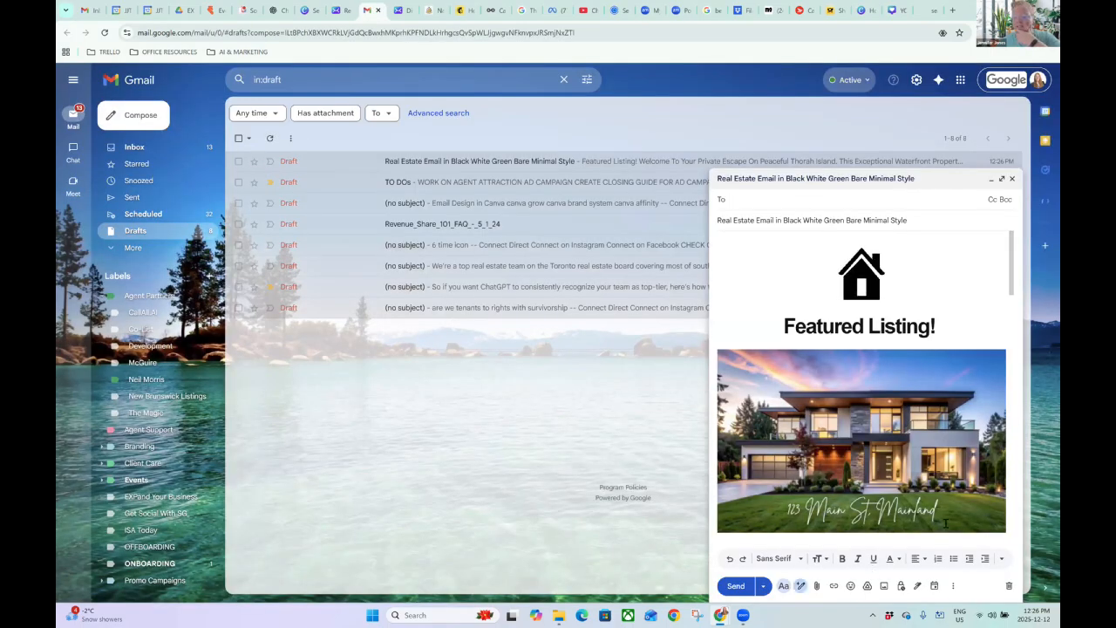
left_click(149, 146)
left_click(1000, 178)
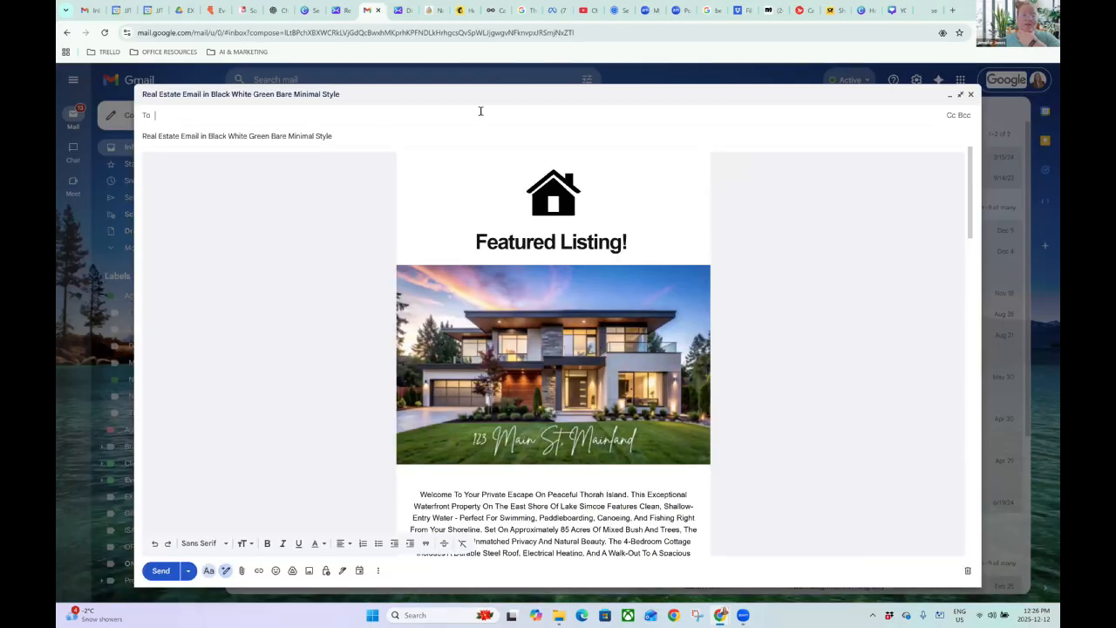
triple_click(324, 136)
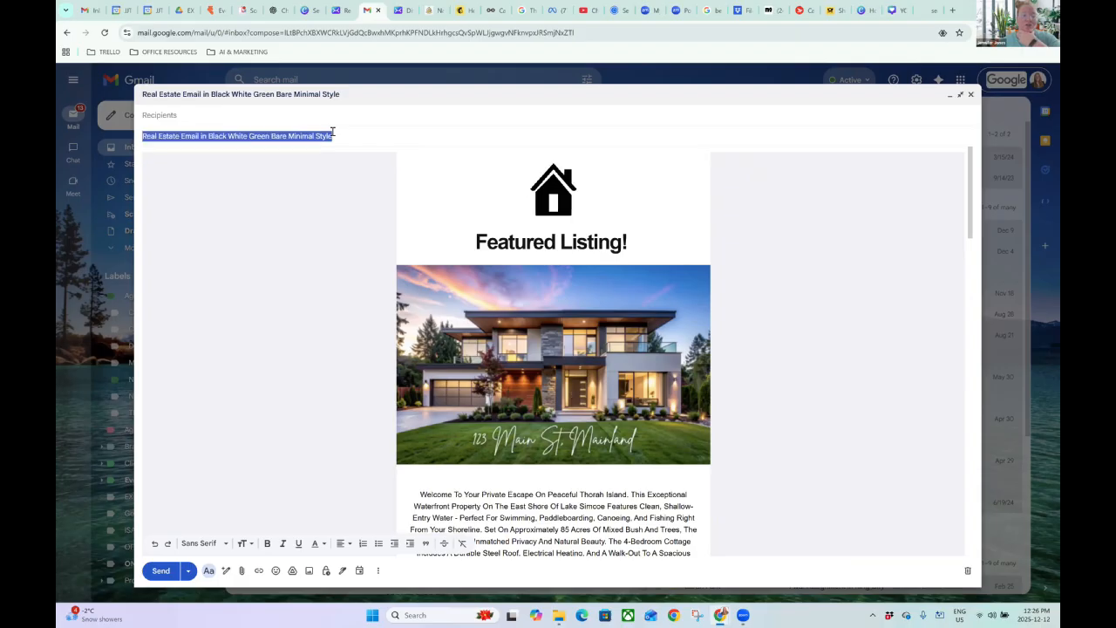
scroll(609, 334, "down", 5)
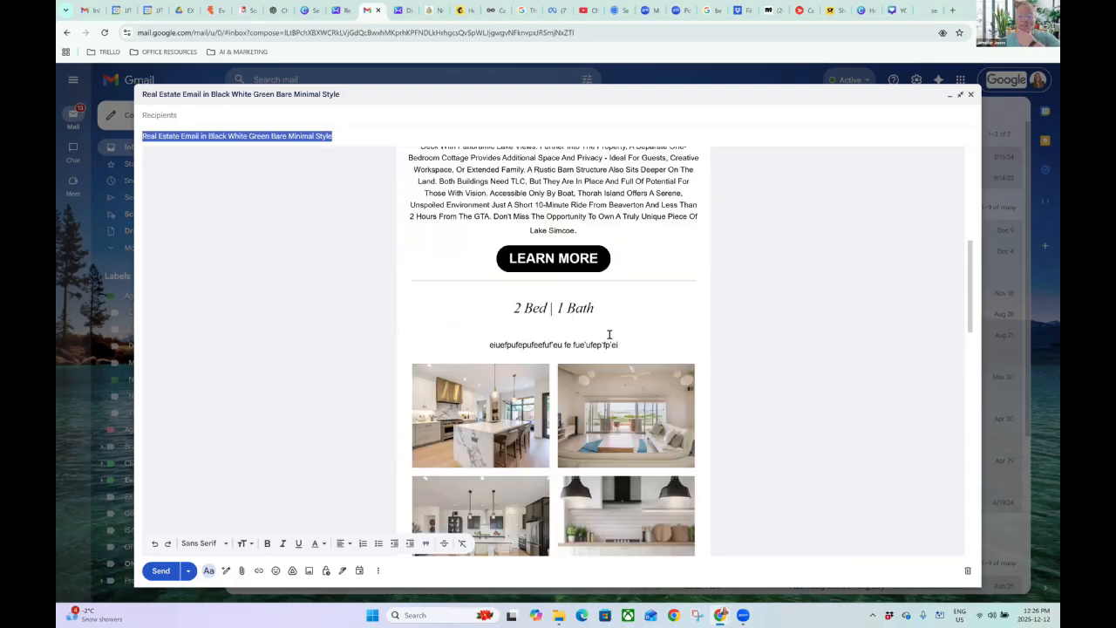
scroll(609, 342, "down", 7)
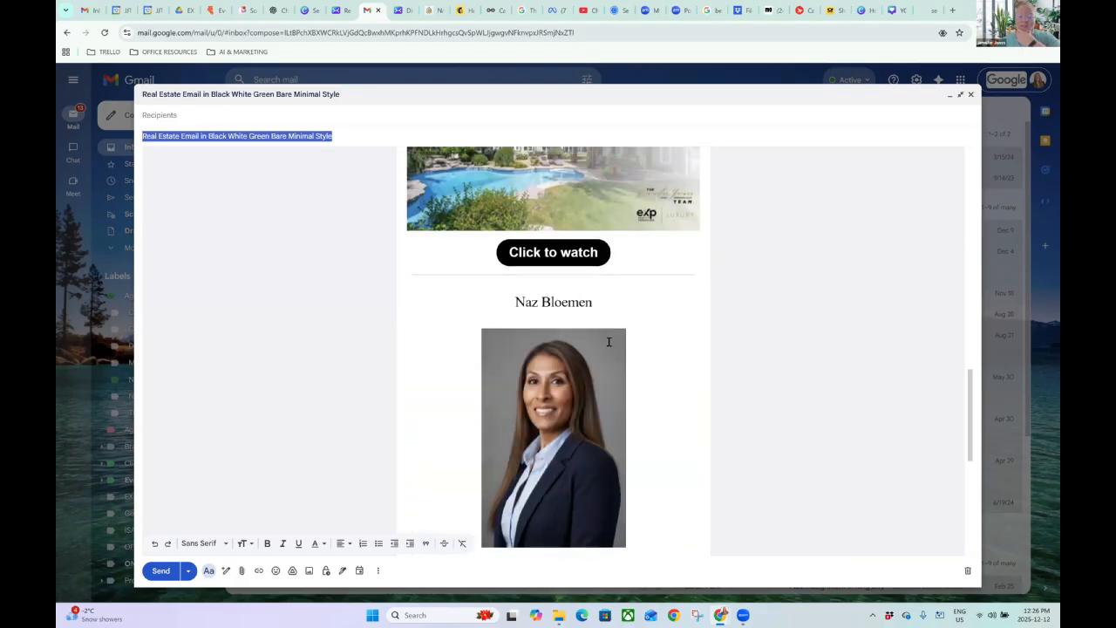
scroll(609, 342, "down", 10)
scroll(607, 351, "up", 12)
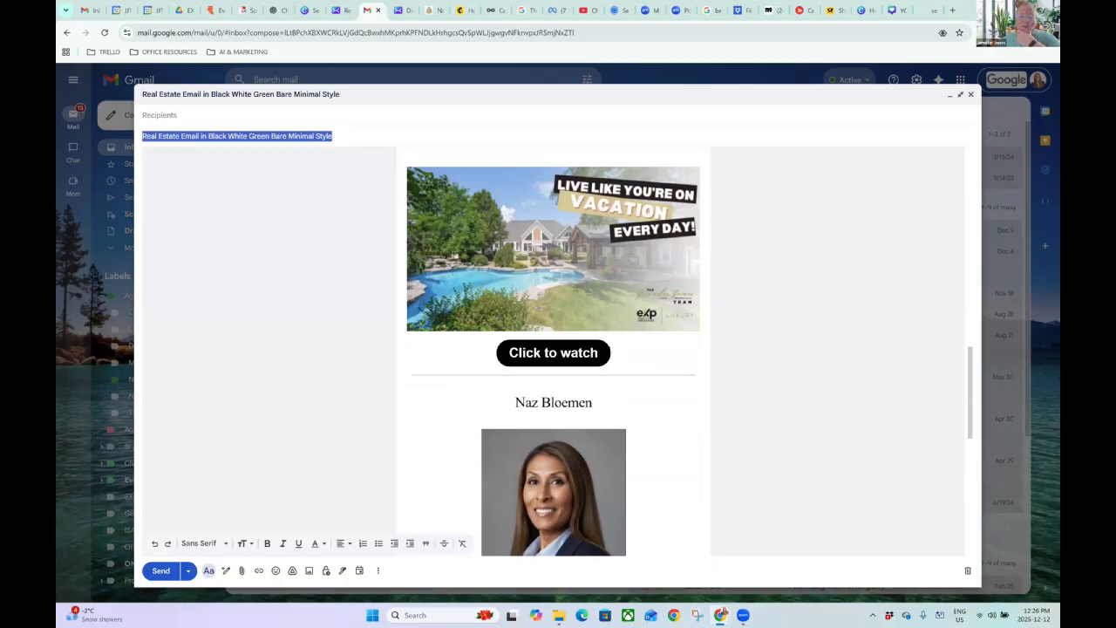
Retype the agent's name line in the draft body.
triple_click(553, 397)
type("dh")
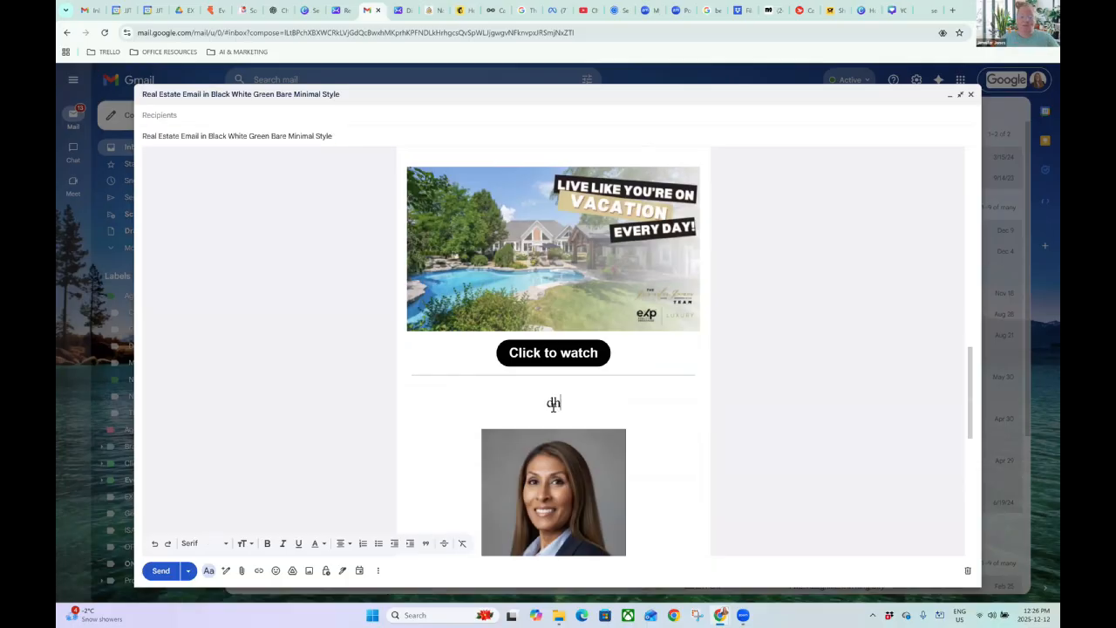
type("egdeigeidce")
key("BackSpace")
key("BackSpace")
key("BackSpace")
key("BackSpace")
key("BackSpace")
key("BackSpace")
key("BackSpace")
key("BackSpace")
key("BackSpace")
key("BackSpace")
key("BackSpace")
key("BackSpace")
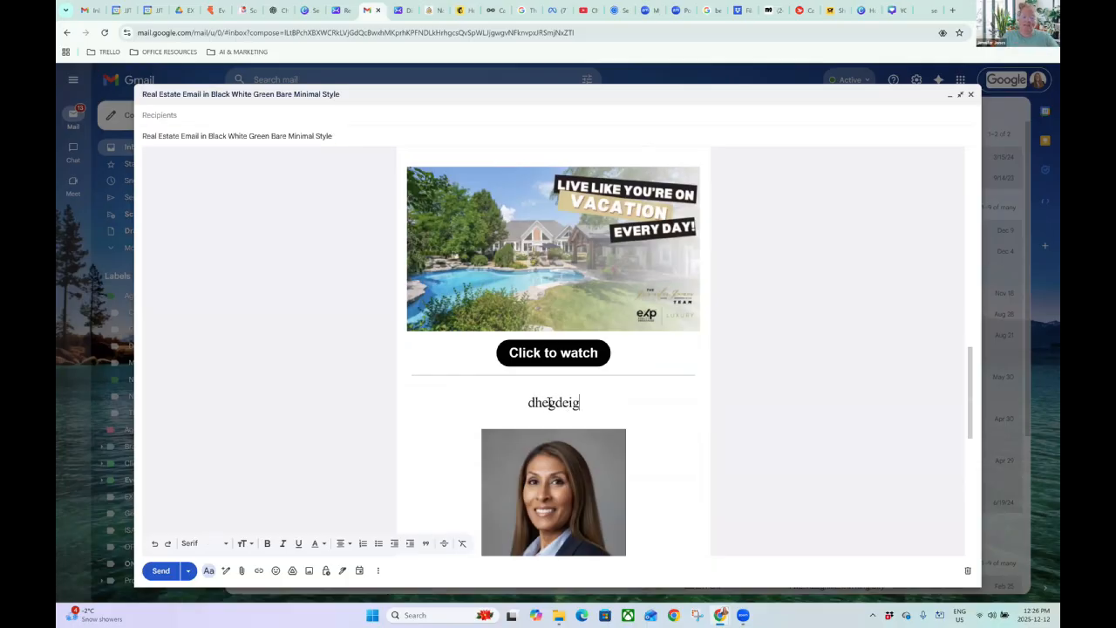
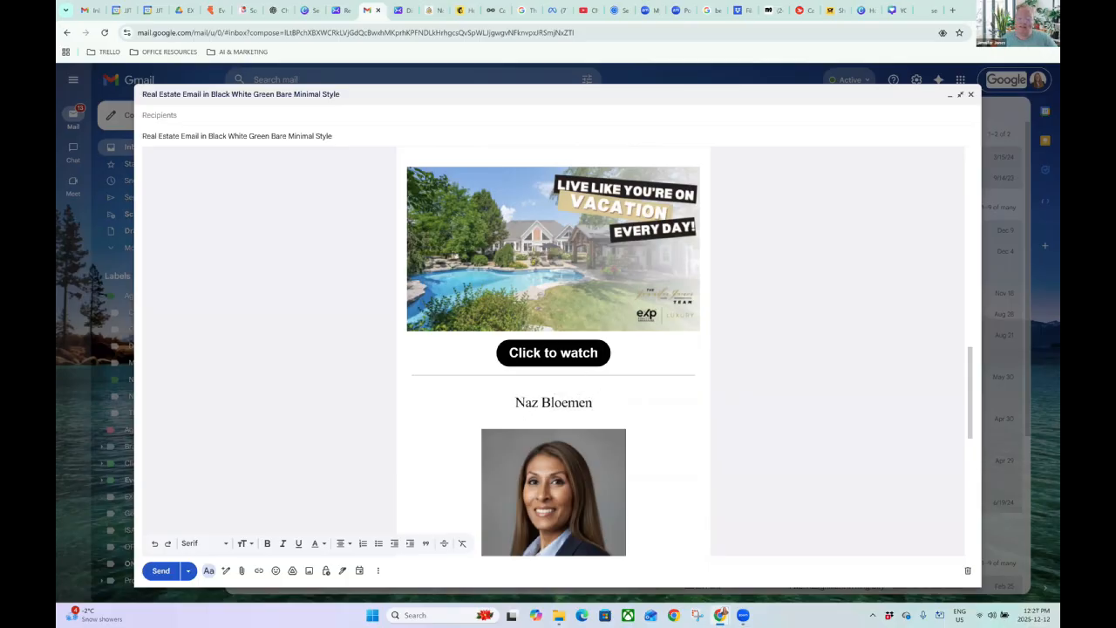
Change the video button text from 'Click to watch' to 'CLICK TO VIEW'.
left_click_drag(601, 353, 508, 353)
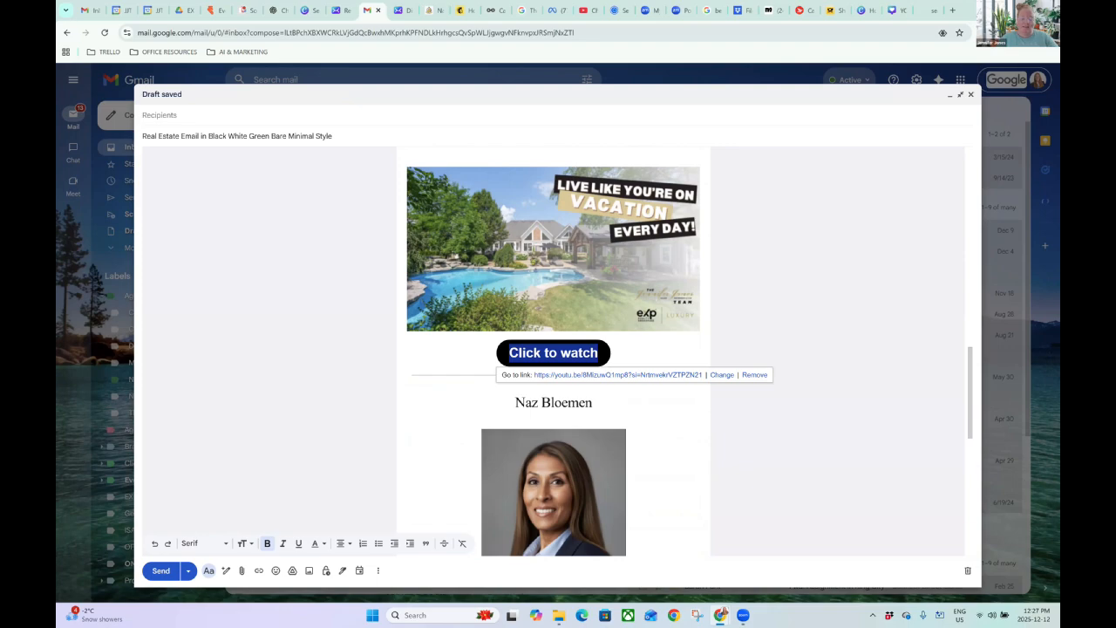
type("CLICK TO")
type("VIEW")
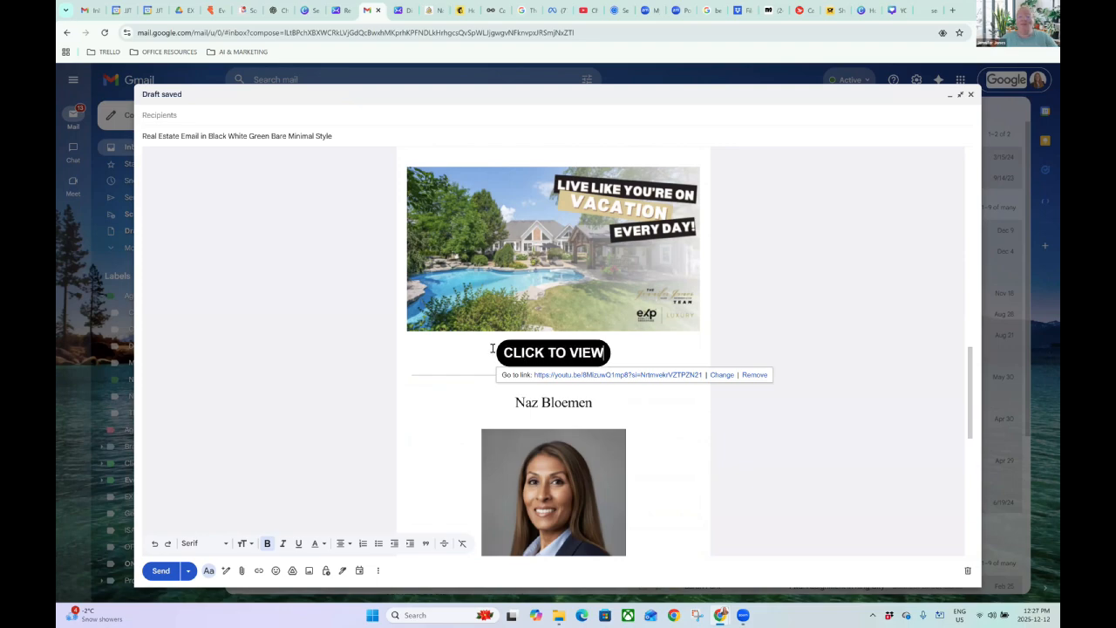
left_click(778, 312)
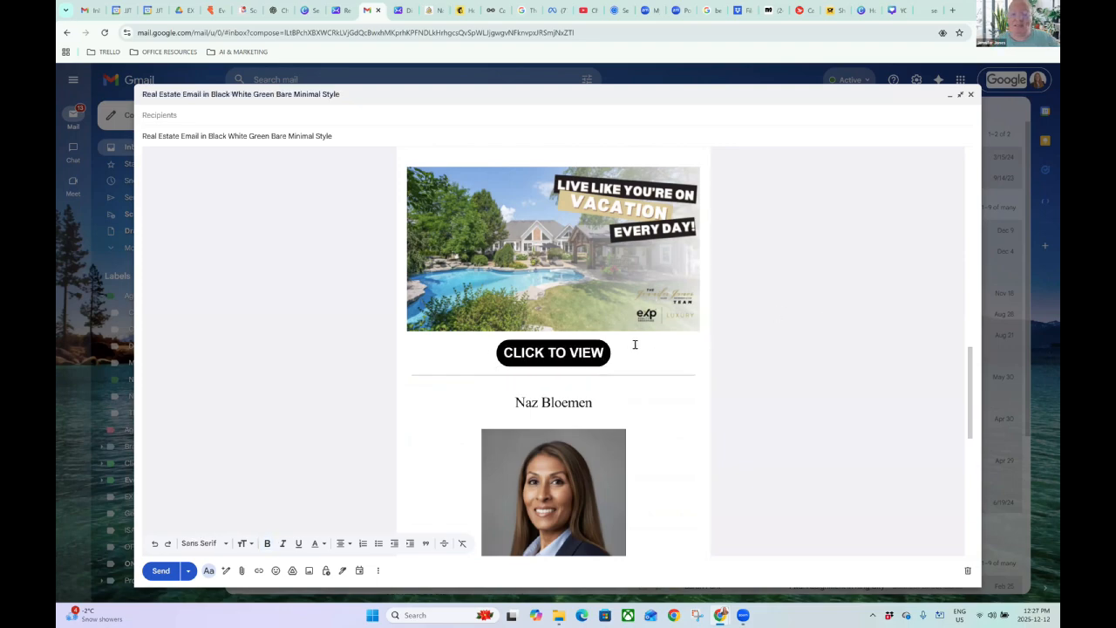
scroll(628, 343, "down", 6)
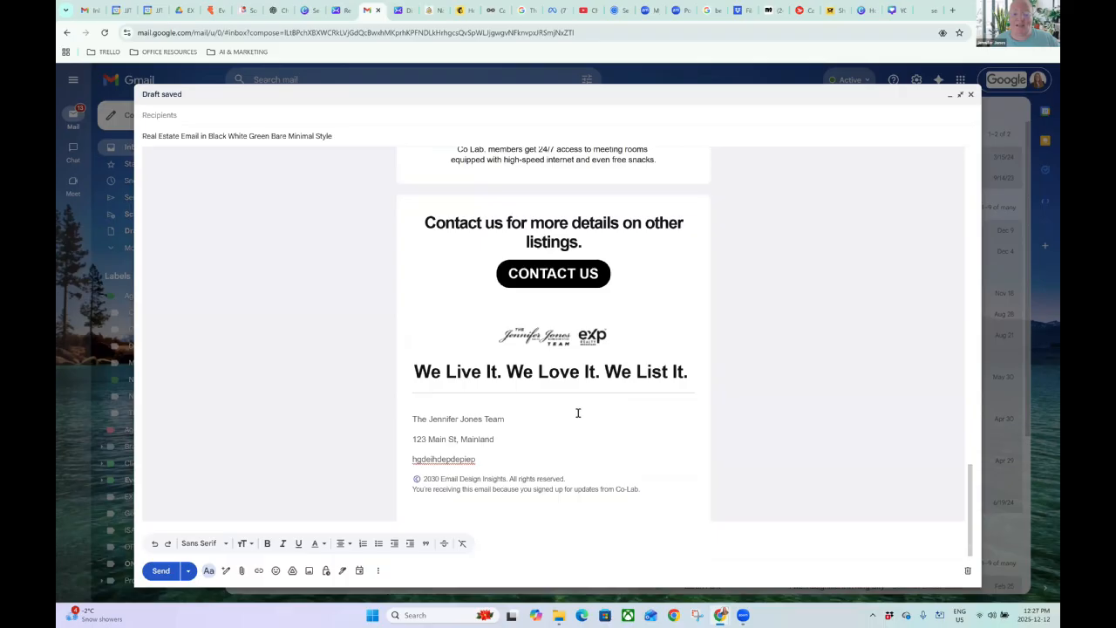
scroll(553, 438, "up", 5)
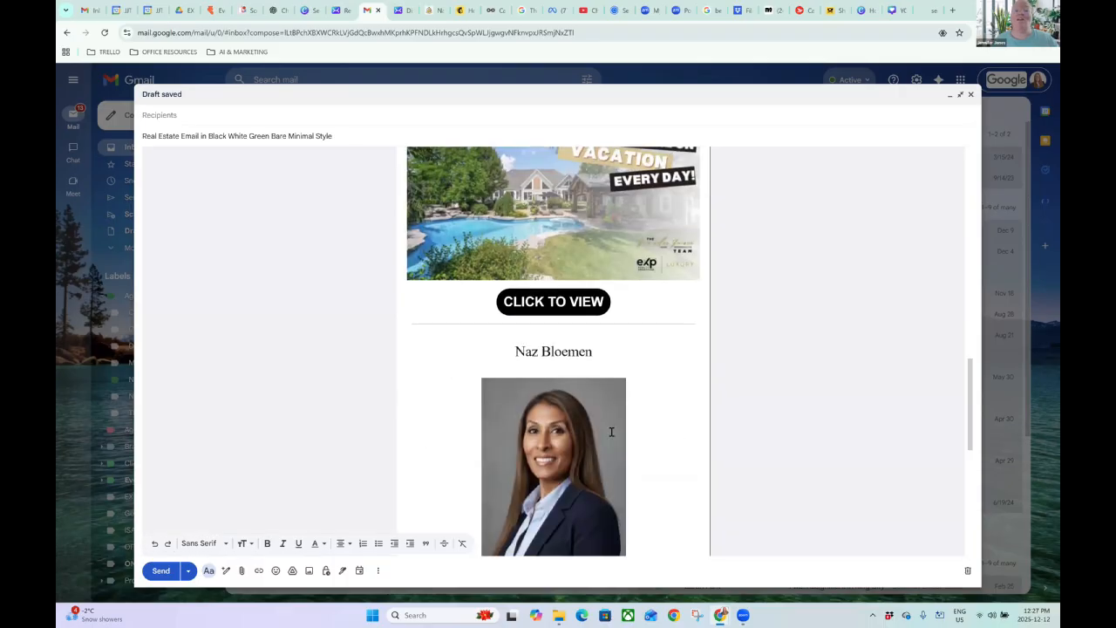
scroll(611, 432, "up", 10)
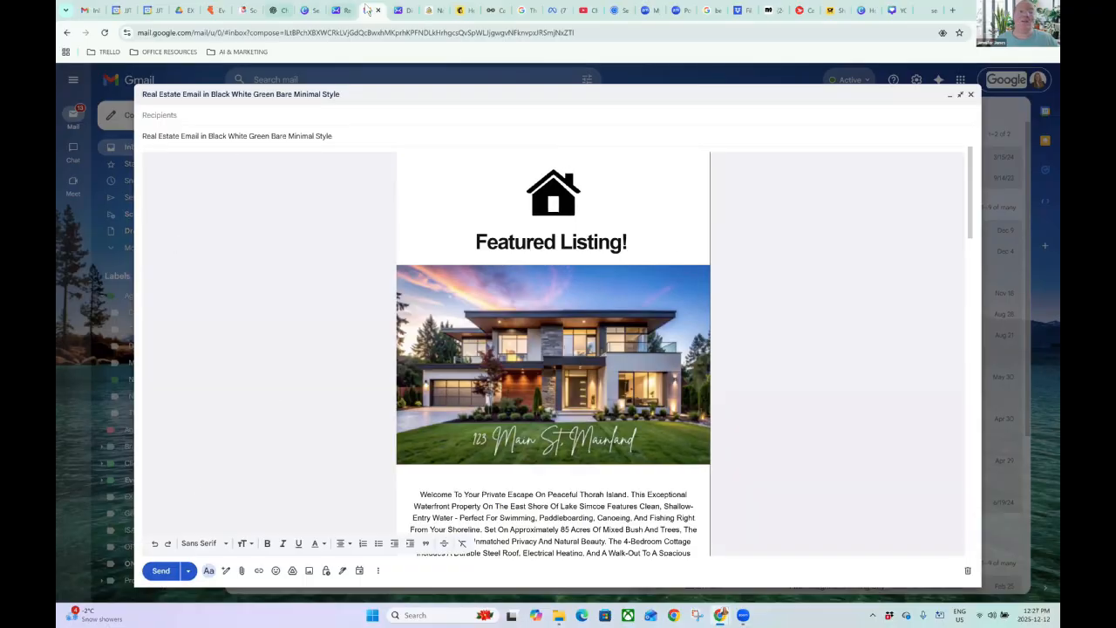
Return to the Canva design and open its Share panel.
left_click(341, 11)
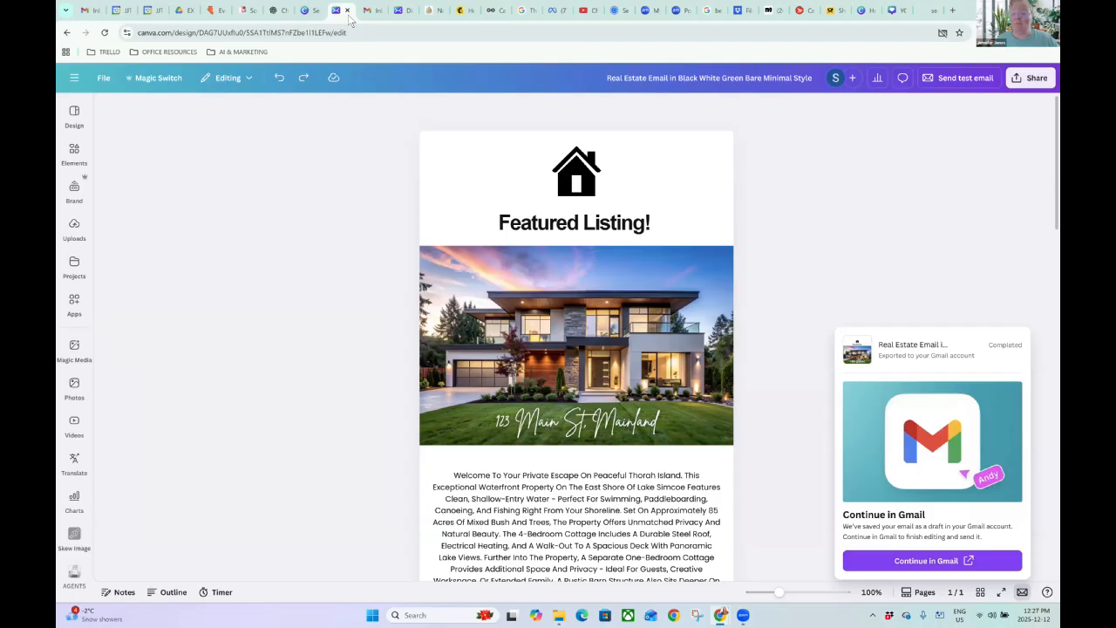
left_click(1037, 80)
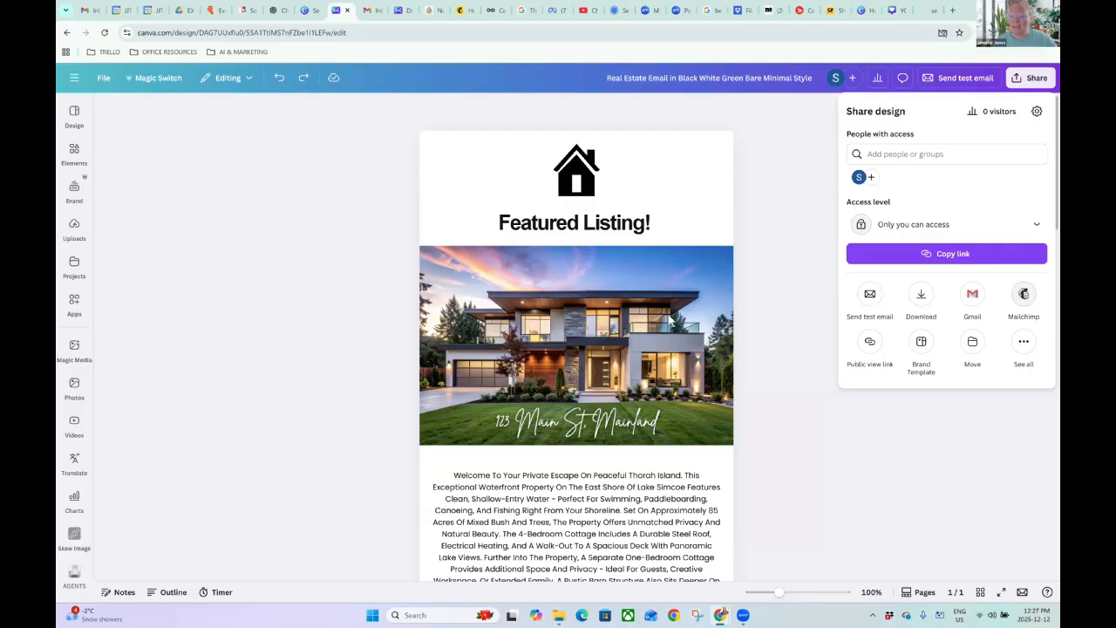
Download the design as a Mailchimp-ready zip, then reopen the email exports list.
left_click(1027, 295)
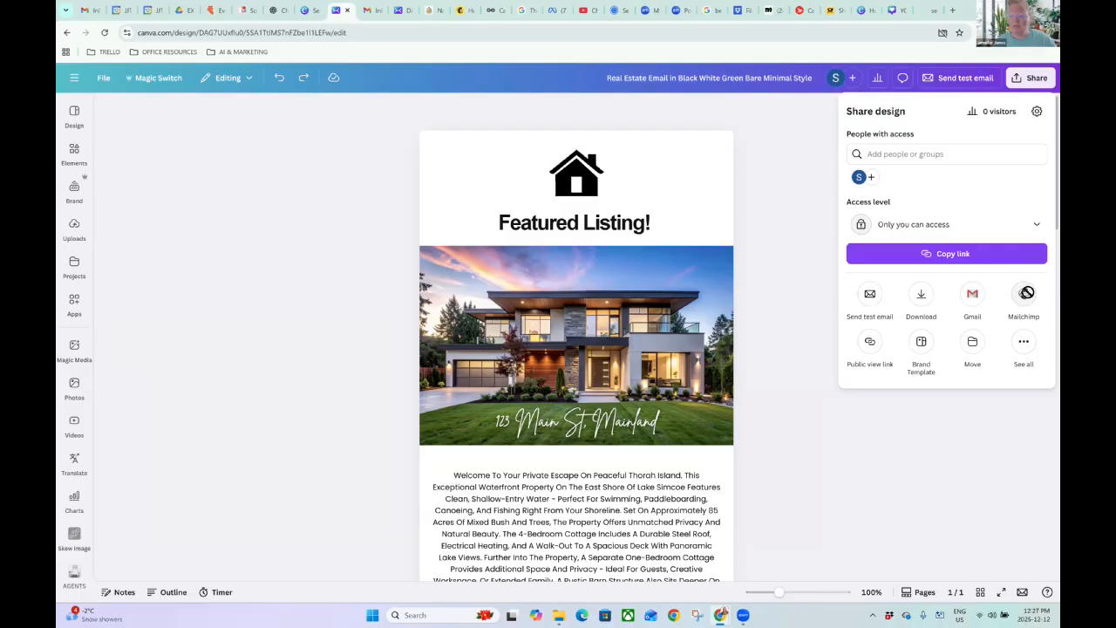
left_click(938, 288)
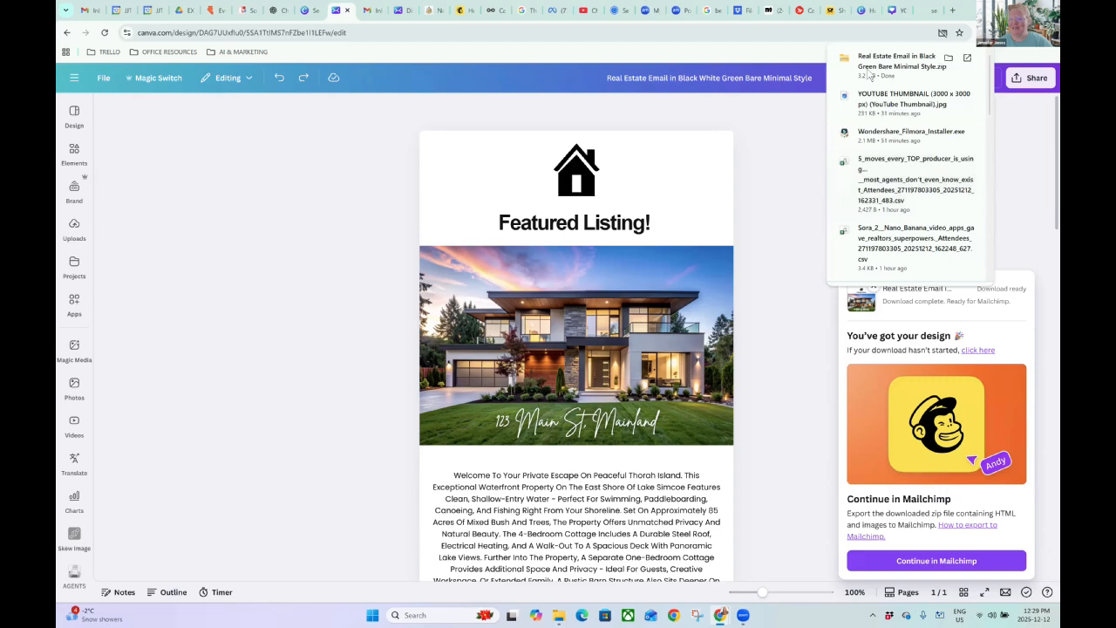
left_click(1018, 162)
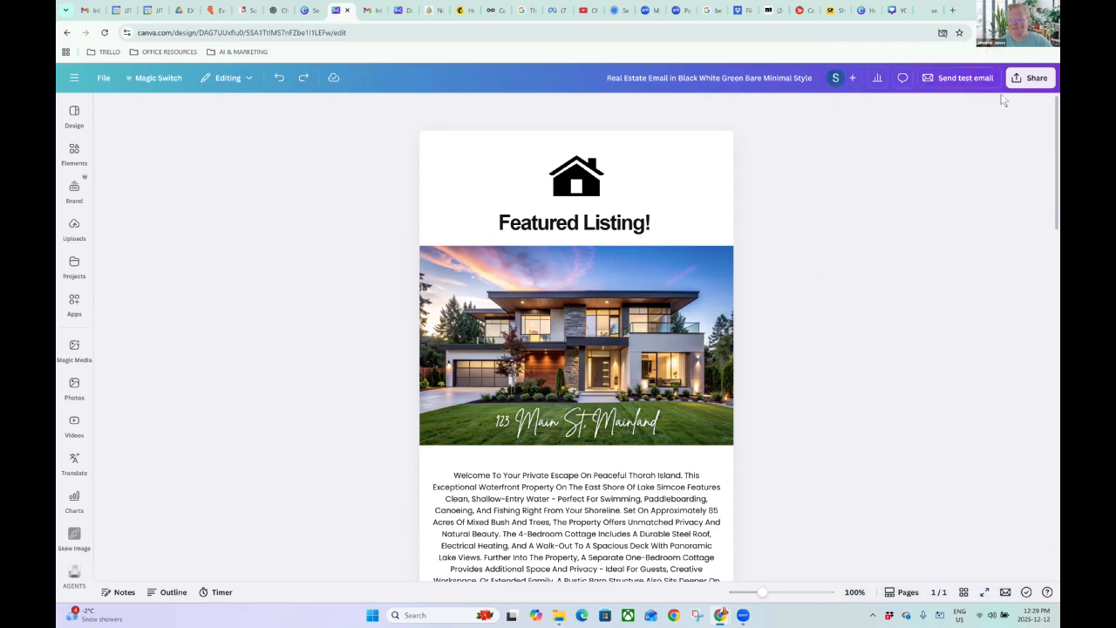
left_click(1028, 592)
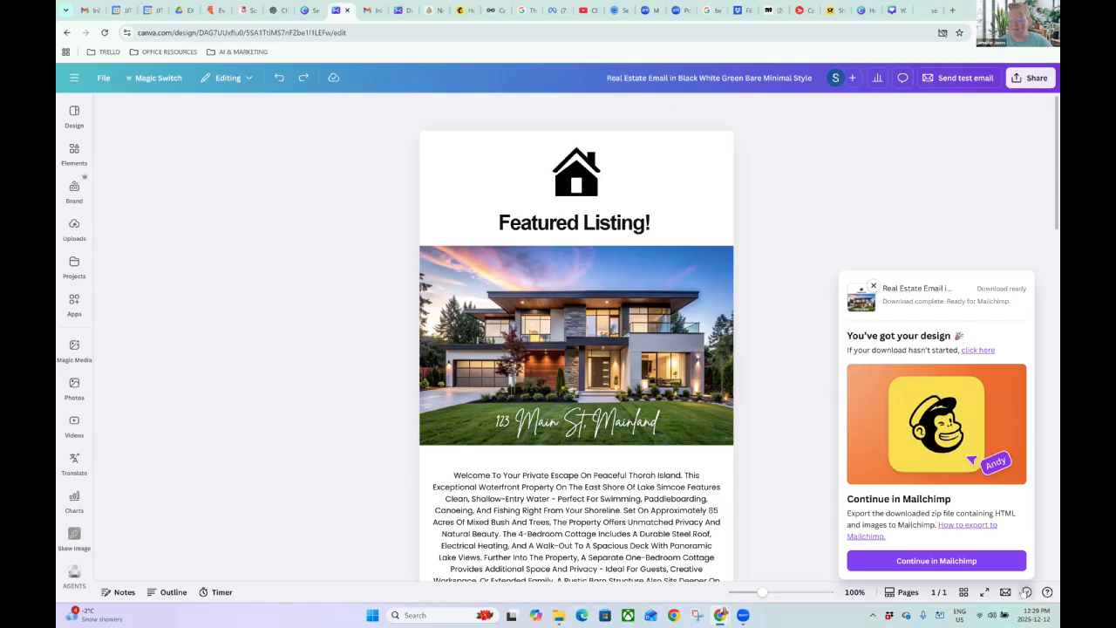
Continue to Mailchimp's Canva import page and upload 'Real Estate Email in Black White Green Bare Minimal Style.zip' (3.4 MB).
left_click(950, 565)
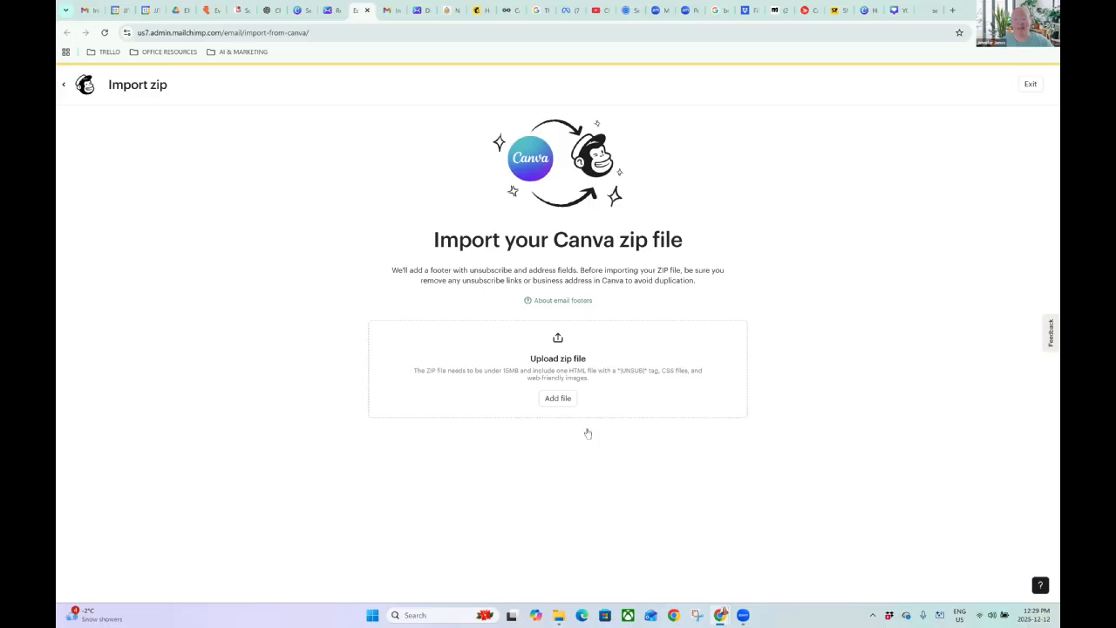
left_click(563, 399)
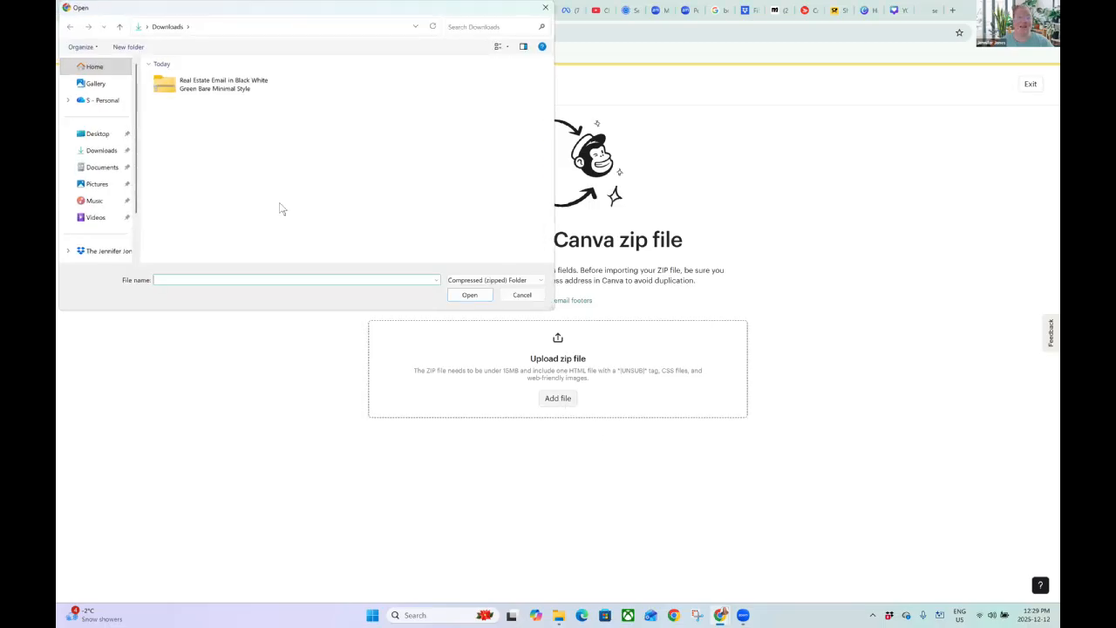
left_click(203, 89)
double_click(204, 89)
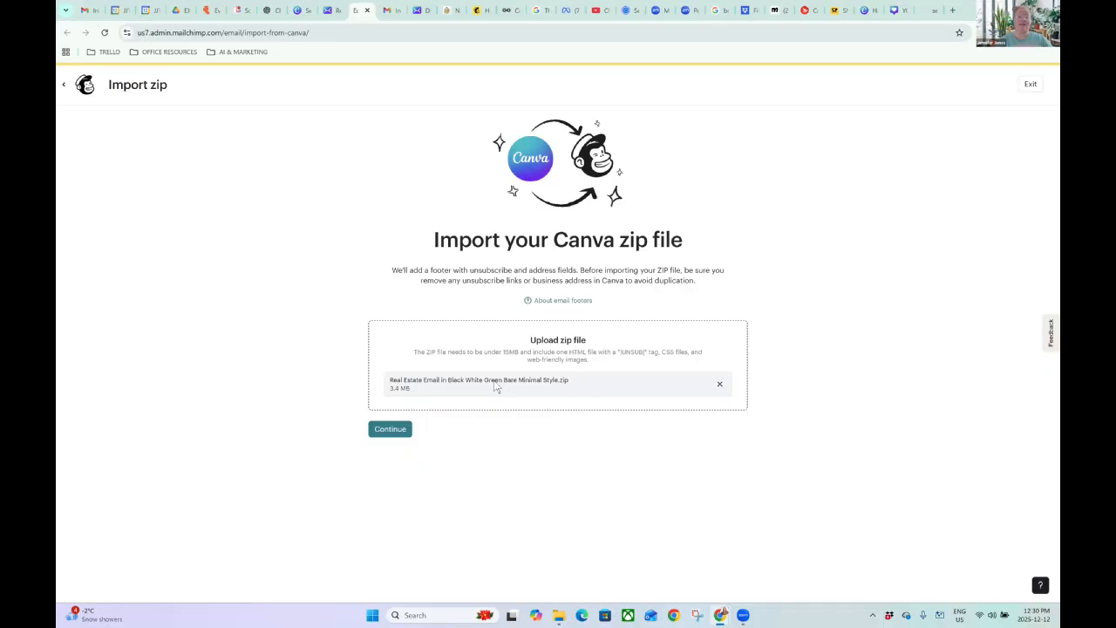
Import the uploaded zip as a new Mailchimp campaign and open its Subject settings.
left_click(388, 436)
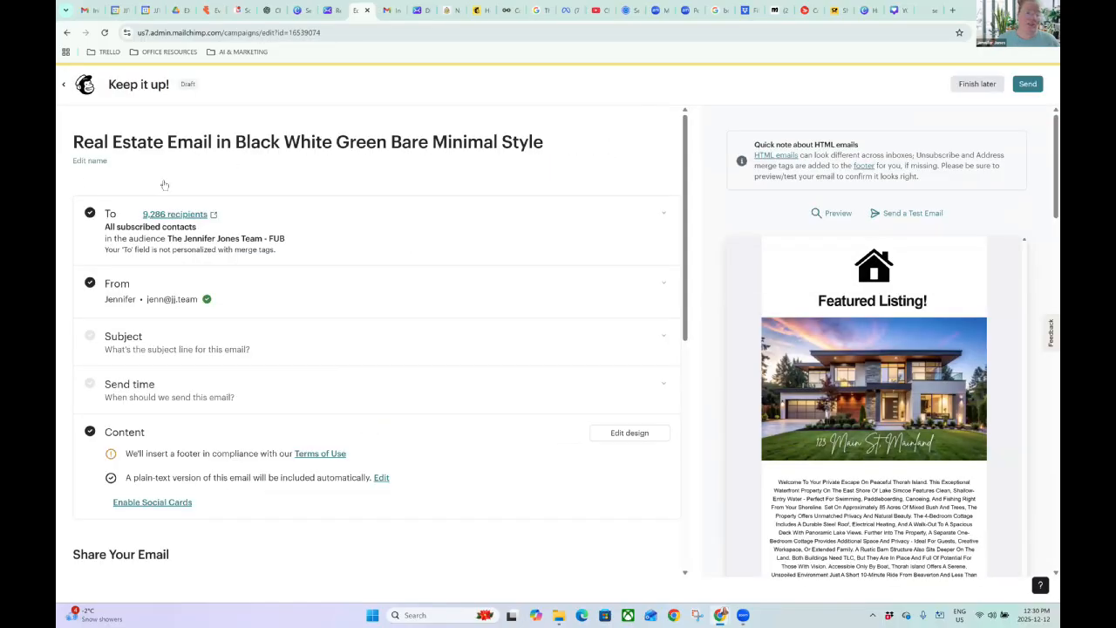
scroll(174, 254, "down", 1)
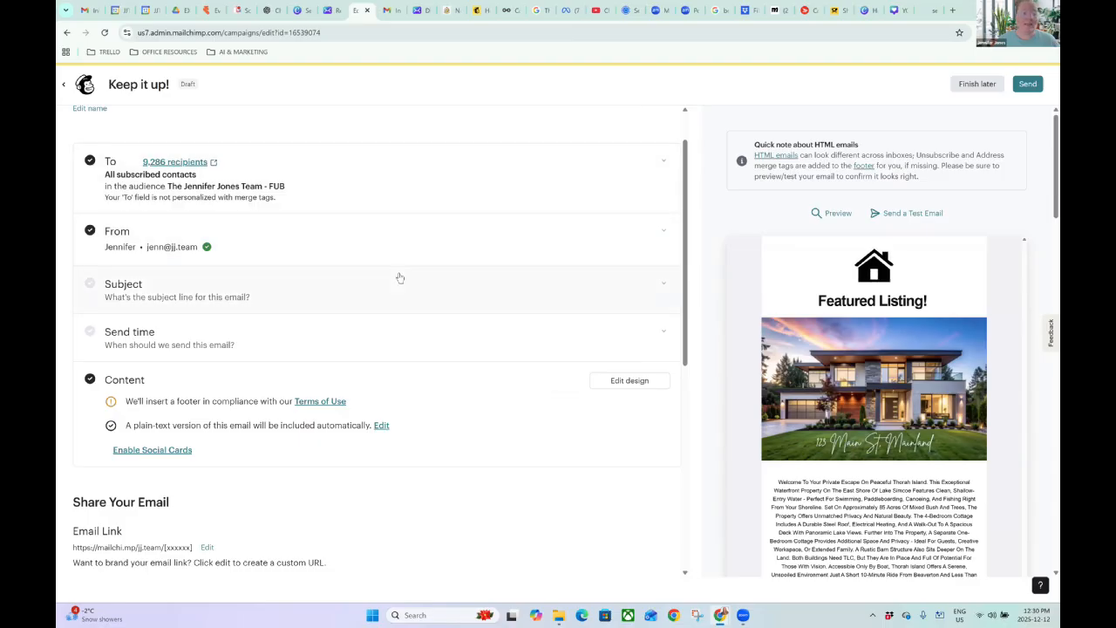
left_click(200, 296)
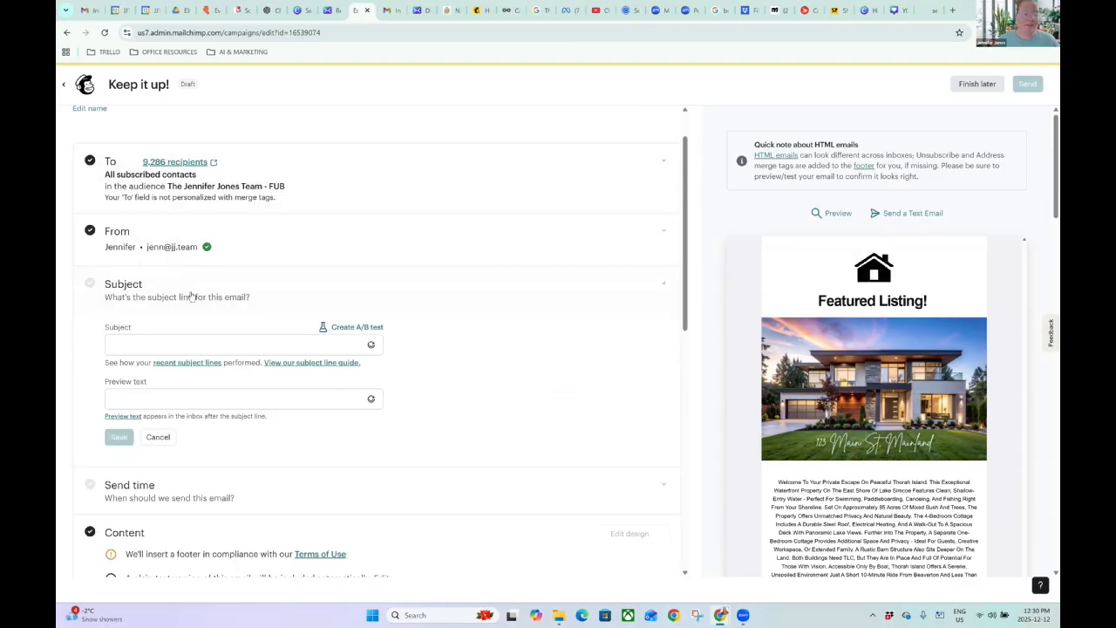
left_click(157, 344)
Save placeholder preview text 'hswqougdswugdw' and subject 'ugswodhwohdwh', then open the email design.
left_click(174, 395)
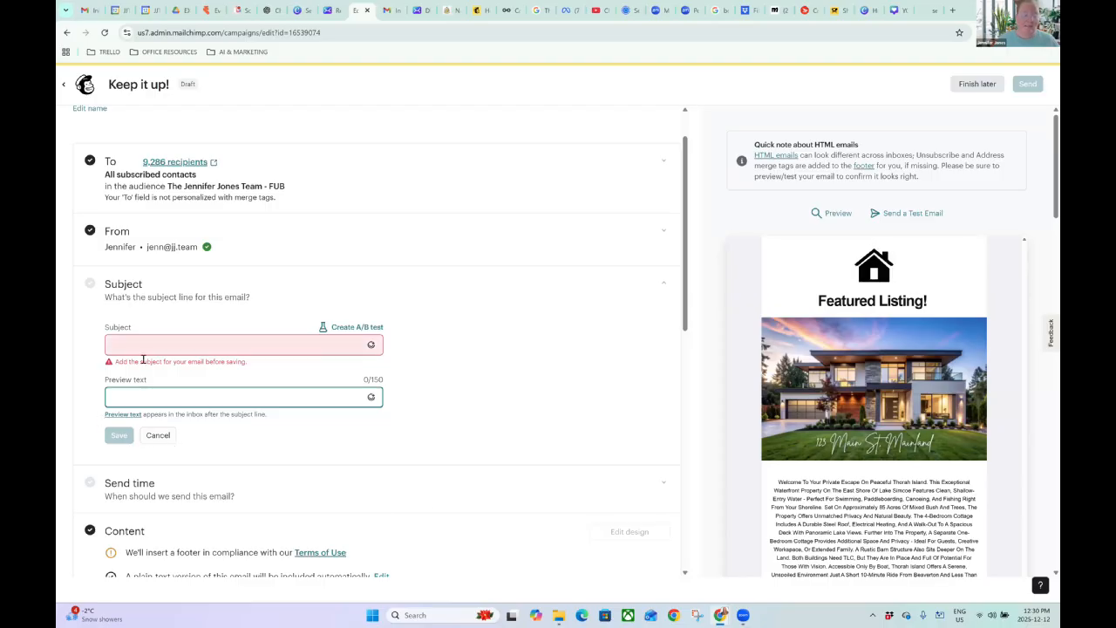
type("hswqougdswugdw")
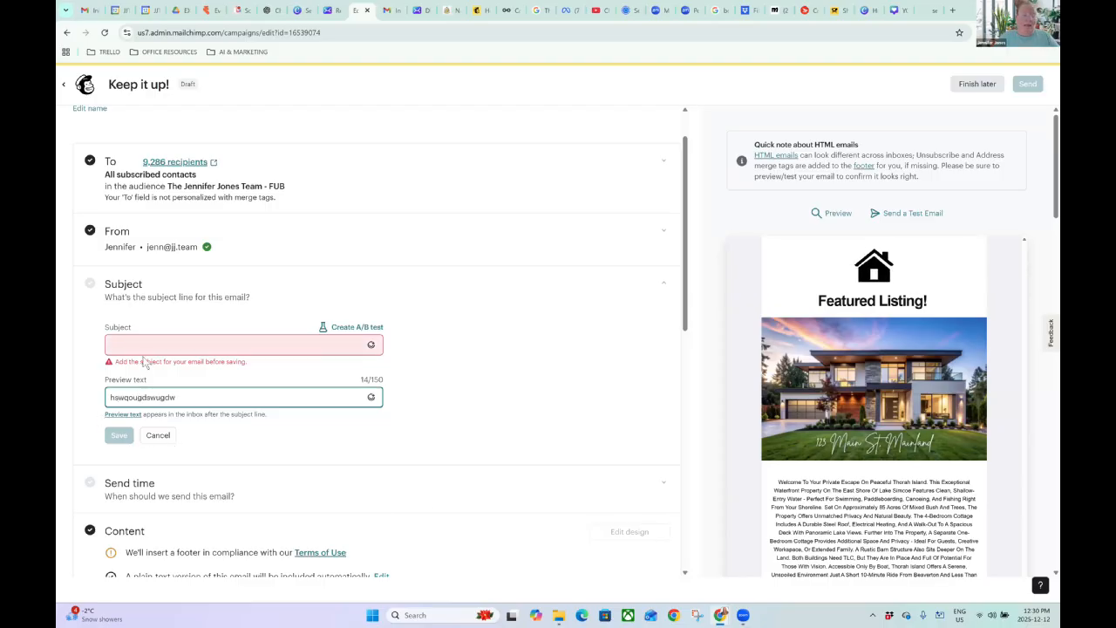
left_click(130, 350)
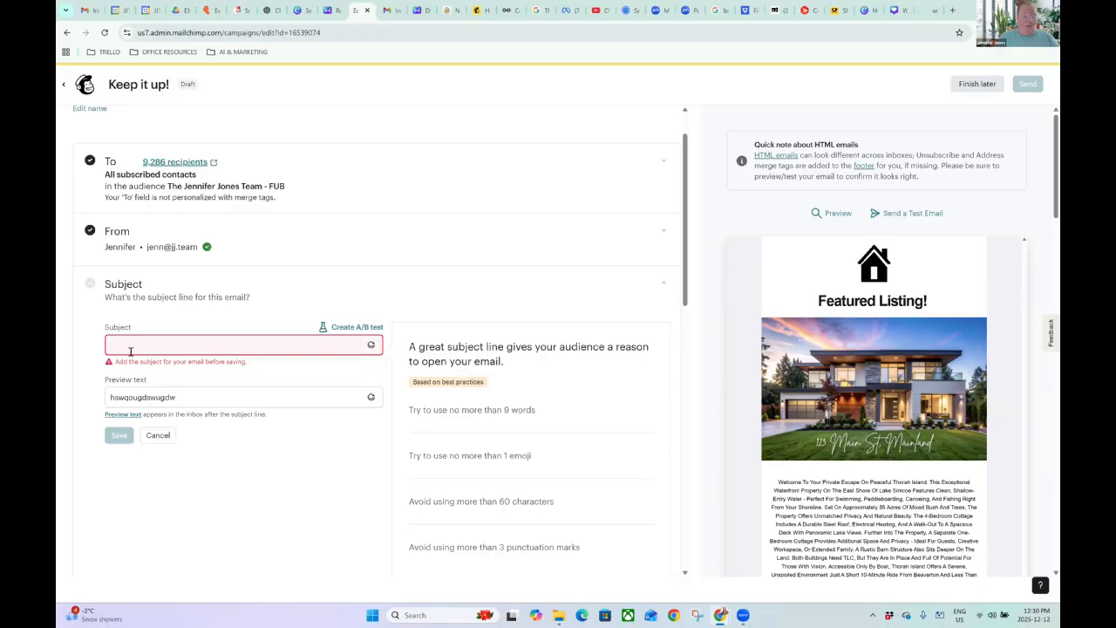
type("ugswodhwohdwh")
left_click(118, 436)
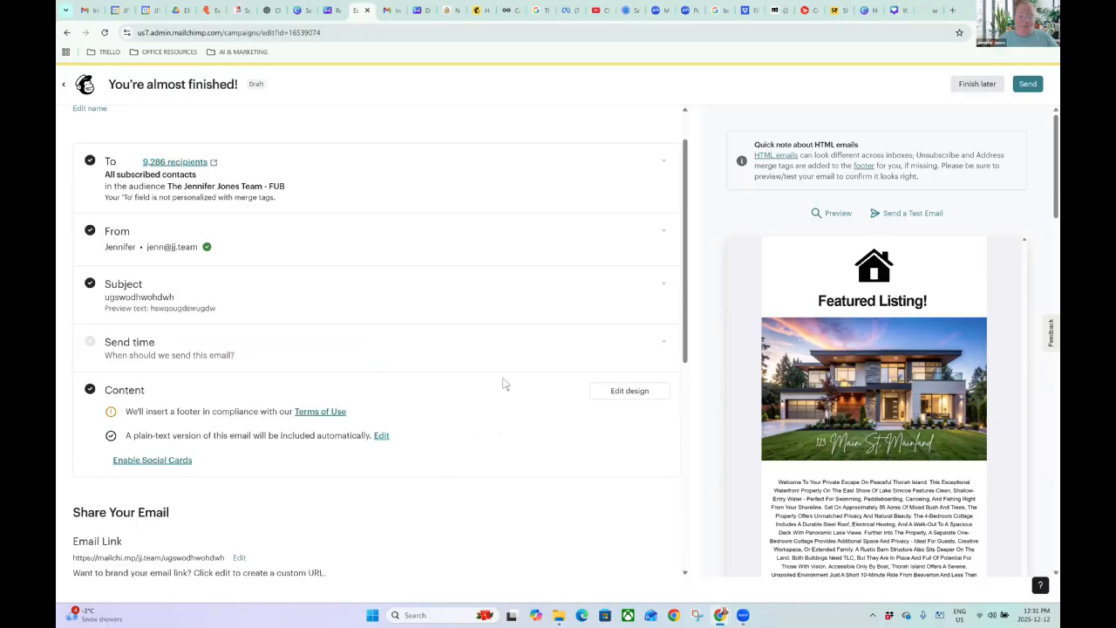
left_click(622, 392)
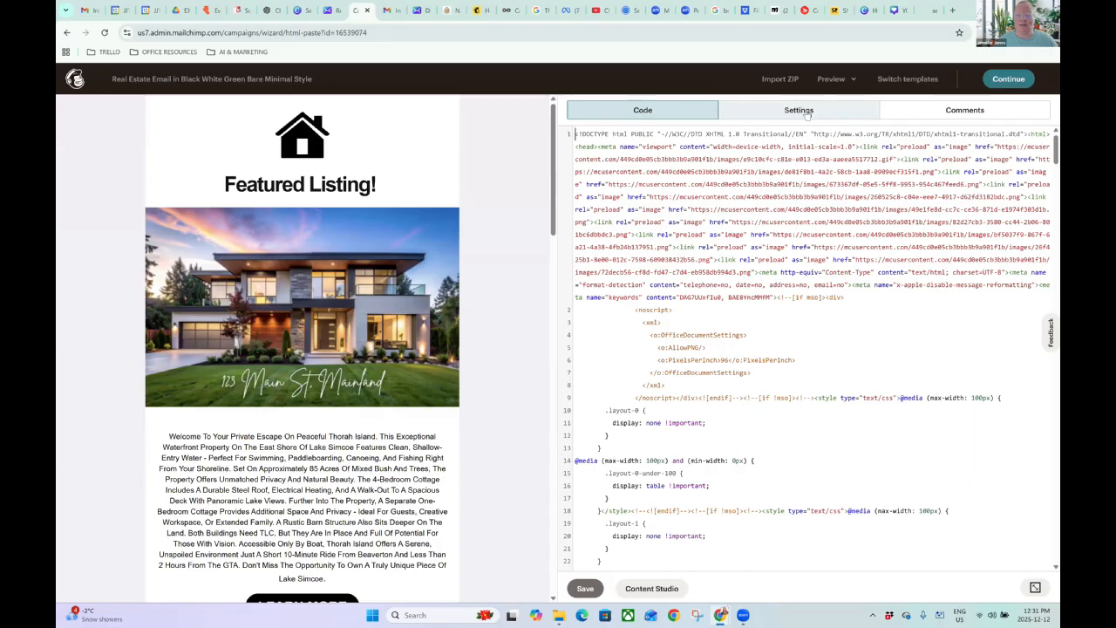
left_click(803, 114)
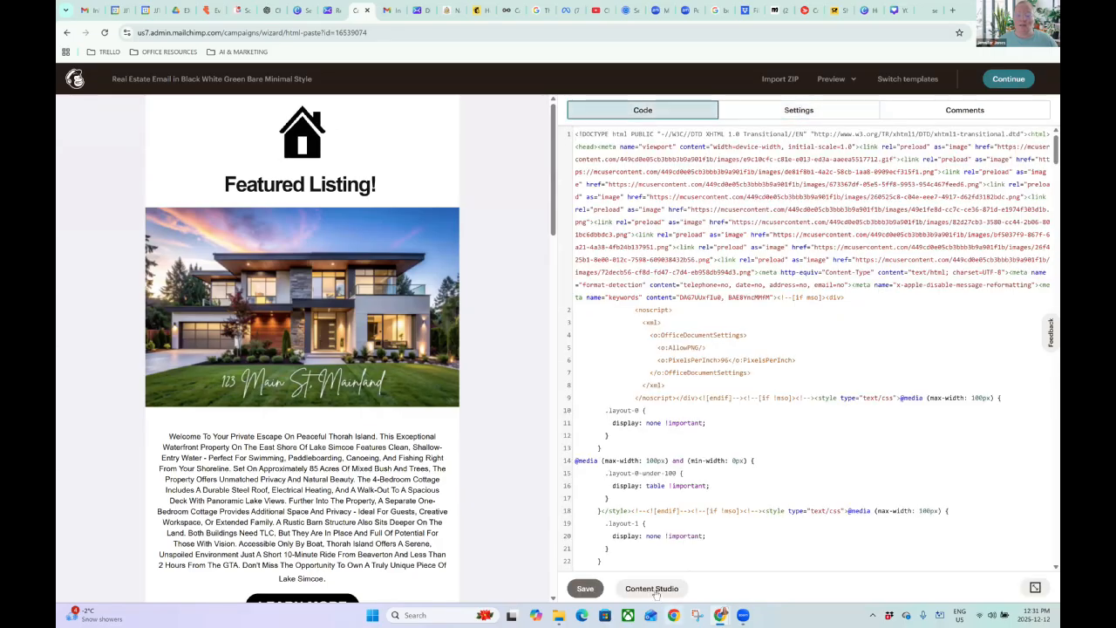
left_click(652, 589)
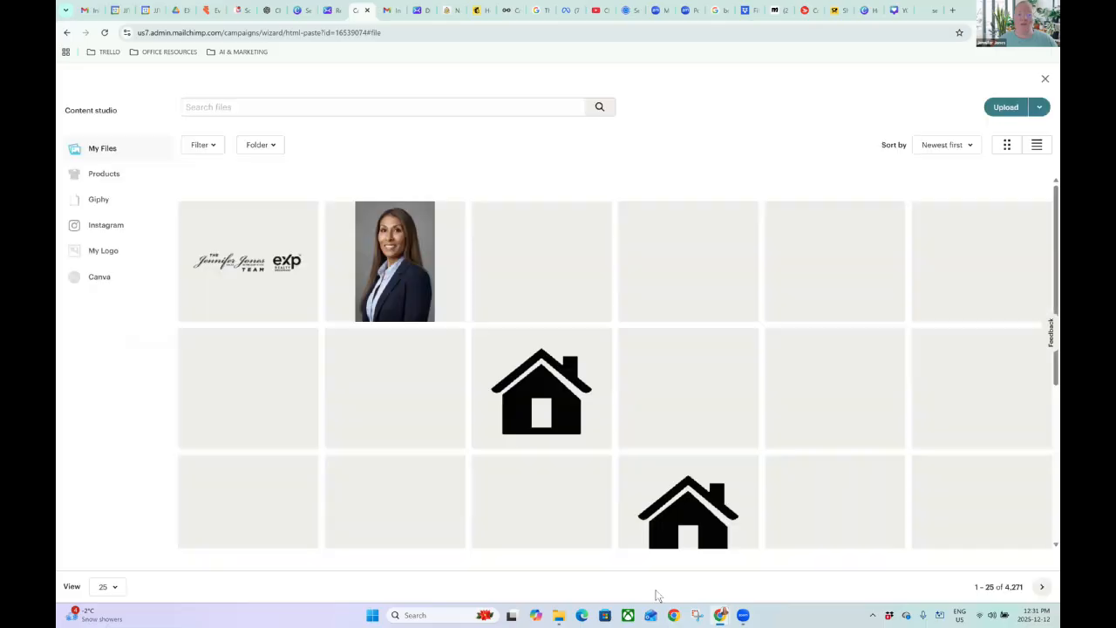
left_click(1045, 79)
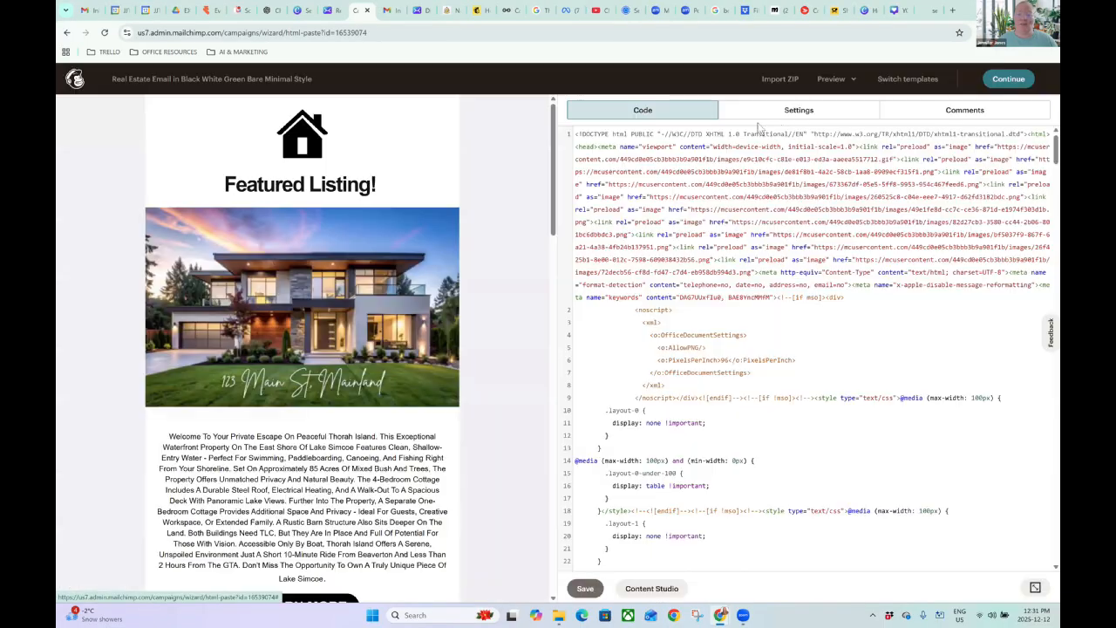
left_click(787, 113)
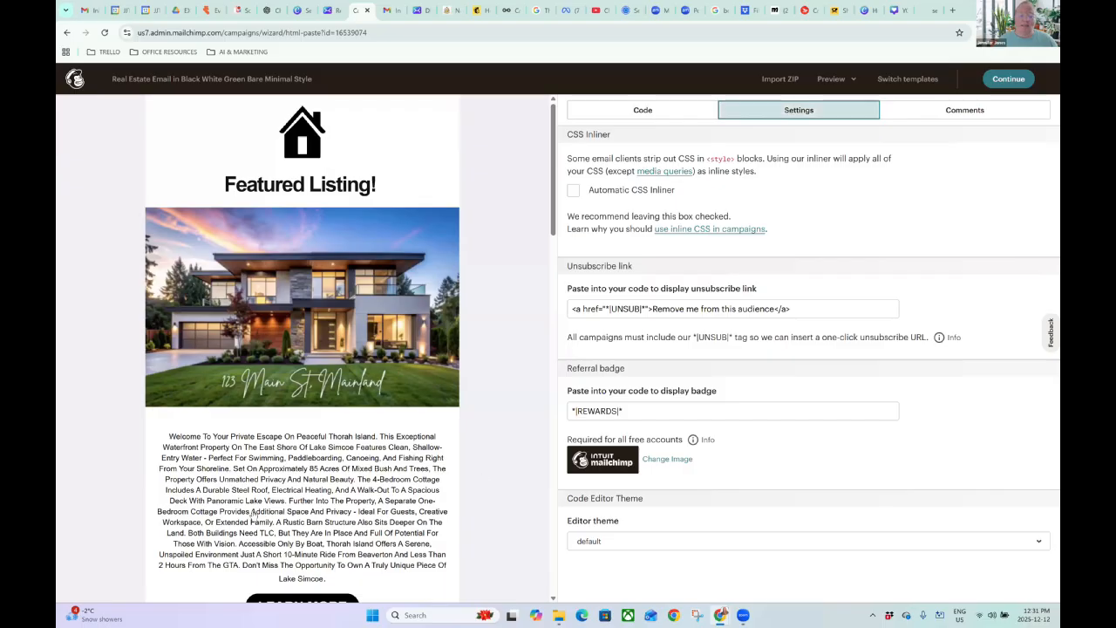
scroll(299, 323, "down", 3)
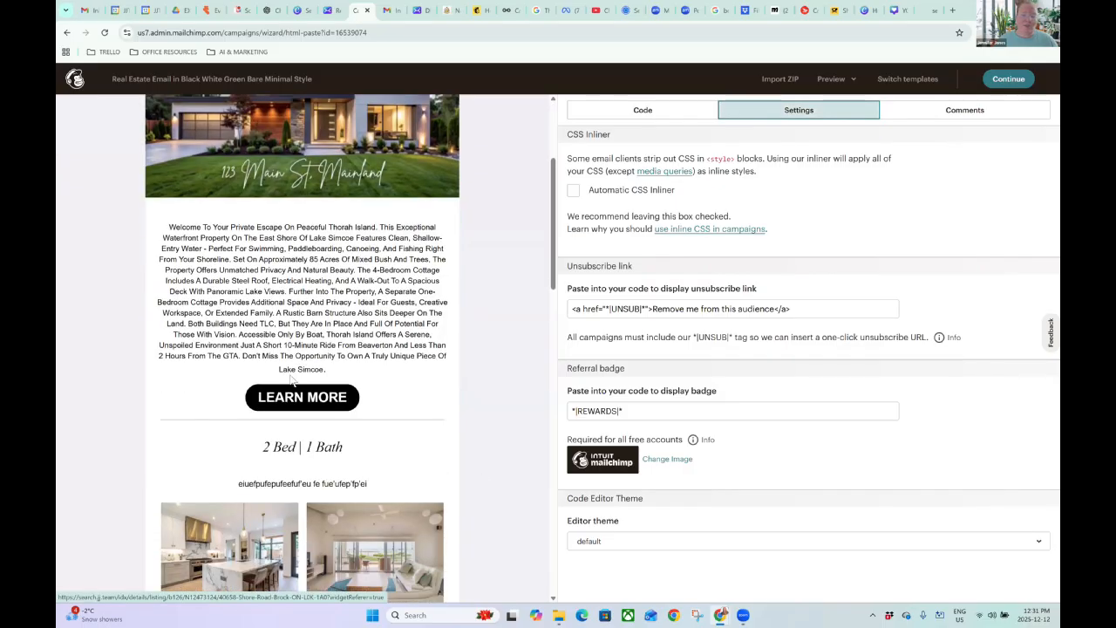
scroll(299, 323, "down", 10)
scroll(297, 366, "down", 5)
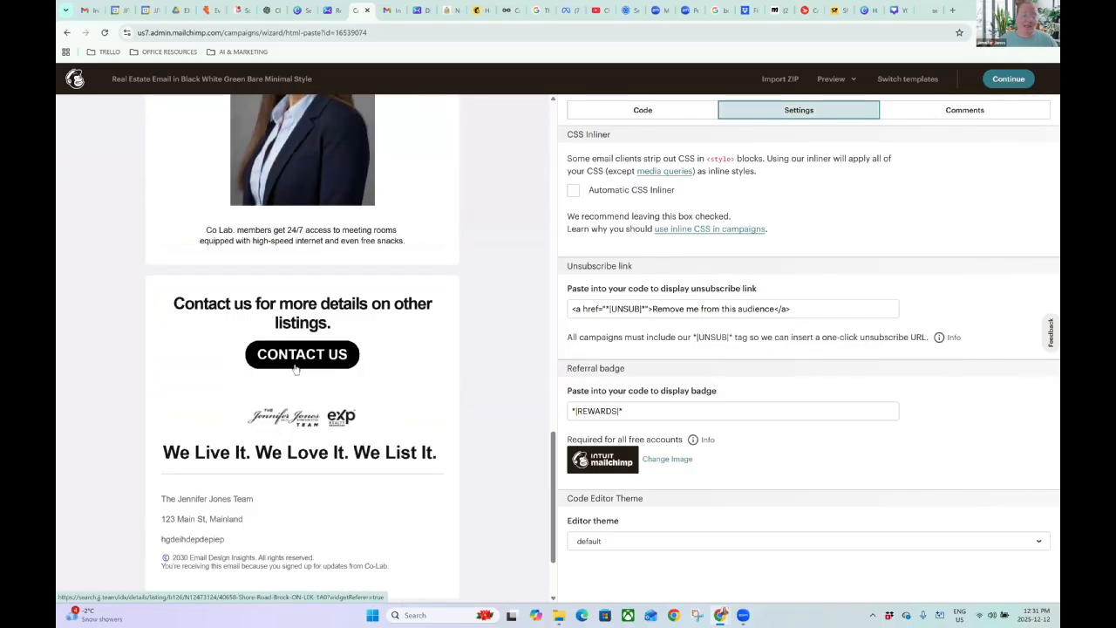
scroll(344, 340, "up", 5)
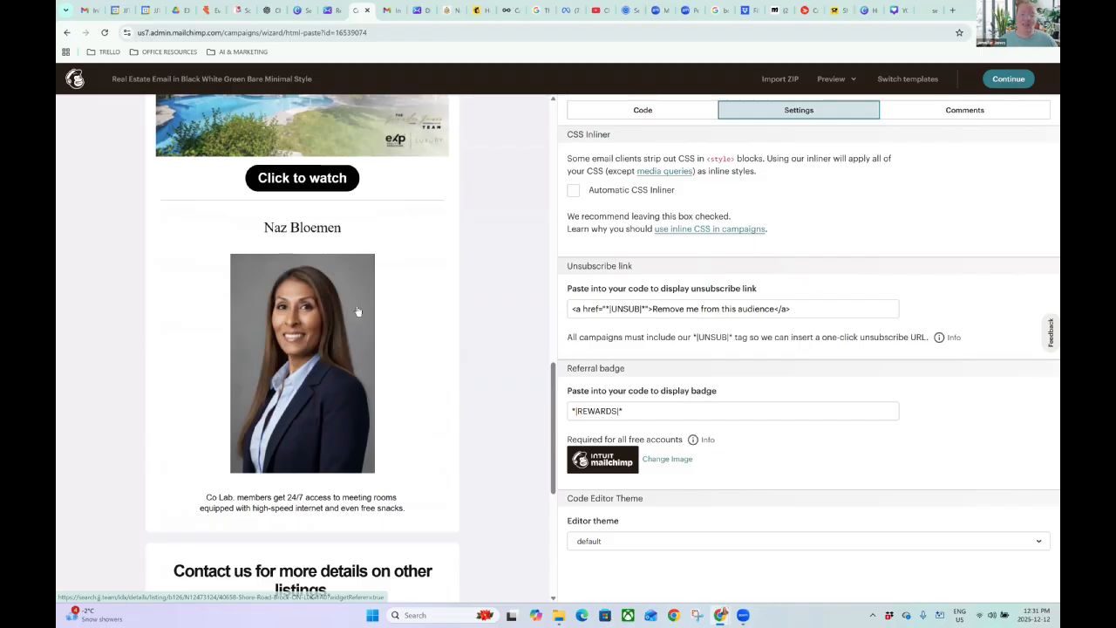
scroll(259, 390, "up", 10)
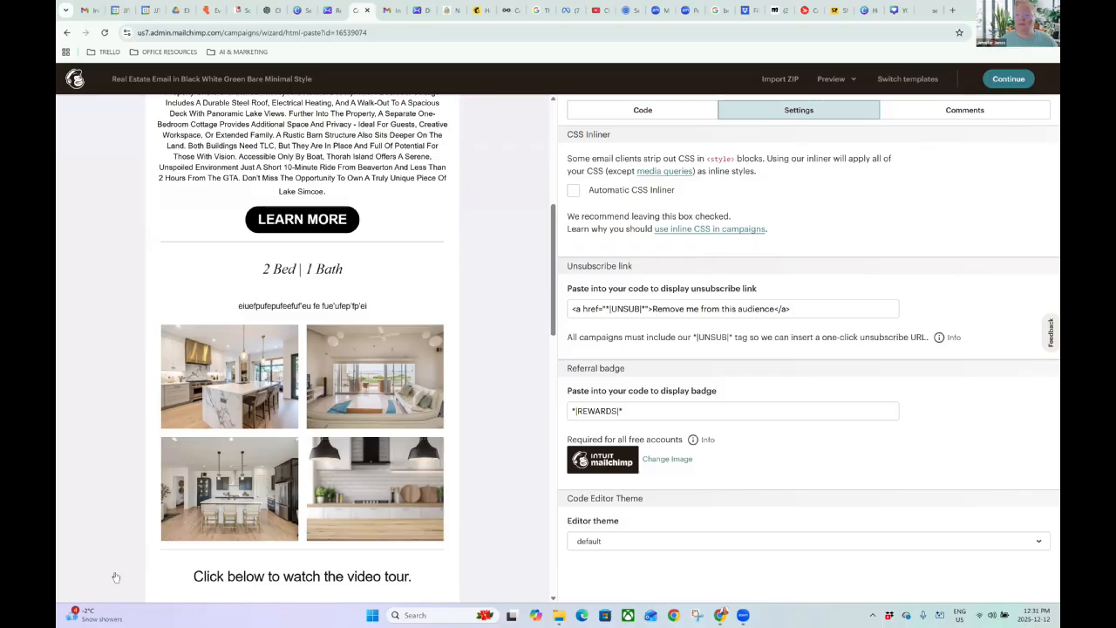
left_click(1008, 78)
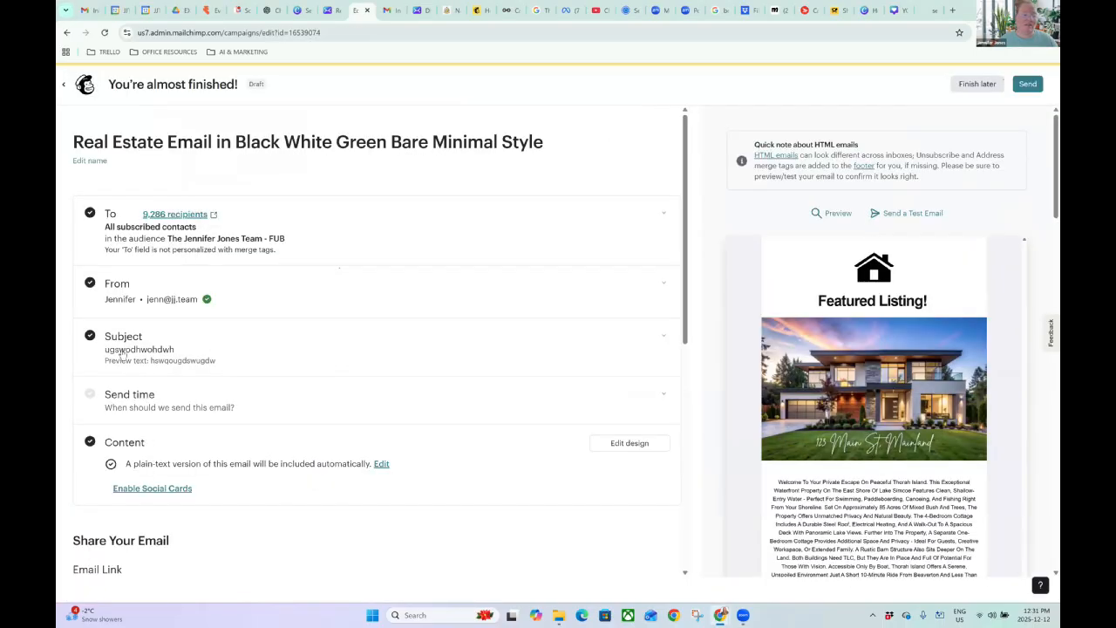
Switch from the Mailchimp campaign back to the Canva real estate email tab.
scroll(122, 352, "down", 1)
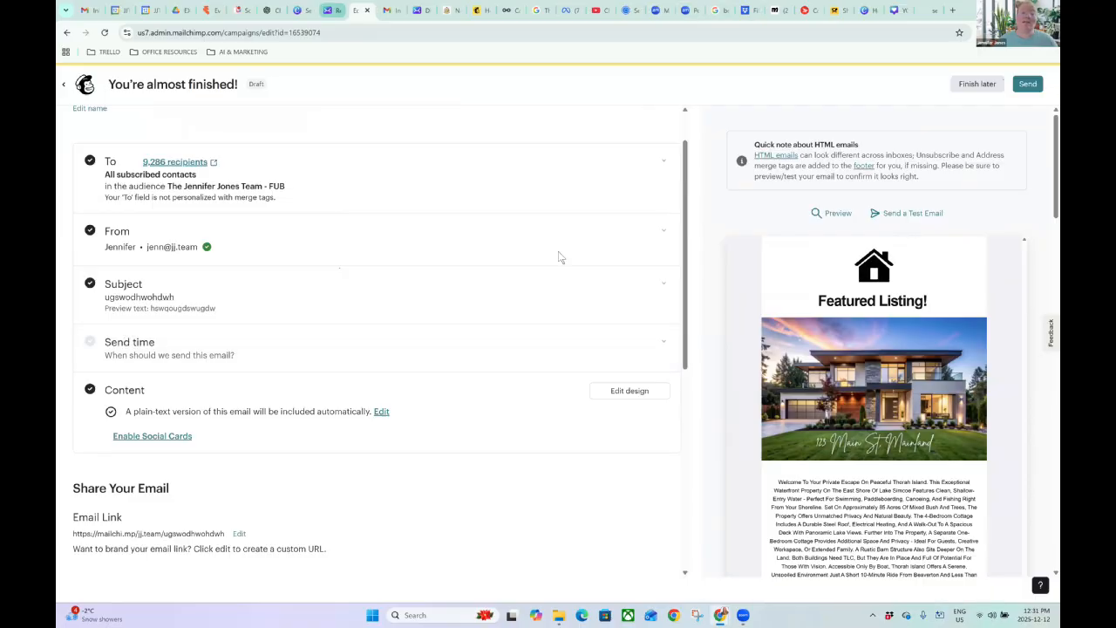
key("ctrl+shift+Tab")
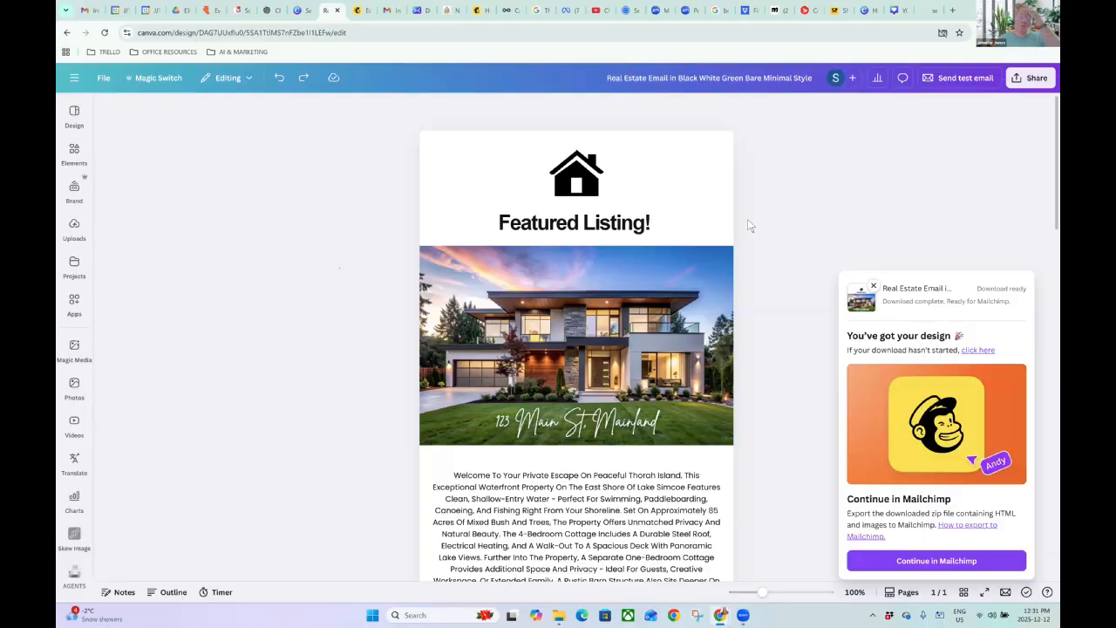